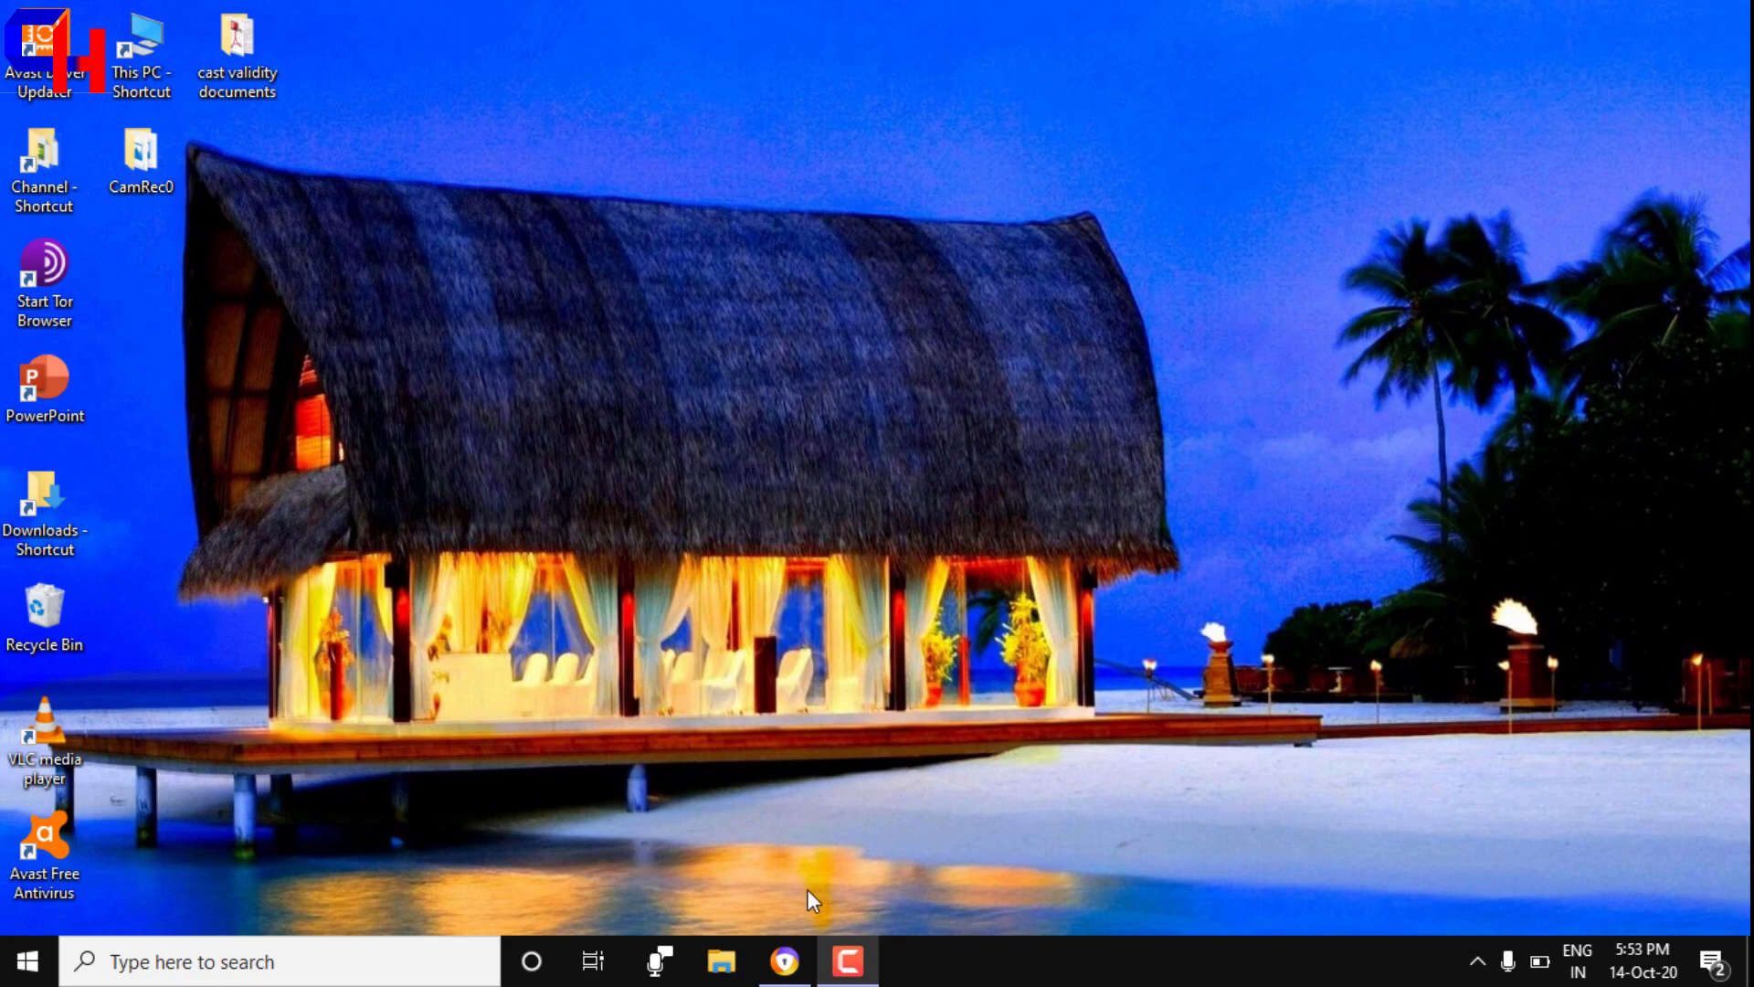
Open Chrome, search 'caste validity', and open the CCVIS::Home result.
{"action": "left_click", "coordinate": [785, 961]}
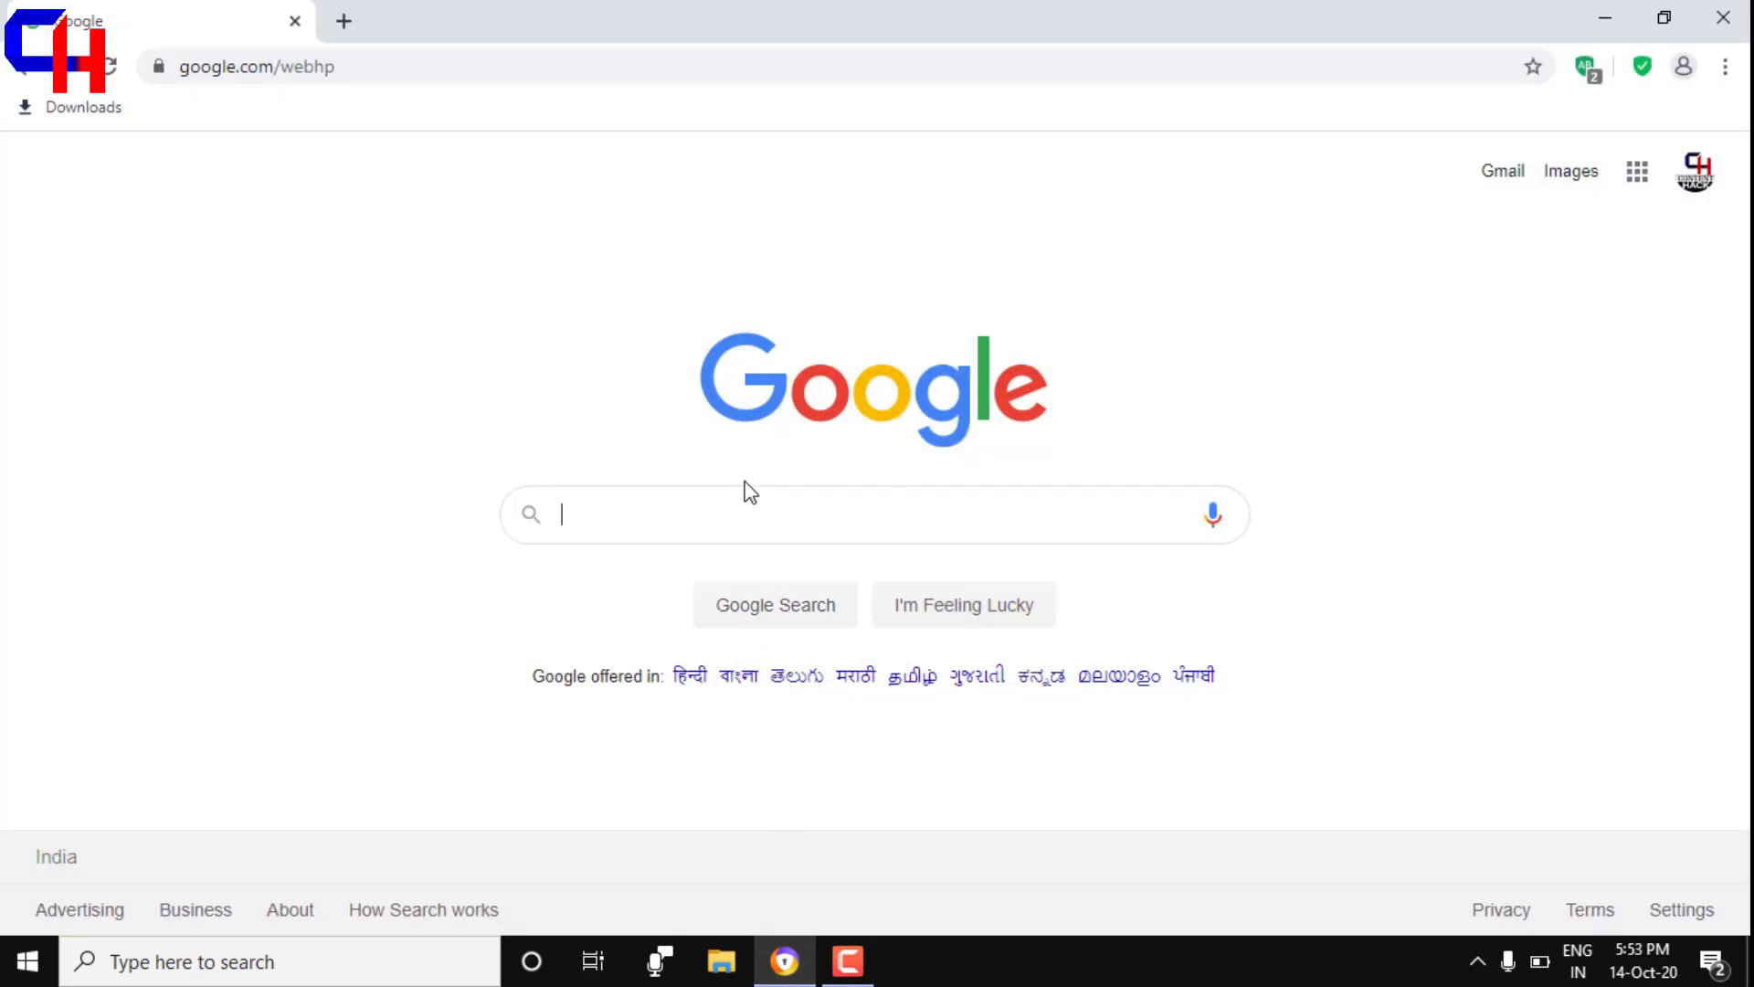
{"action": "type", "text": "Caste"}
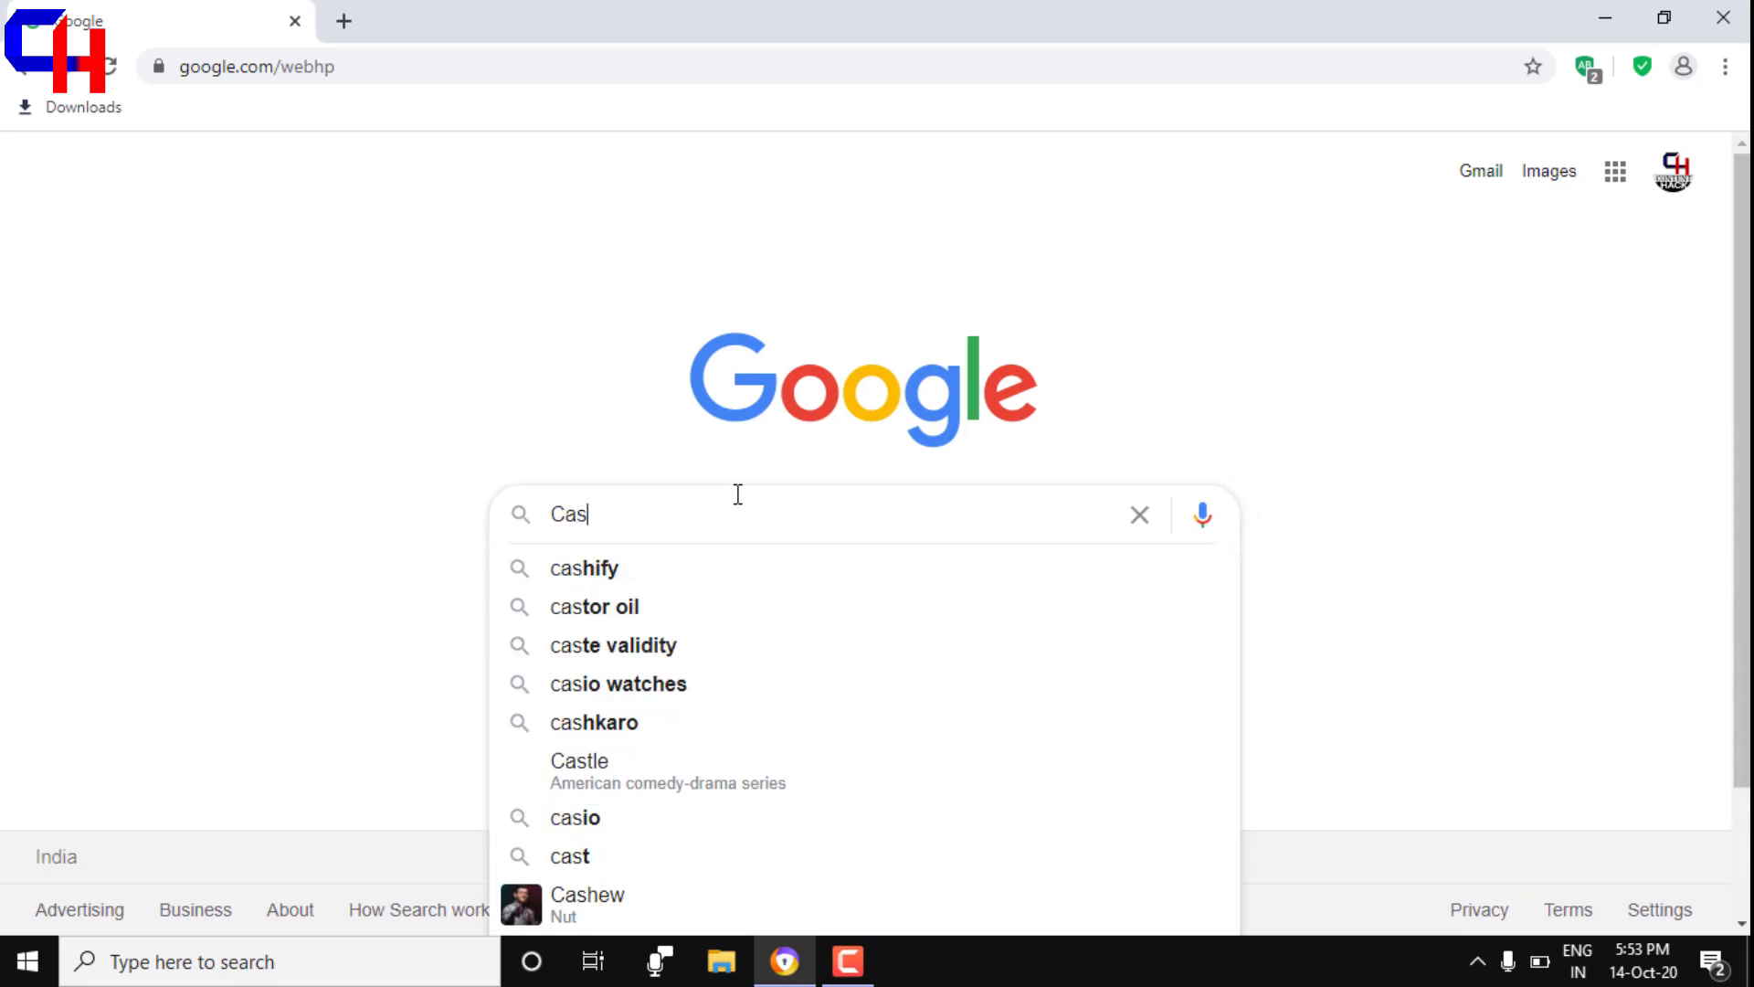
{"action": "key", "text": "Down"}
{"action": "key", "text": "Return"}
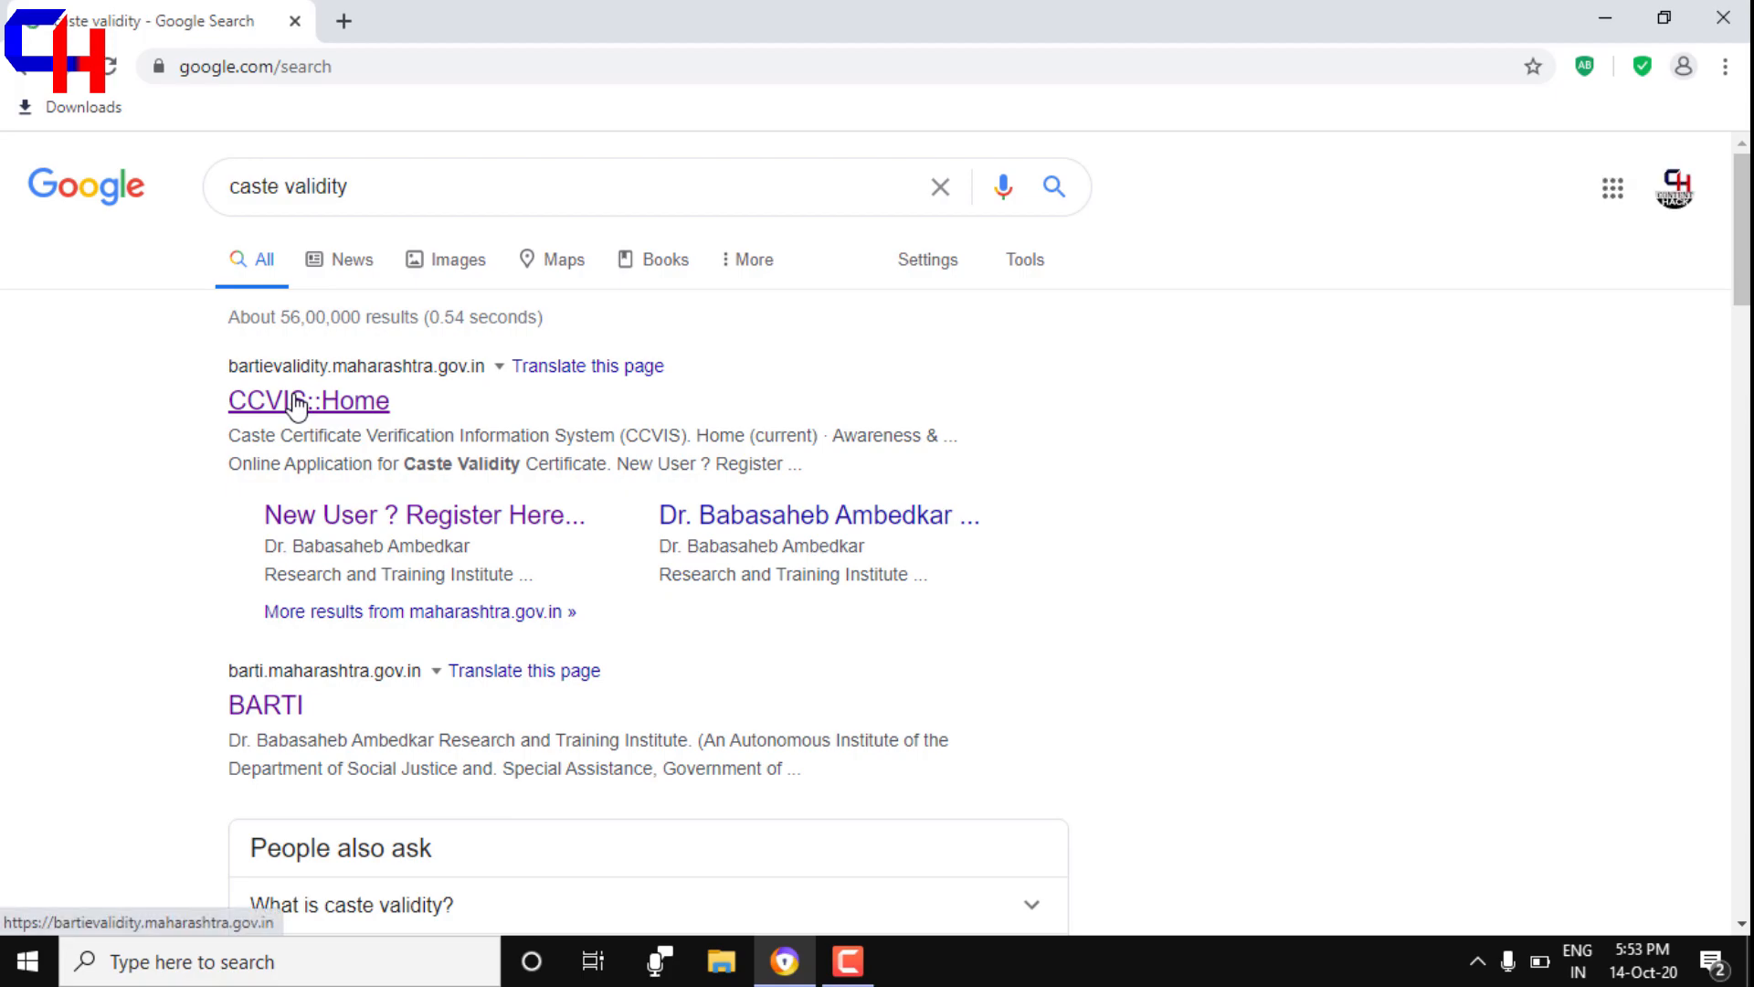
{"action": "left_click", "coordinate": [295, 402]}
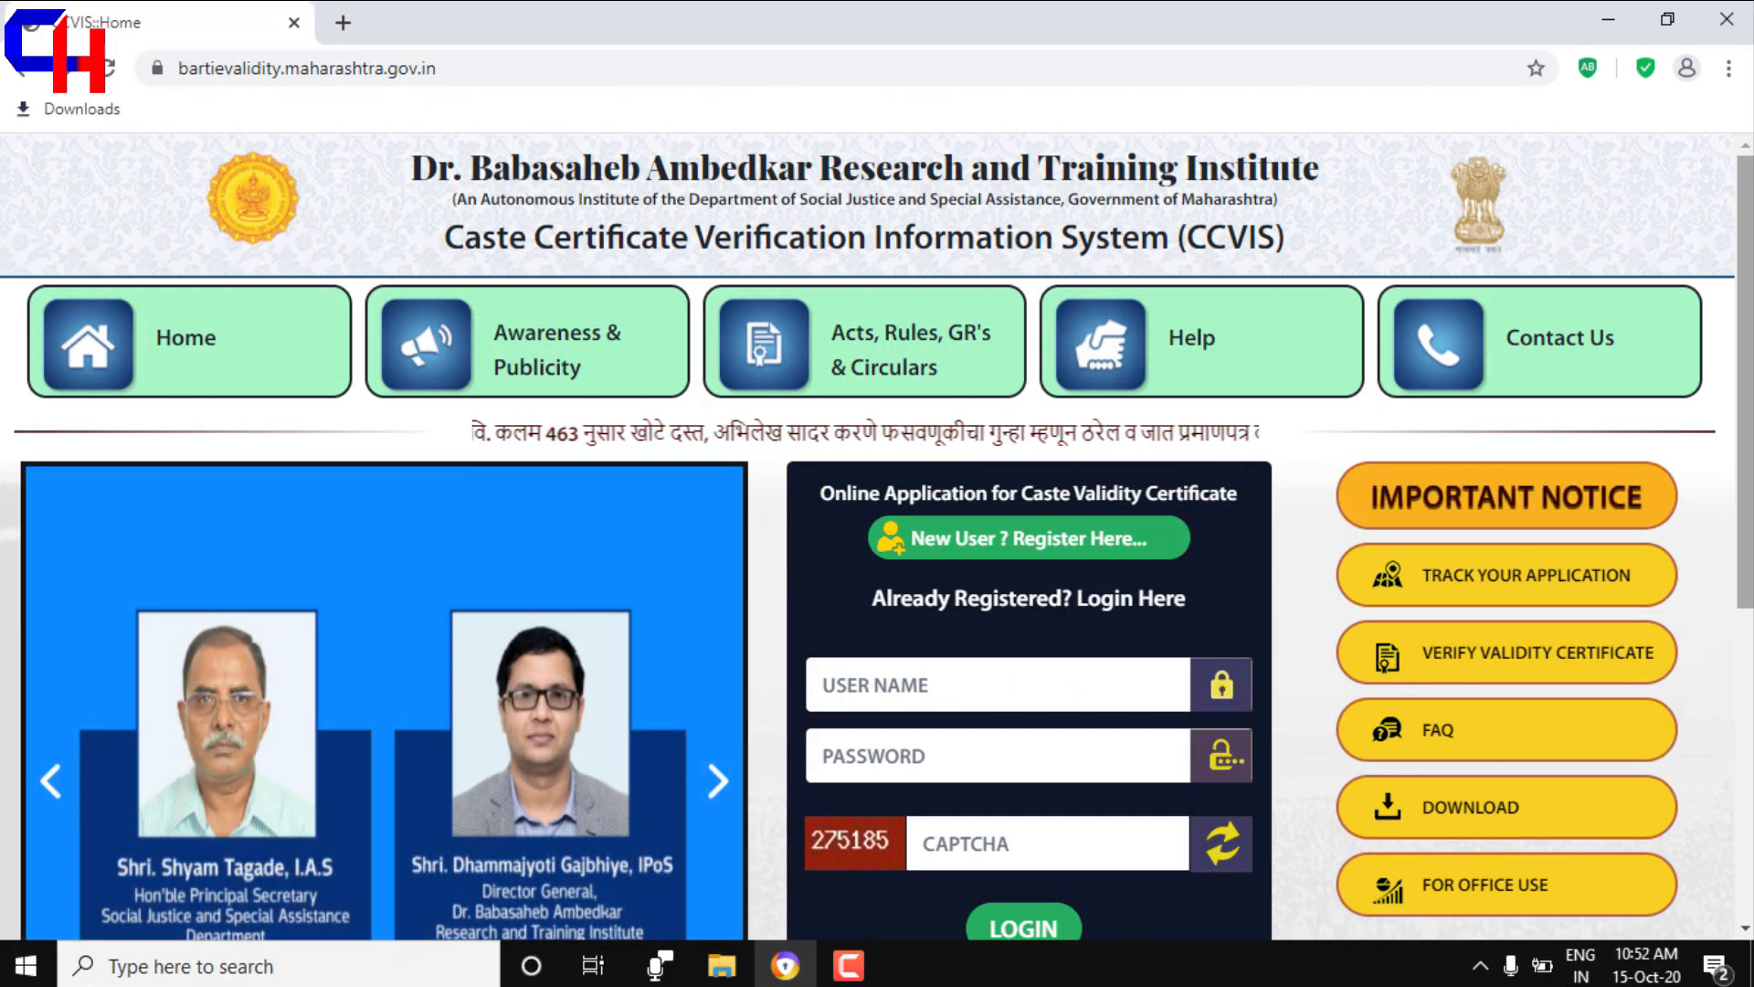
Open the 'New User? Register Here' registration form and its Salutation list.
{"action": "scroll", "coordinate": [877, 536], "scroll_direction": "down", "scroll_amount": 2}
{"action": "scroll", "coordinate": [877, 536], "scroll_direction": "down", "scroll_amount": 2}
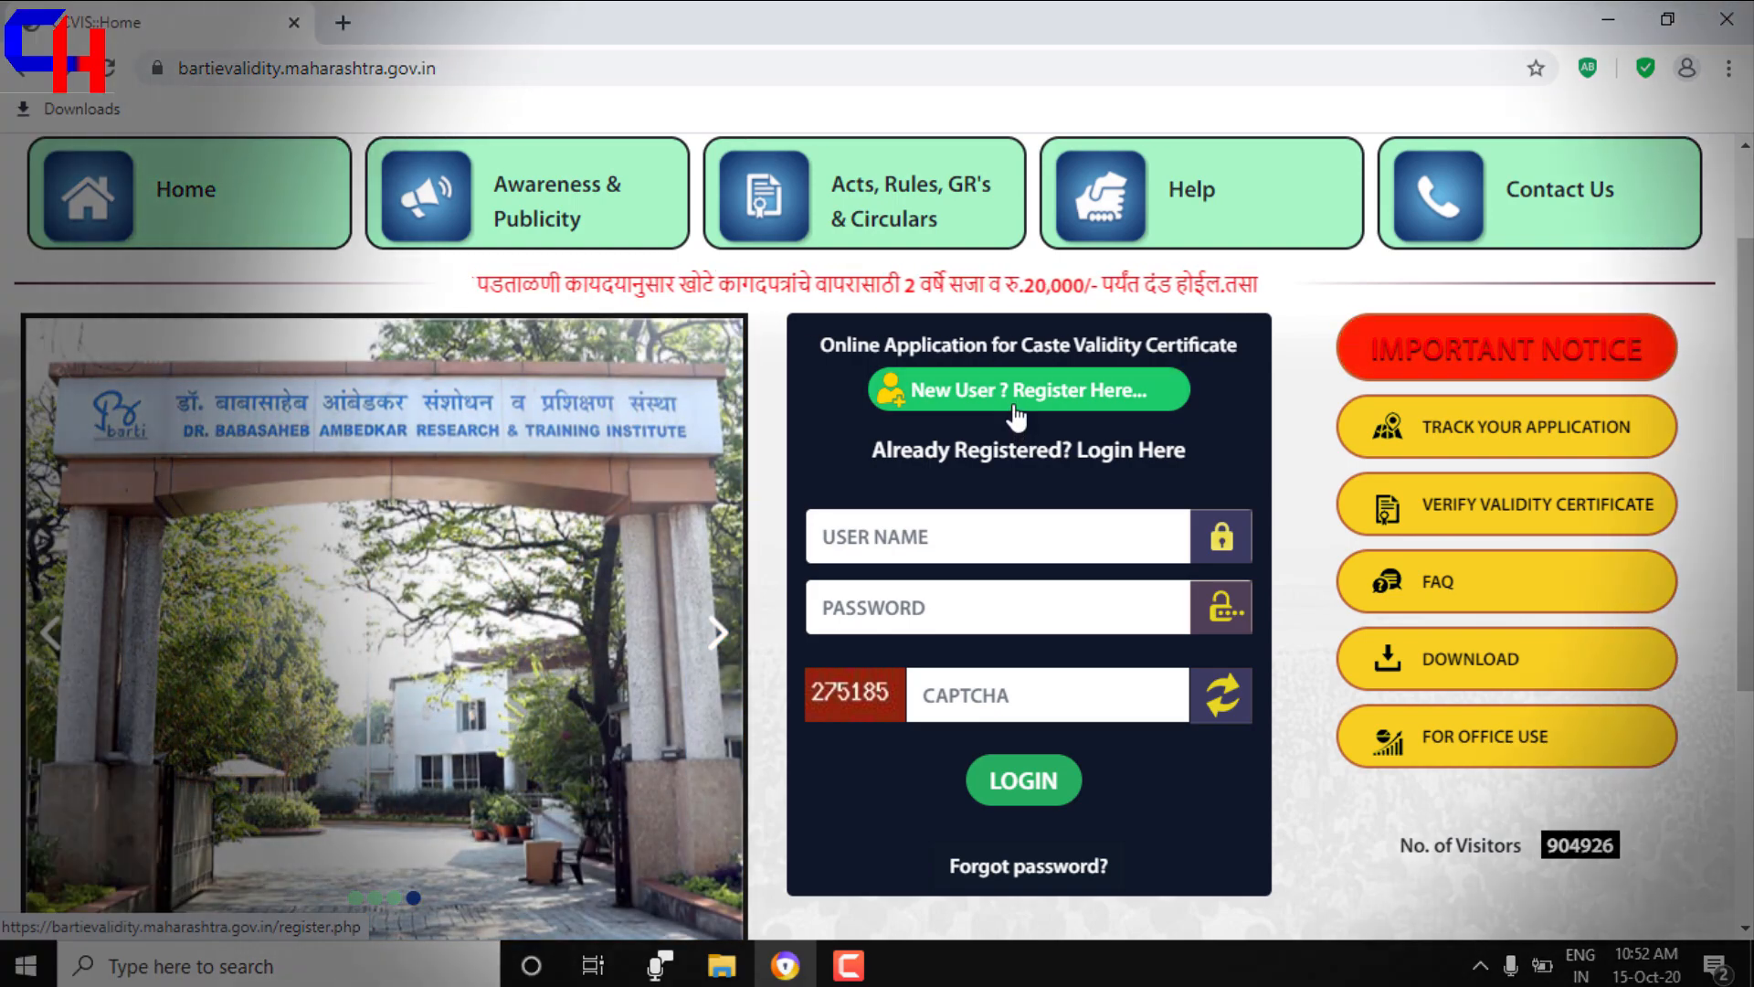
{"action": "left_click", "coordinate": [1014, 411]}
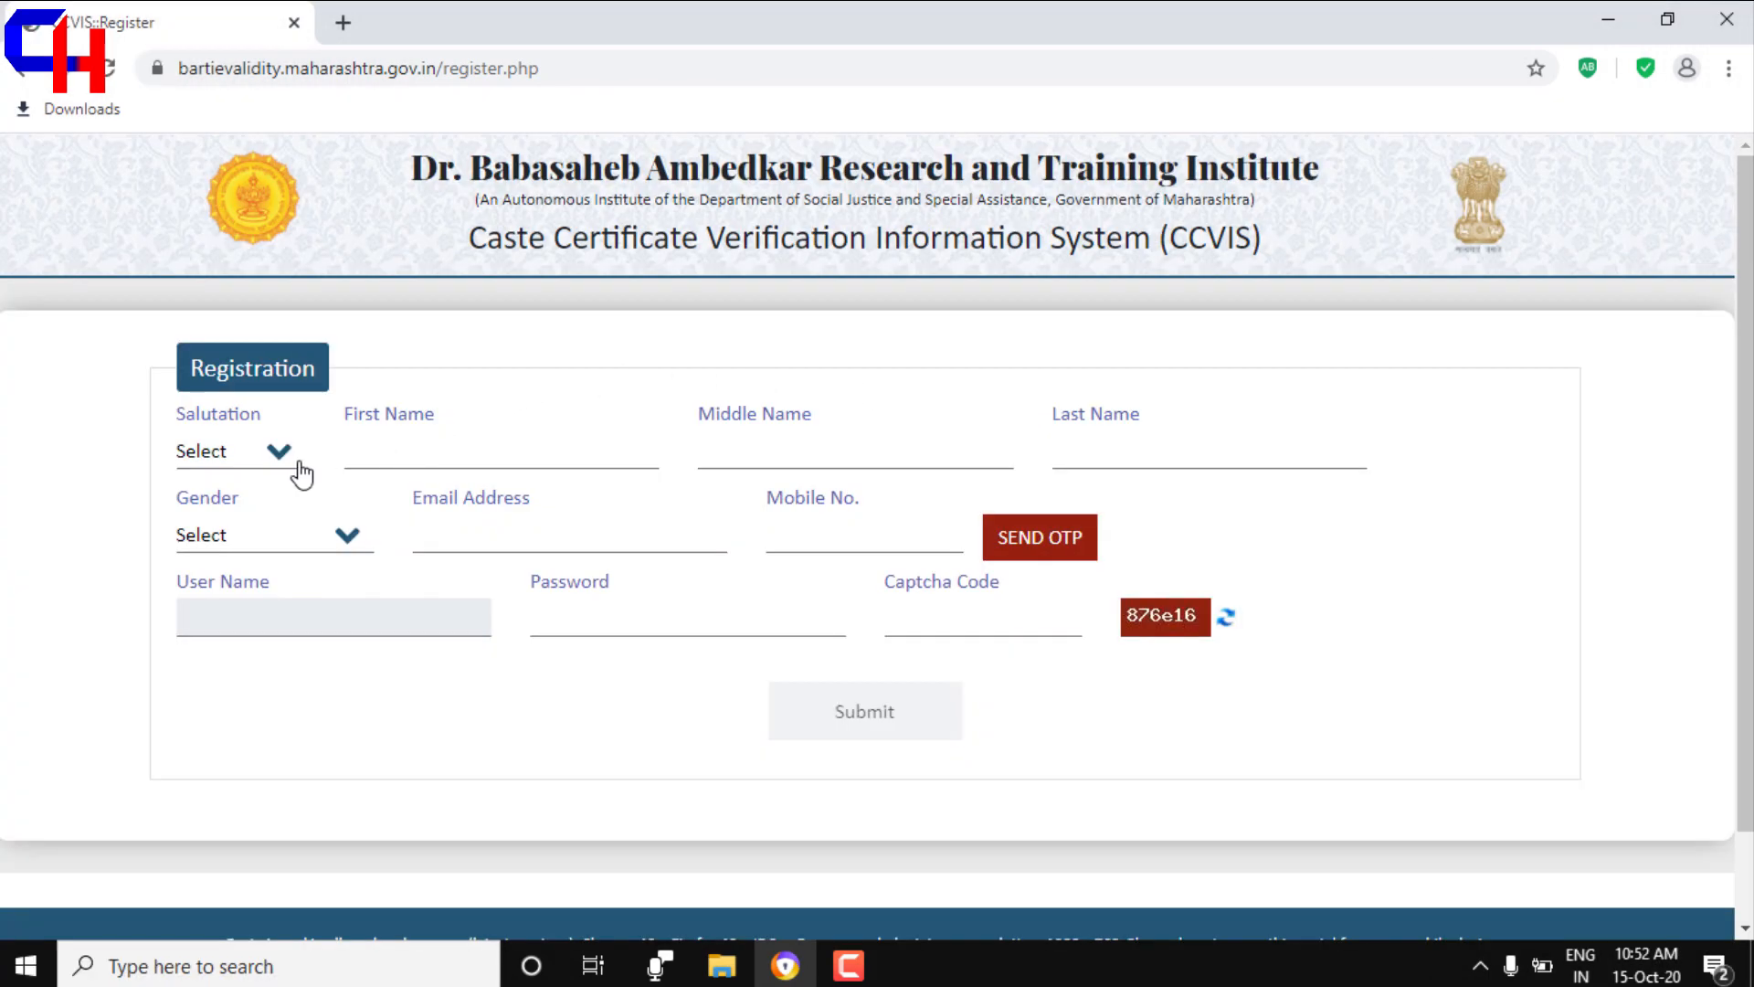
{"action": "left_click", "coordinate": [291, 462]}
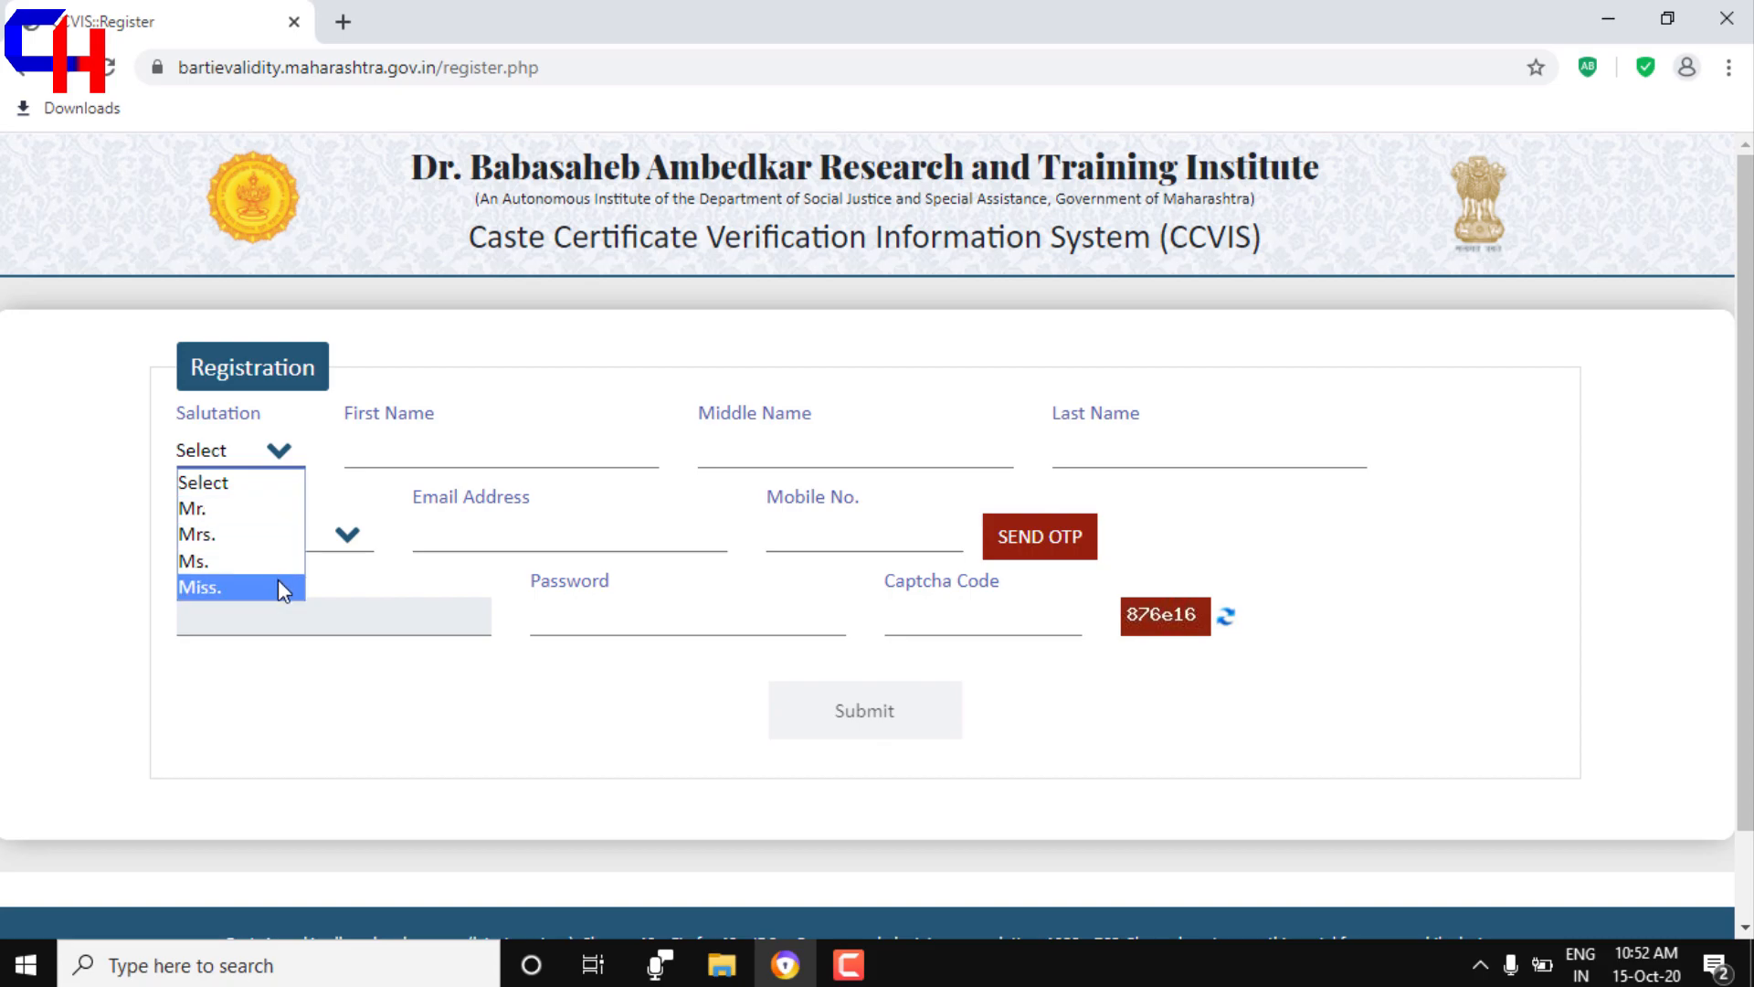
Set salutation Mr. and enter the applicant's first, middle and last names.
{"action": "left_click", "coordinate": [265, 508]}
{"action": "left_click", "coordinate": [410, 451]}
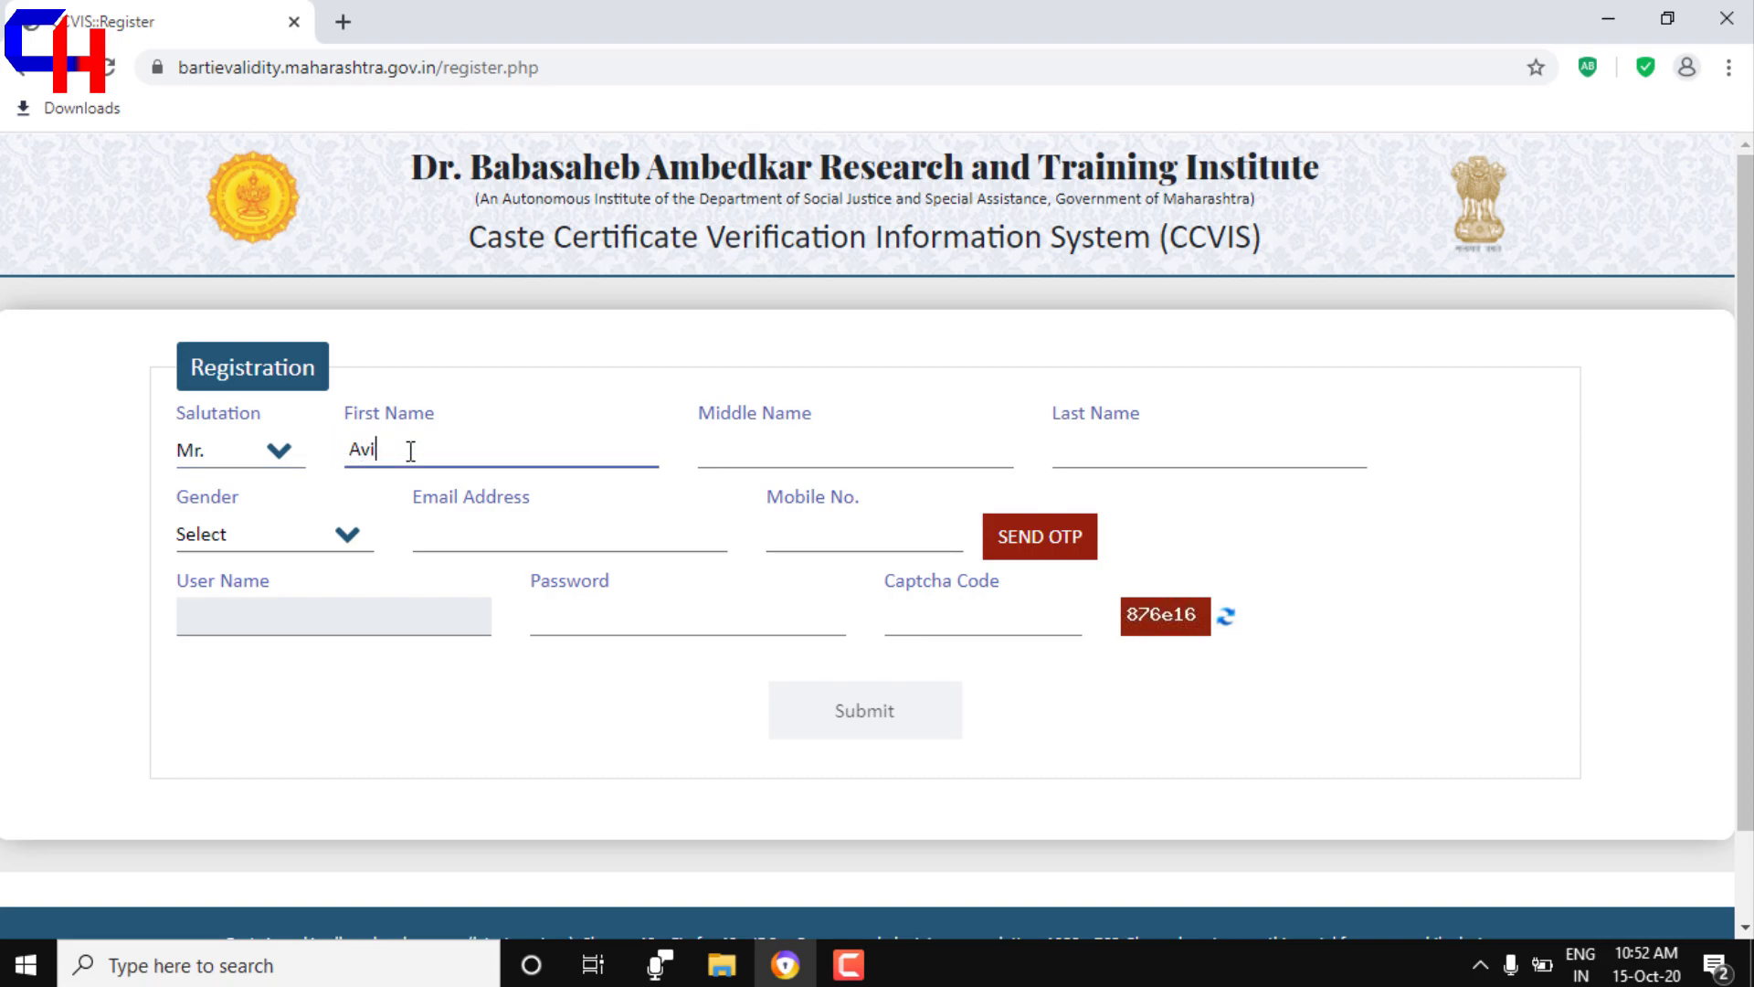
{"action": "left_click", "coordinate": [766, 442]}
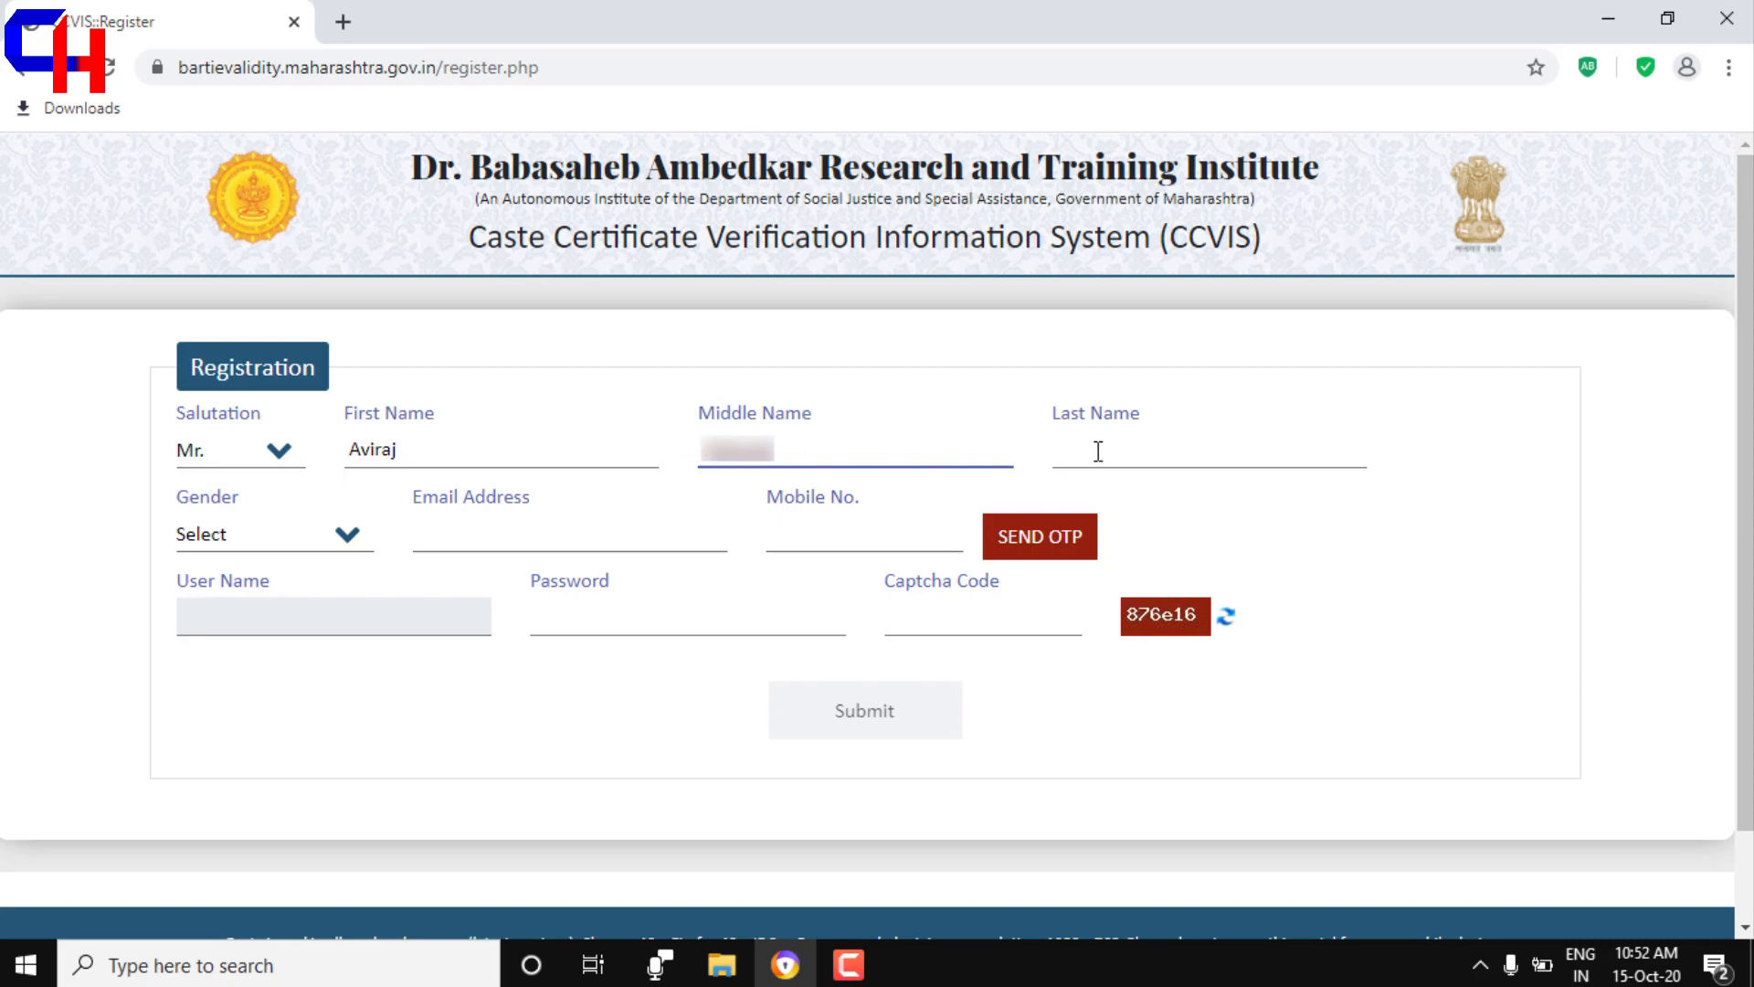
{"action": "left_click", "coordinate": [1099, 451]}
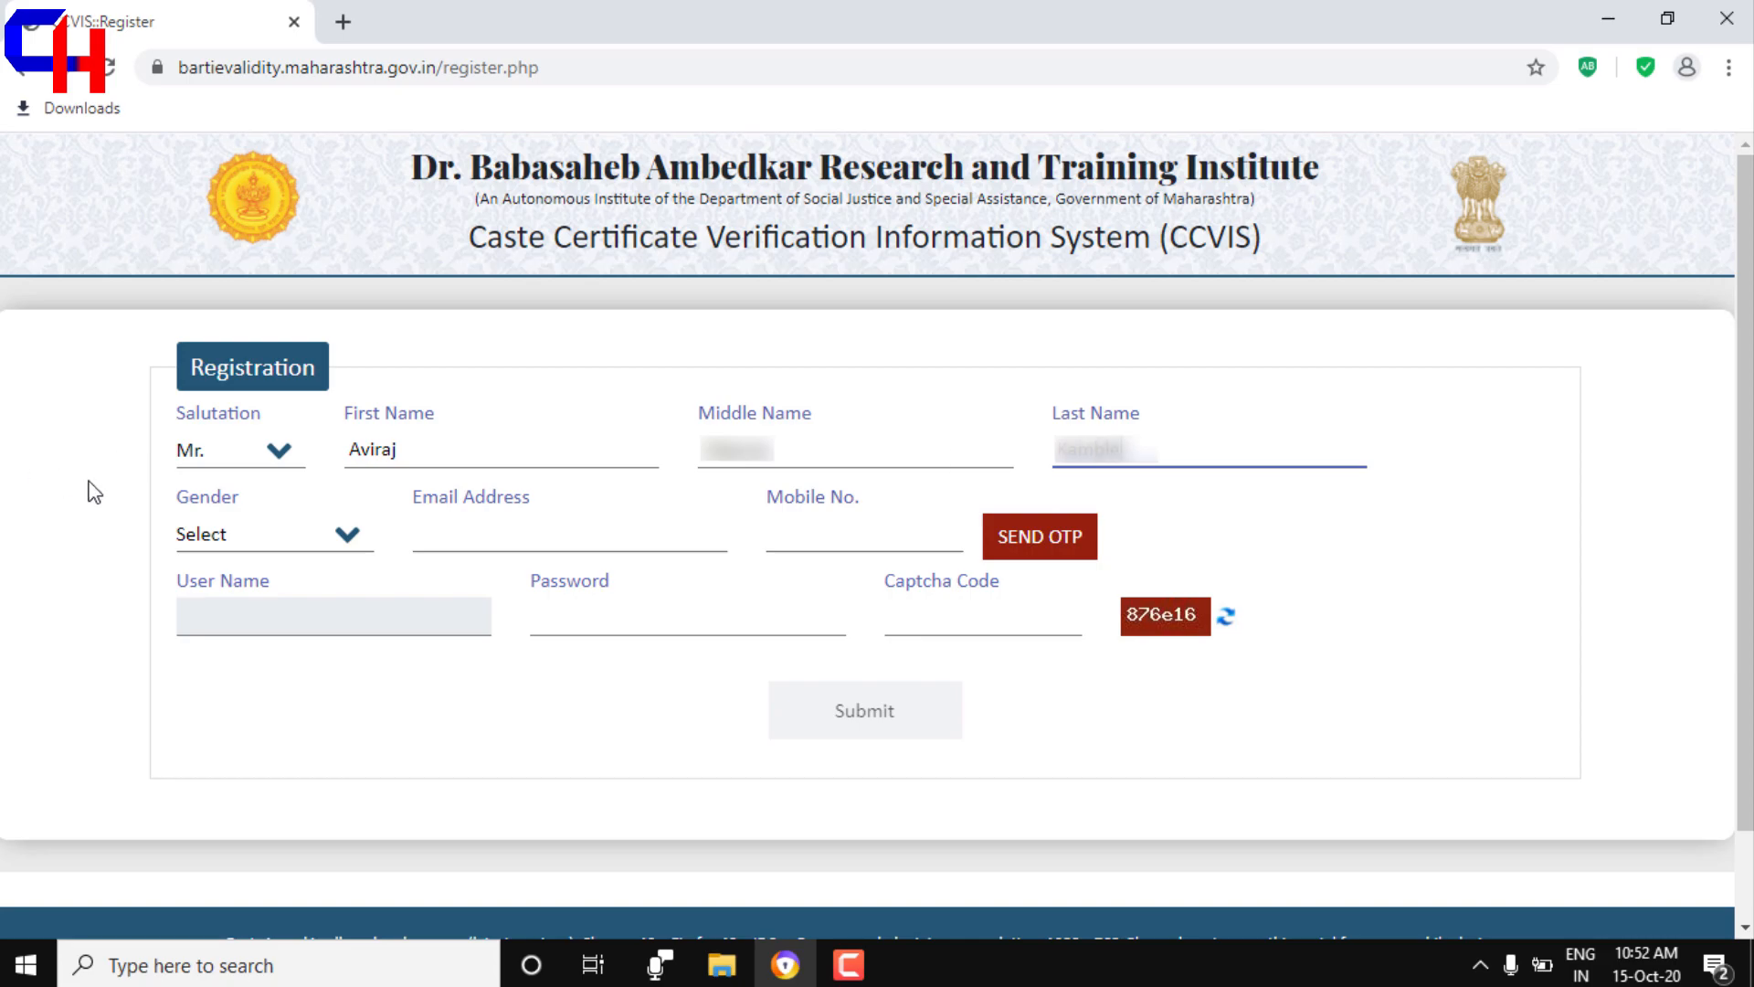
Set gender Male and enter the applicant's e-mail address and mobile number.
{"action": "left_click", "coordinate": [301, 545]}
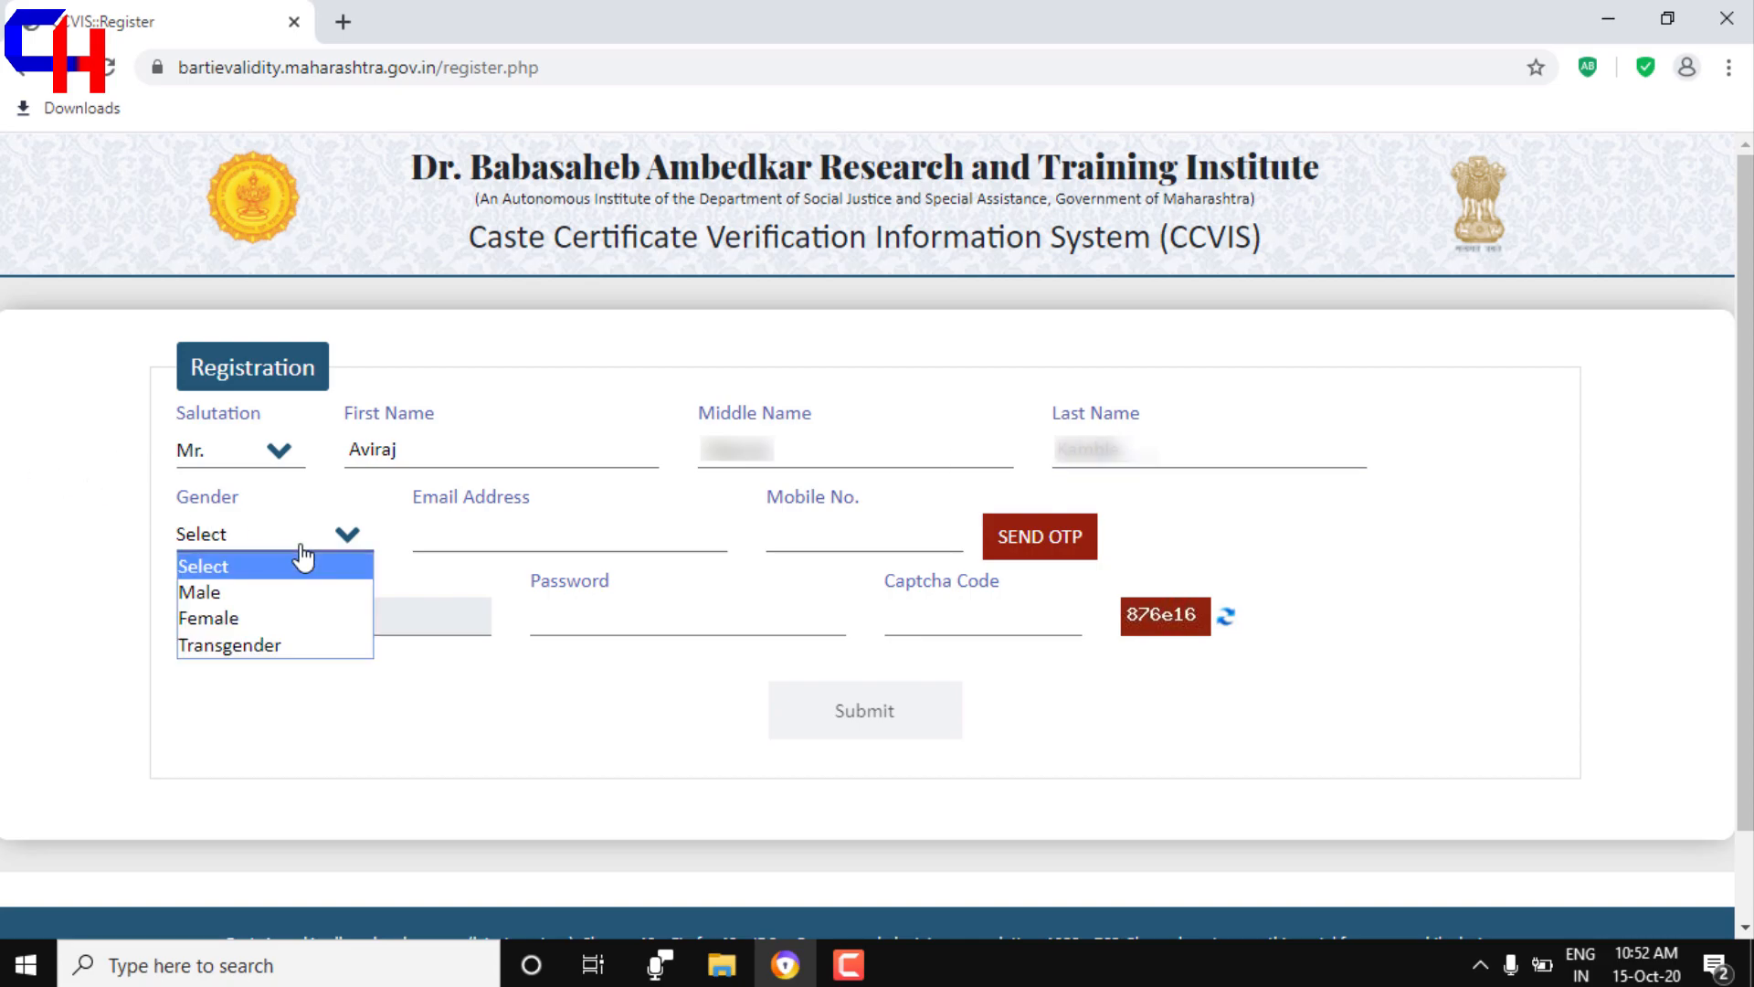
{"action": "left_click", "coordinate": [305, 596]}
{"action": "left_click", "coordinate": [488, 536]}
{"action": "type", "text": "@gma"}
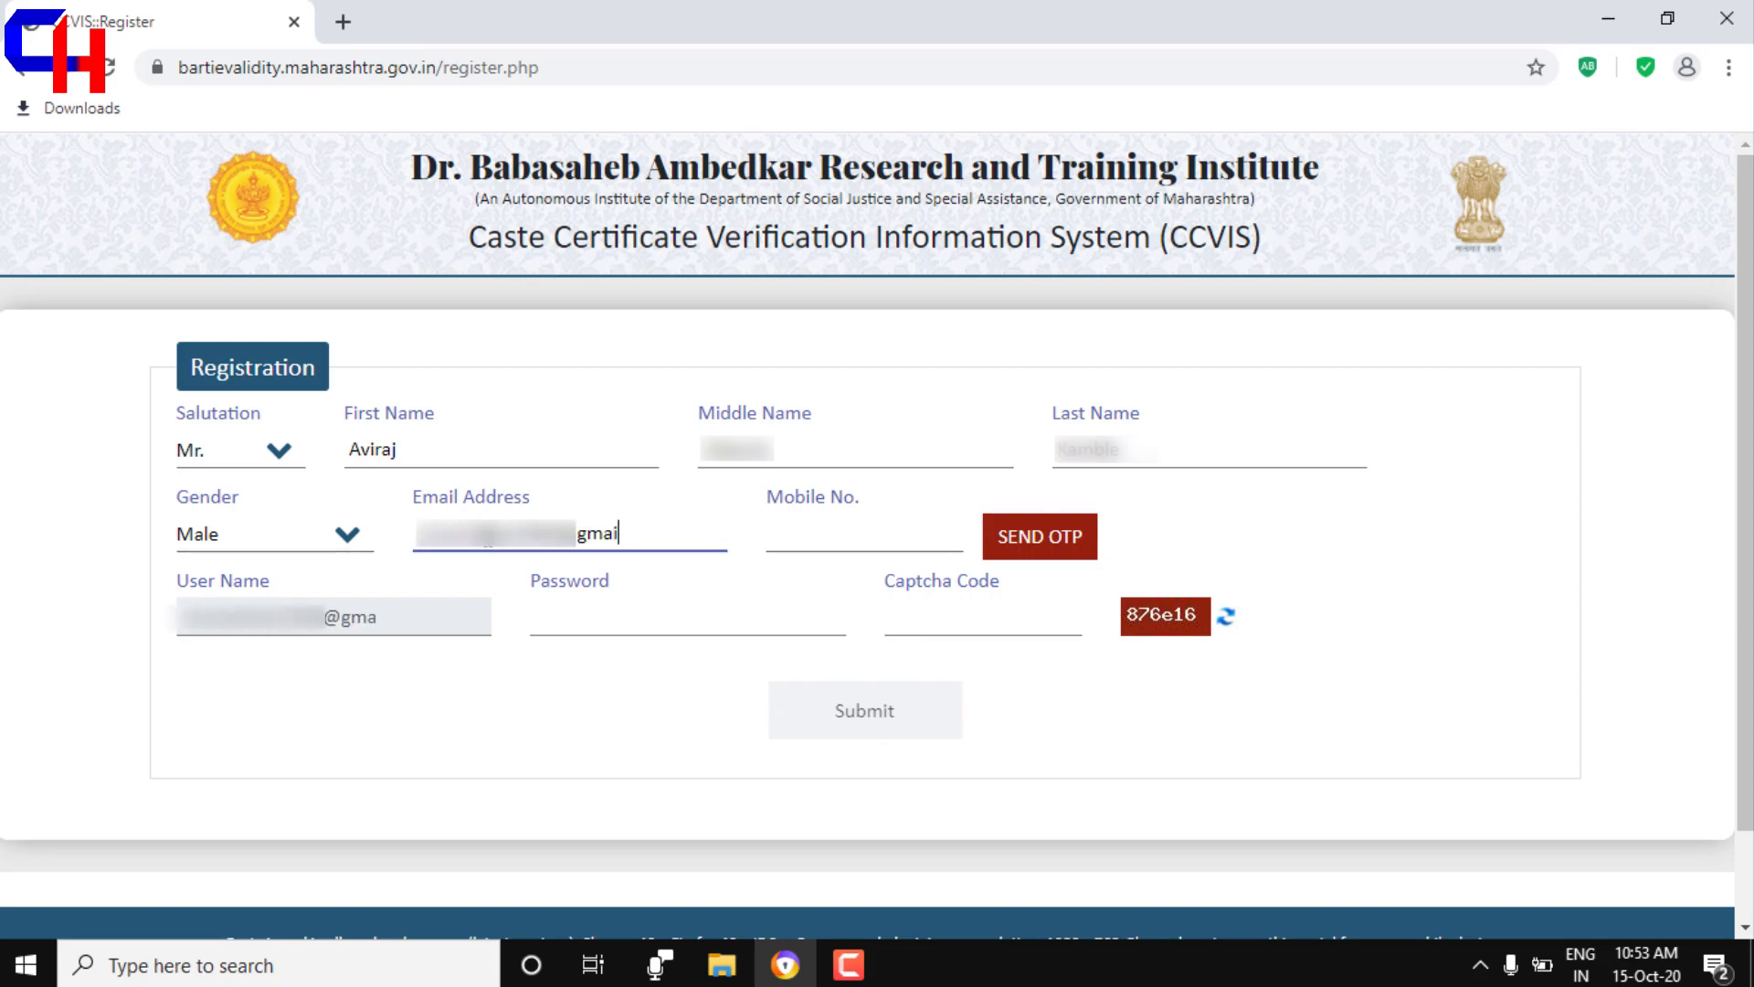
{"action": "left_click", "coordinate": [851, 540]}
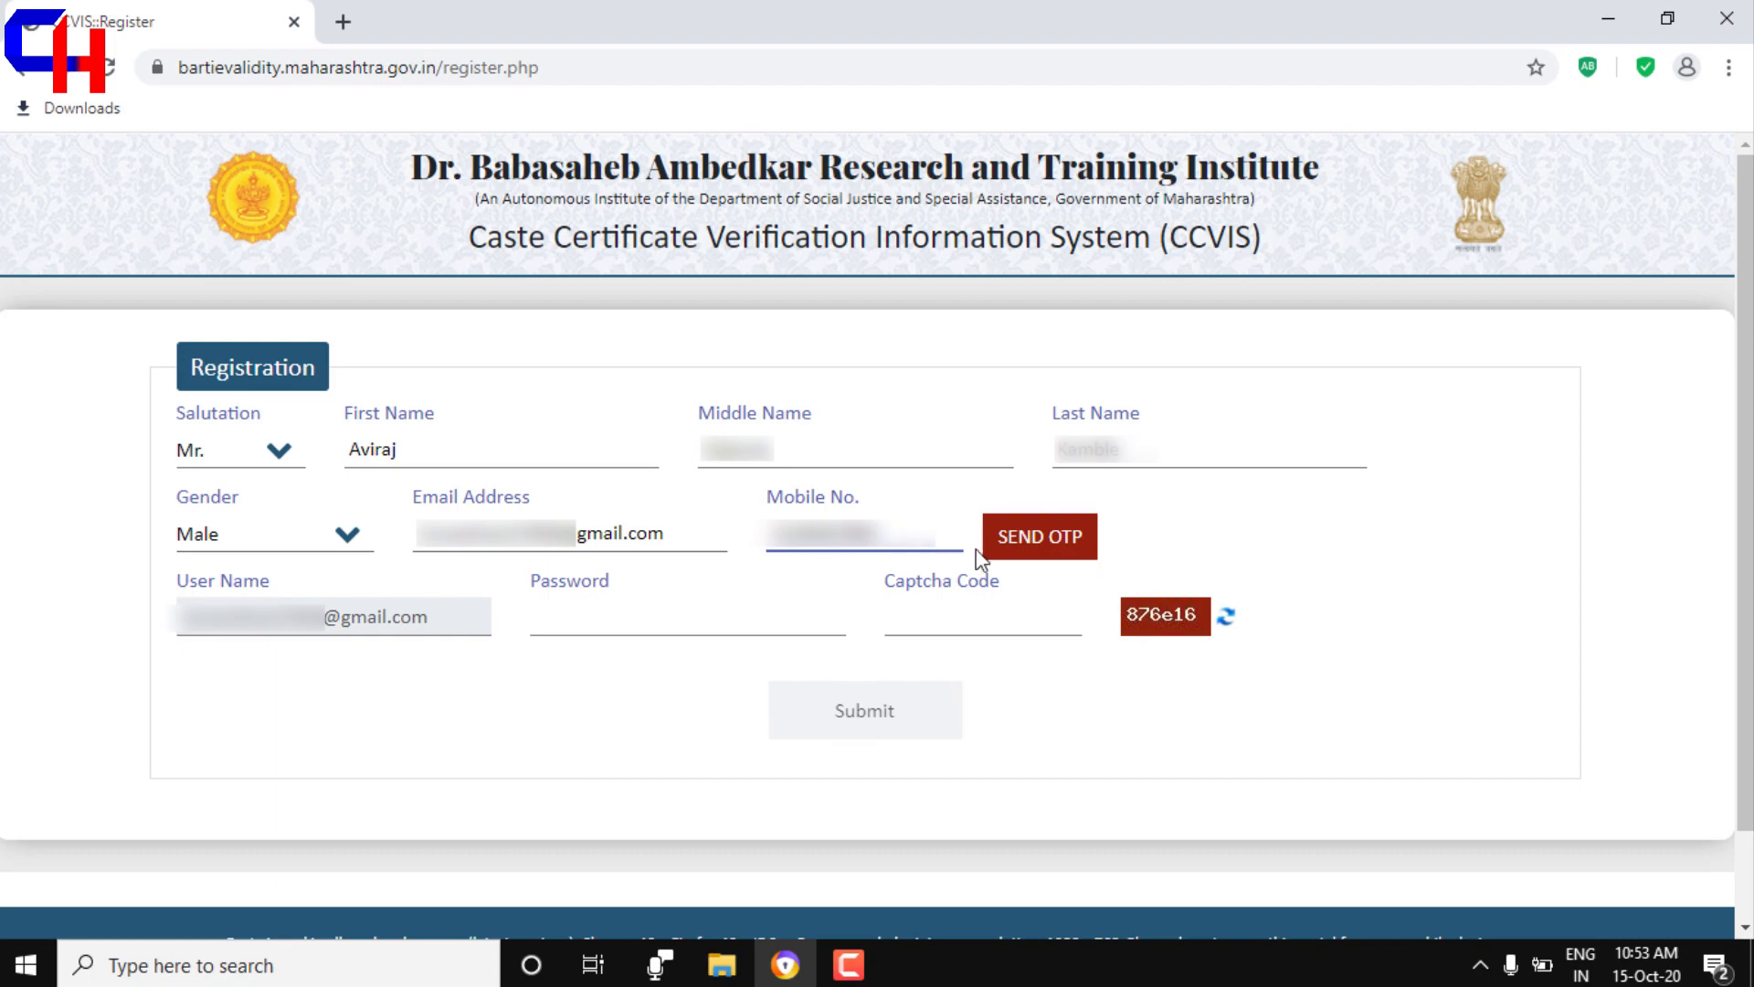
Verify the mobile number with the SMS OTP and dismiss the confirmation.
{"action": "left_click", "coordinate": [1020, 560]}
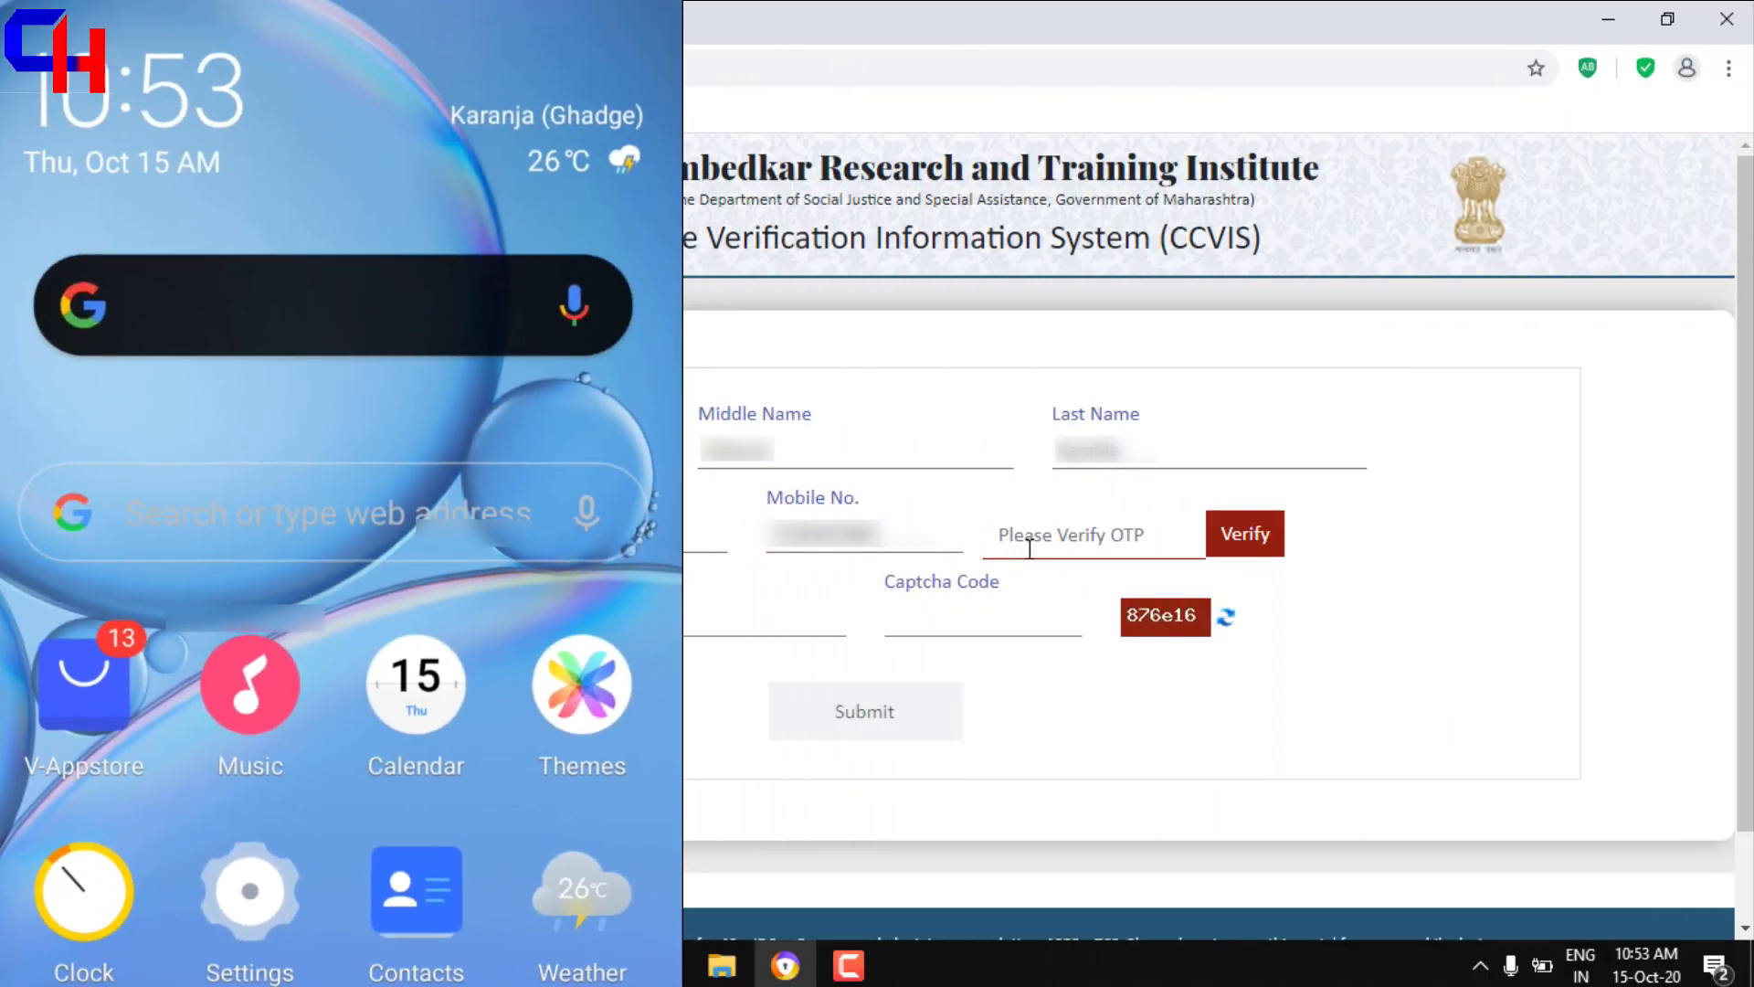
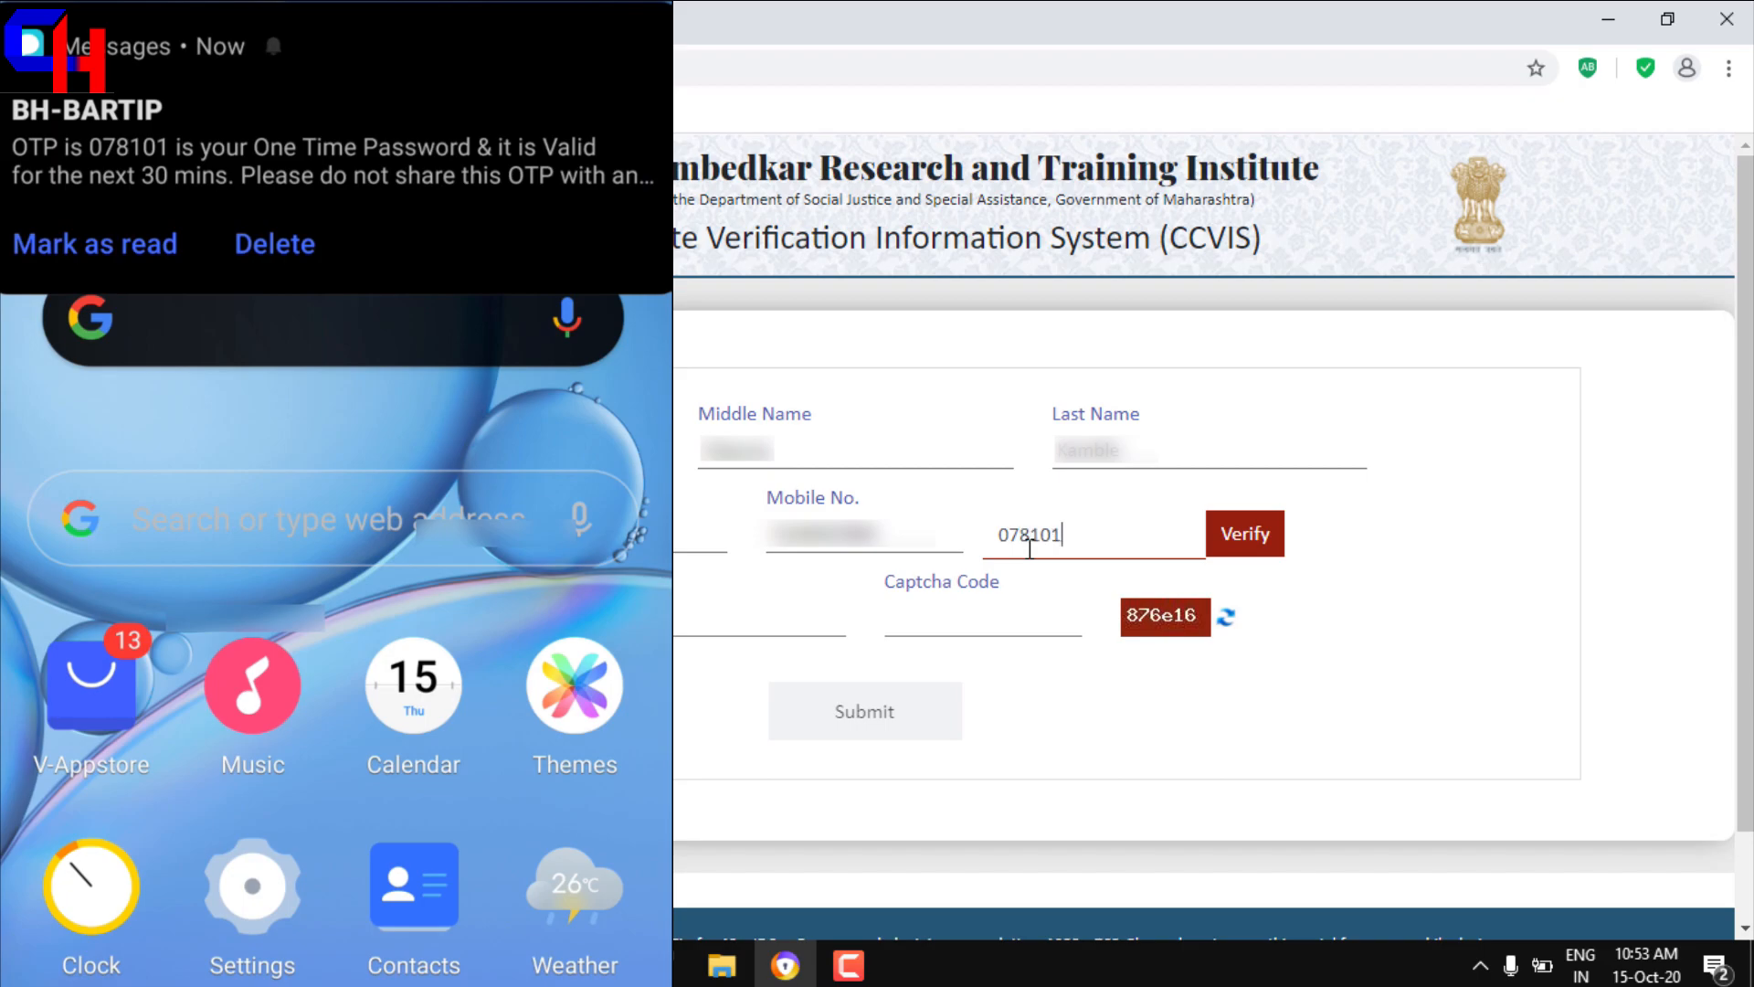
{"action": "left_click", "coordinate": [1243, 535]}
{"action": "left_click", "coordinate": [1069, 595]}
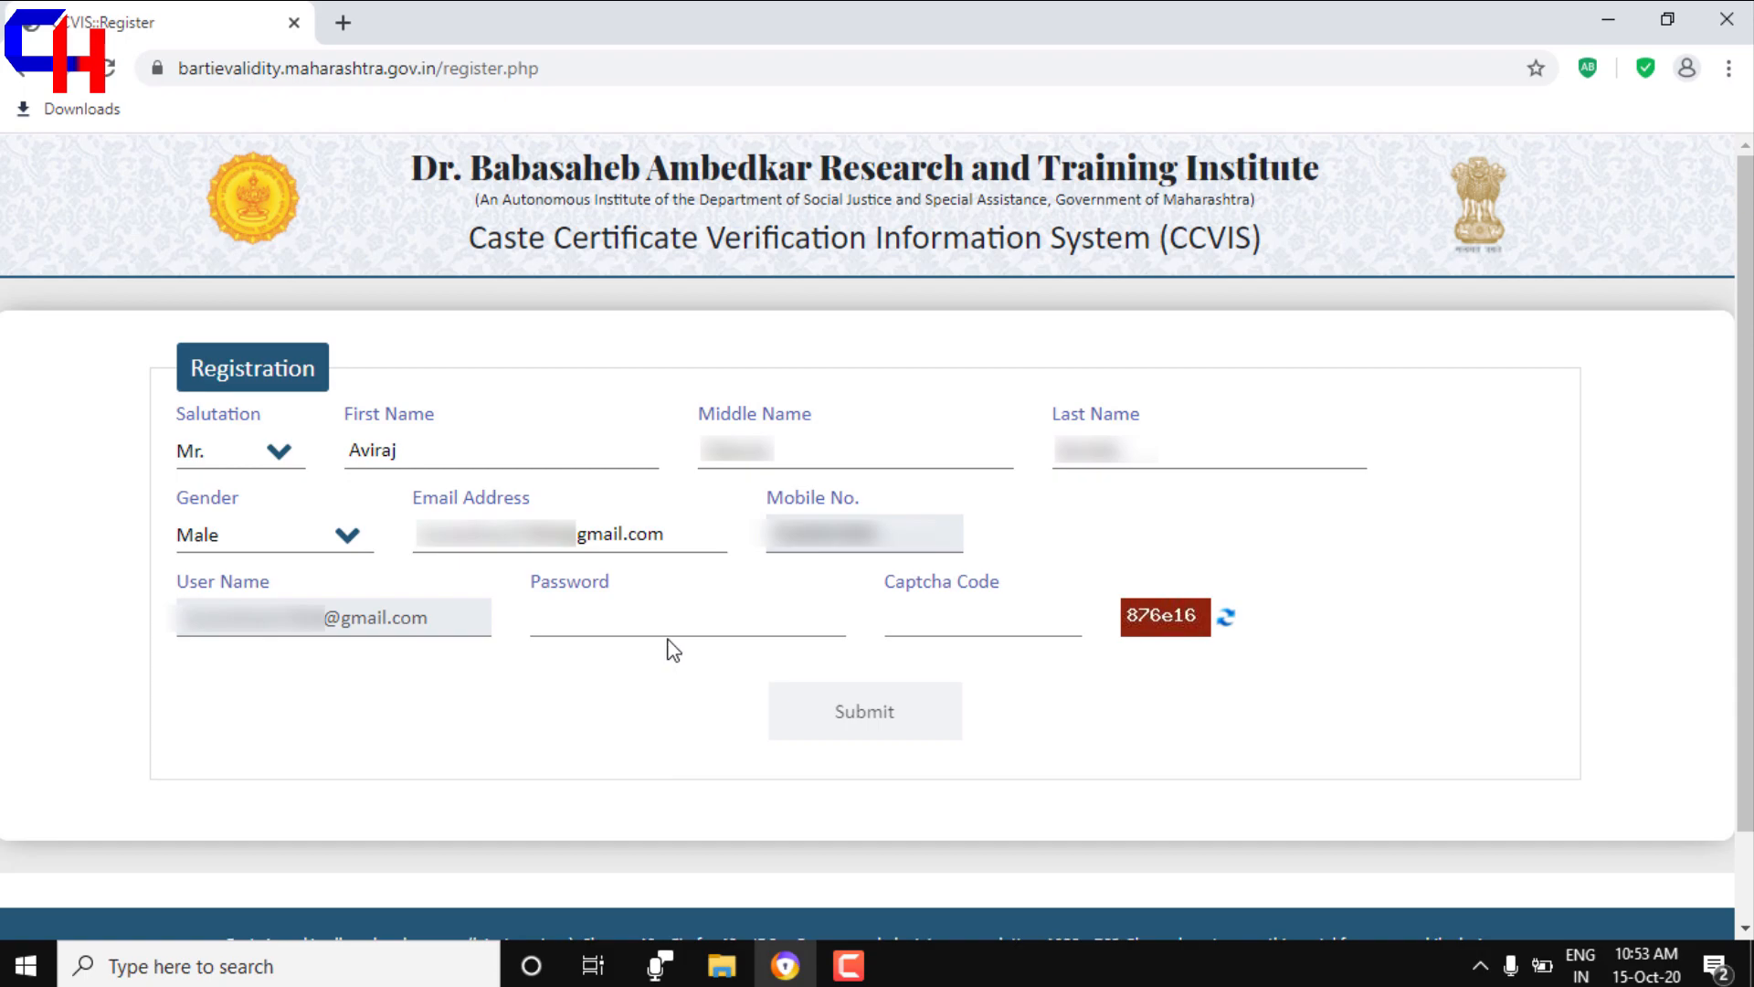
Enter the account password and captcha 876e16, then submit the registration.
{"action": "left_click", "coordinate": [600, 618]}
{"action": "left_click", "coordinate": [983, 612]}
{"action": "type", "text": "876e16"}
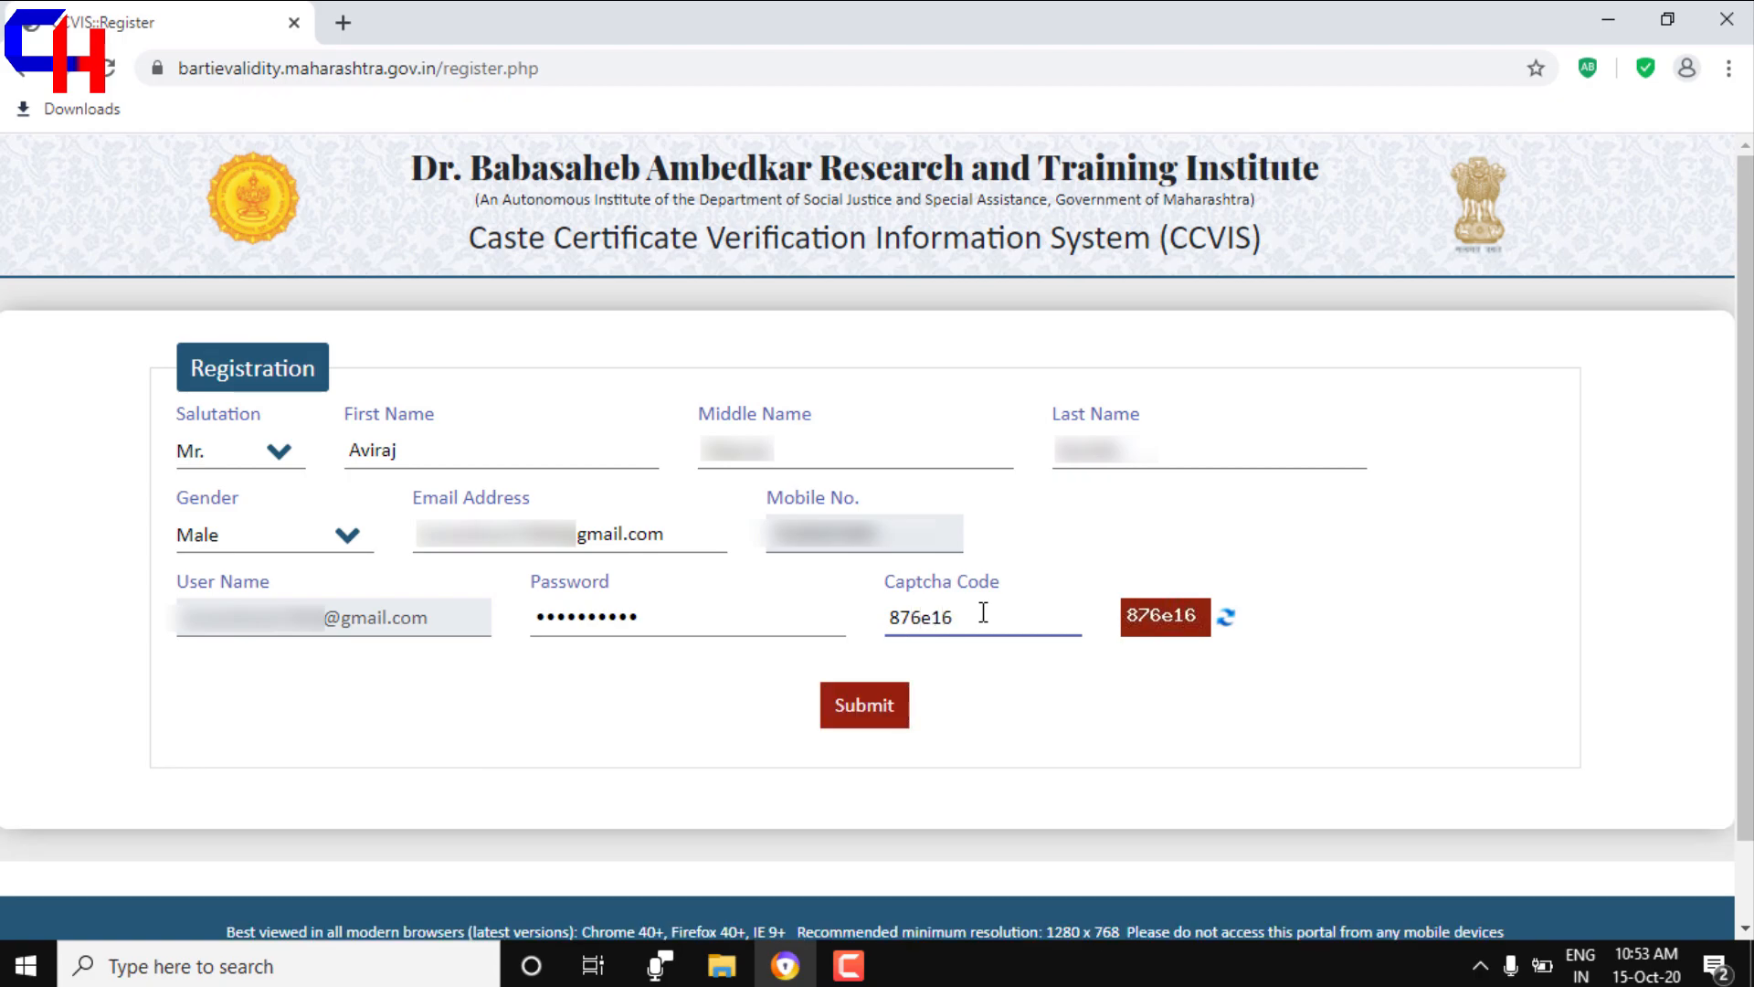
{"action": "left_click", "coordinate": [891, 706]}
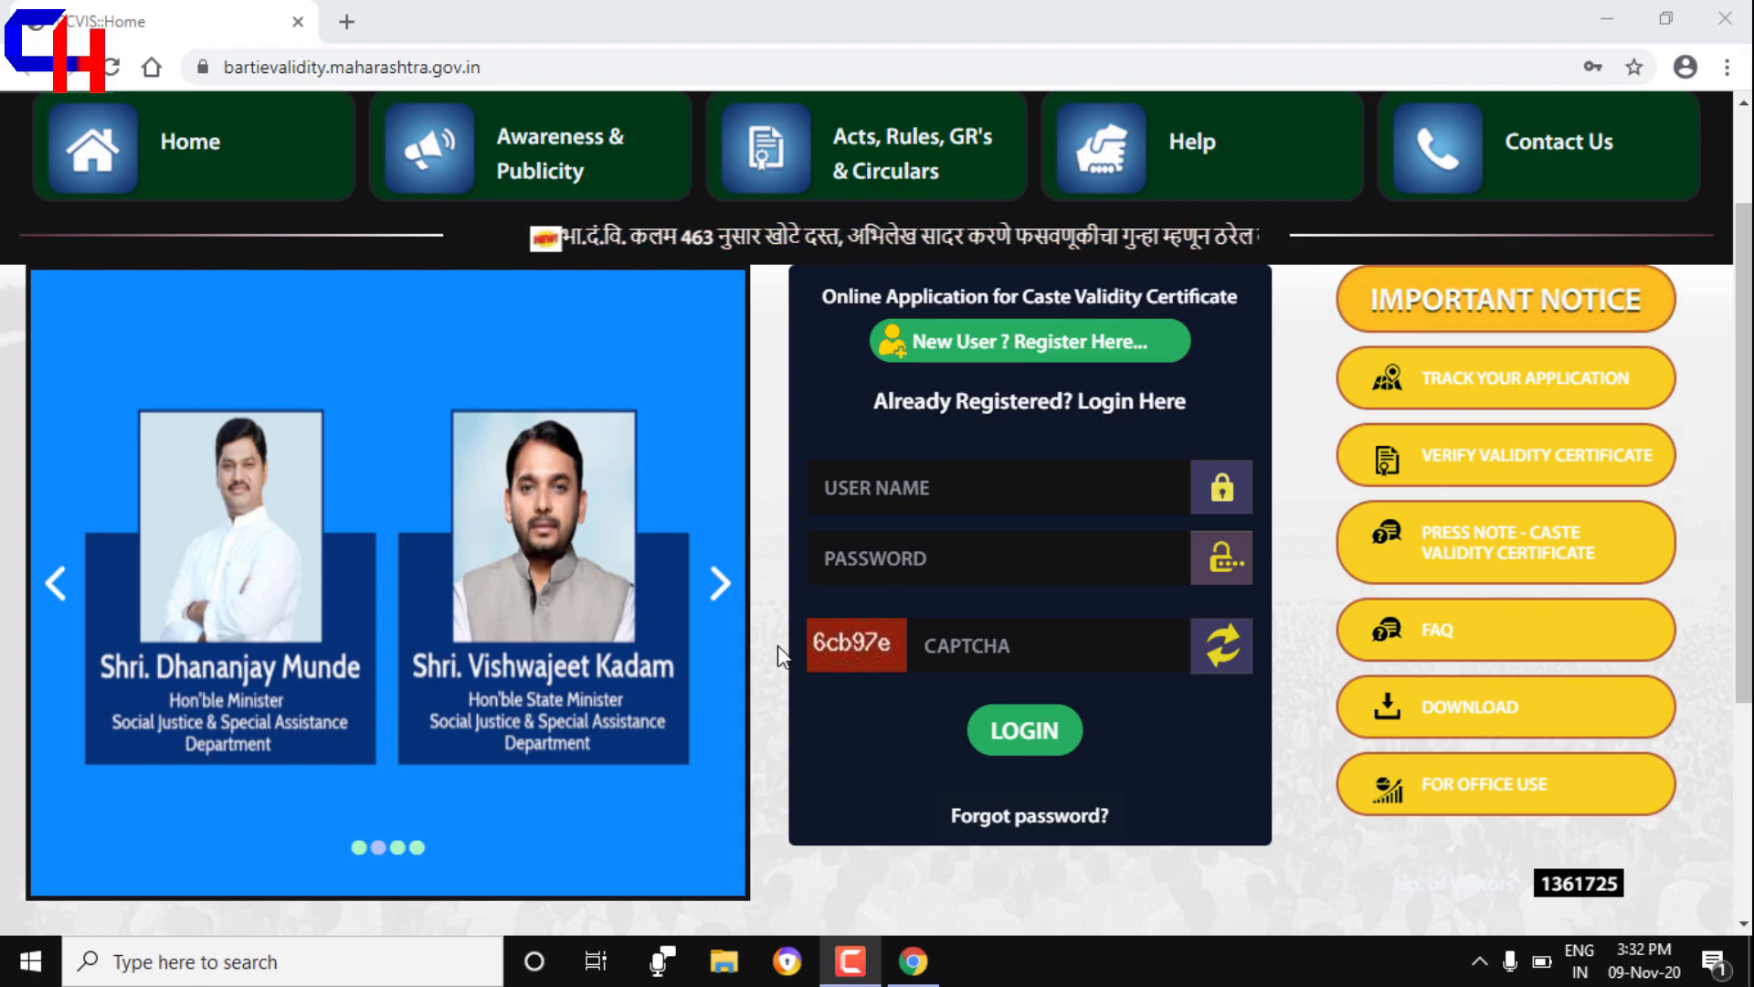
Log in with the registered e-mail, password and captcha 6cb97e, saving the password in the browser.
{"action": "left_click", "coordinate": [857, 489]}
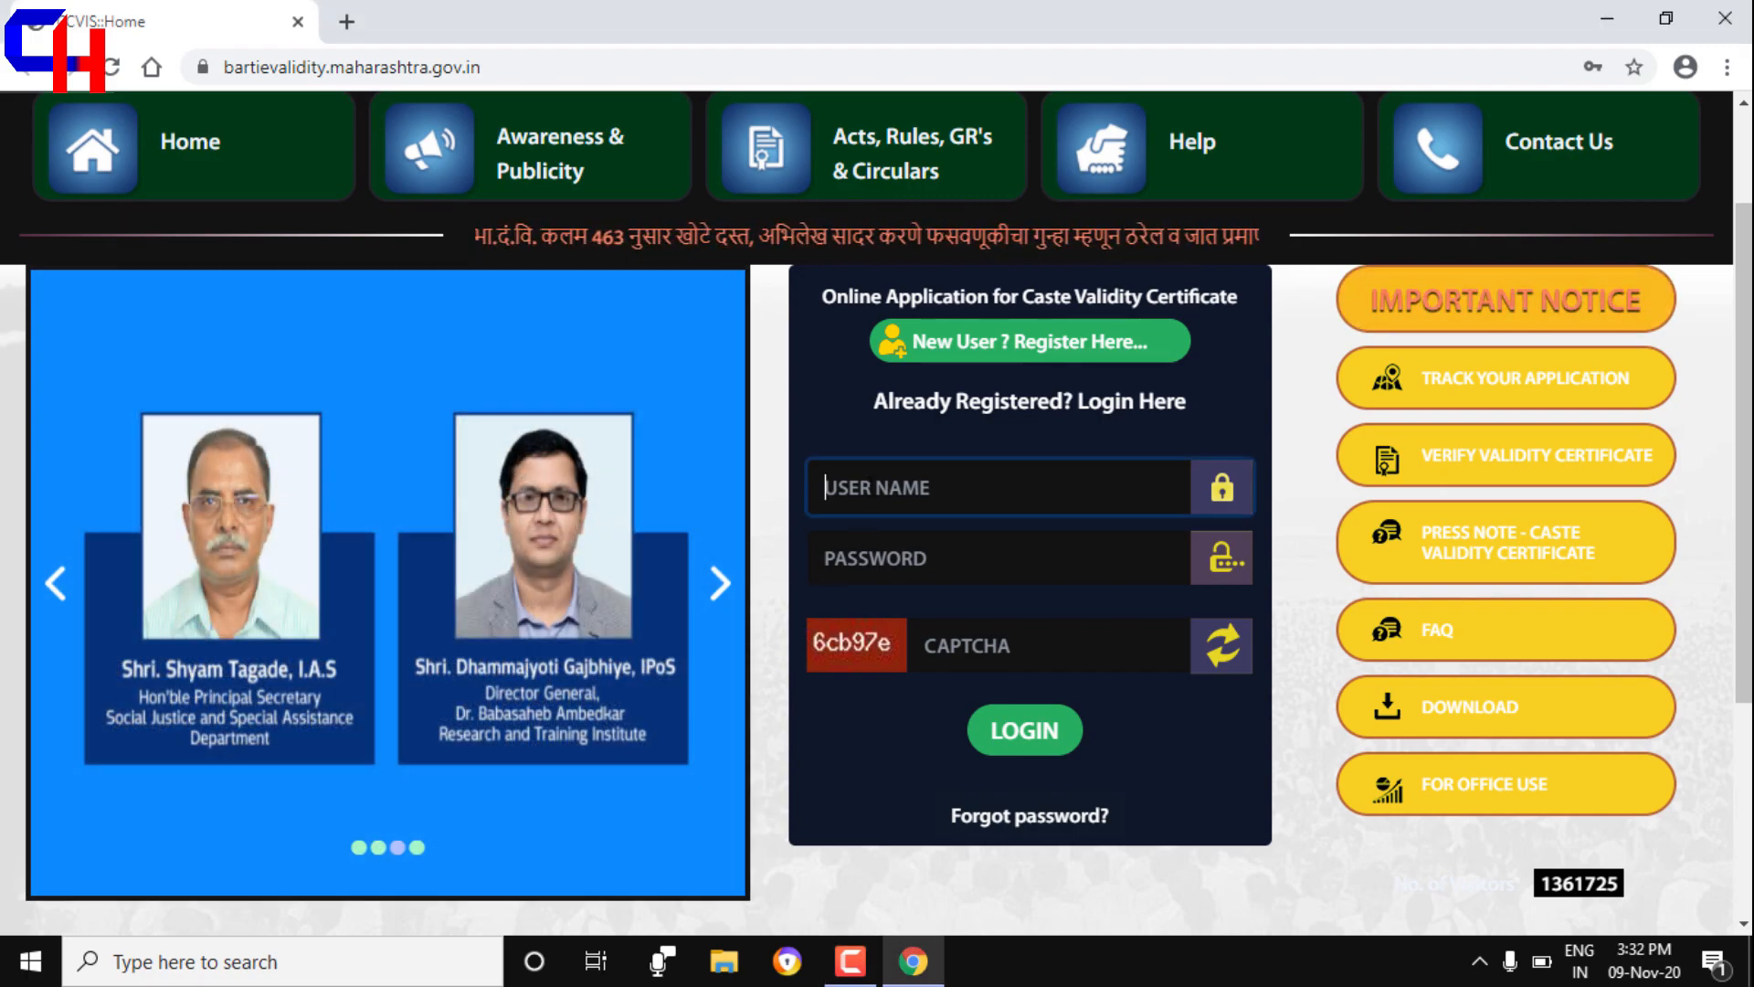
{"action": "key", "text": "ctrl+v"}
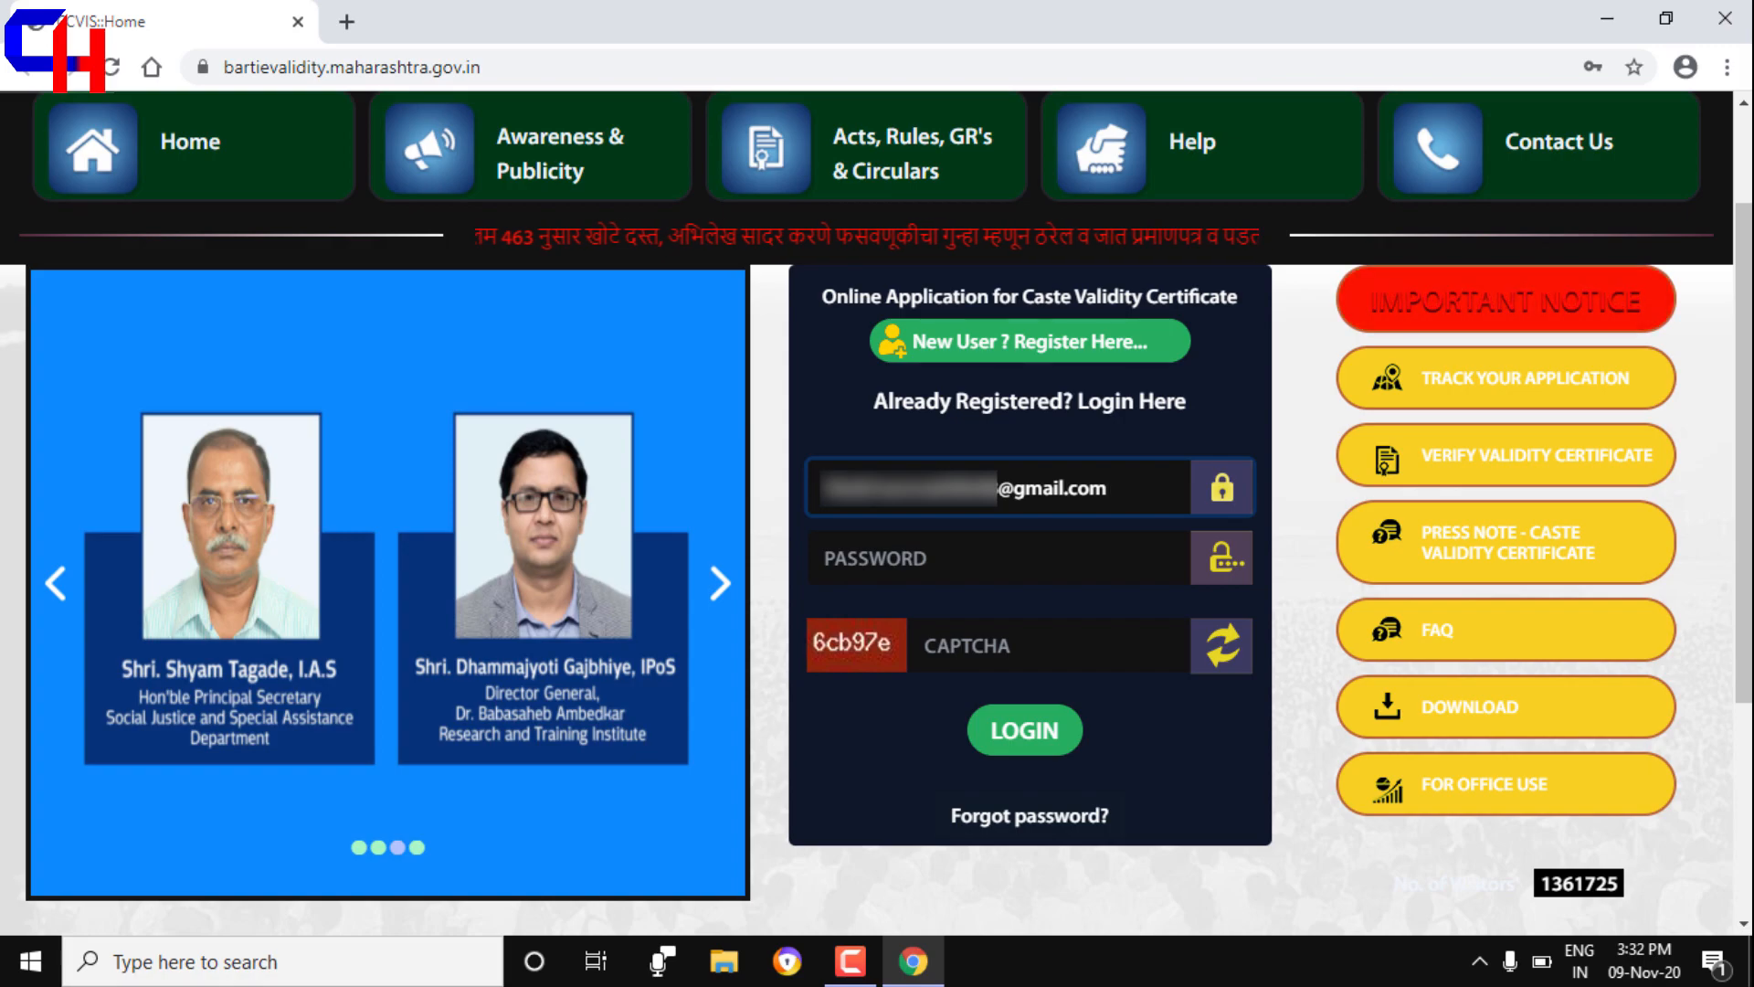
{"action": "left_click", "coordinate": [875, 554]}
{"action": "type", "text": "a"}
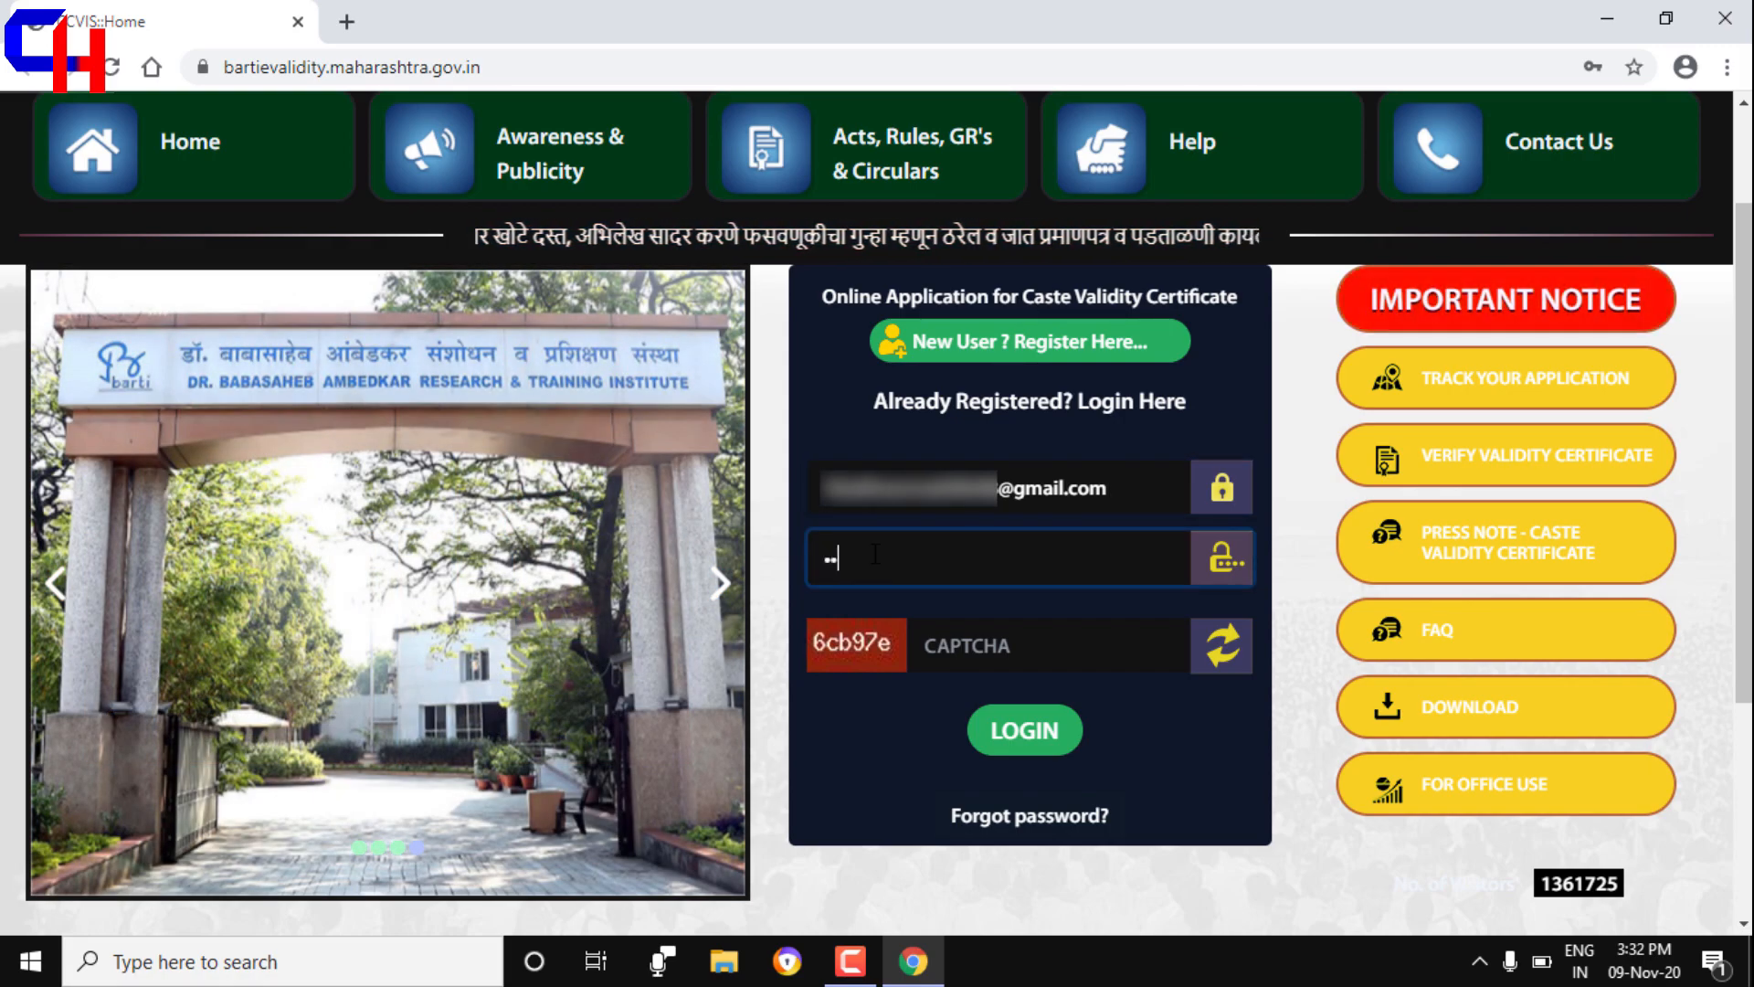
{"action": "type", "text": "•••••••••"}
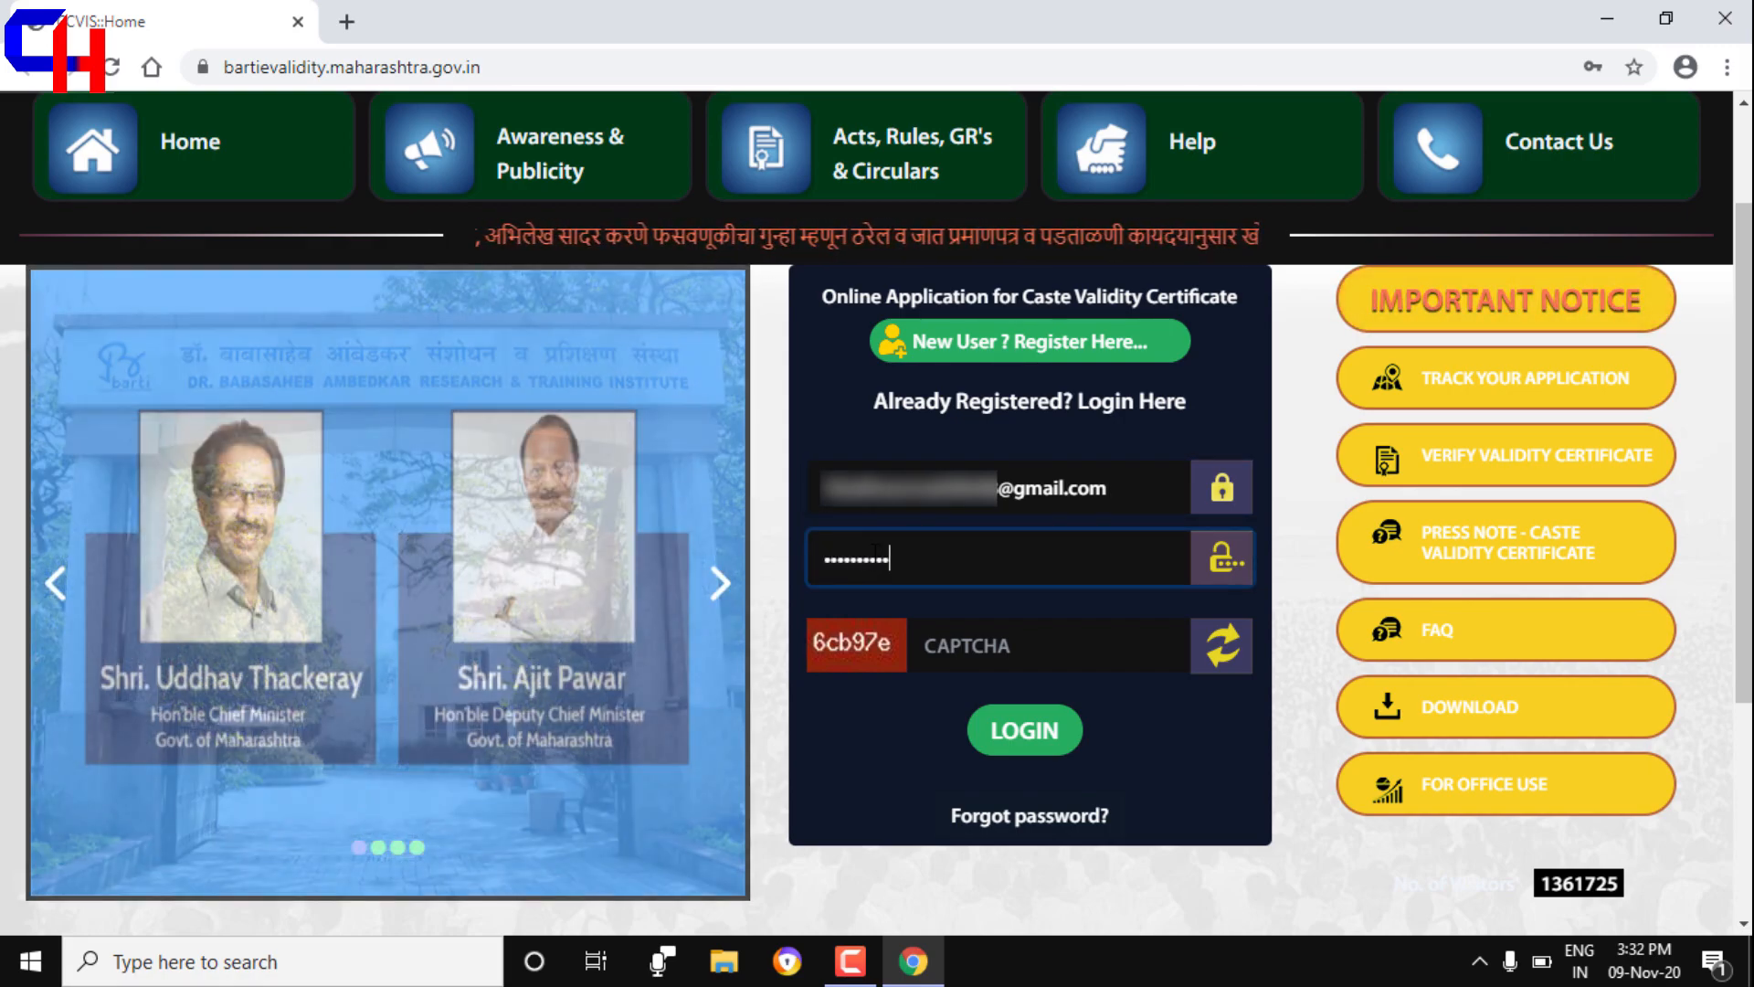
{"action": "left_click", "coordinate": [974, 630]}
{"action": "type", "text": "6"}
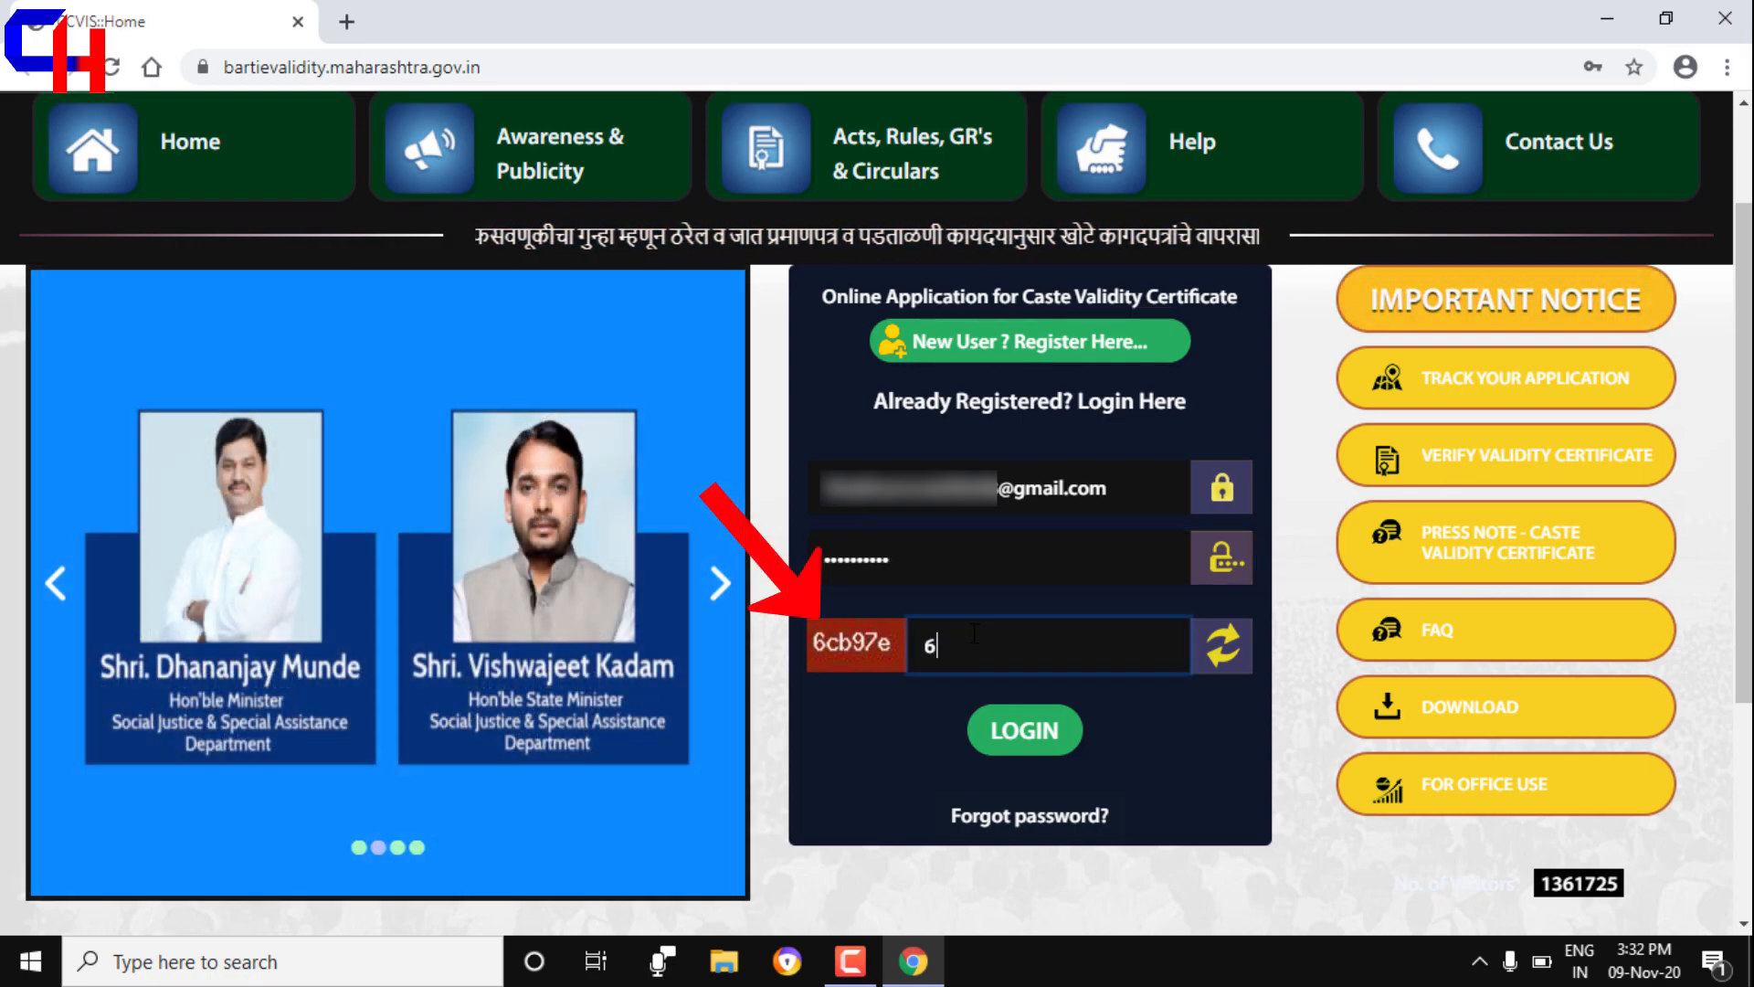
{"action": "type", "text": "cb"}
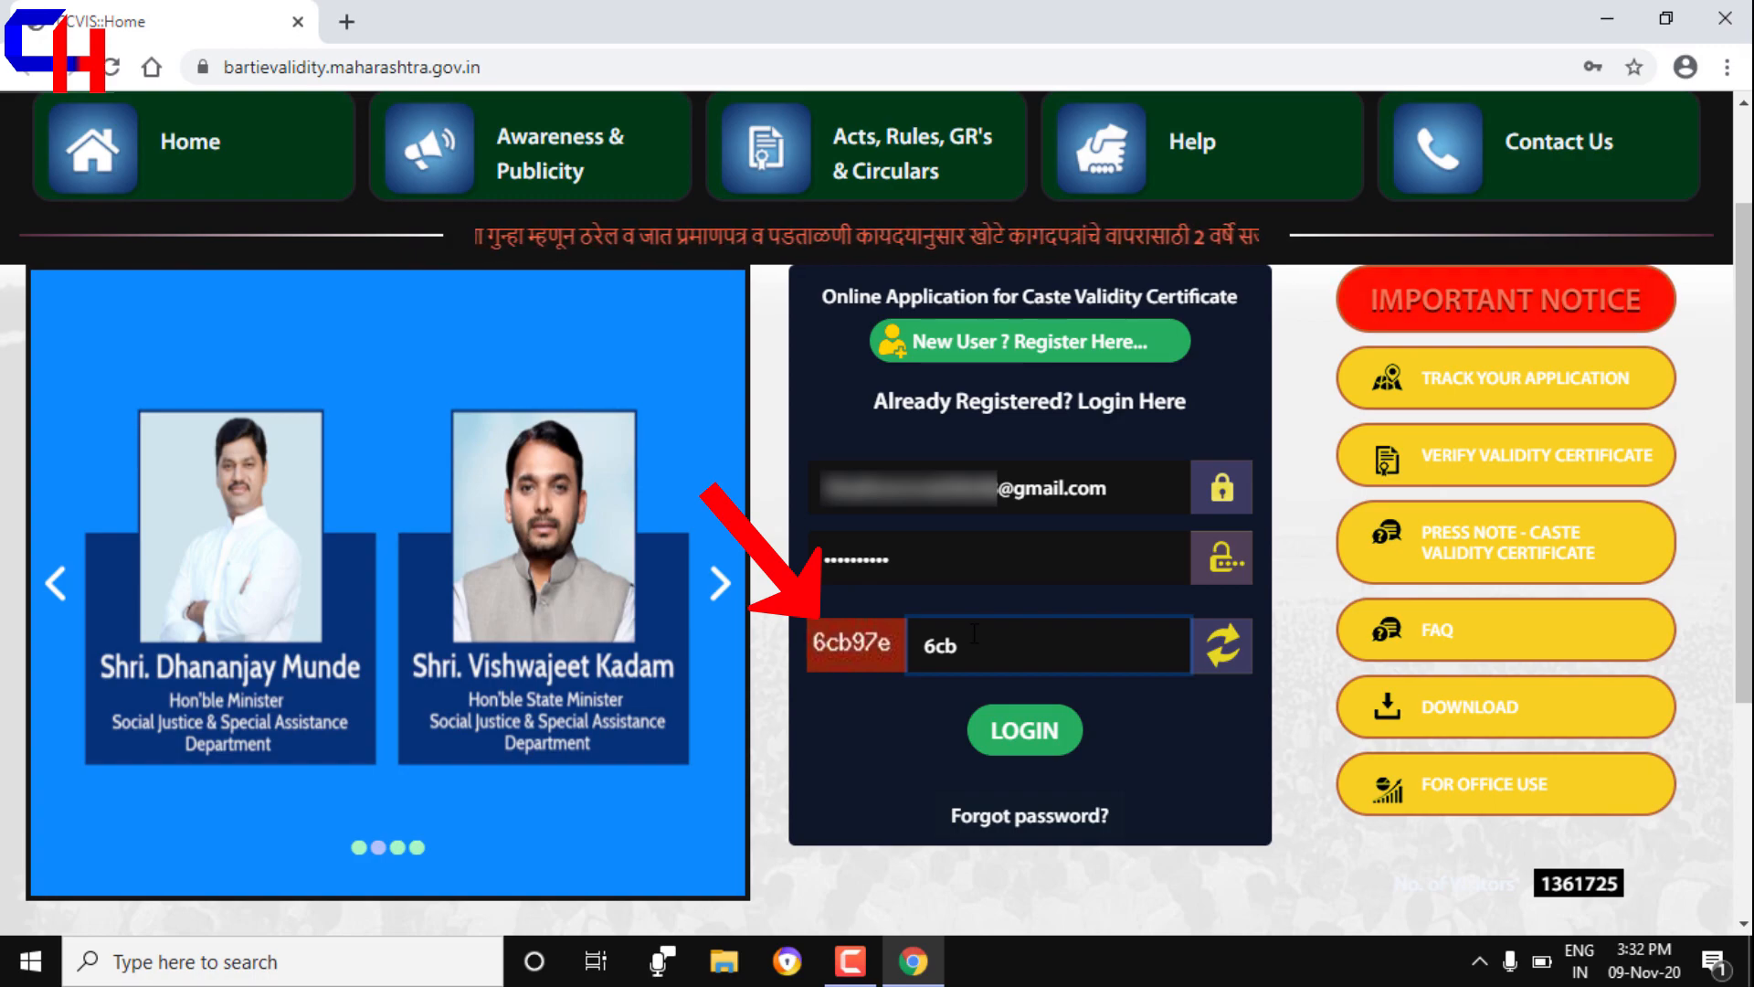
{"action": "type", "text": "97e"}
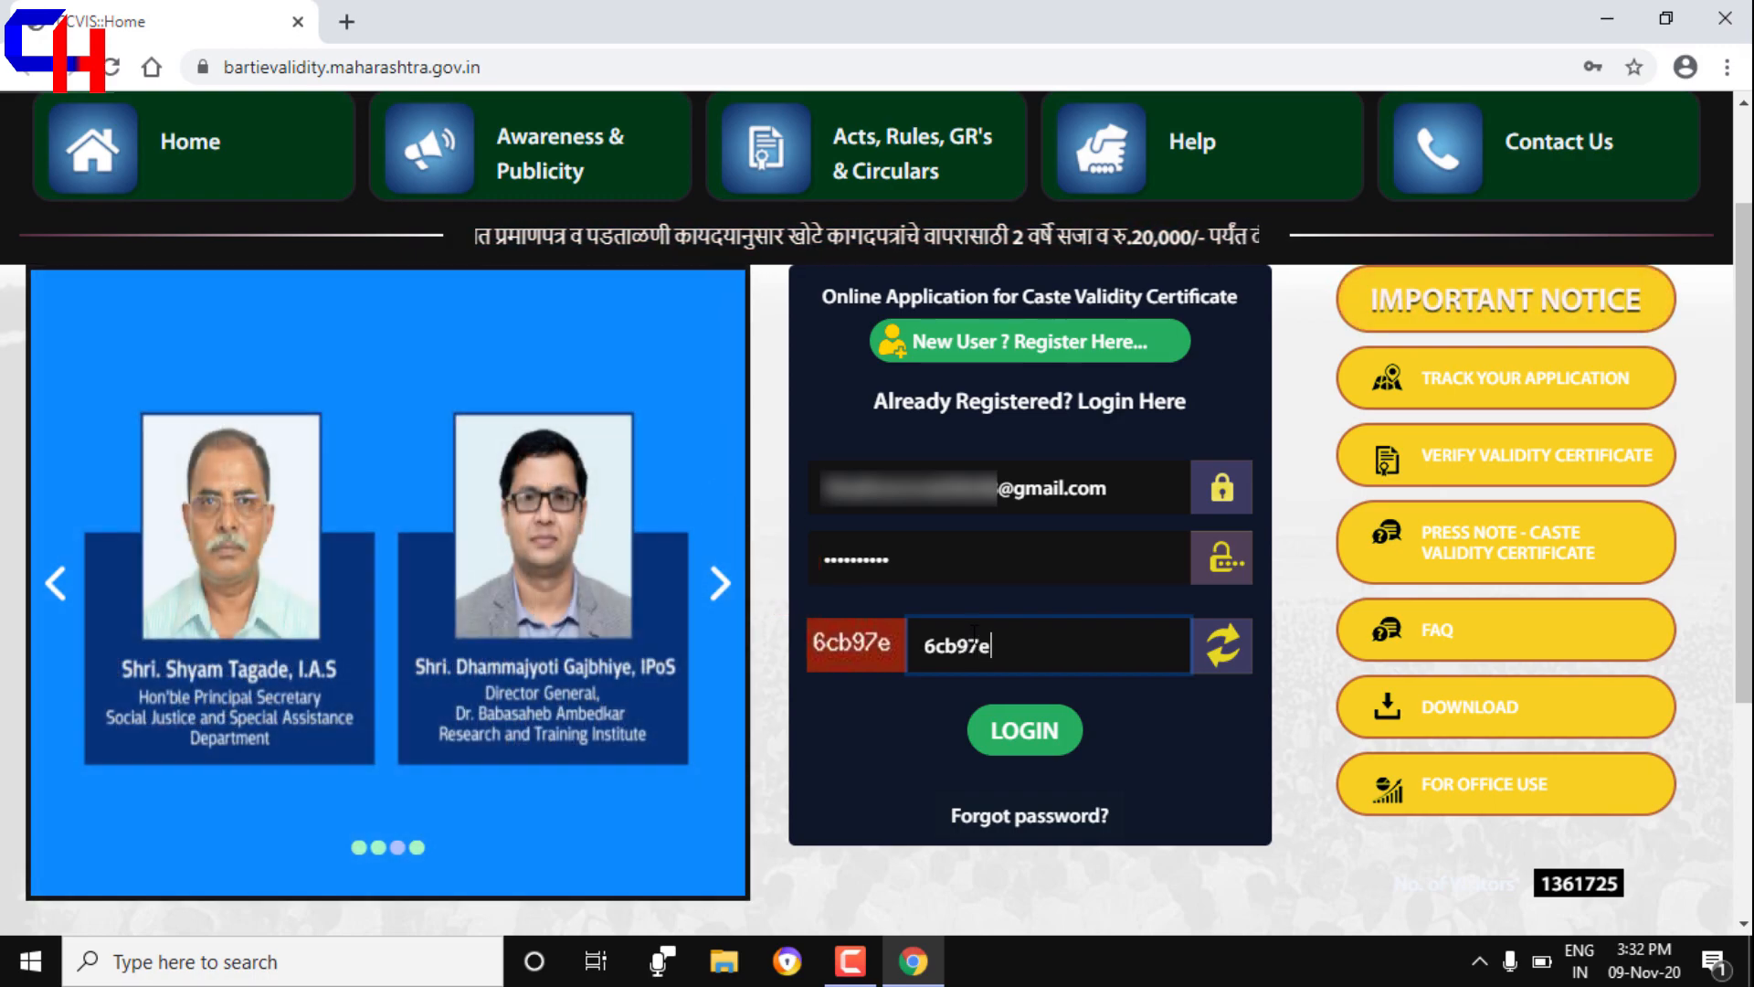
{"action": "left_click", "coordinate": [1024, 732]}
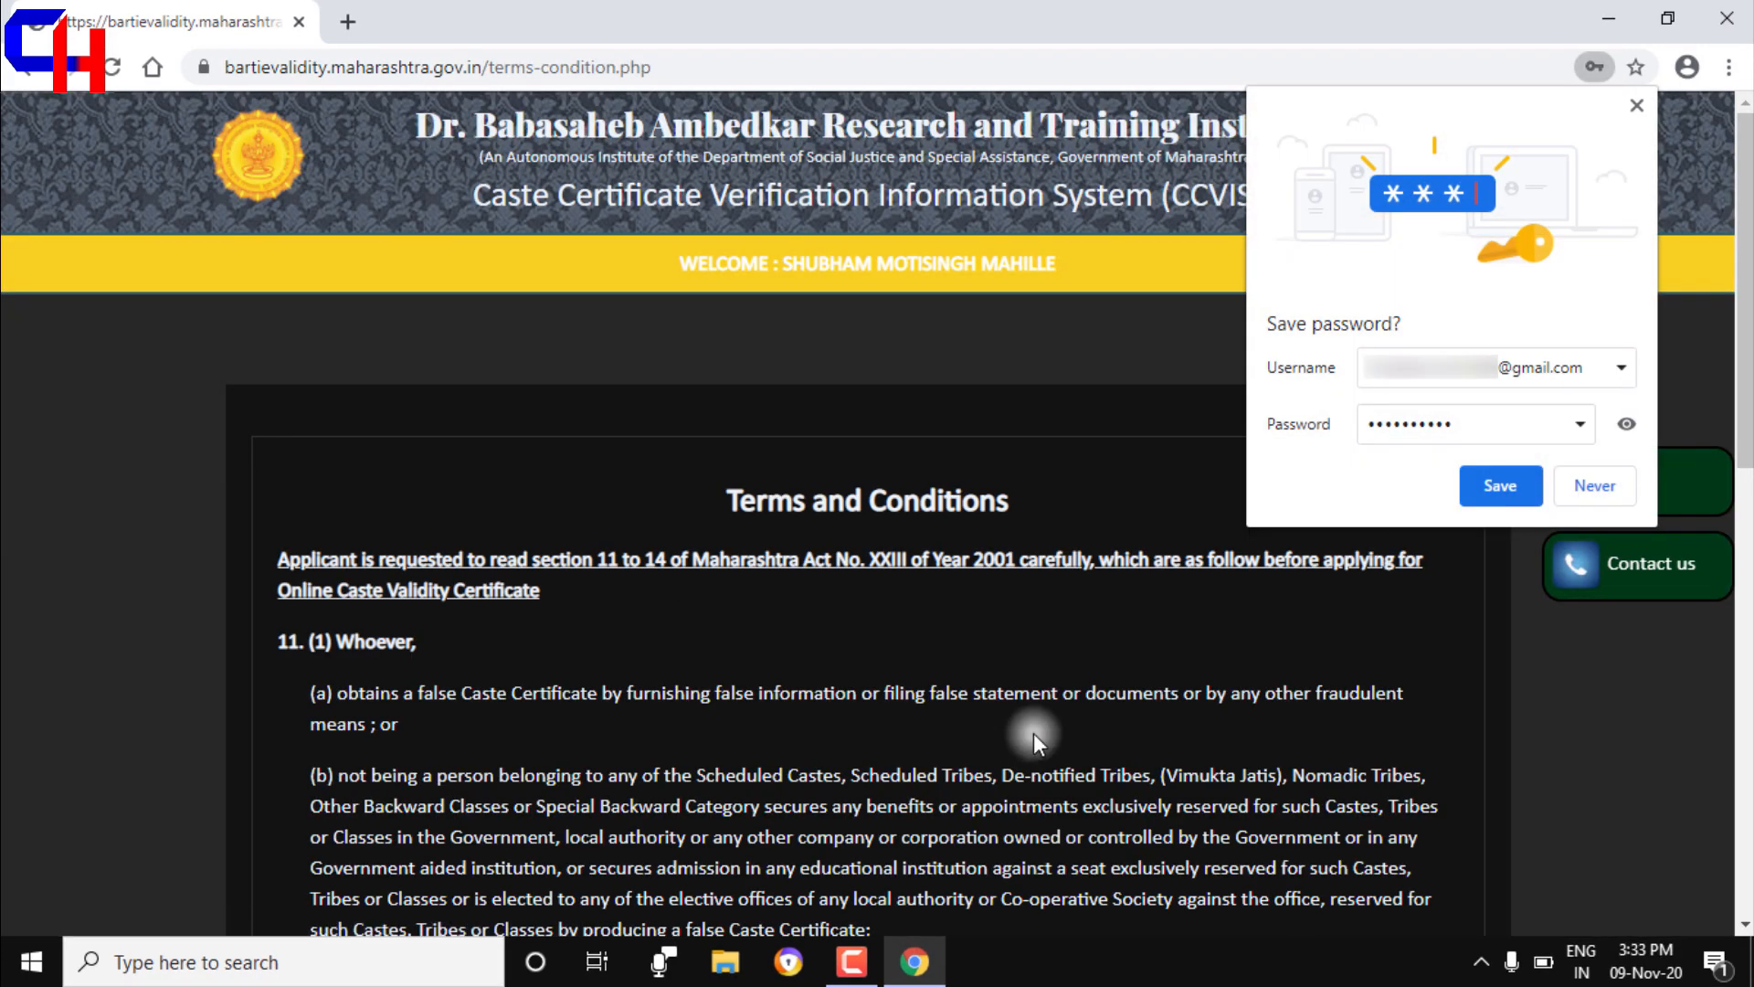
{"action": "left_click", "coordinate": [1535, 481]}
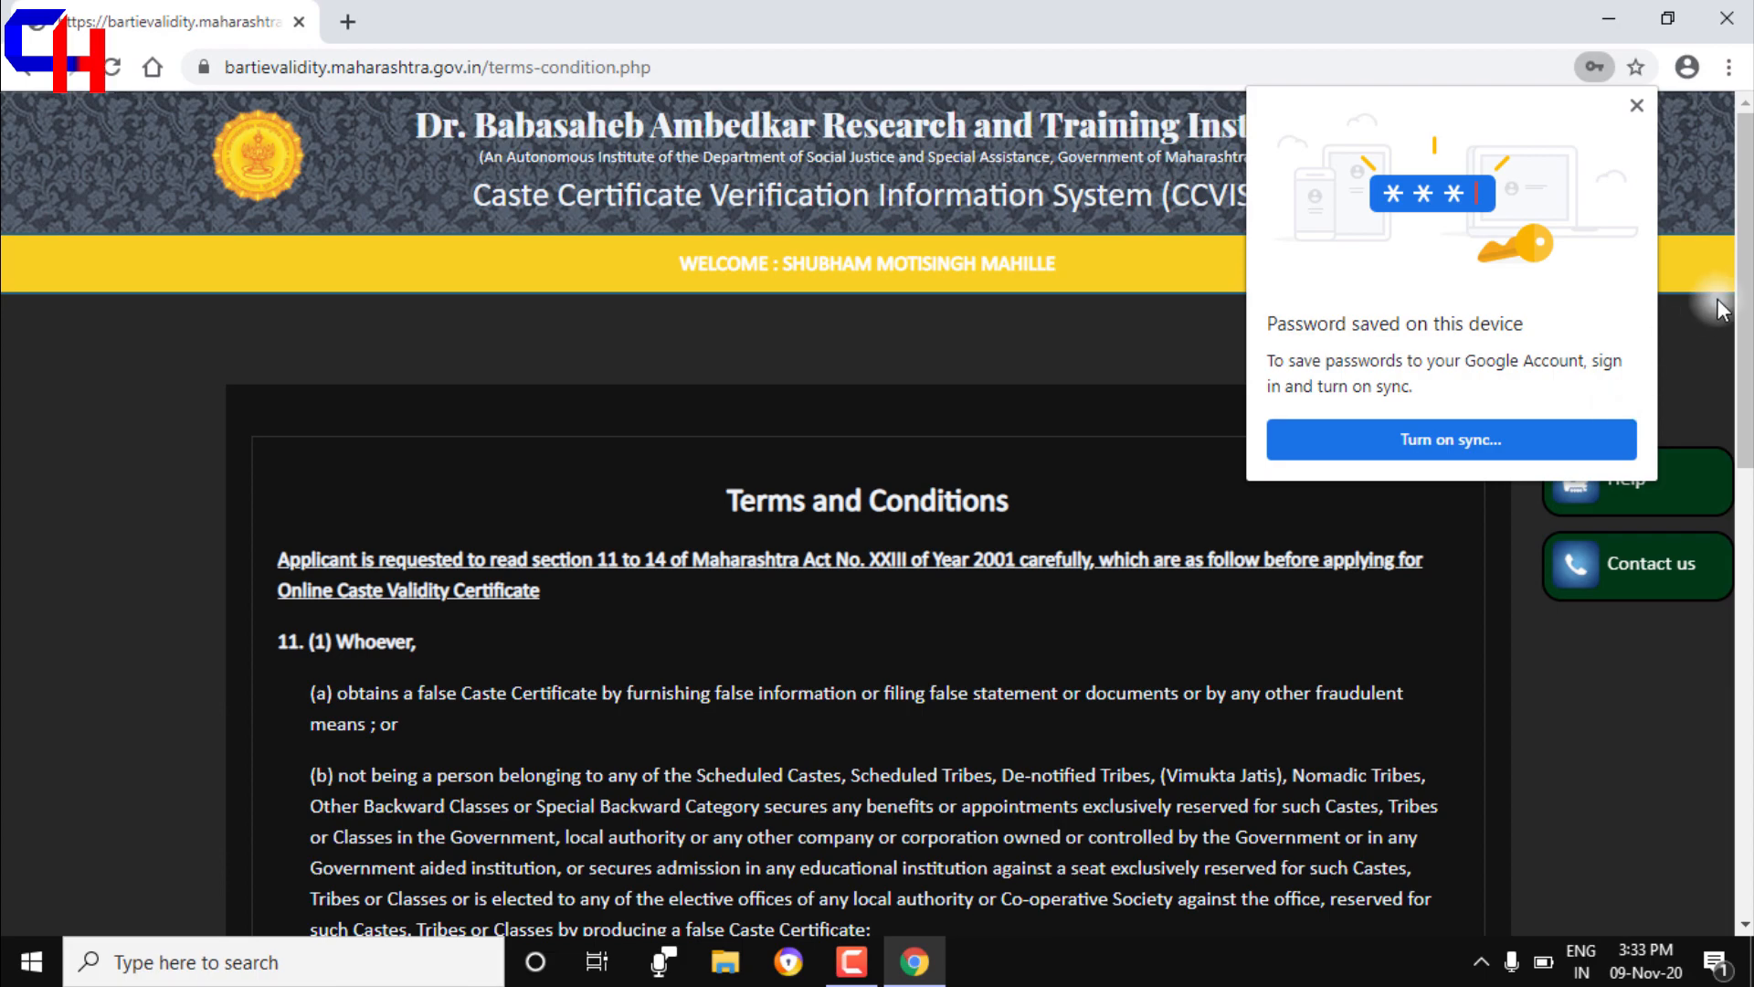
Agree to the terms and conditions and proceed to the application type page.
{"action": "scroll", "coordinate": [868, 511], "scroll_direction": "down", "scroll_amount": 5}
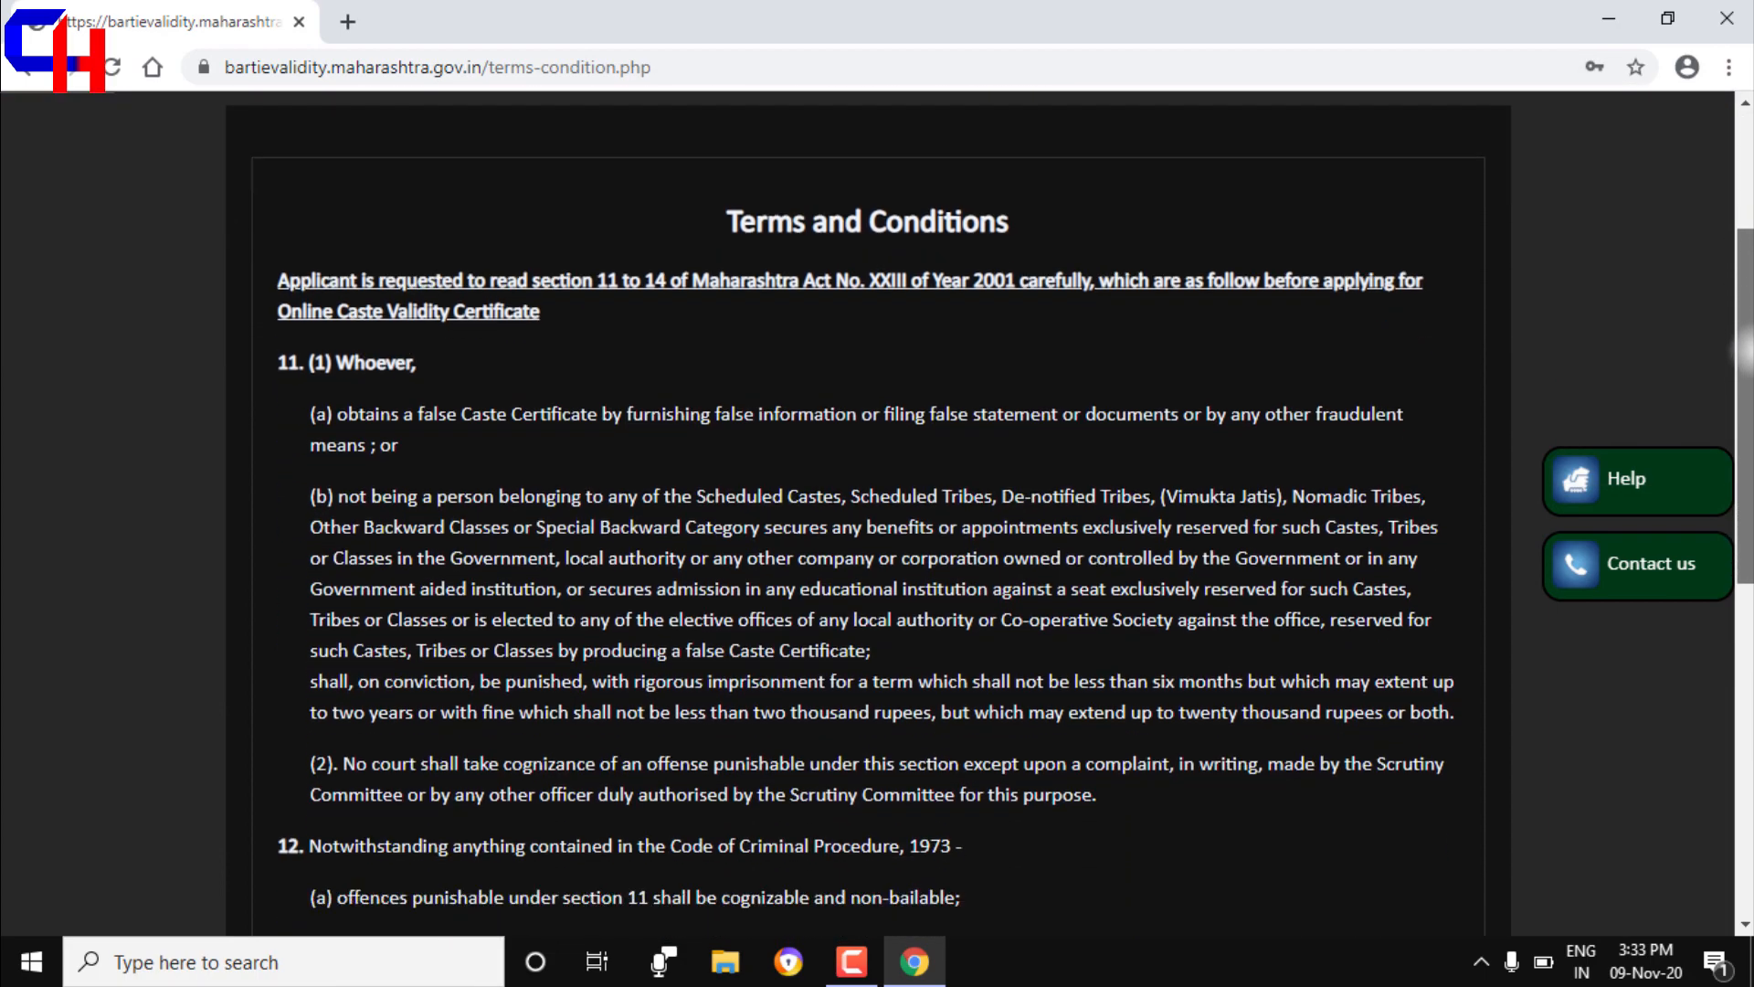
{"action": "scroll", "coordinate": [868, 512], "scroll_direction": "down", "scroll_amount": 5}
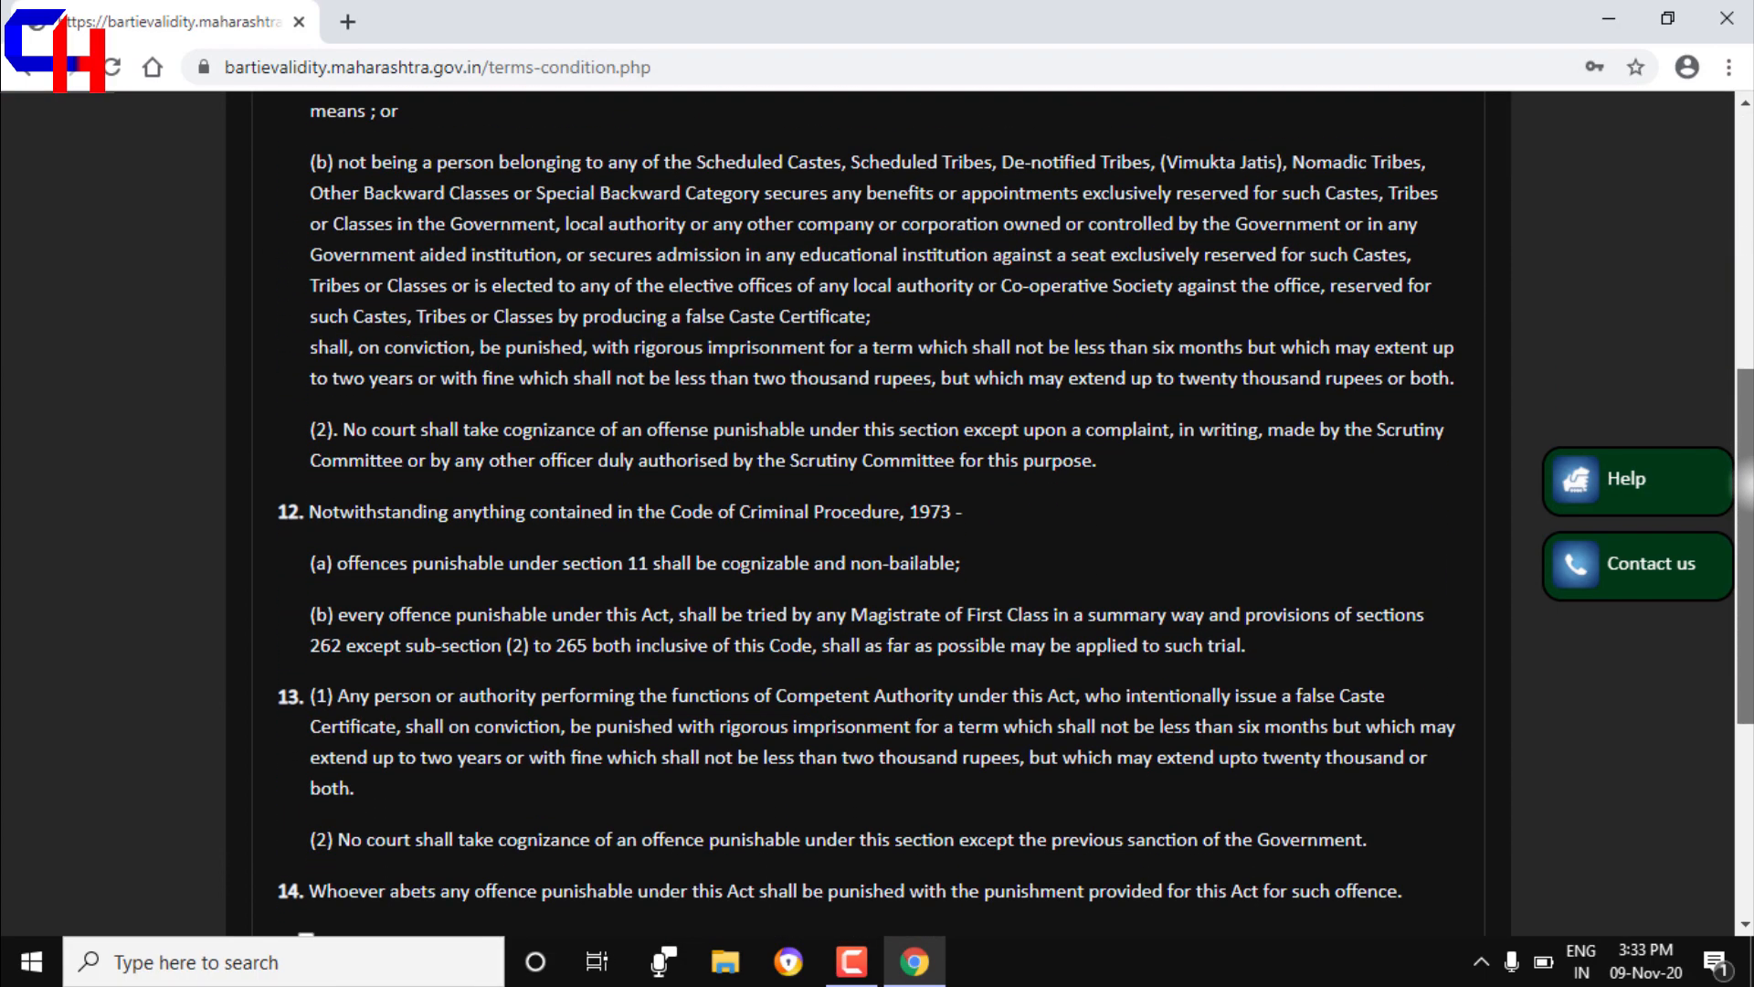
{"action": "scroll", "coordinate": [1453, 549], "scroll_direction": "down", "scroll_amount": 2}
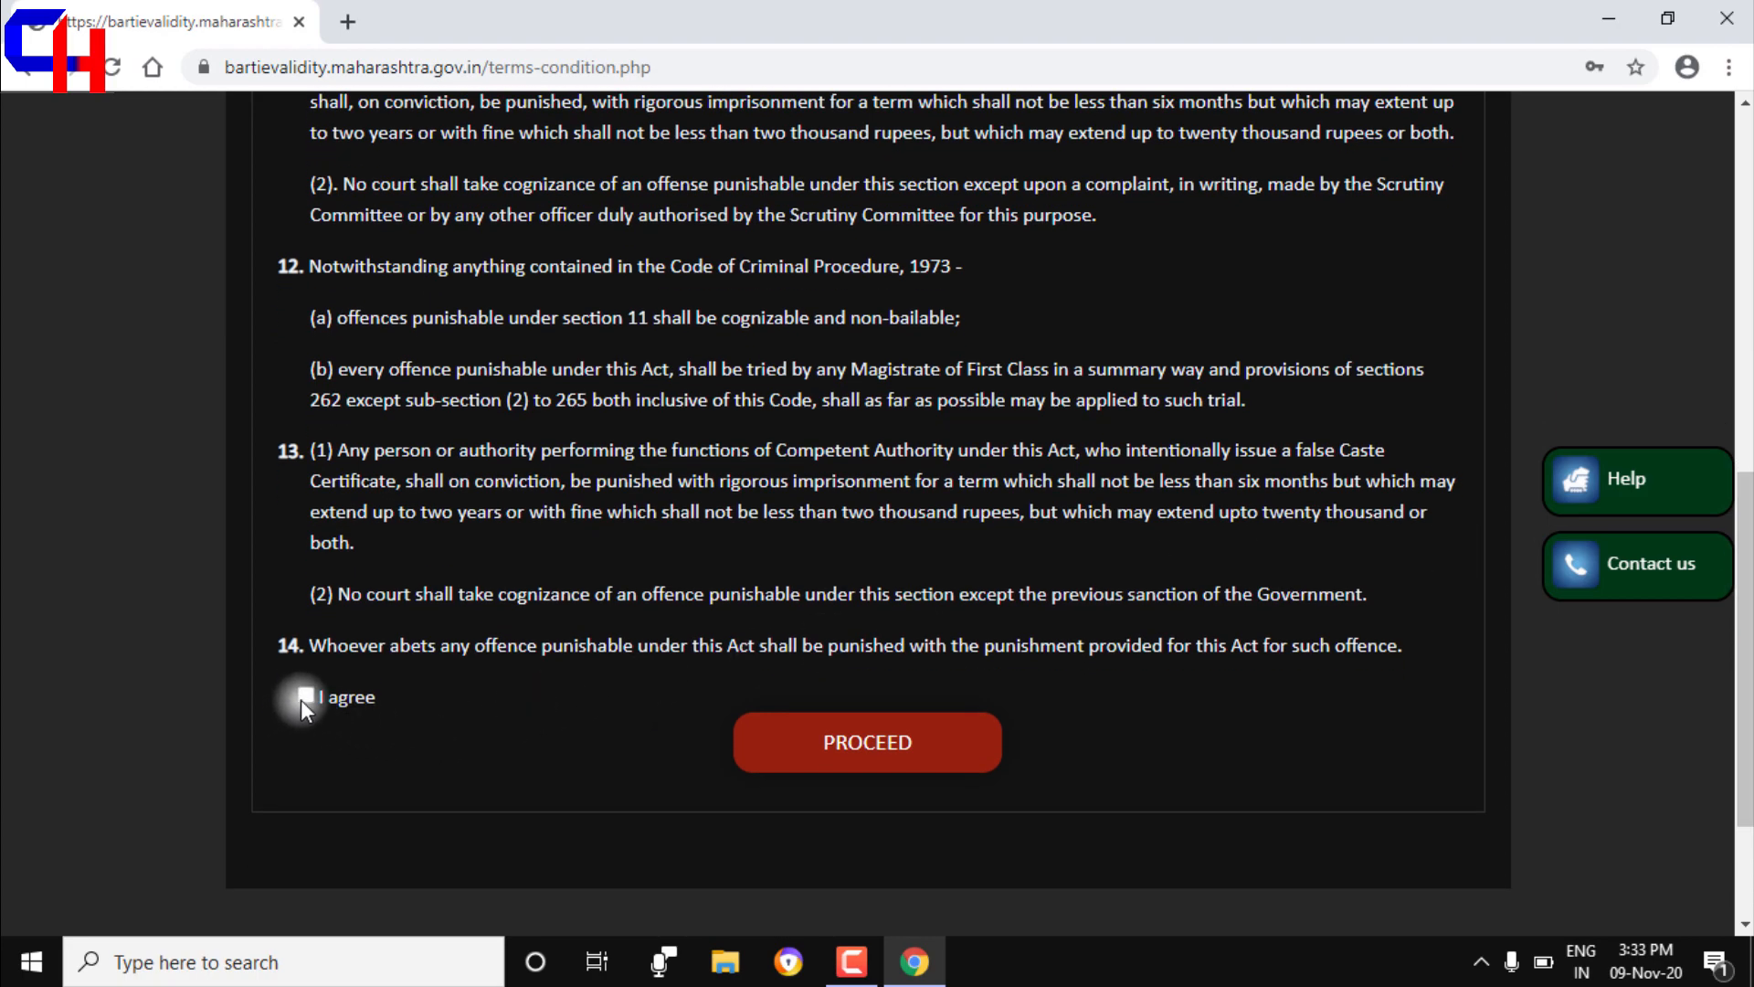
{"action": "left_click", "coordinate": [854, 772]}
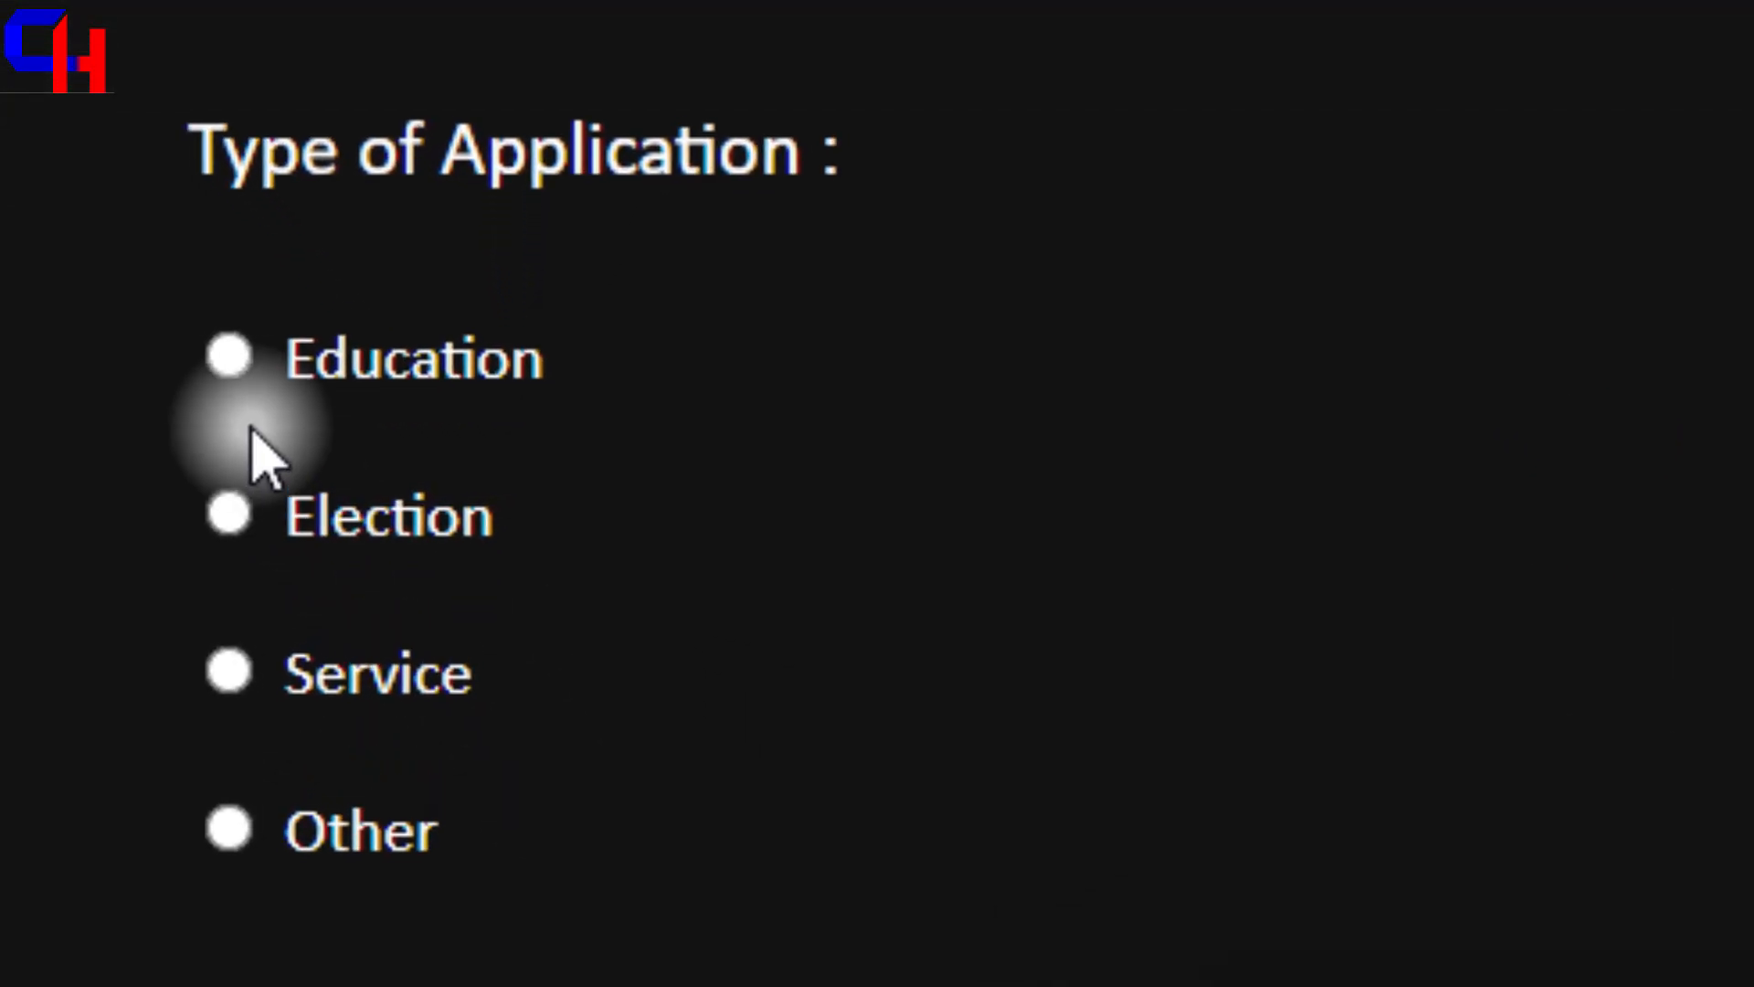
Look through the Education, Election, Service and Other types, then settle on Education.
{"action": "left_click", "coordinate": [366, 427]}
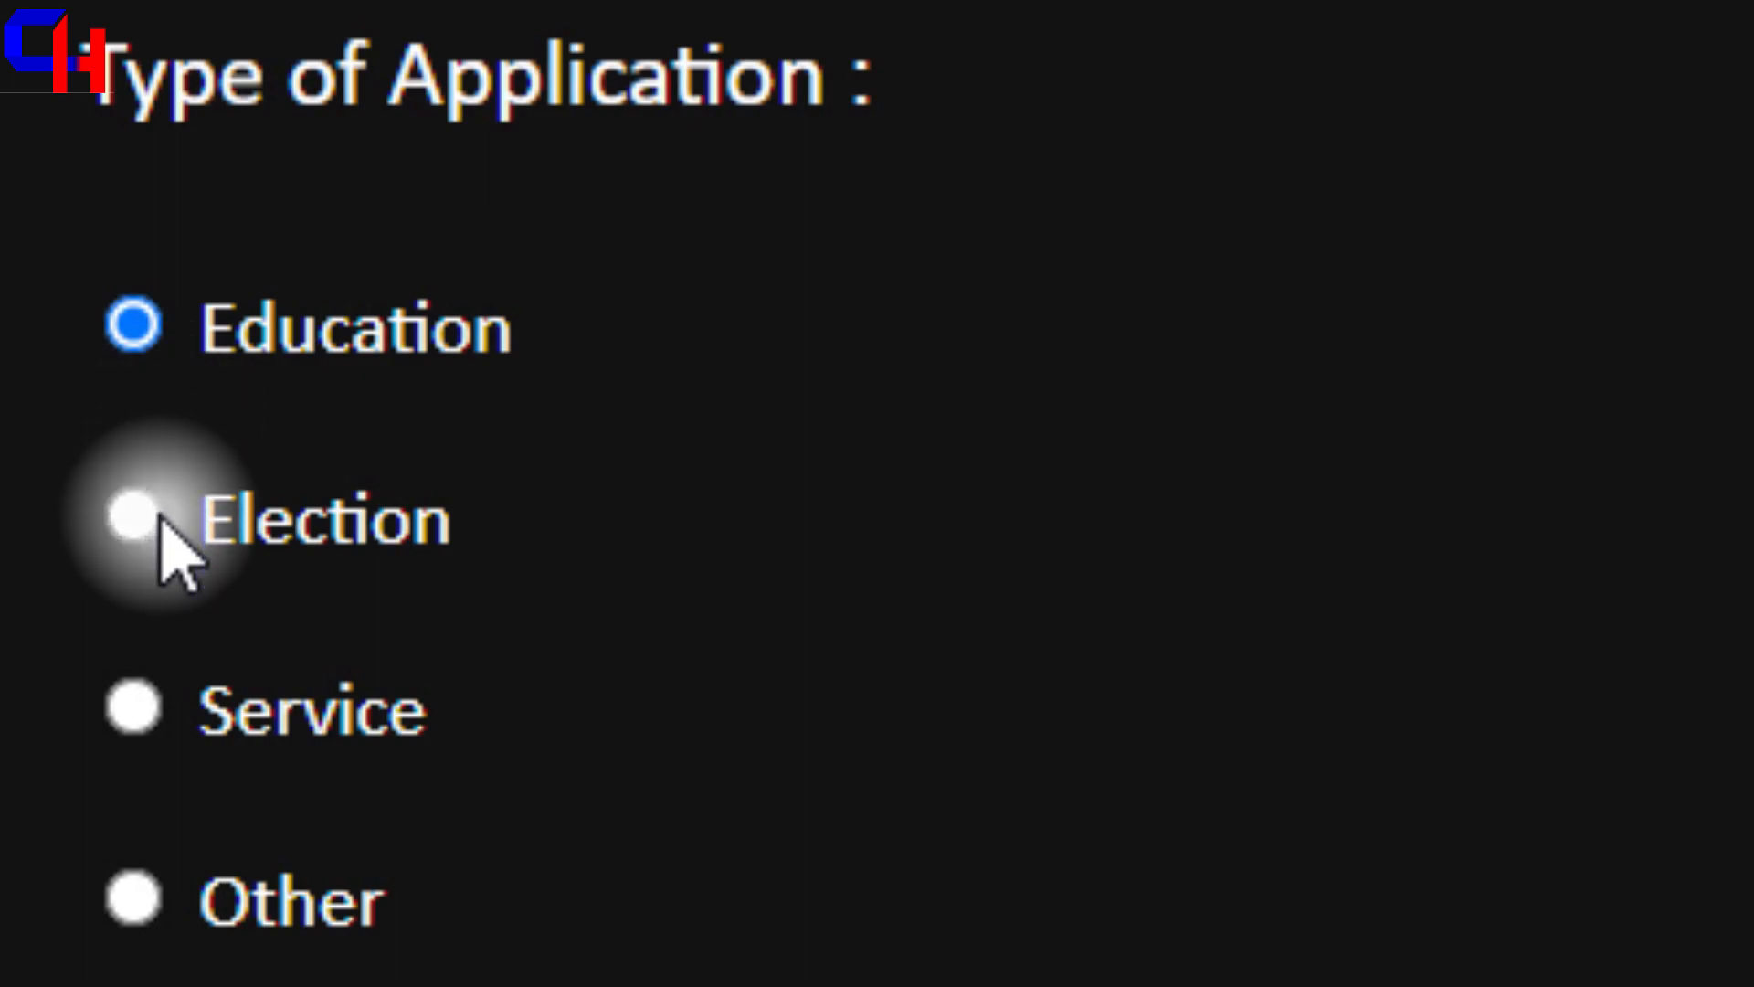
{"action": "left_click", "coordinate": [135, 517]}
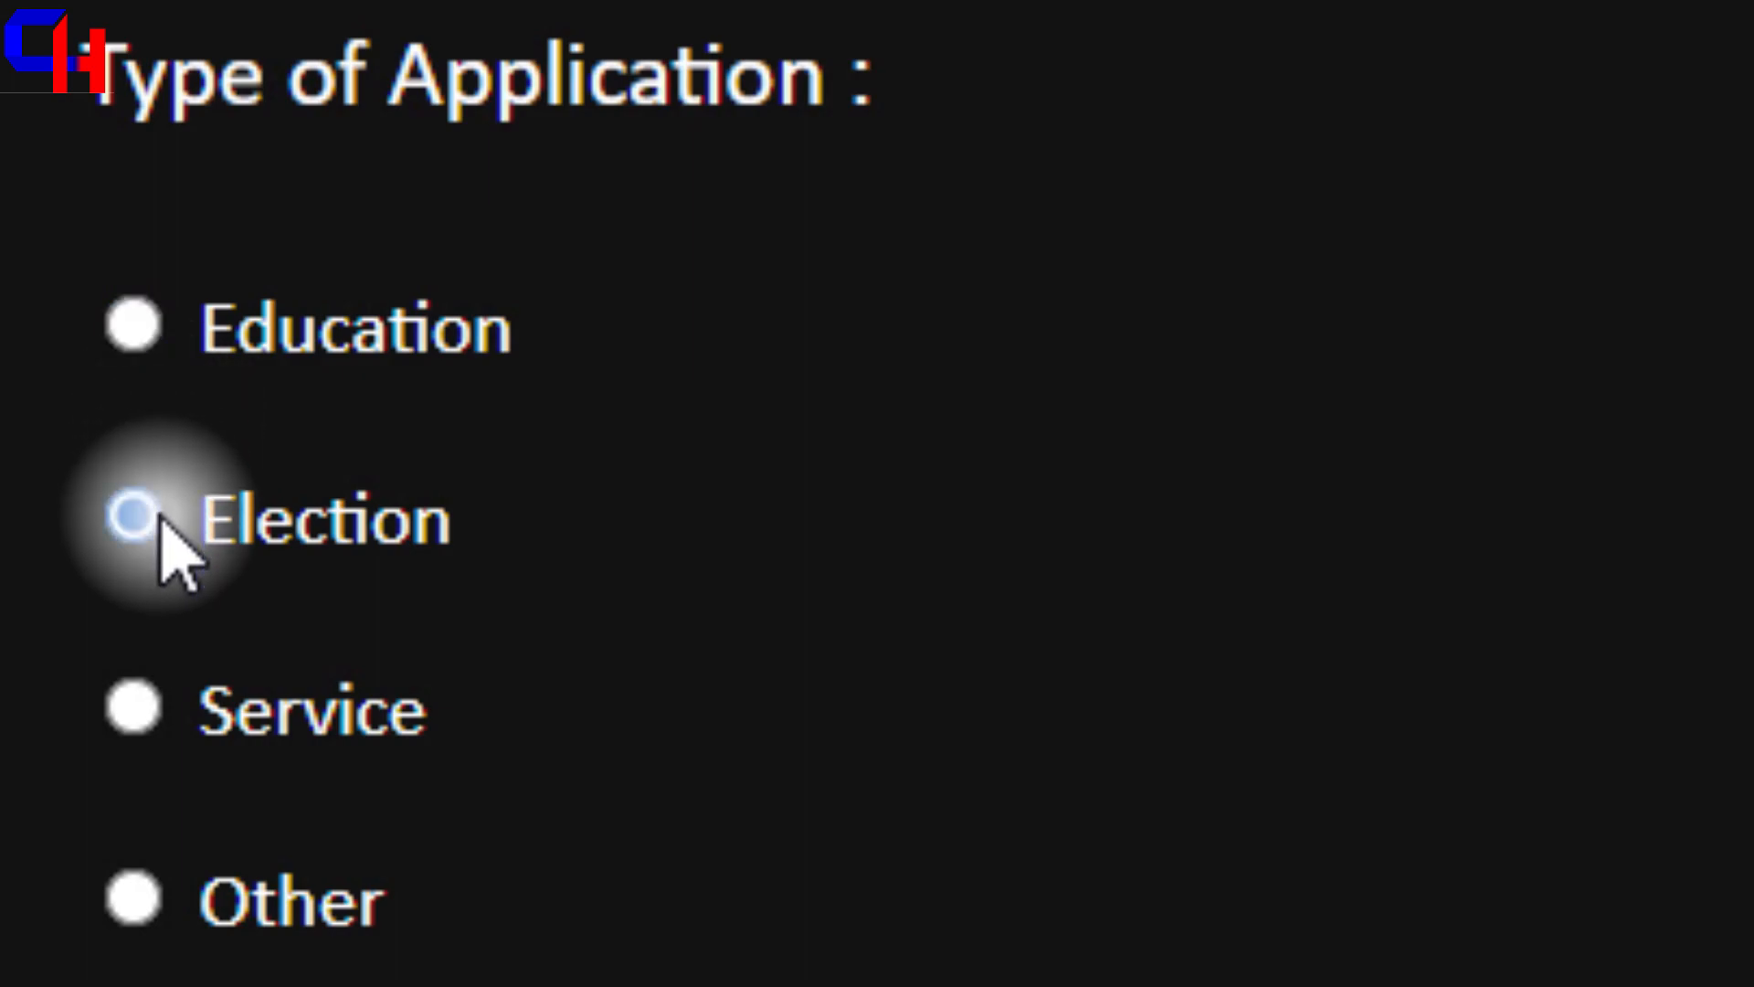
{"action": "left_click", "coordinate": [153, 704]}
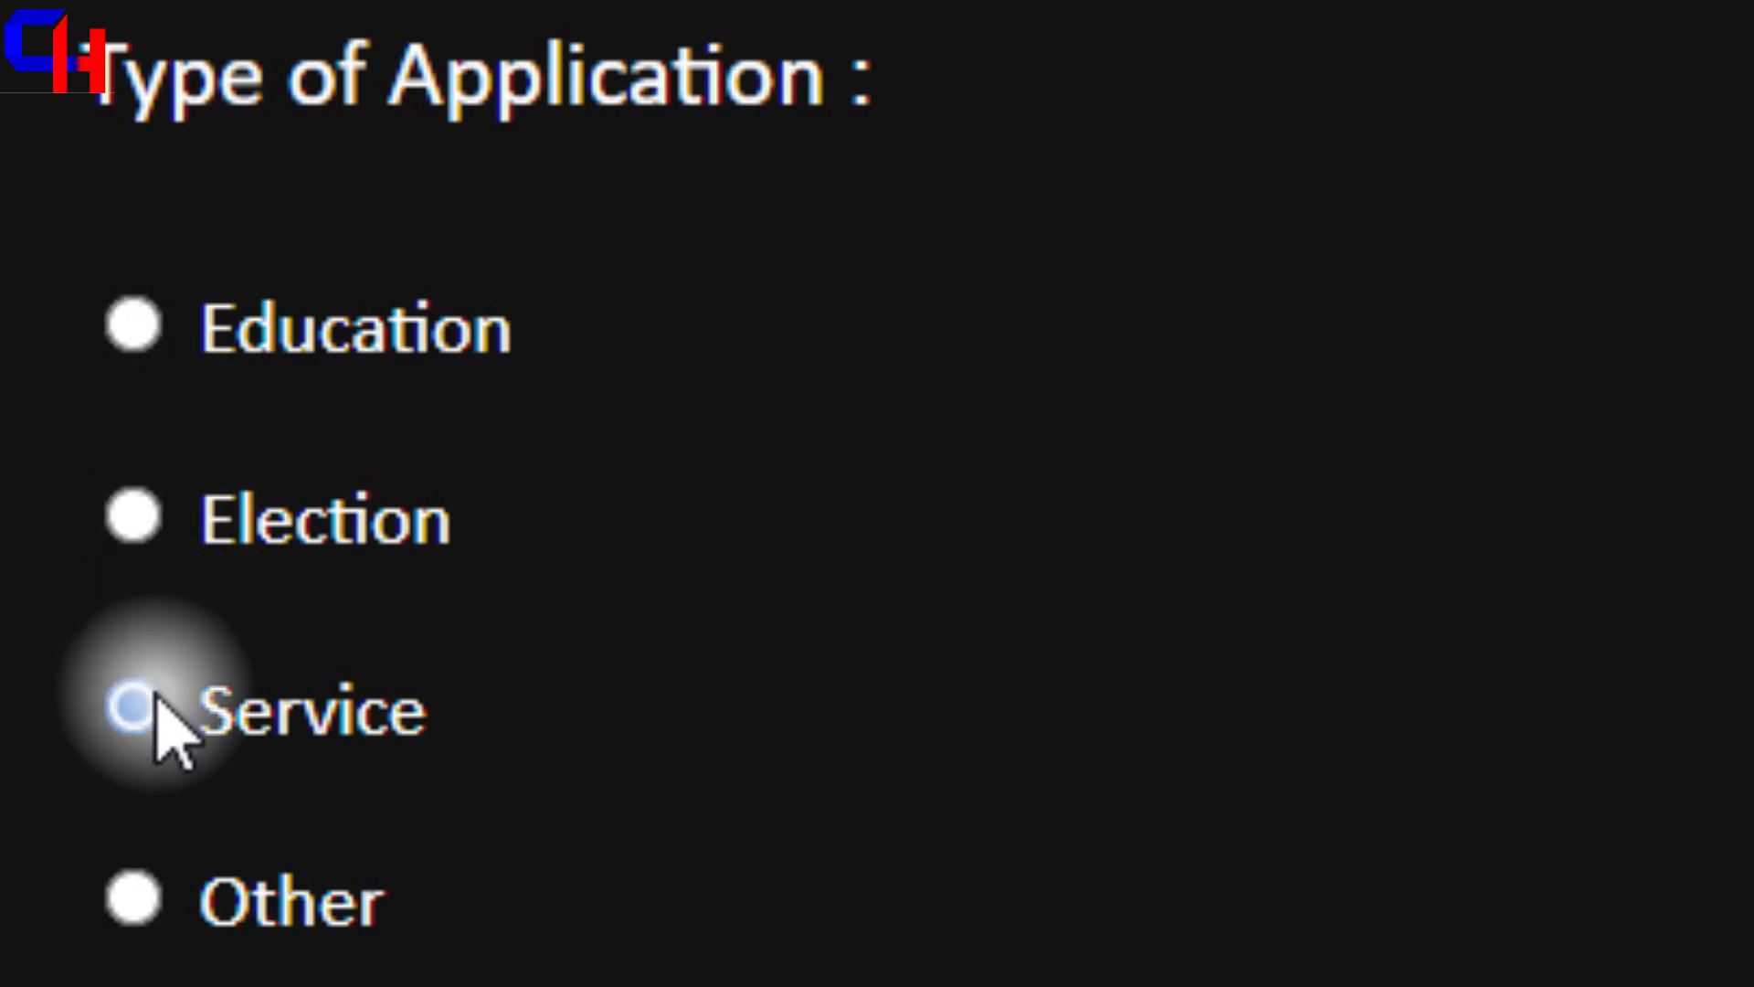
{"action": "left_click", "coordinate": [152, 879]}
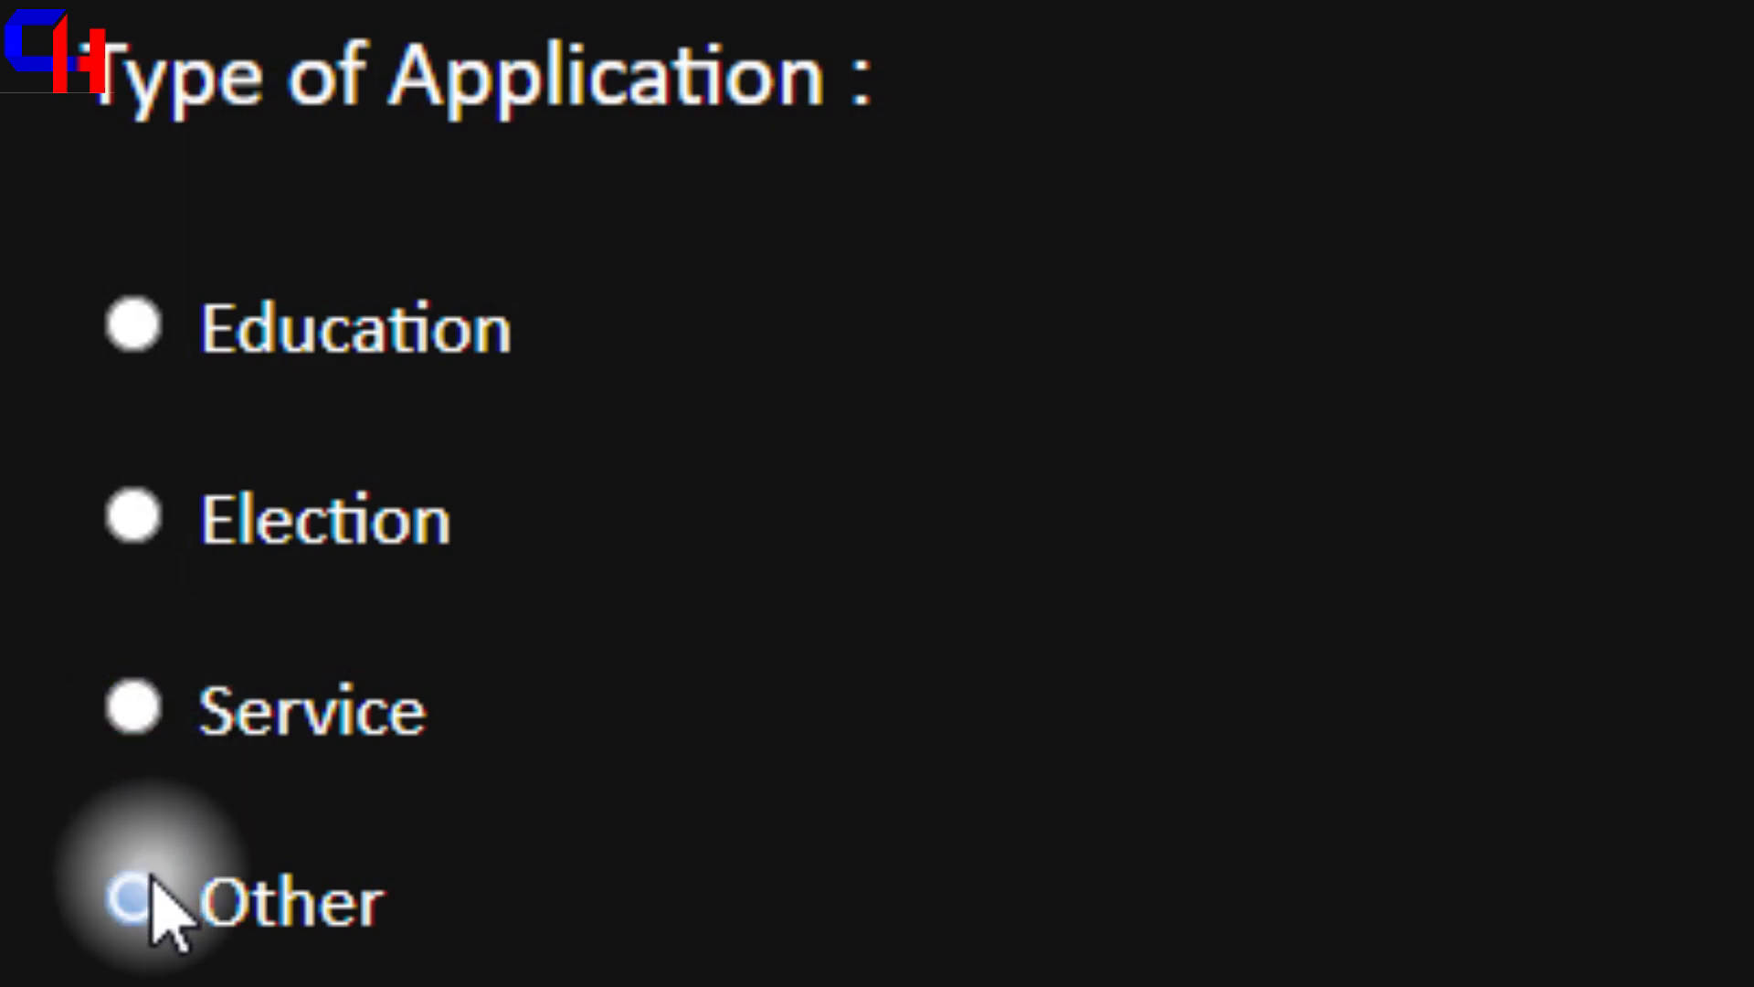
{"action": "left_click", "coordinate": [135, 322]}
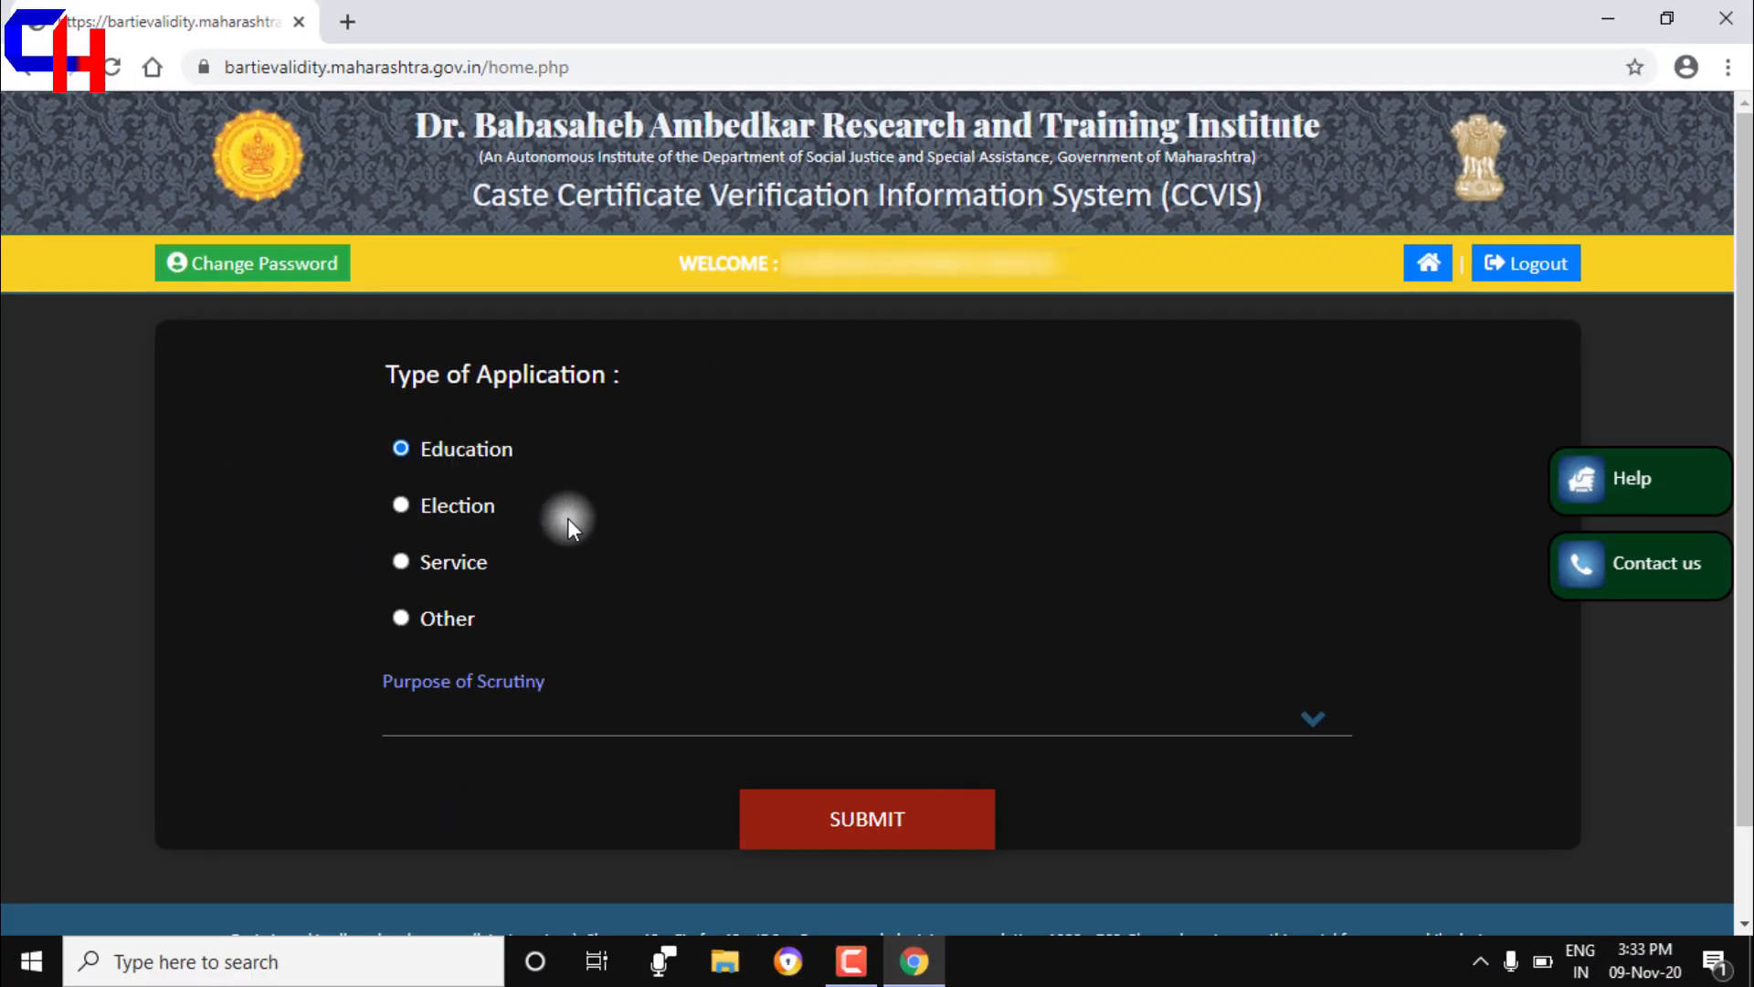
Choose purpose Professional Education after Std. X / XII and qualification Below XII, then submit.
{"action": "left_click", "coordinate": [708, 728]}
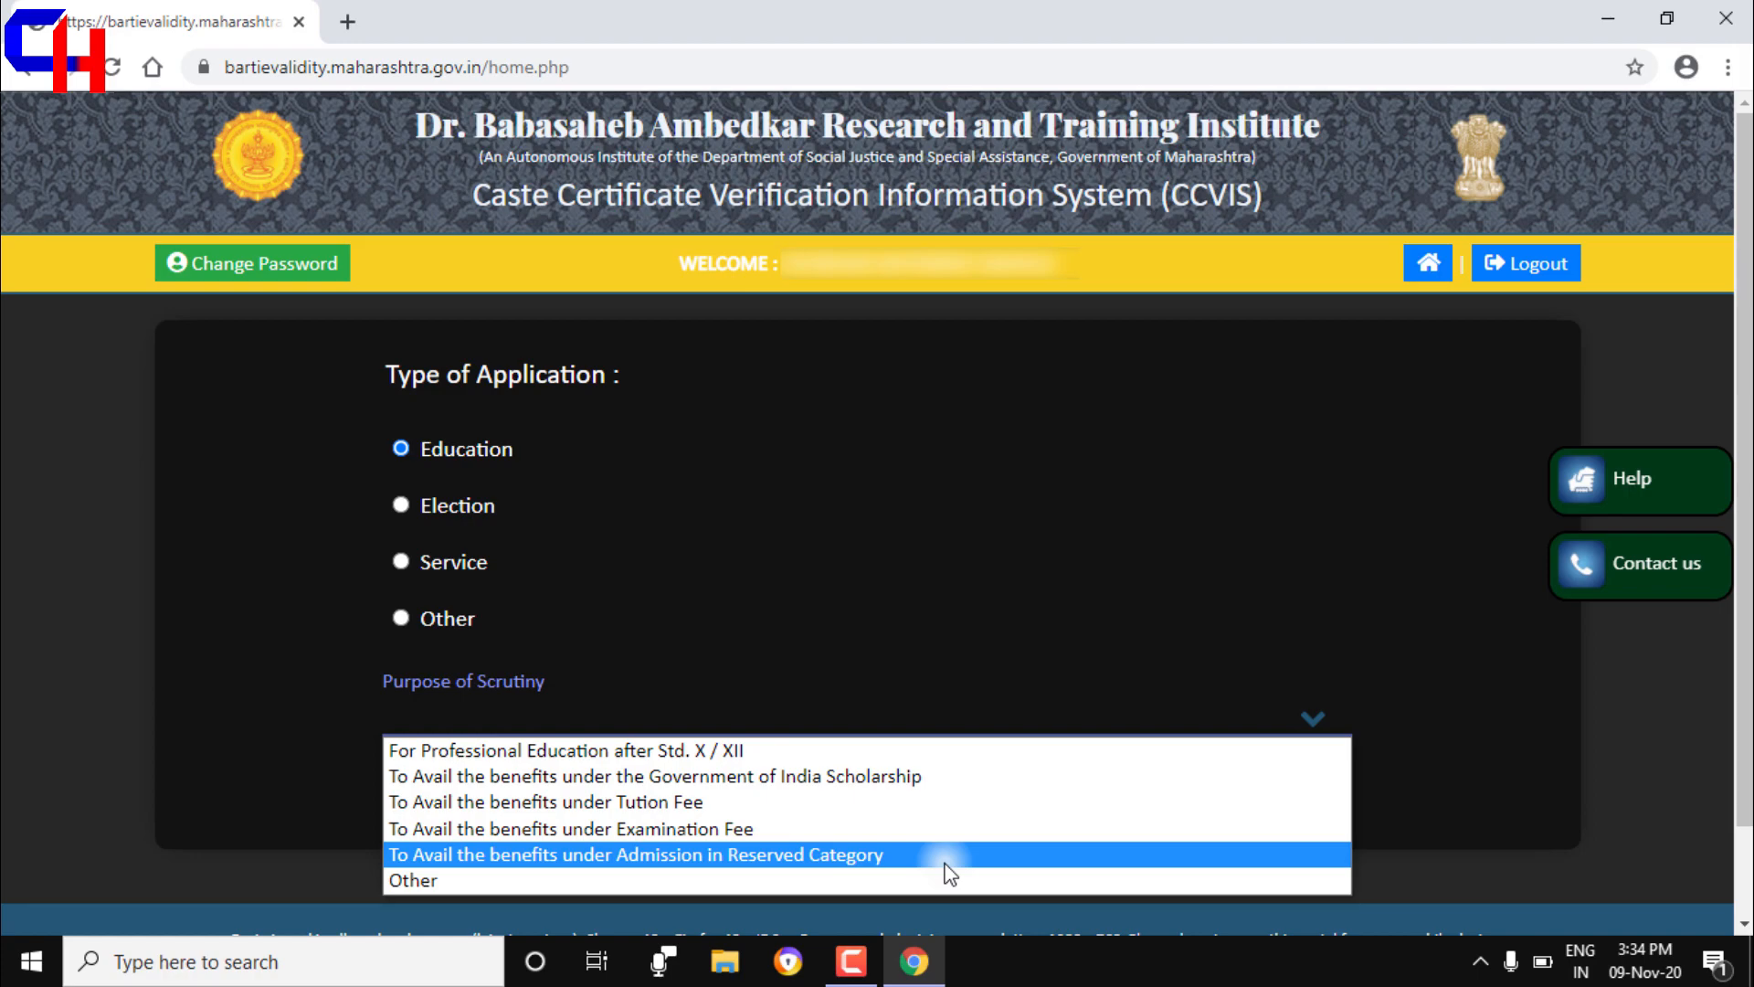
{"action": "left_click", "coordinate": [944, 751]}
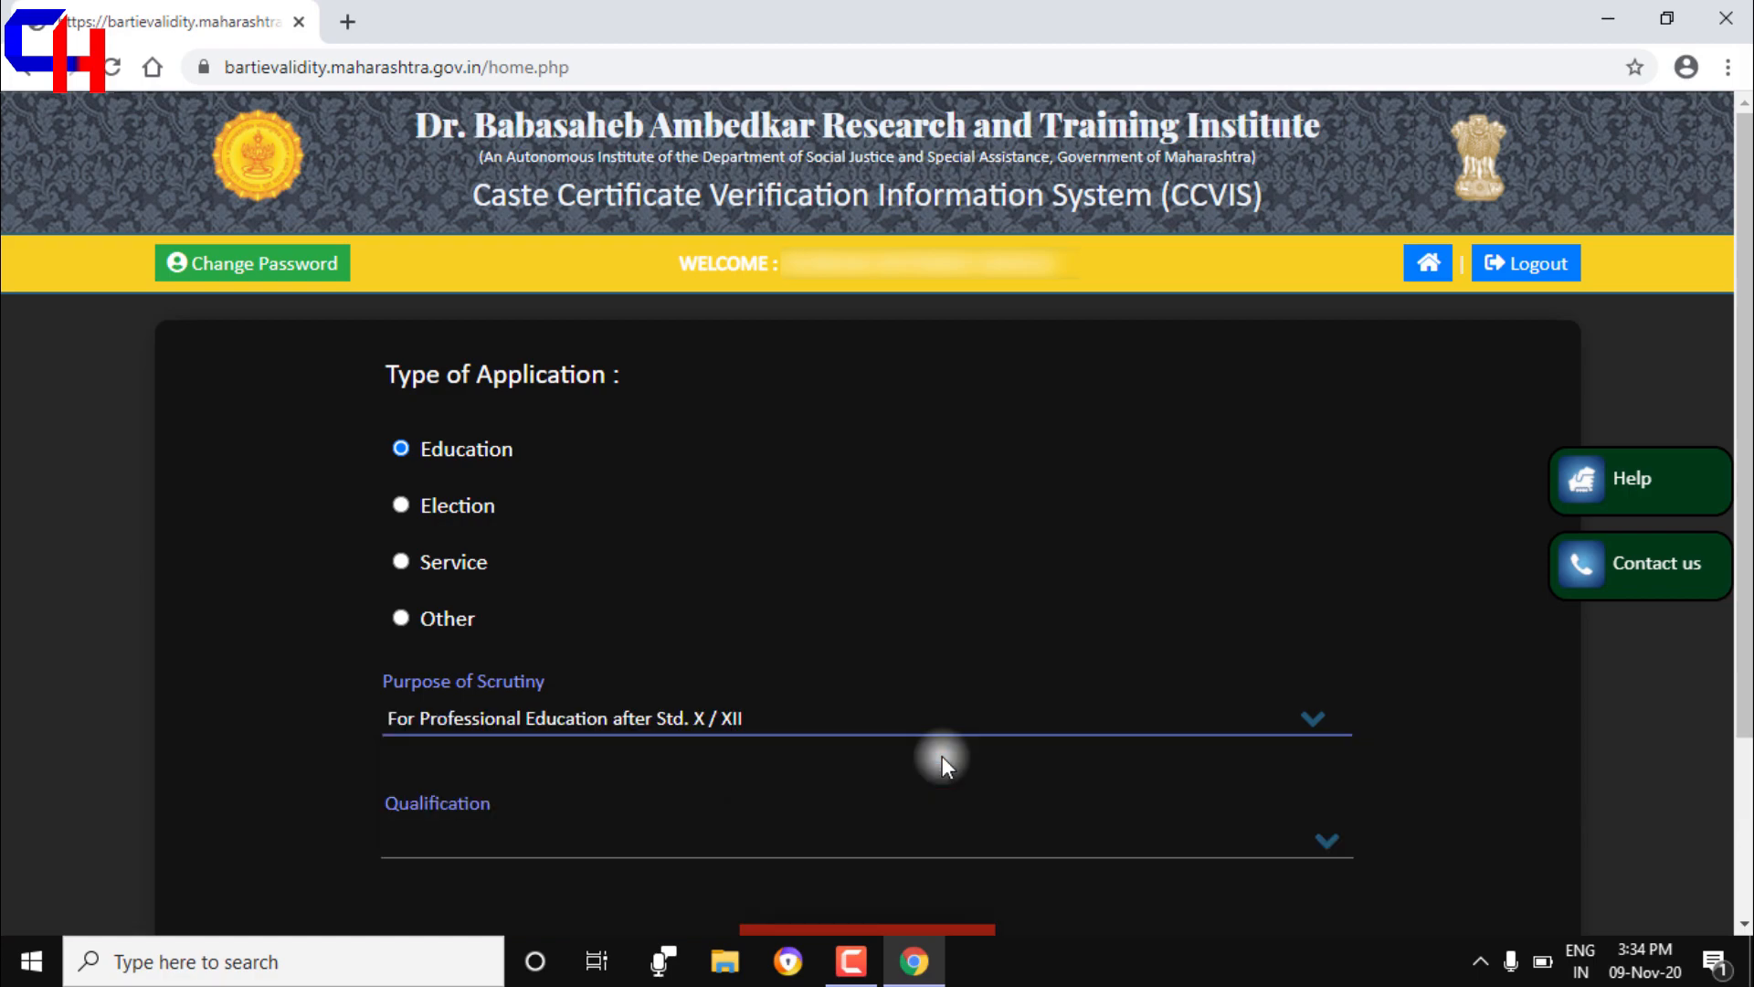
{"action": "scroll", "coordinate": [1743, 679], "scroll_direction": "down", "scroll_amount": 2}
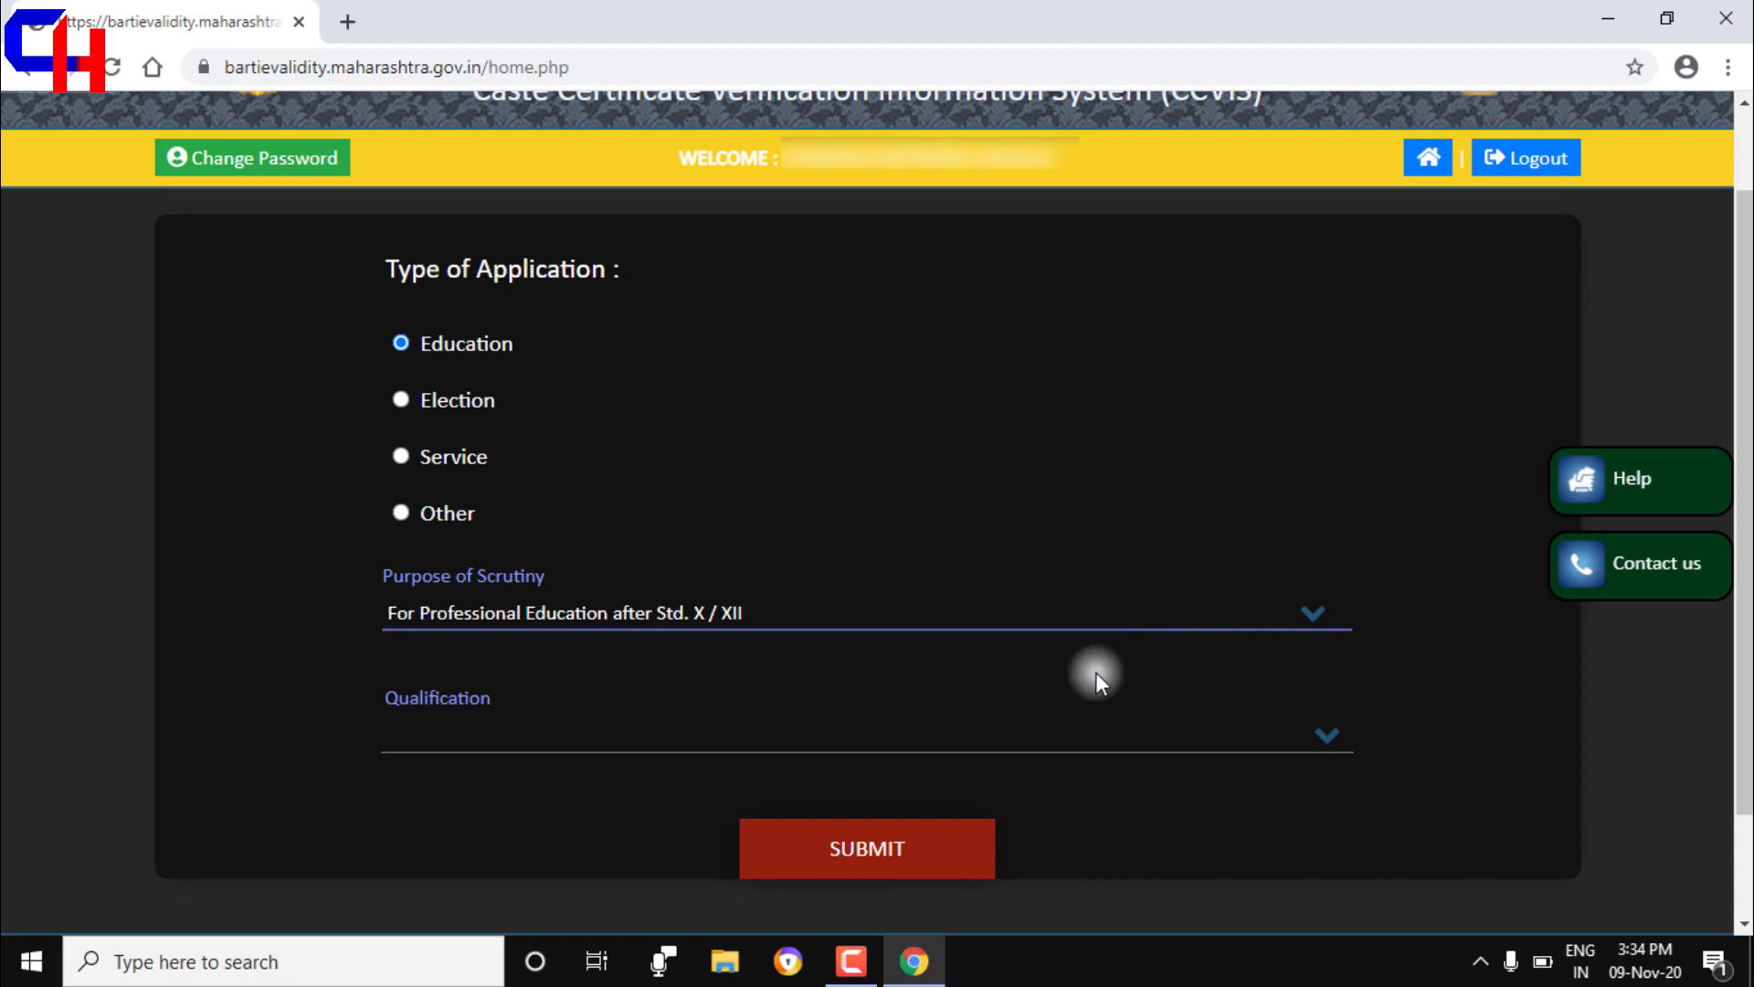
{"action": "left_click", "coordinate": [1040, 735]}
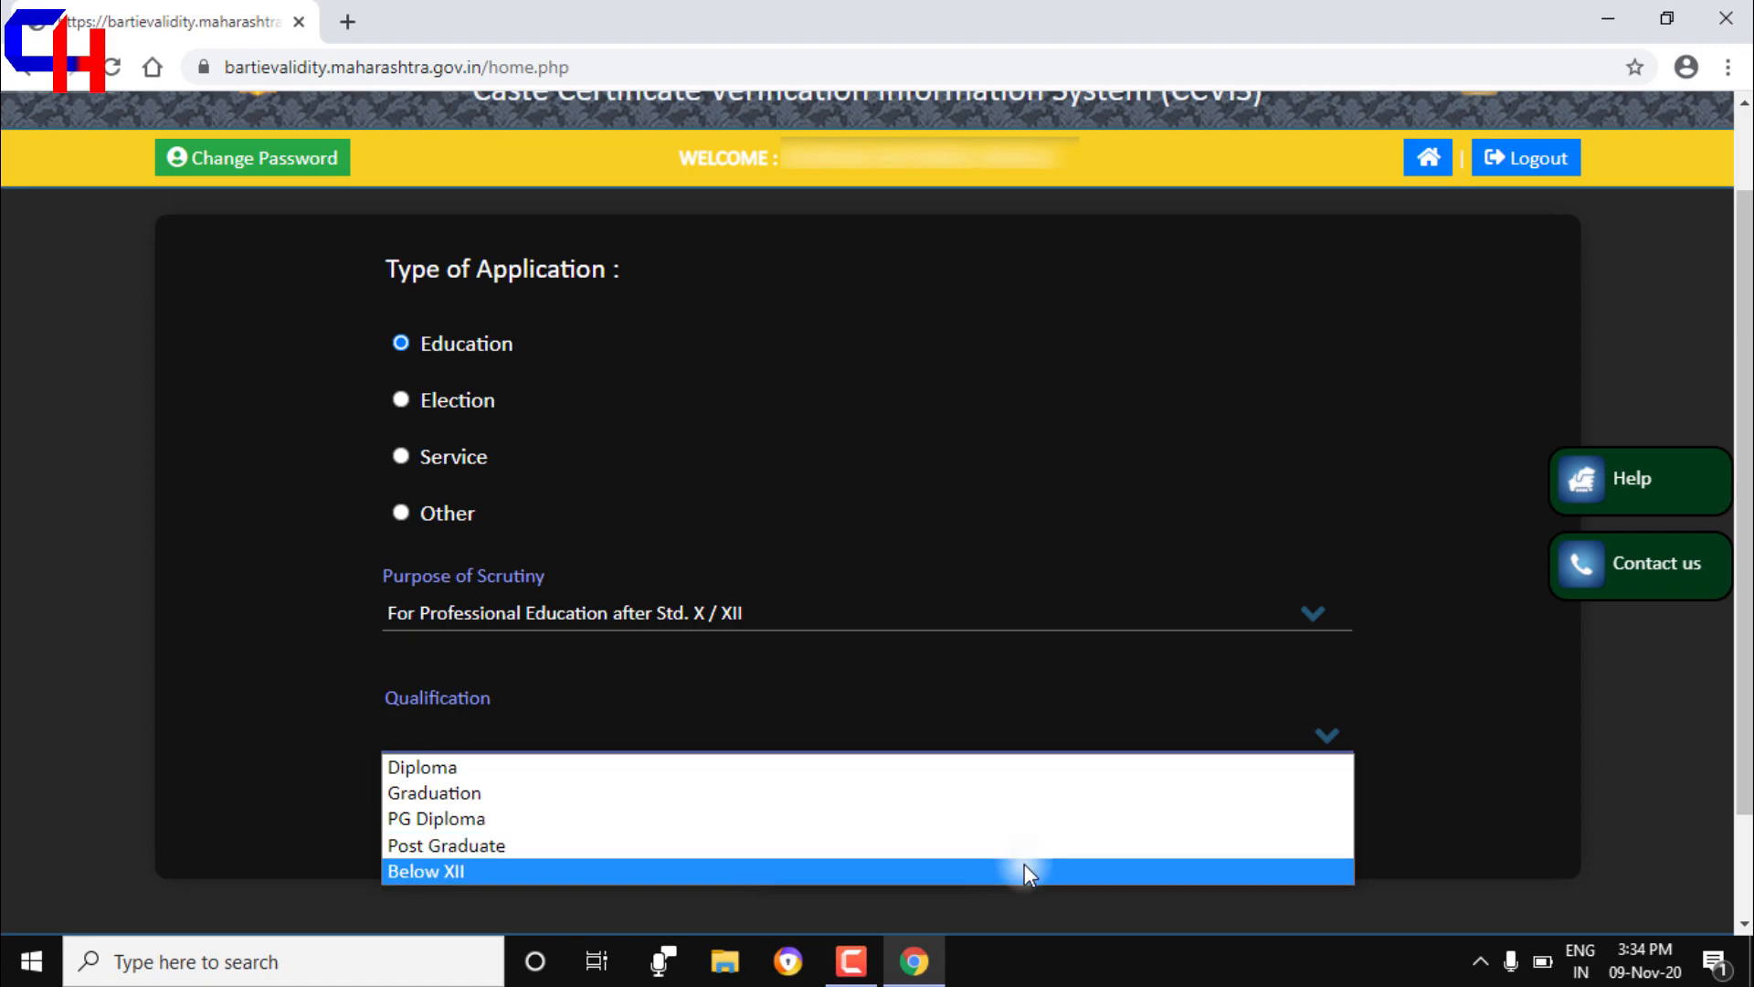
{"action": "left_click", "coordinate": [1023, 870]}
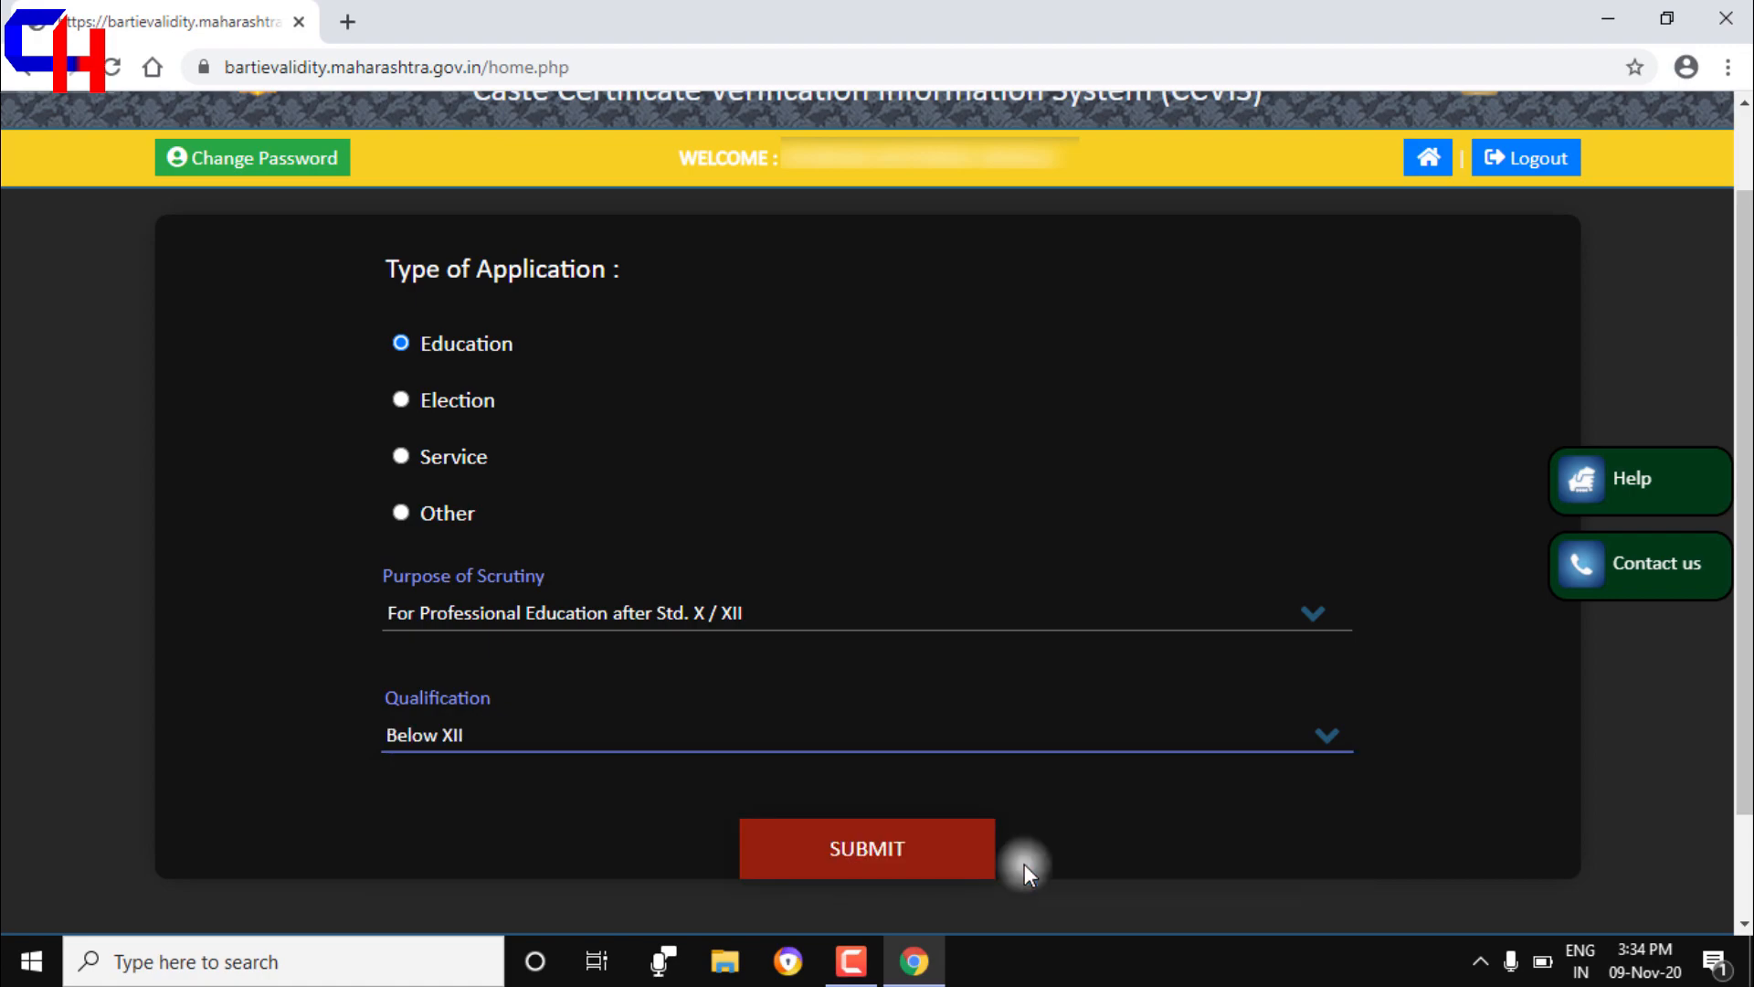
{"action": "left_click", "coordinate": [933, 865]}
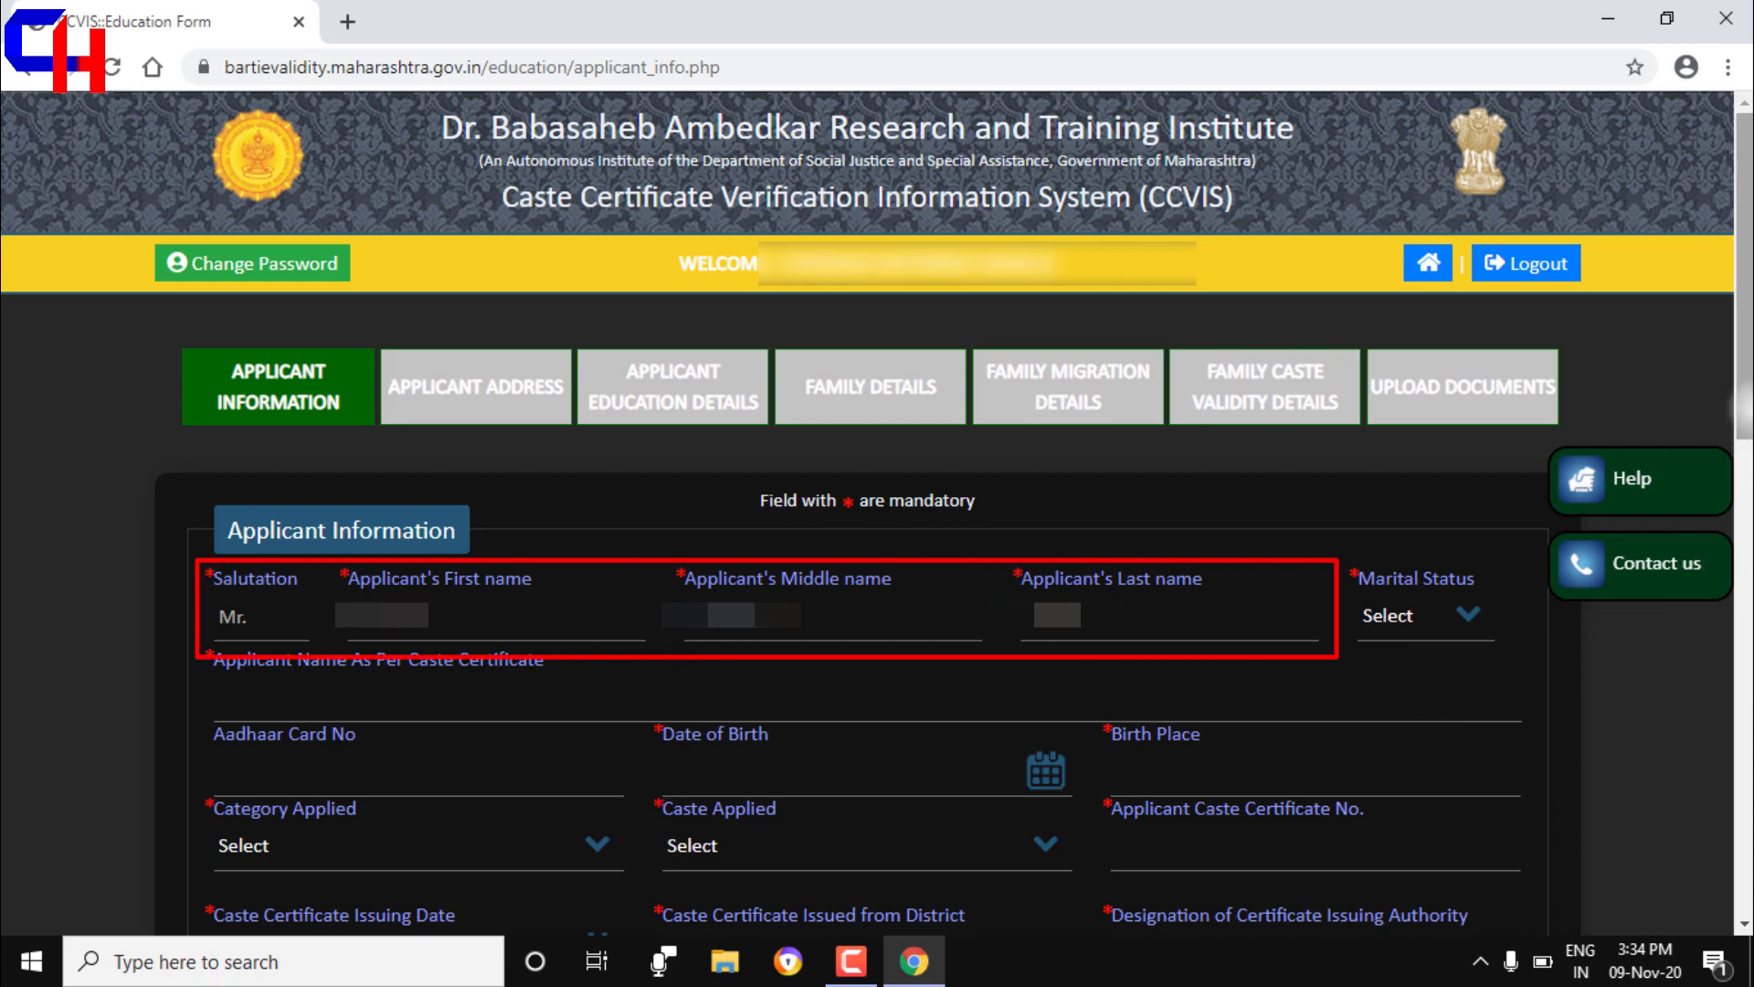
Set marital status Single and enter the applicant's name and Aadhaar number.
{"action": "scroll", "coordinate": [877, 511], "scroll_direction": "down", "scroll_amount": 3}
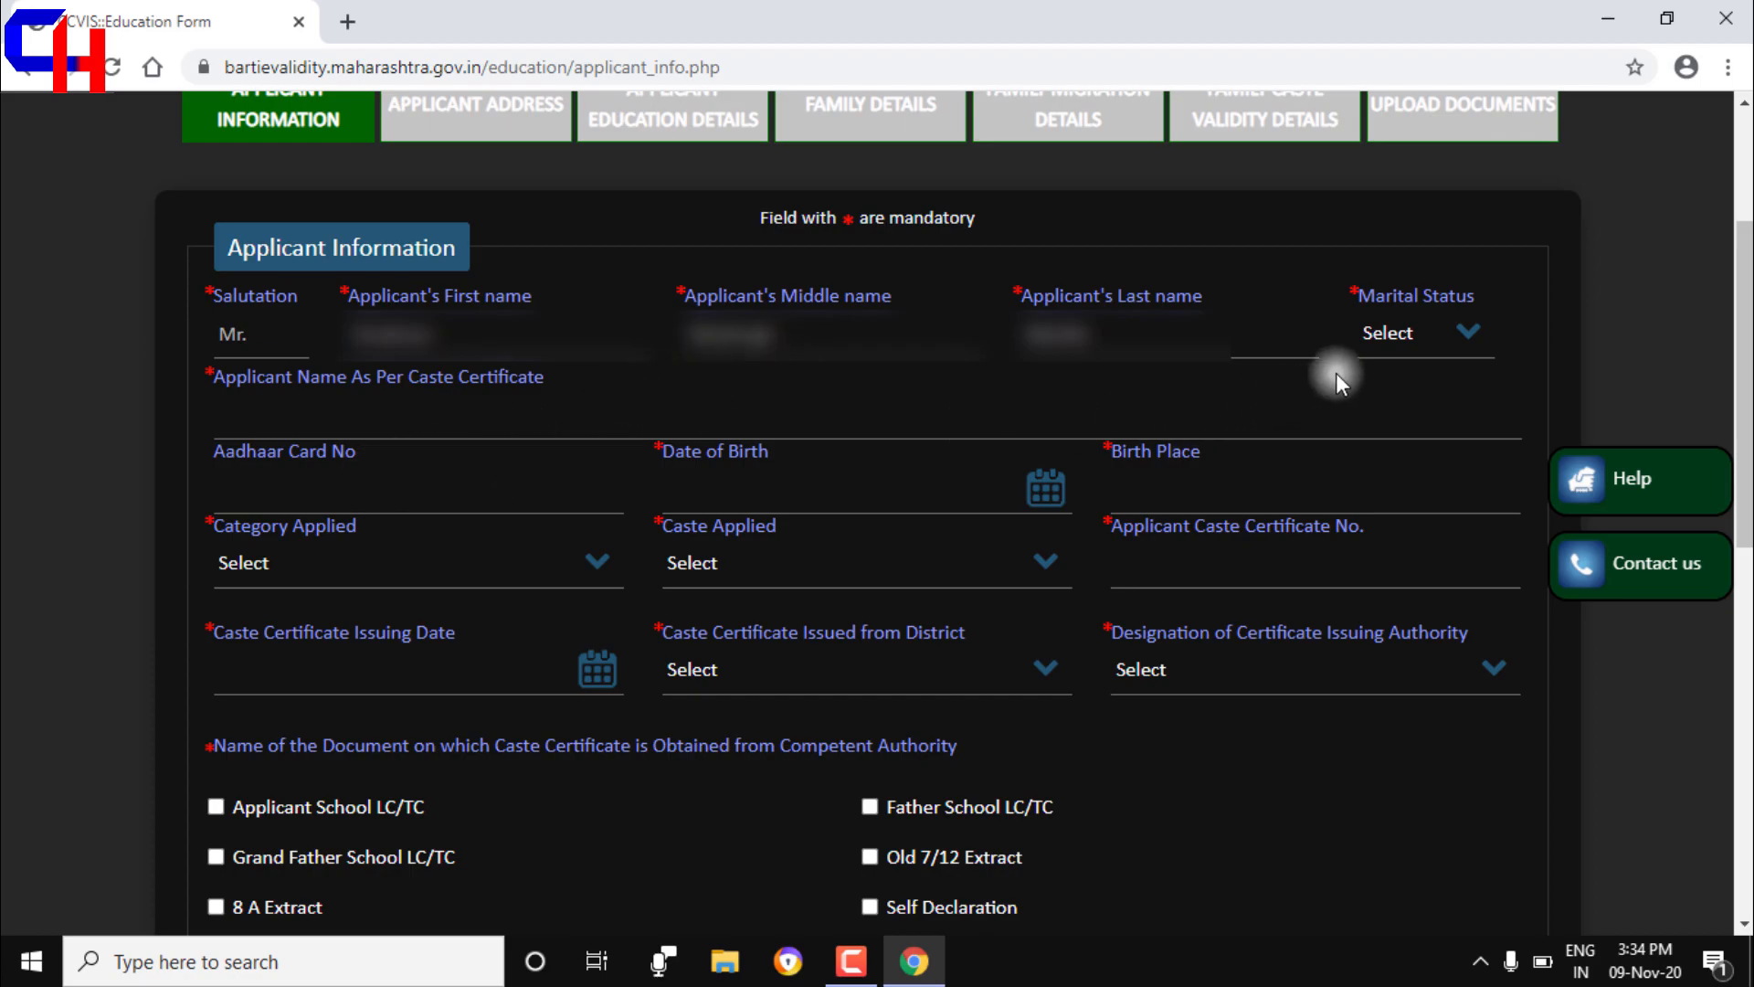
{"action": "left_click", "coordinate": [1407, 338]}
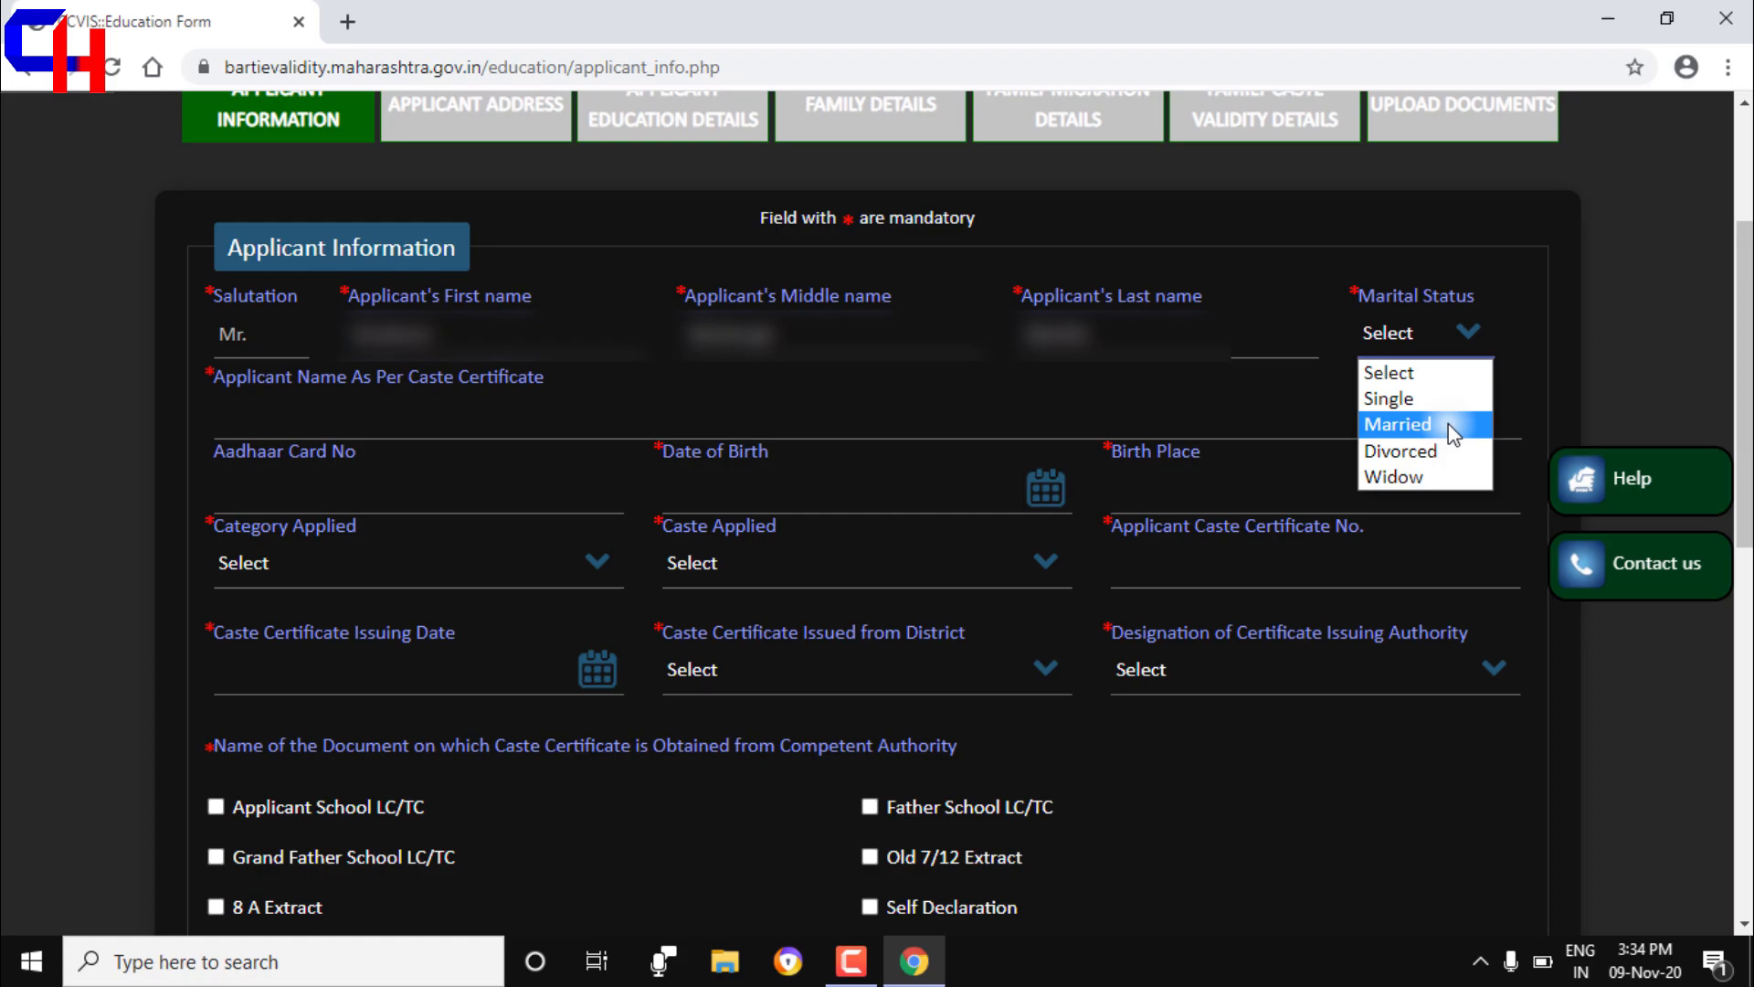
{"action": "left_click", "coordinate": [1412, 399]}
{"action": "left_click", "coordinate": [490, 396]}
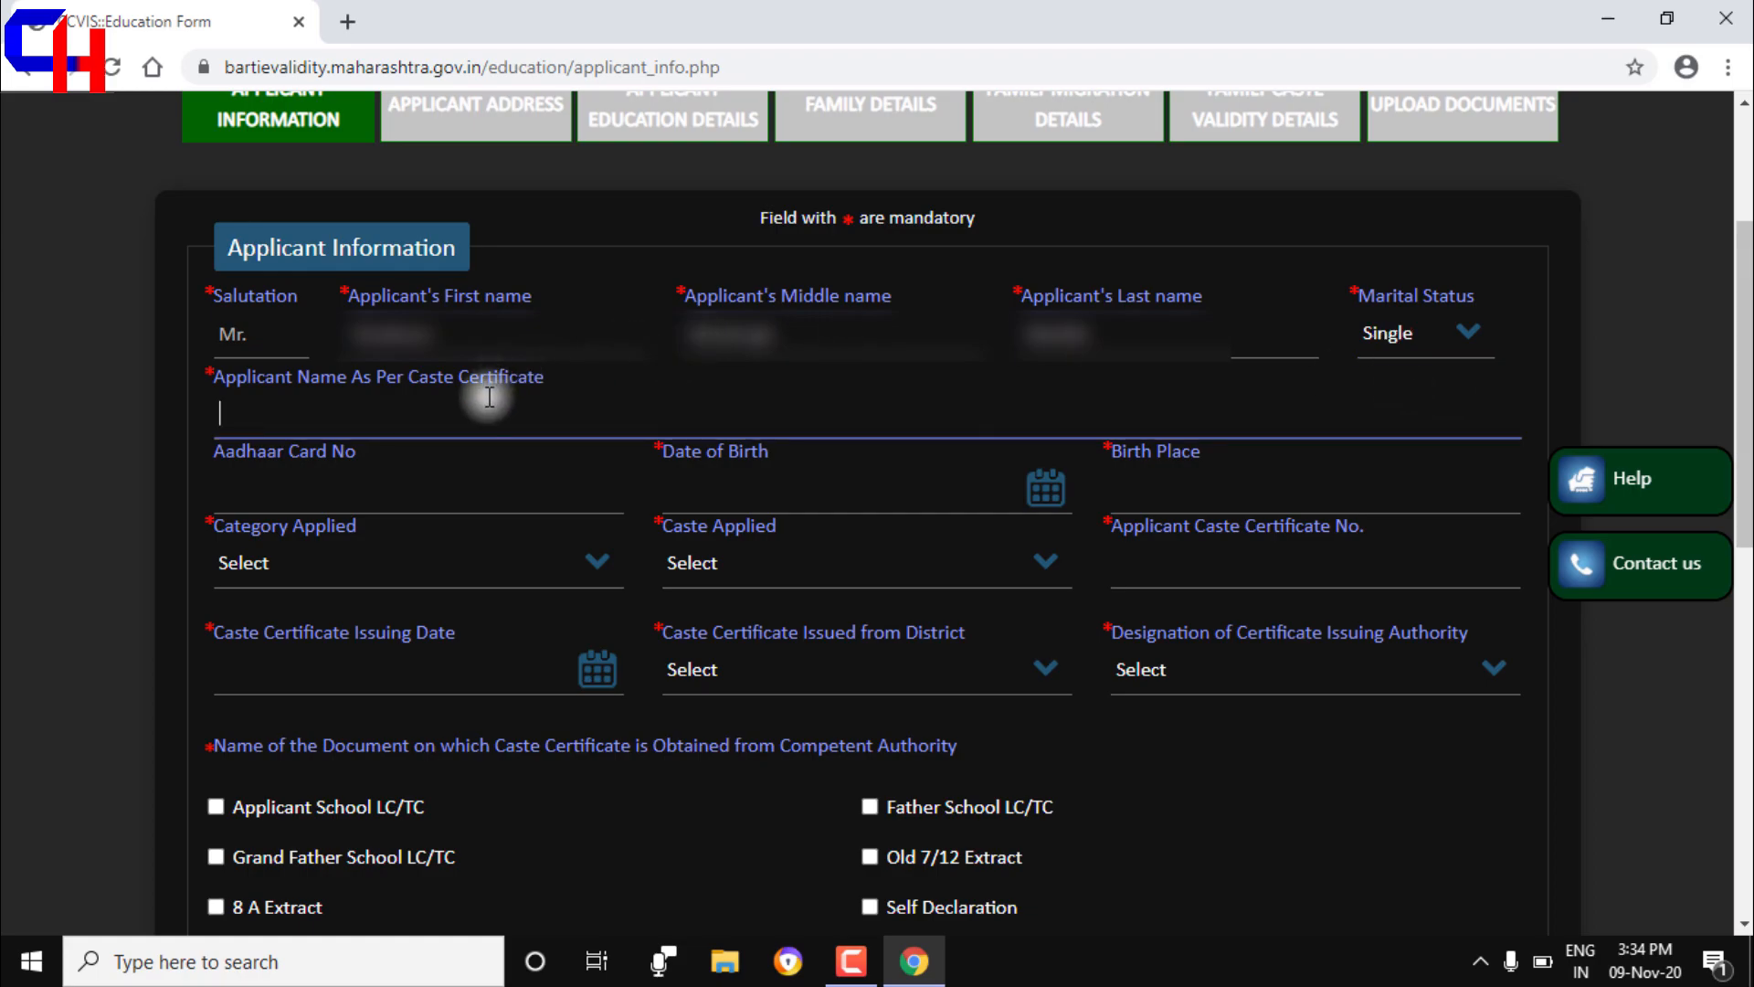
{"action": "type", "text": "S"}
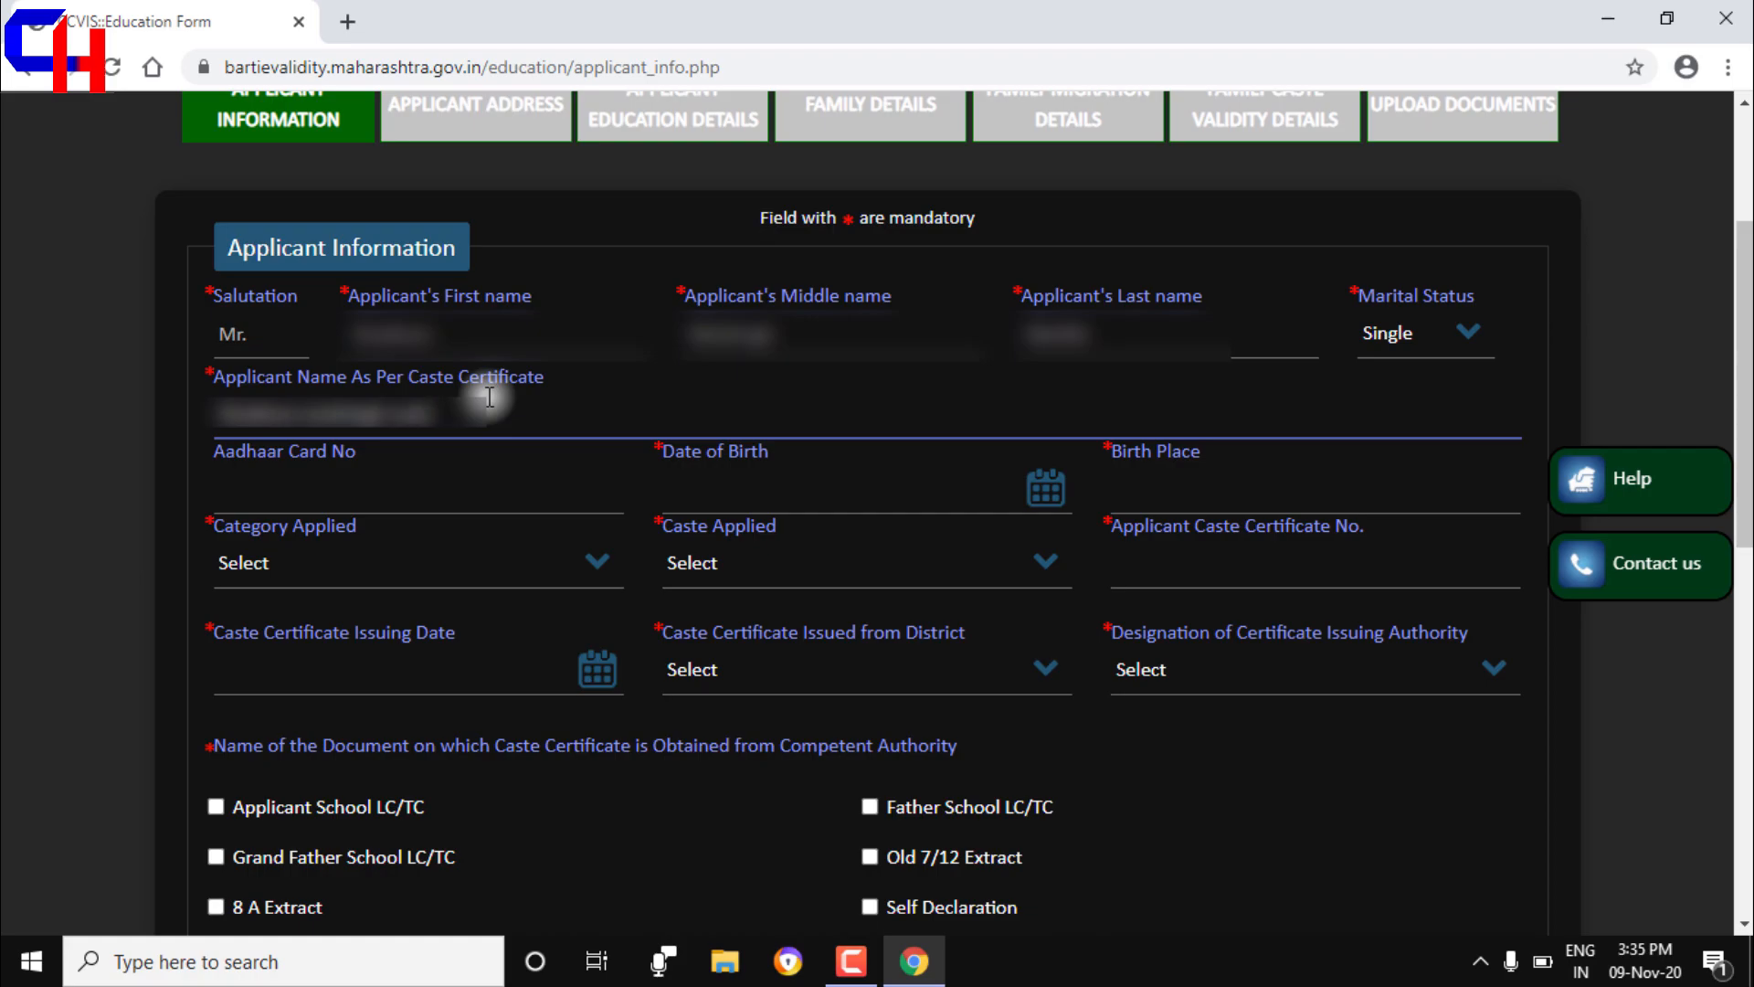
{"action": "left_click", "coordinate": [400, 494]}
{"action": "type", "text": "????????????"}
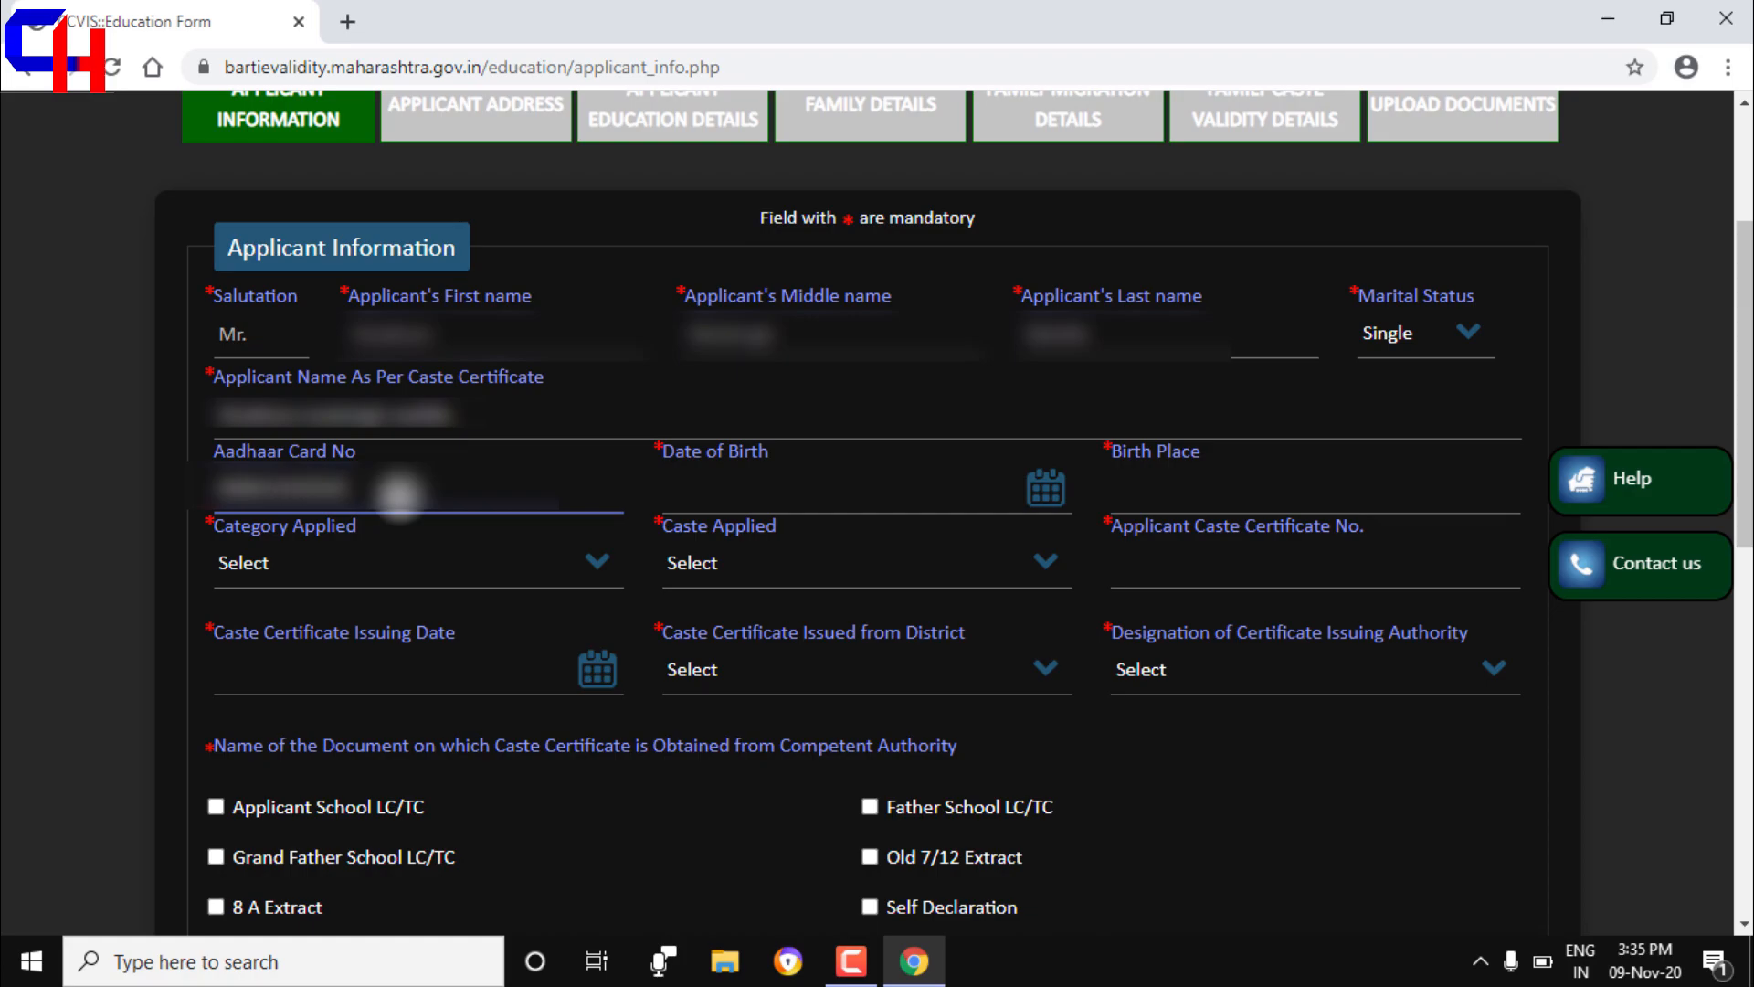
{"action": "left_click", "coordinate": [1022, 495]}
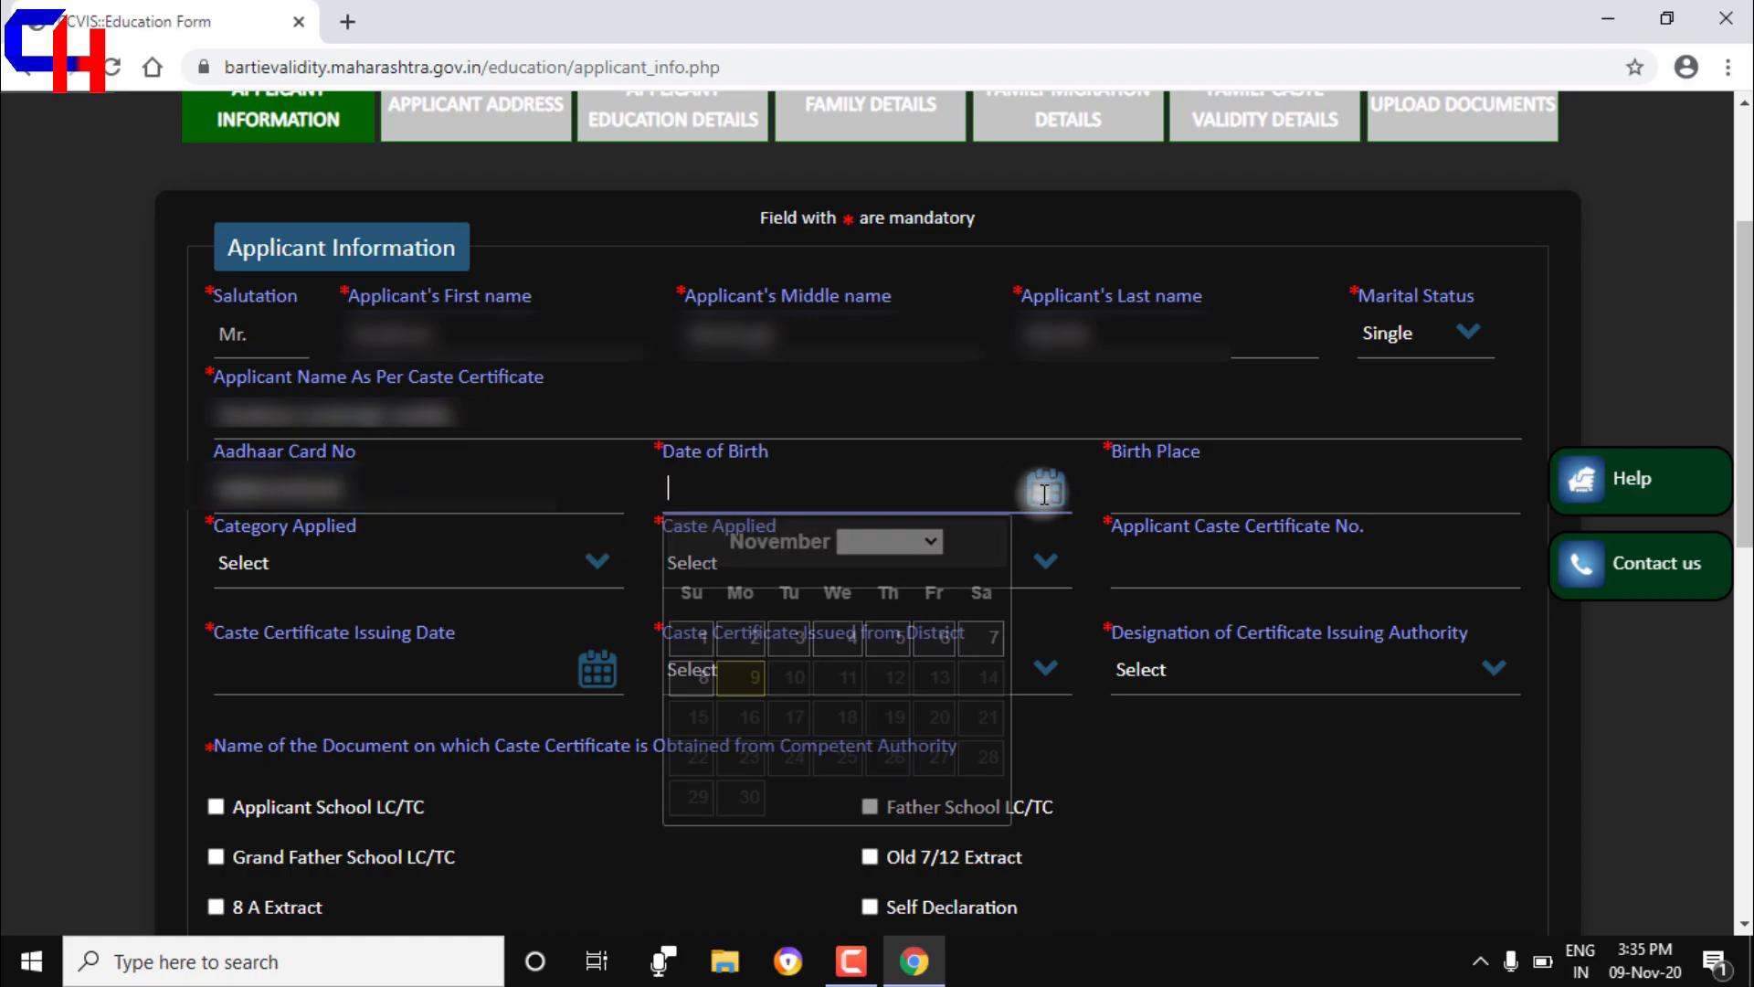
{"action": "left_click", "coordinate": [783, 630]}
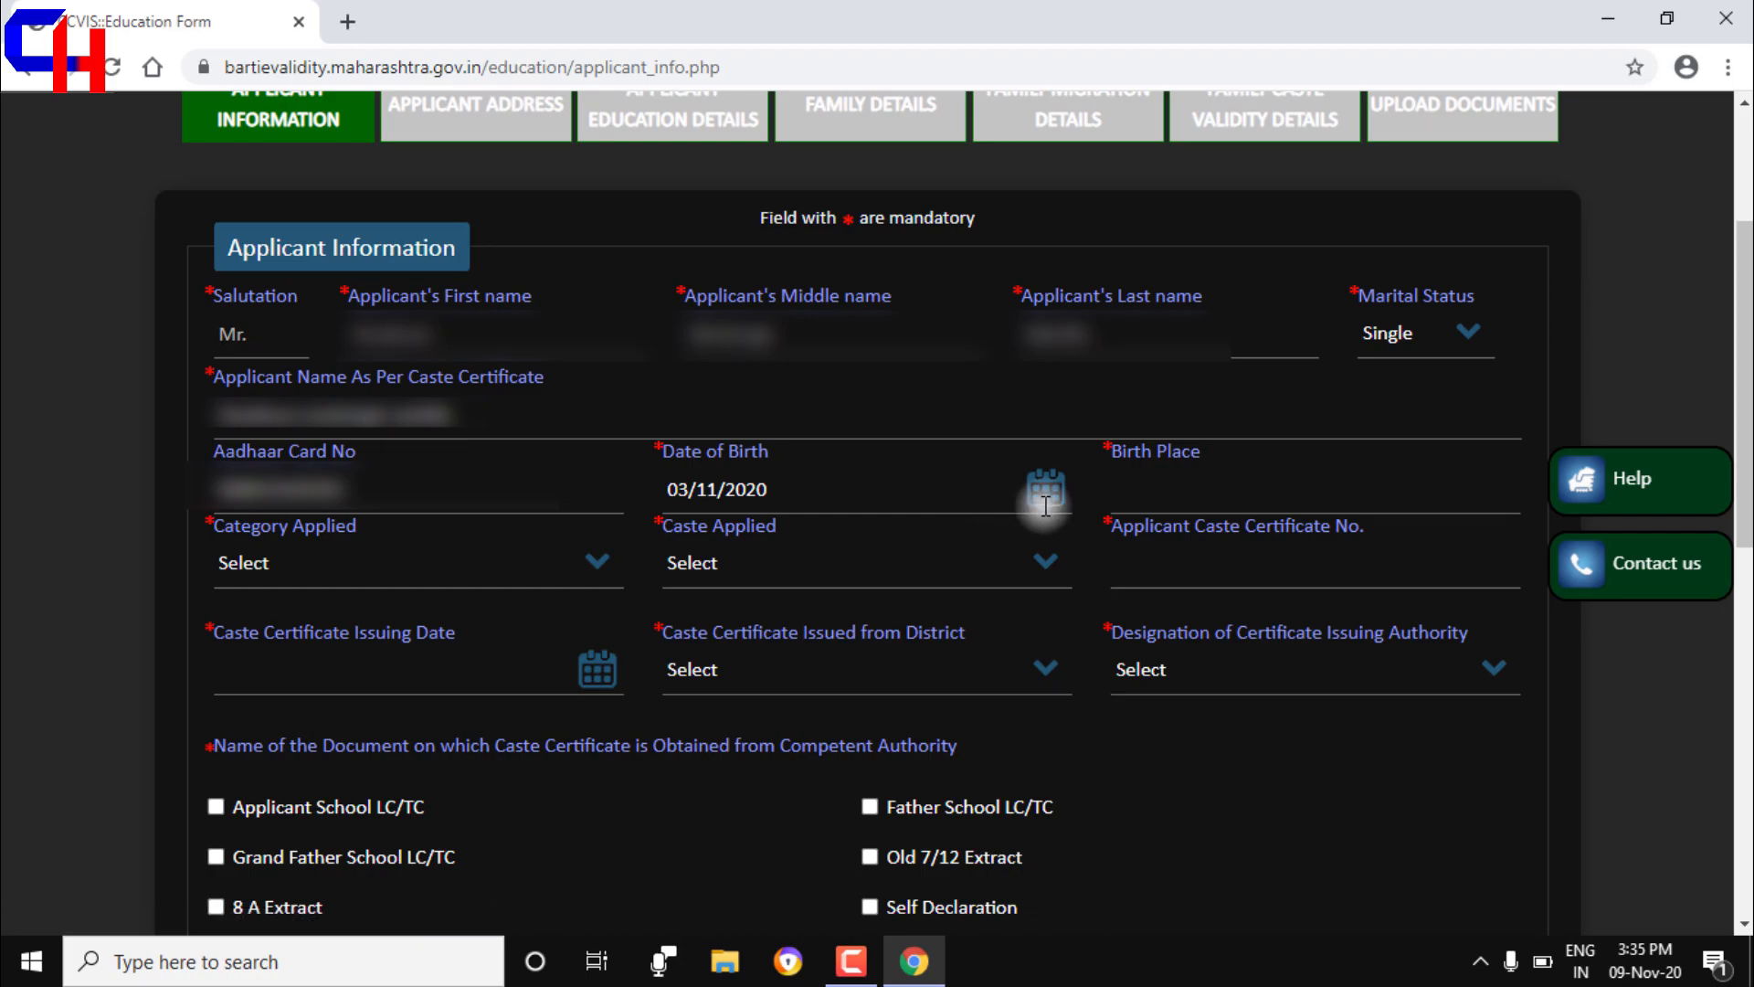
{"action": "left_click", "coordinate": [1174, 500]}
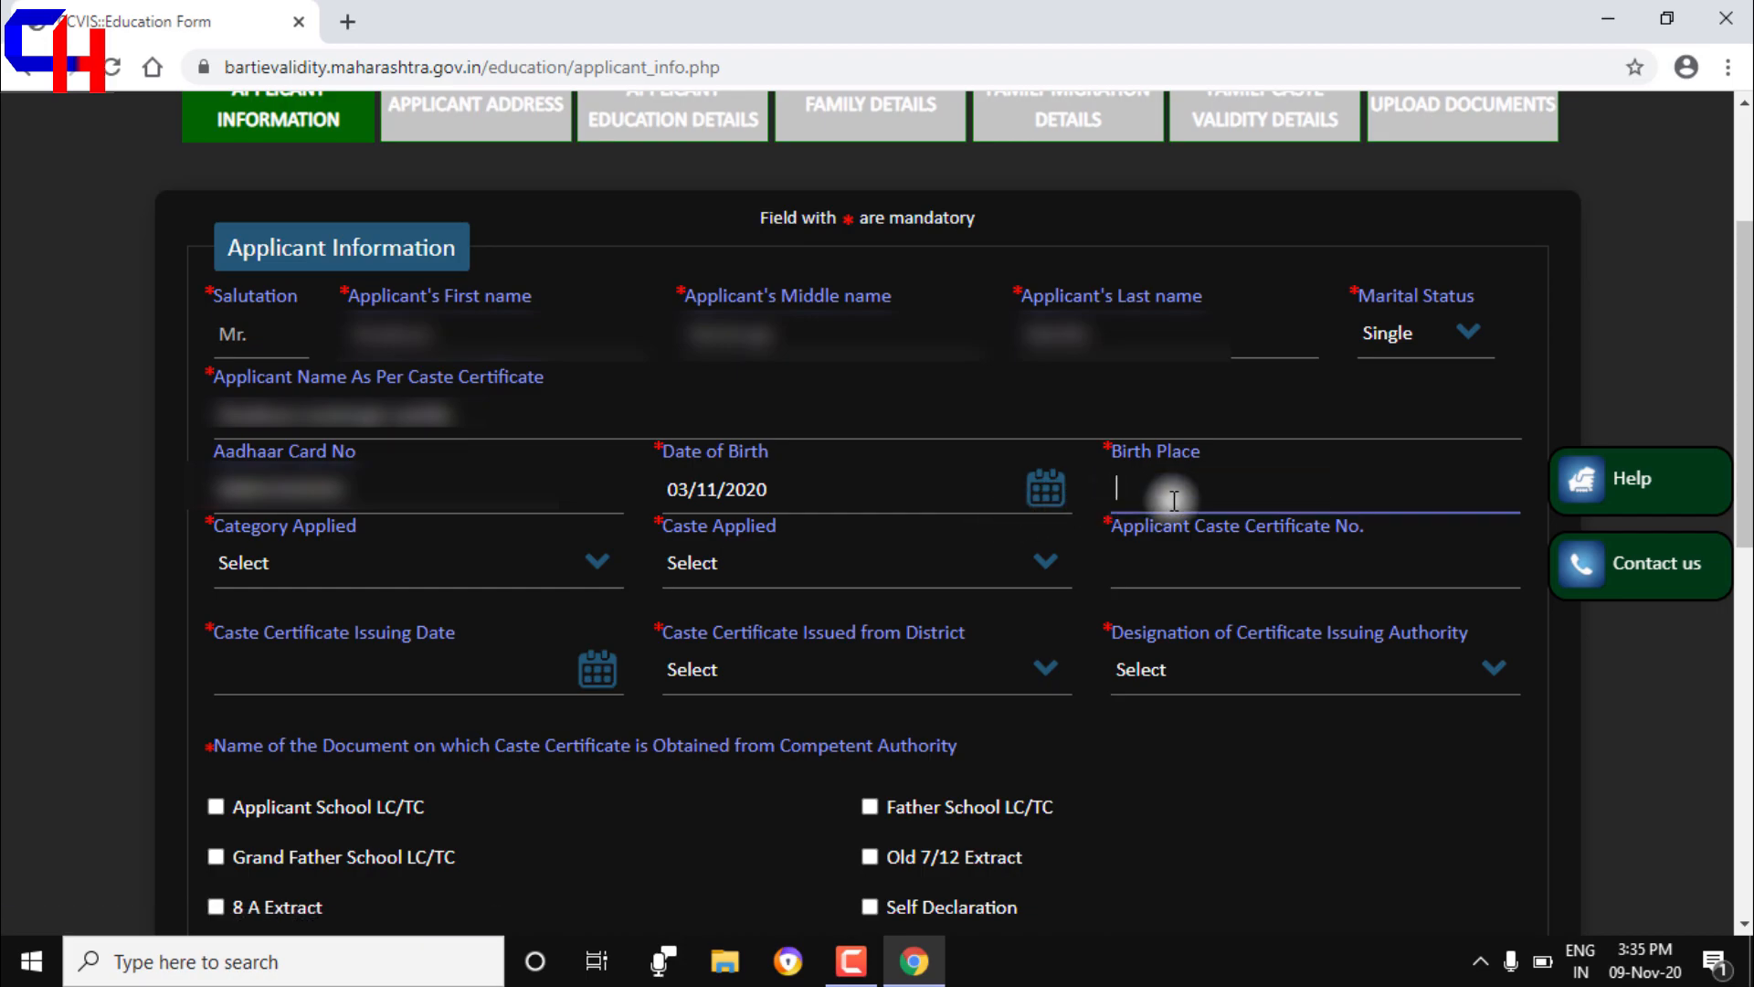
{"action": "type", "text": "HIngarghat"}
Set category Scheduled Caste and caste Budaga Jangam (9).
{"action": "left_click", "coordinate": [445, 573]}
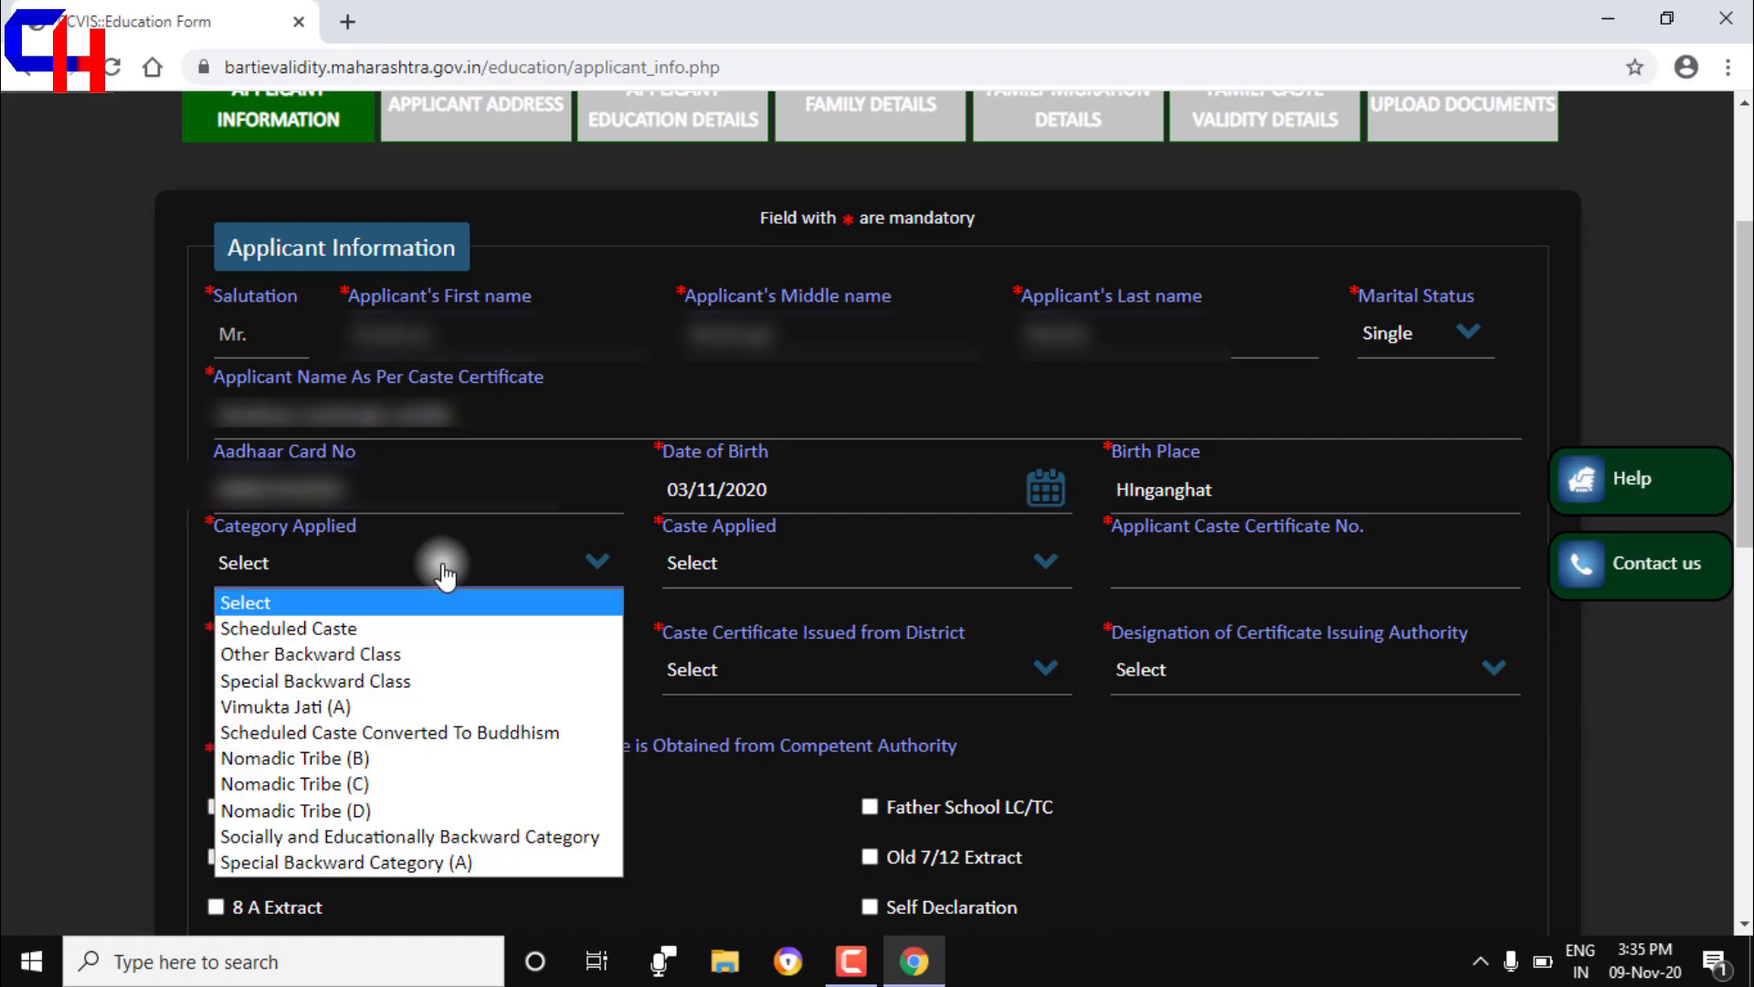
{"action": "left_click", "coordinate": [477, 640]}
{"action": "left_click", "coordinate": [775, 562]}
{"action": "left_click", "coordinate": [777, 559]}
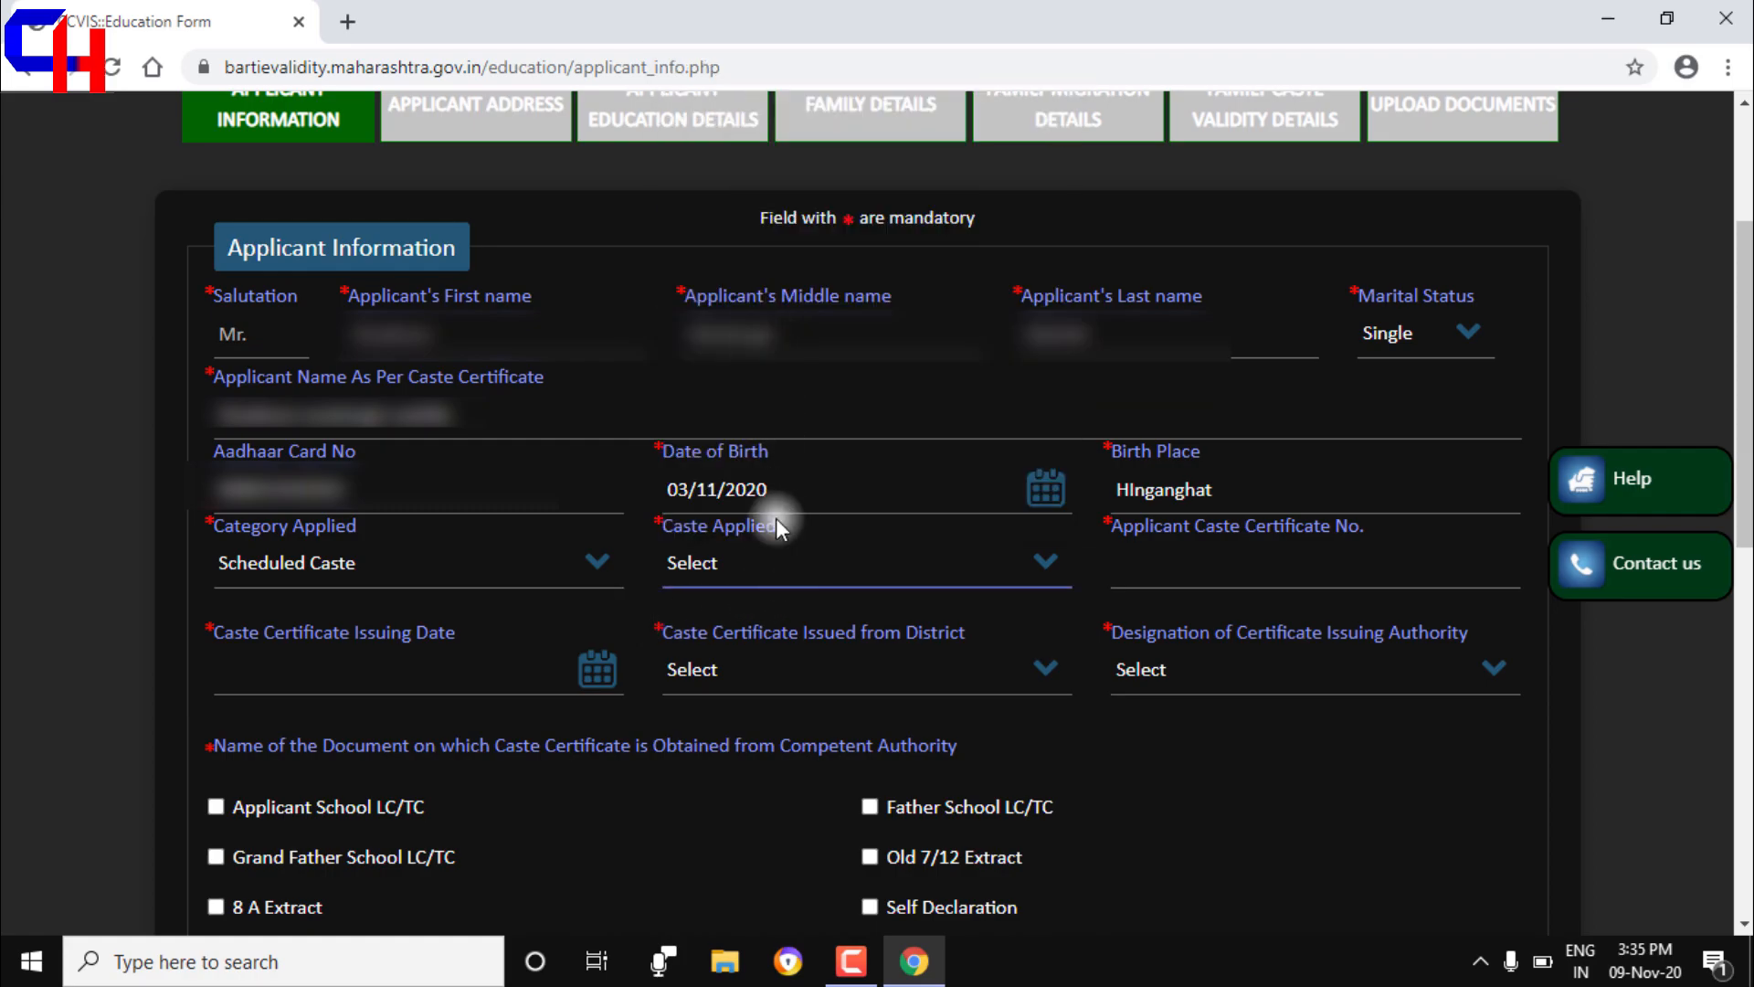
{"action": "left_click", "coordinate": [783, 562]}
{"action": "left_click", "coordinate": [783, 422]}
Enter the caste certificate number and issuing date 09/11/2020.
{"action": "left_click", "coordinate": [1272, 573]}
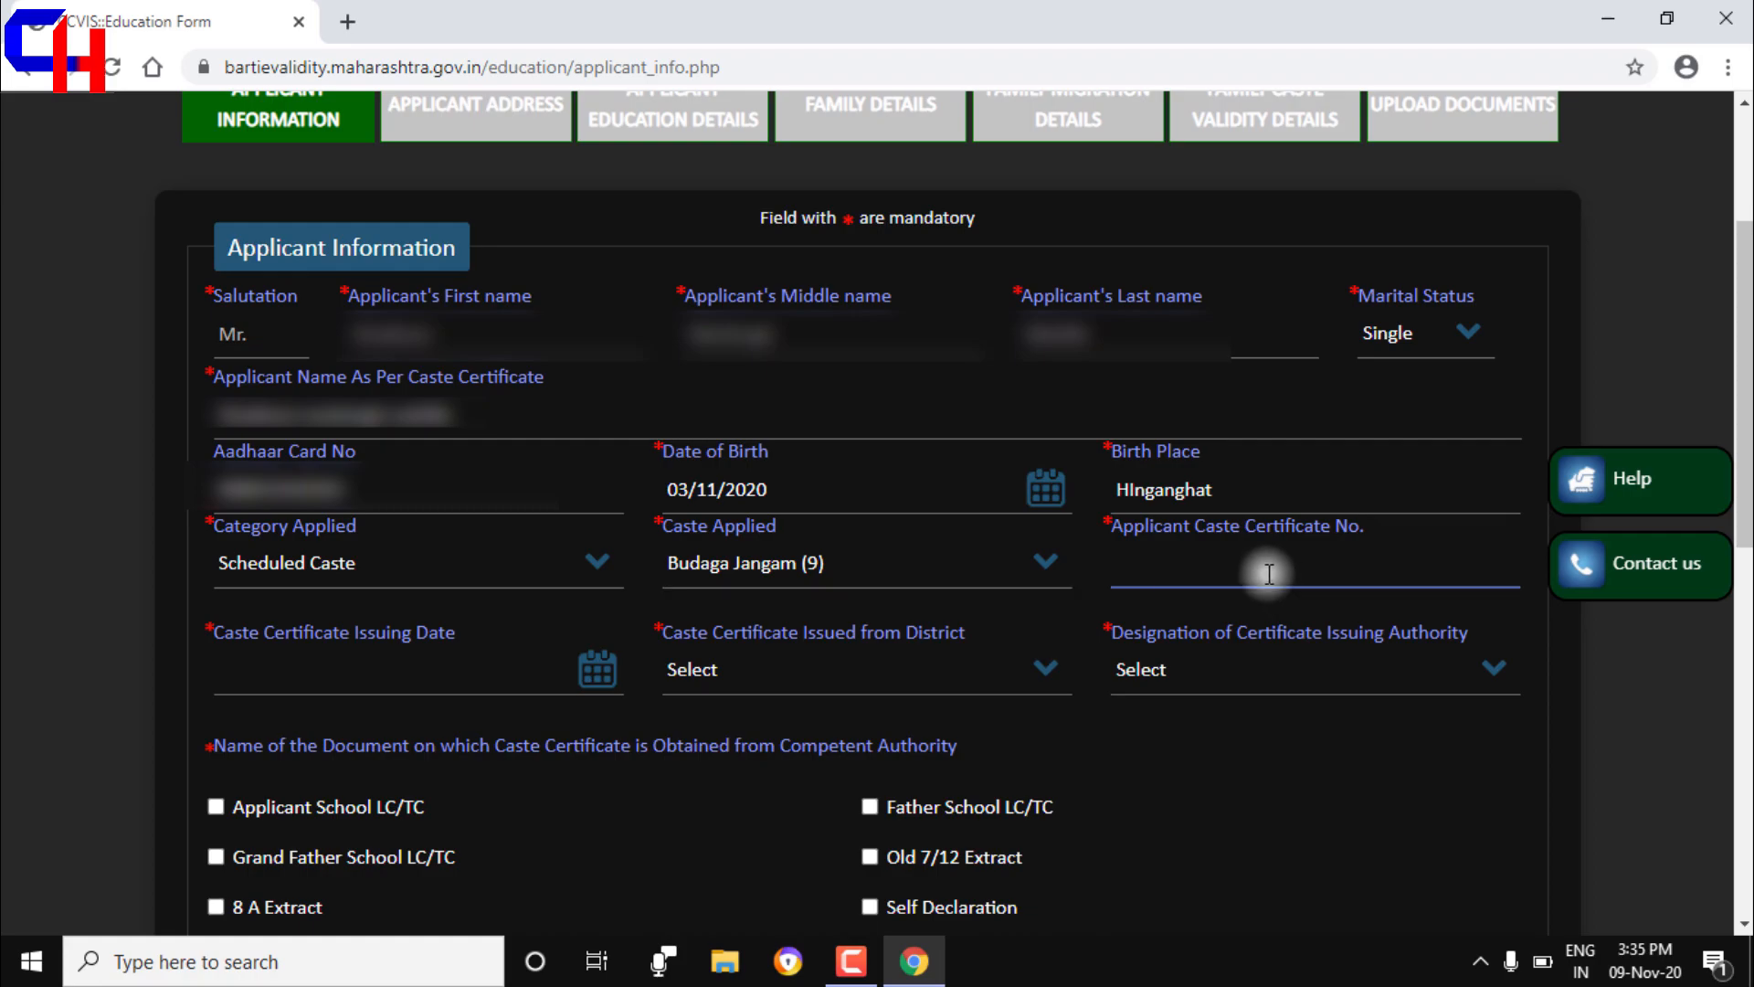
{"action": "type", "text": "1234567"}
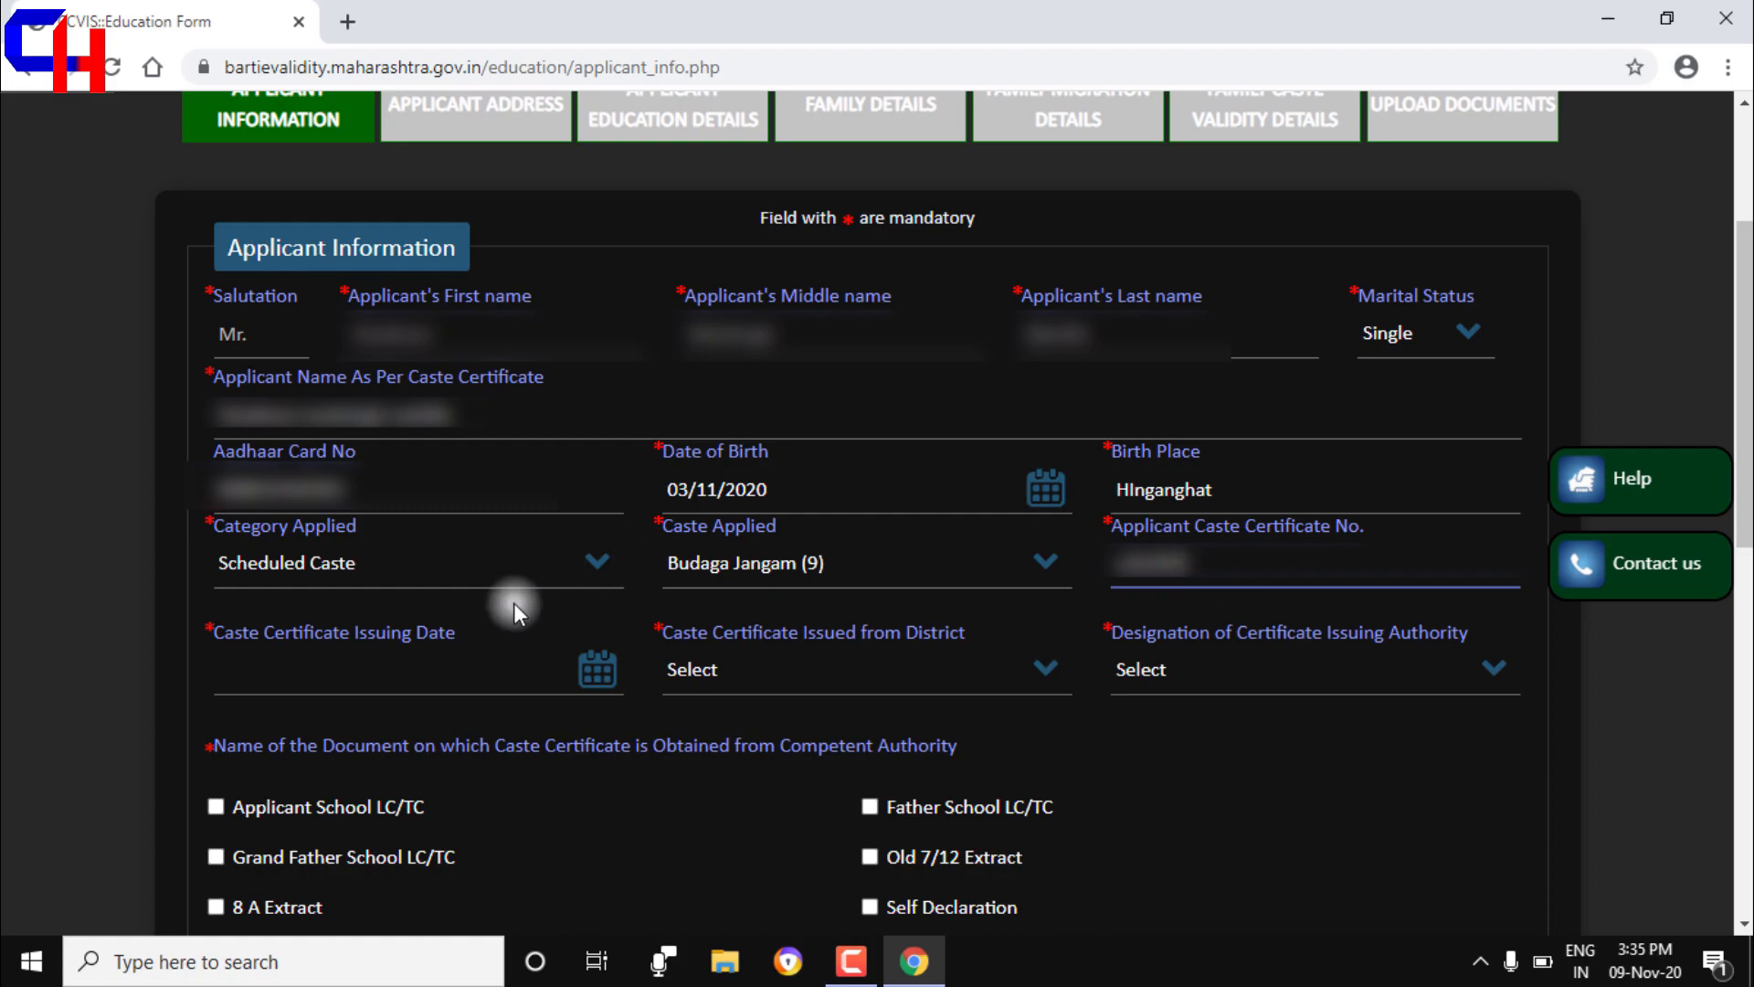
{"action": "left_click", "coordinate": [597, 670]}
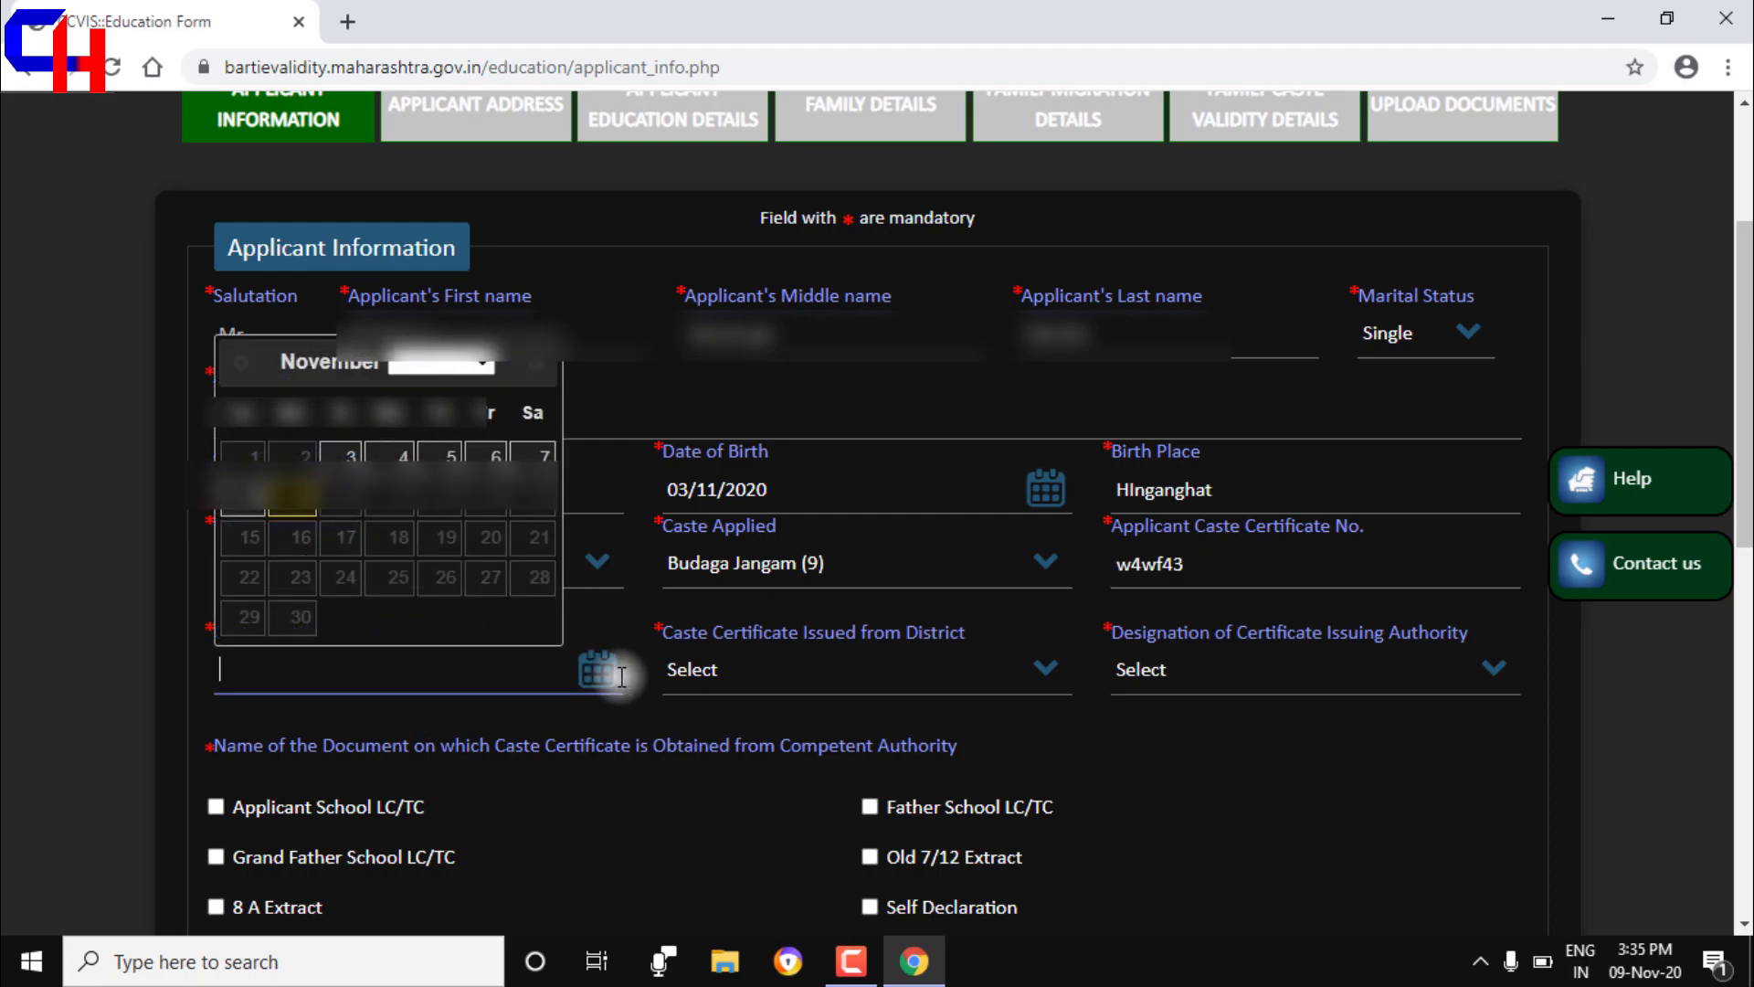
{"action": "left_click", "coordinate": [304, 504]}
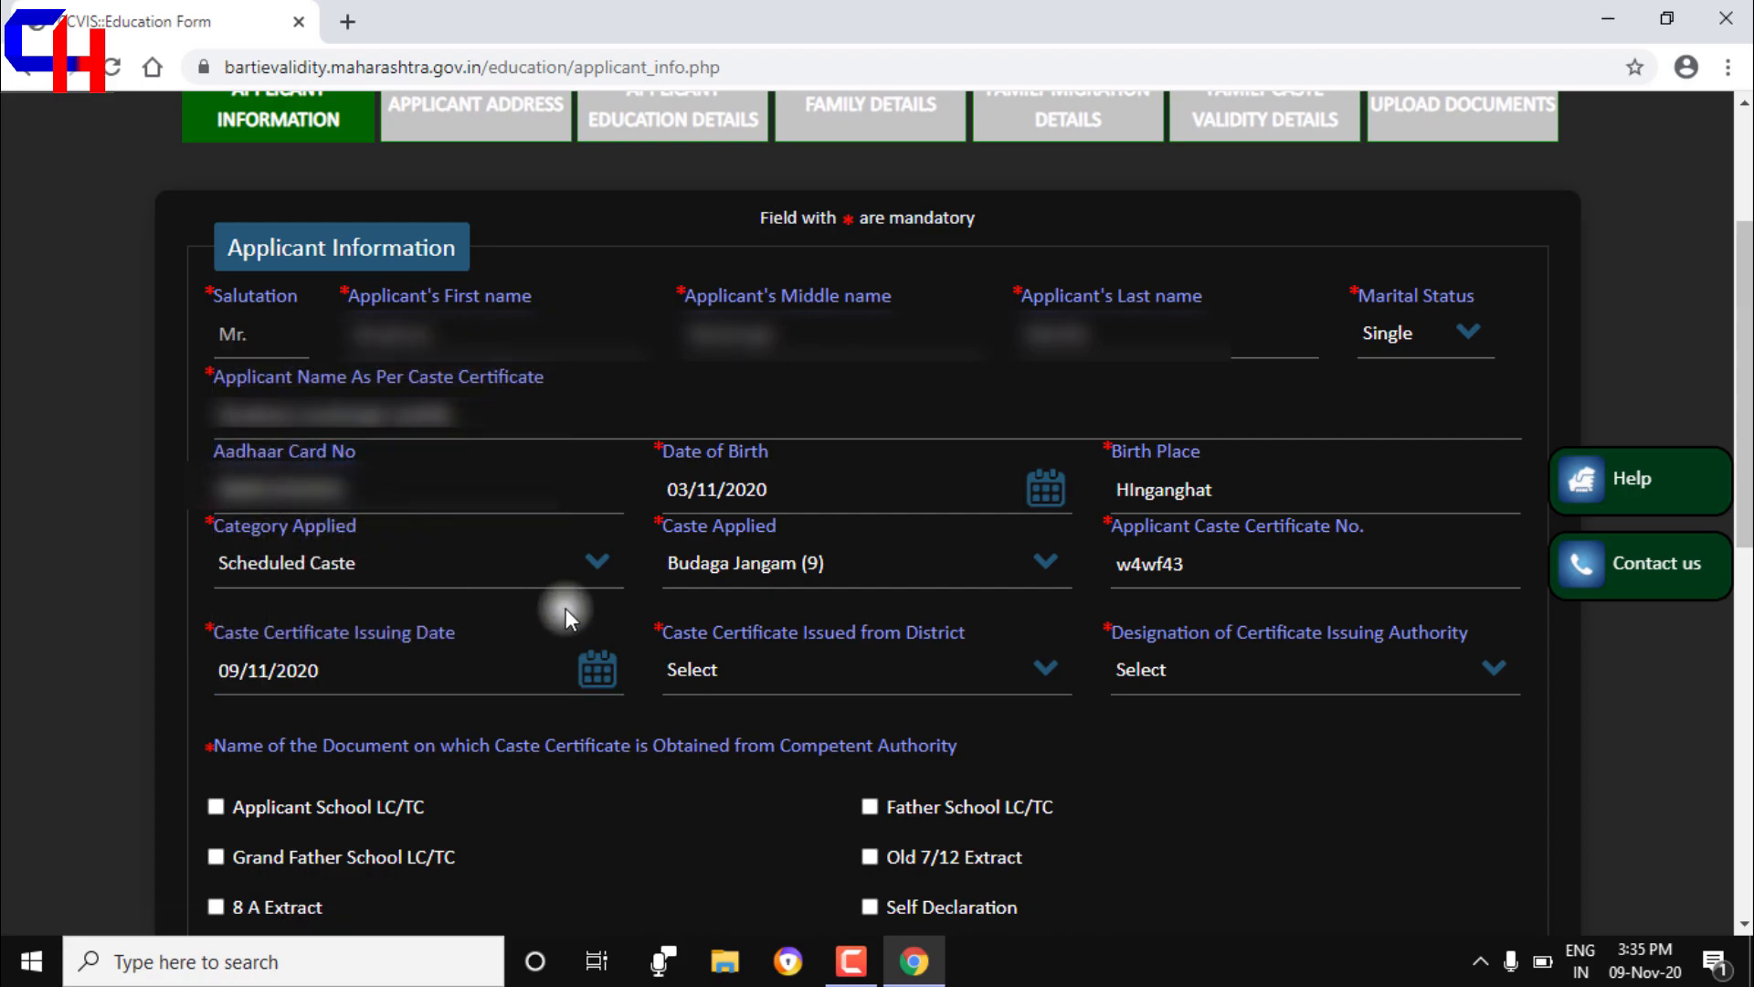
Set issuing district Nagpur, designation Sub Divisional Officer, and sub divisional officer Nagpur (City).
{"action": "left_click", "coordinate": [832, 678]}
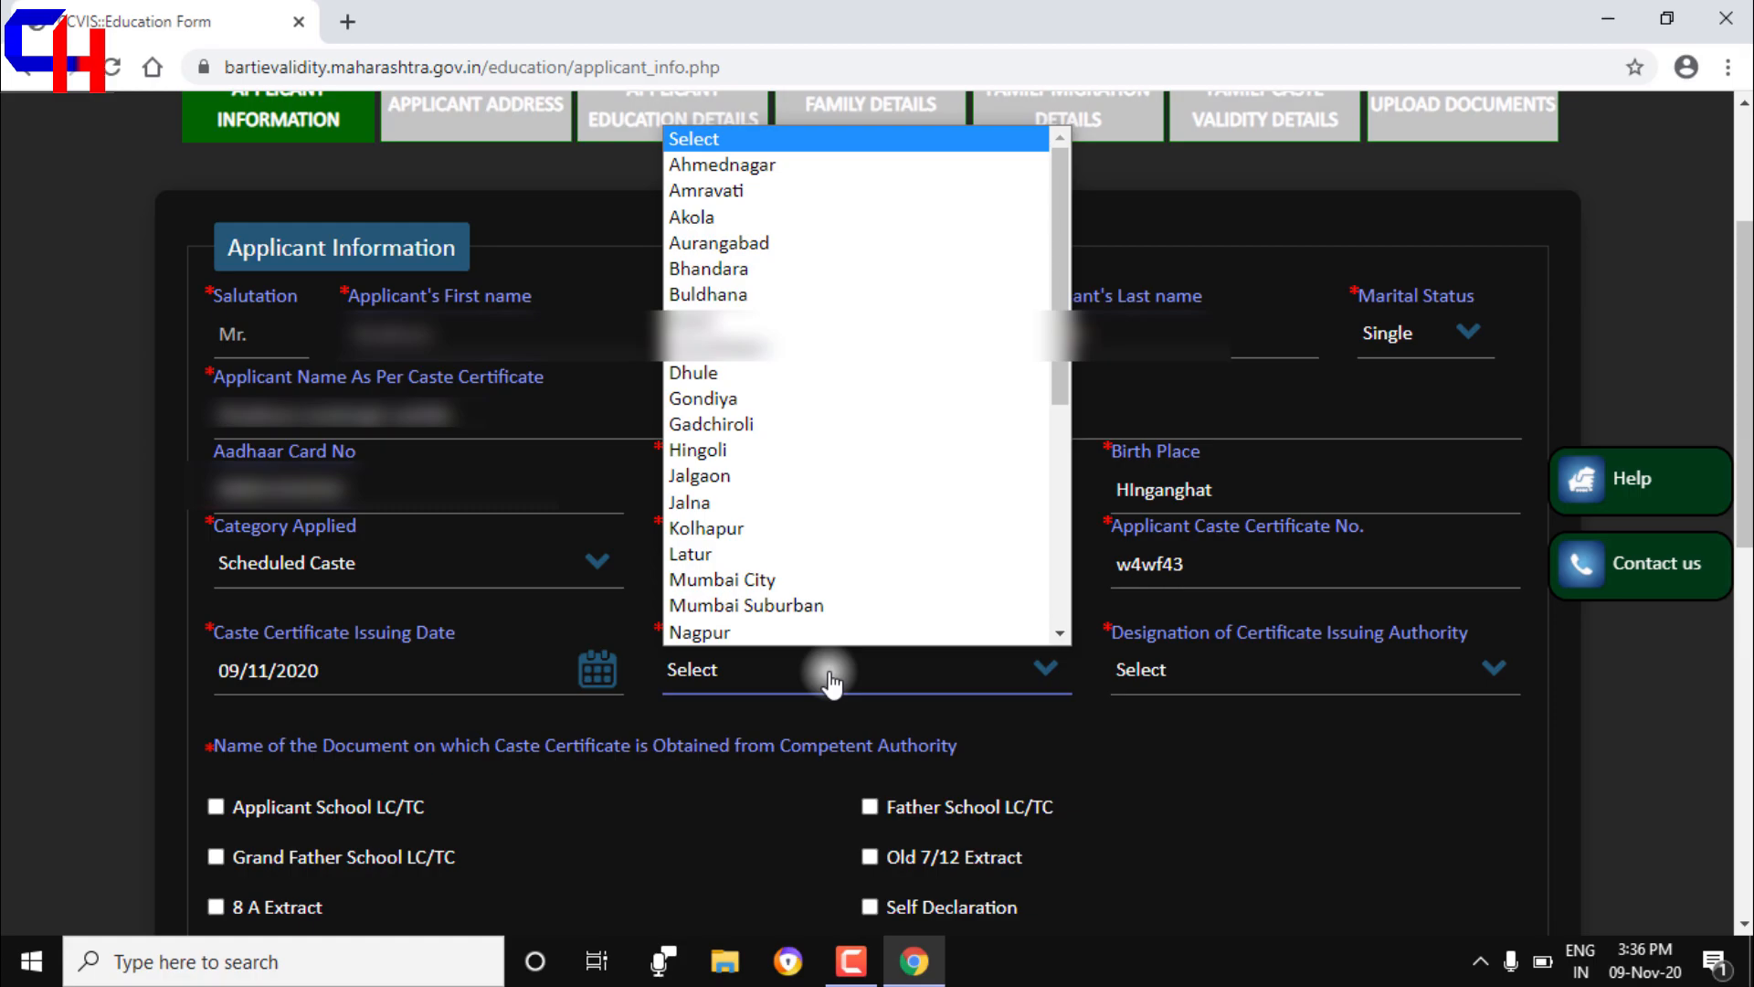
{"action": "scroll", "coordinate": [822, 475], "scroll_direction": "down", "scroll_amount": 1}
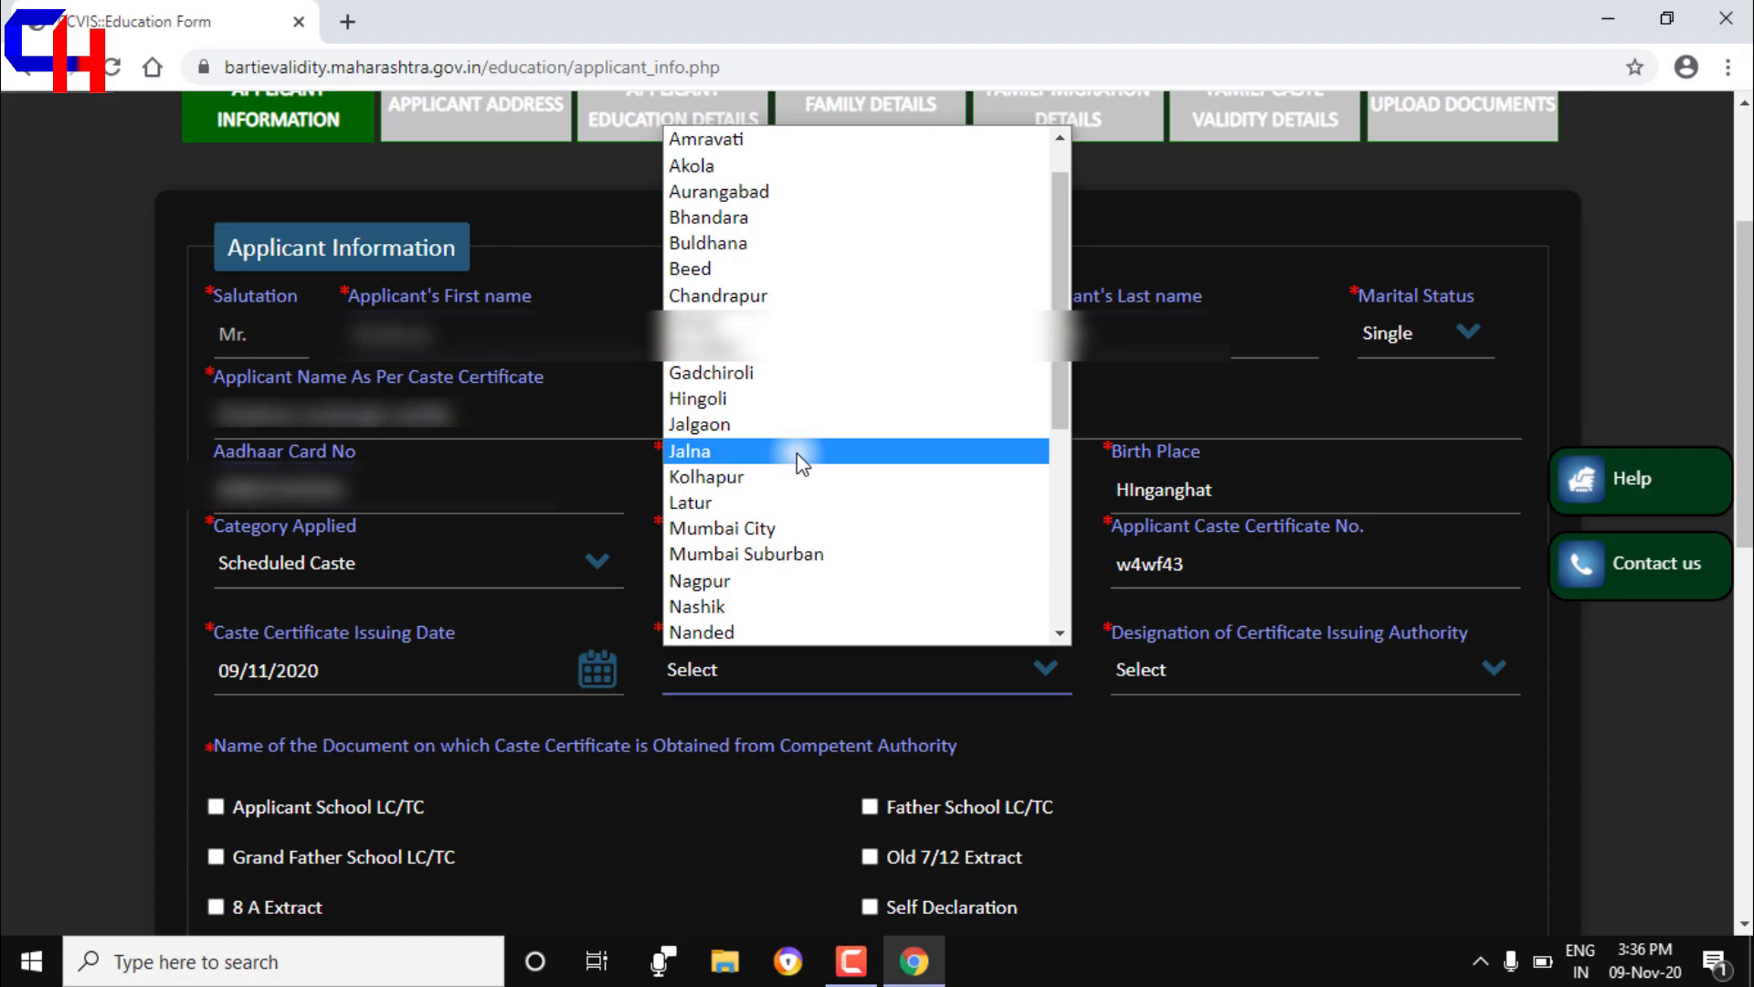
{"action": "left_click", "coordinate": [812, 581]}
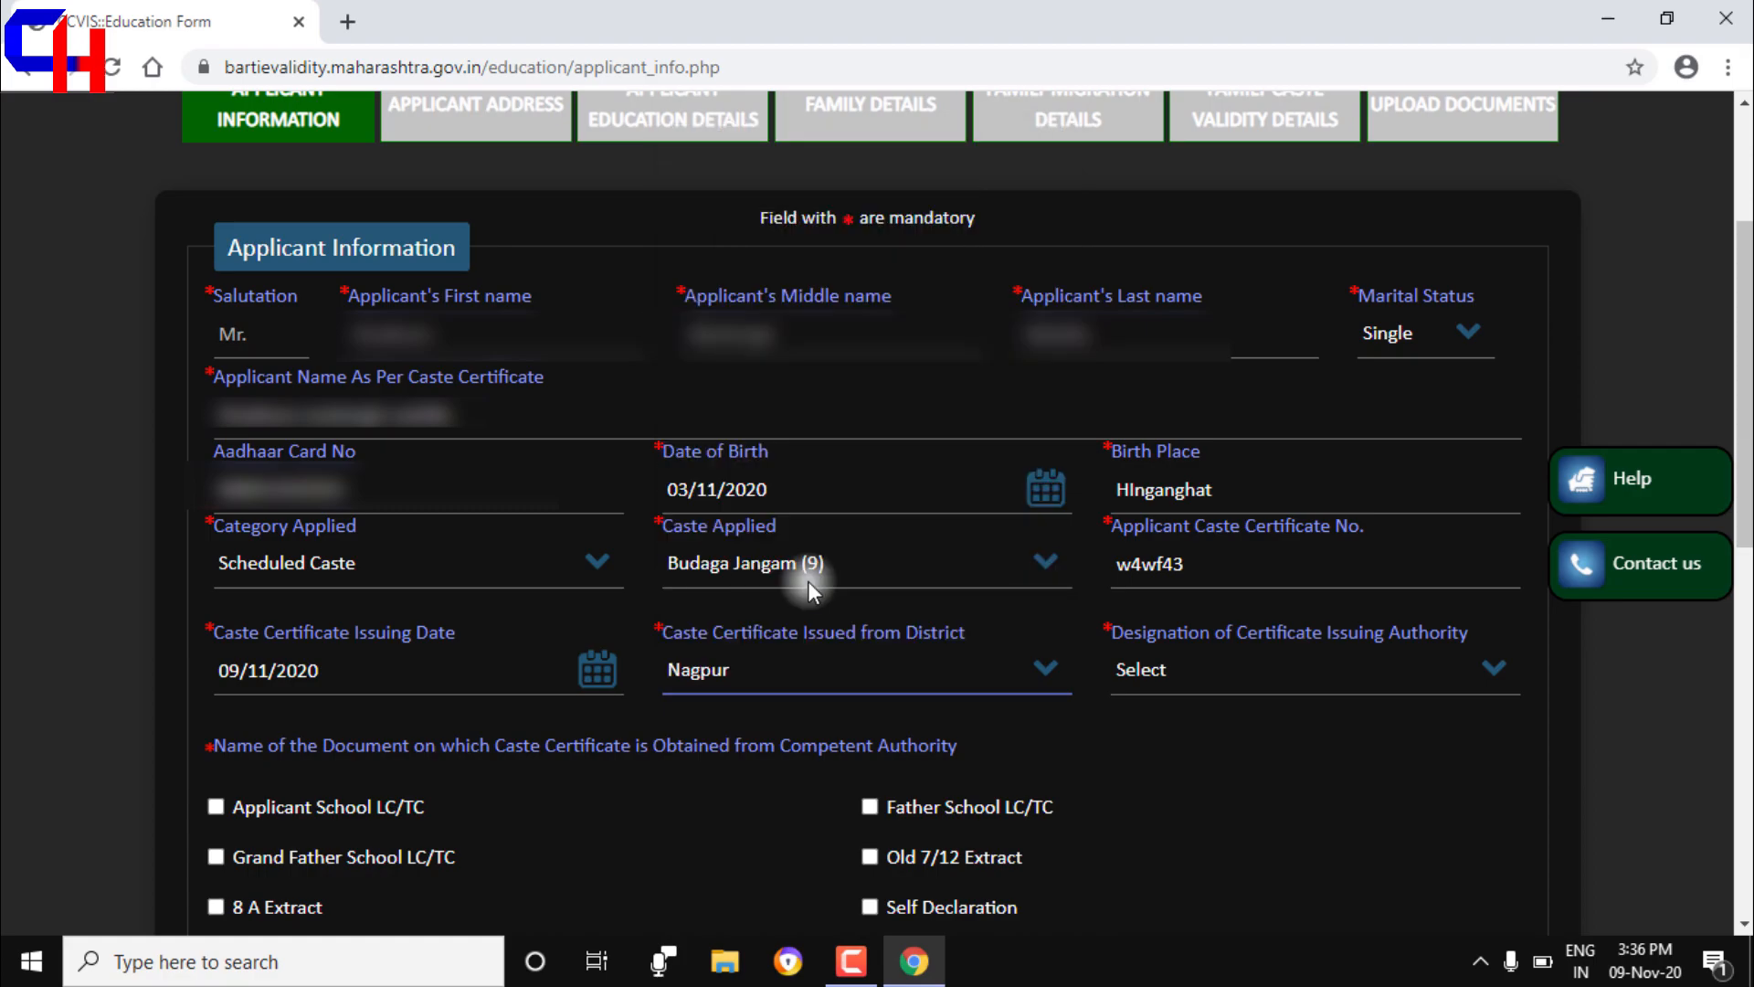
{"action": "left_click", "coordinate": [1240, 694]}
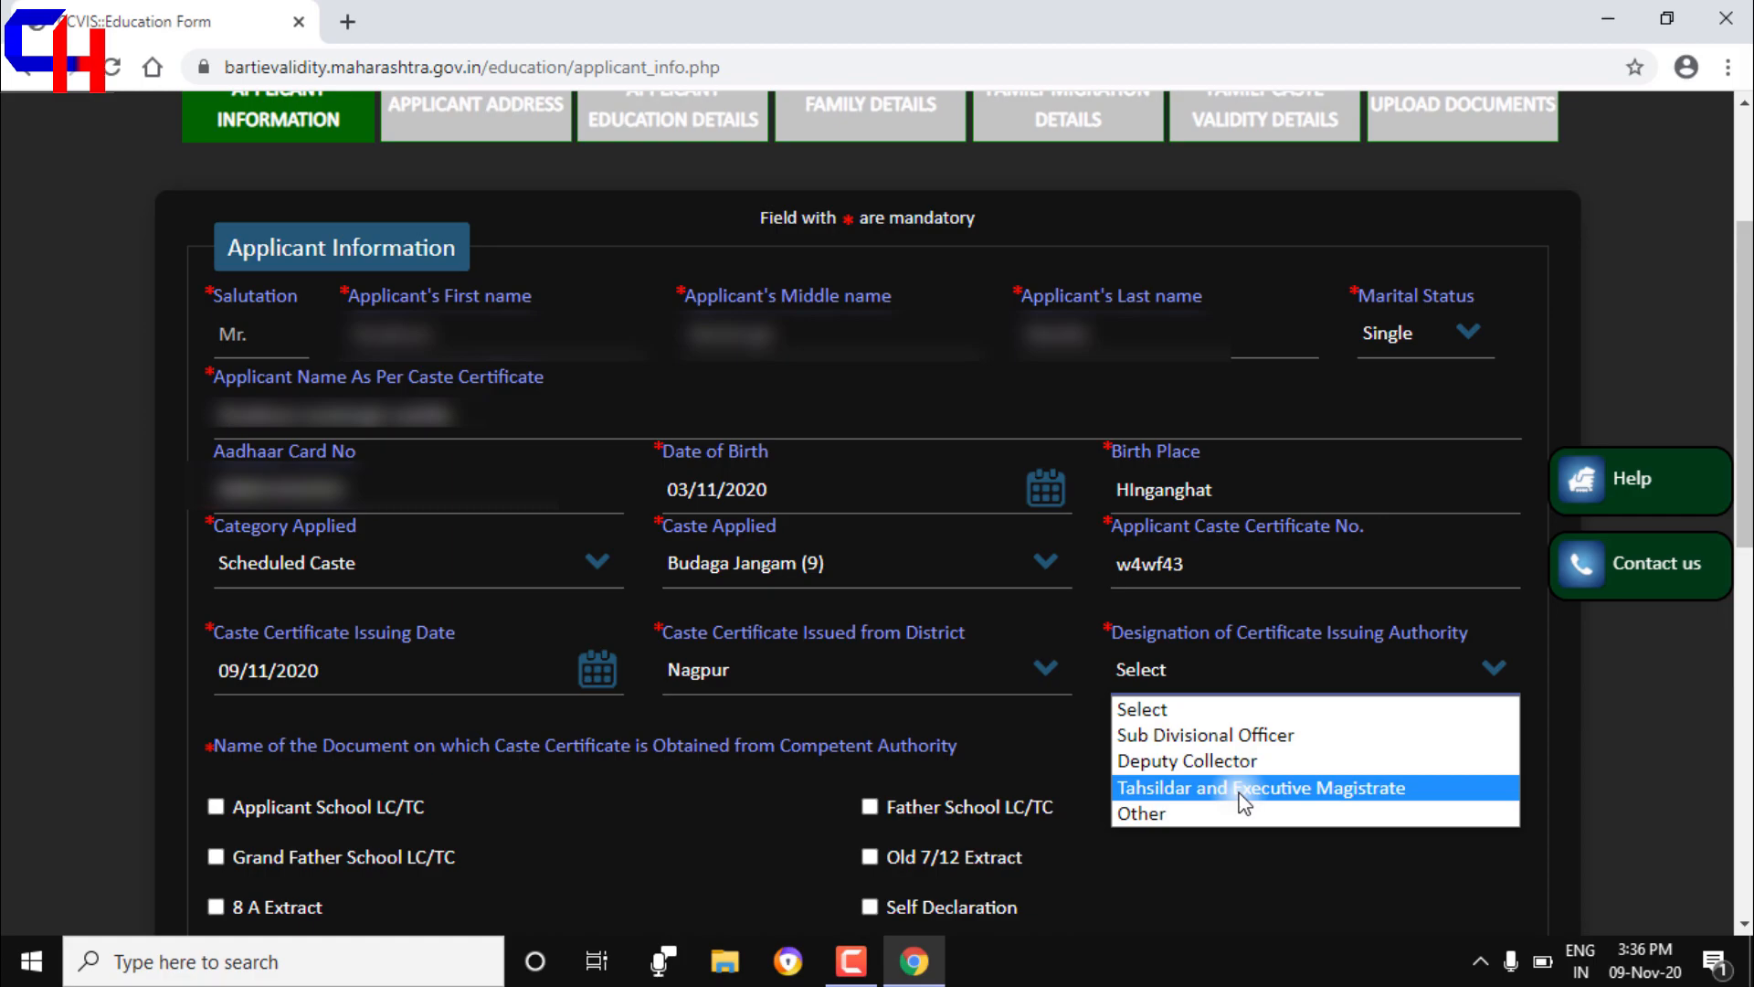
{"action": "left_click", "coordinate": [1238, 735]}
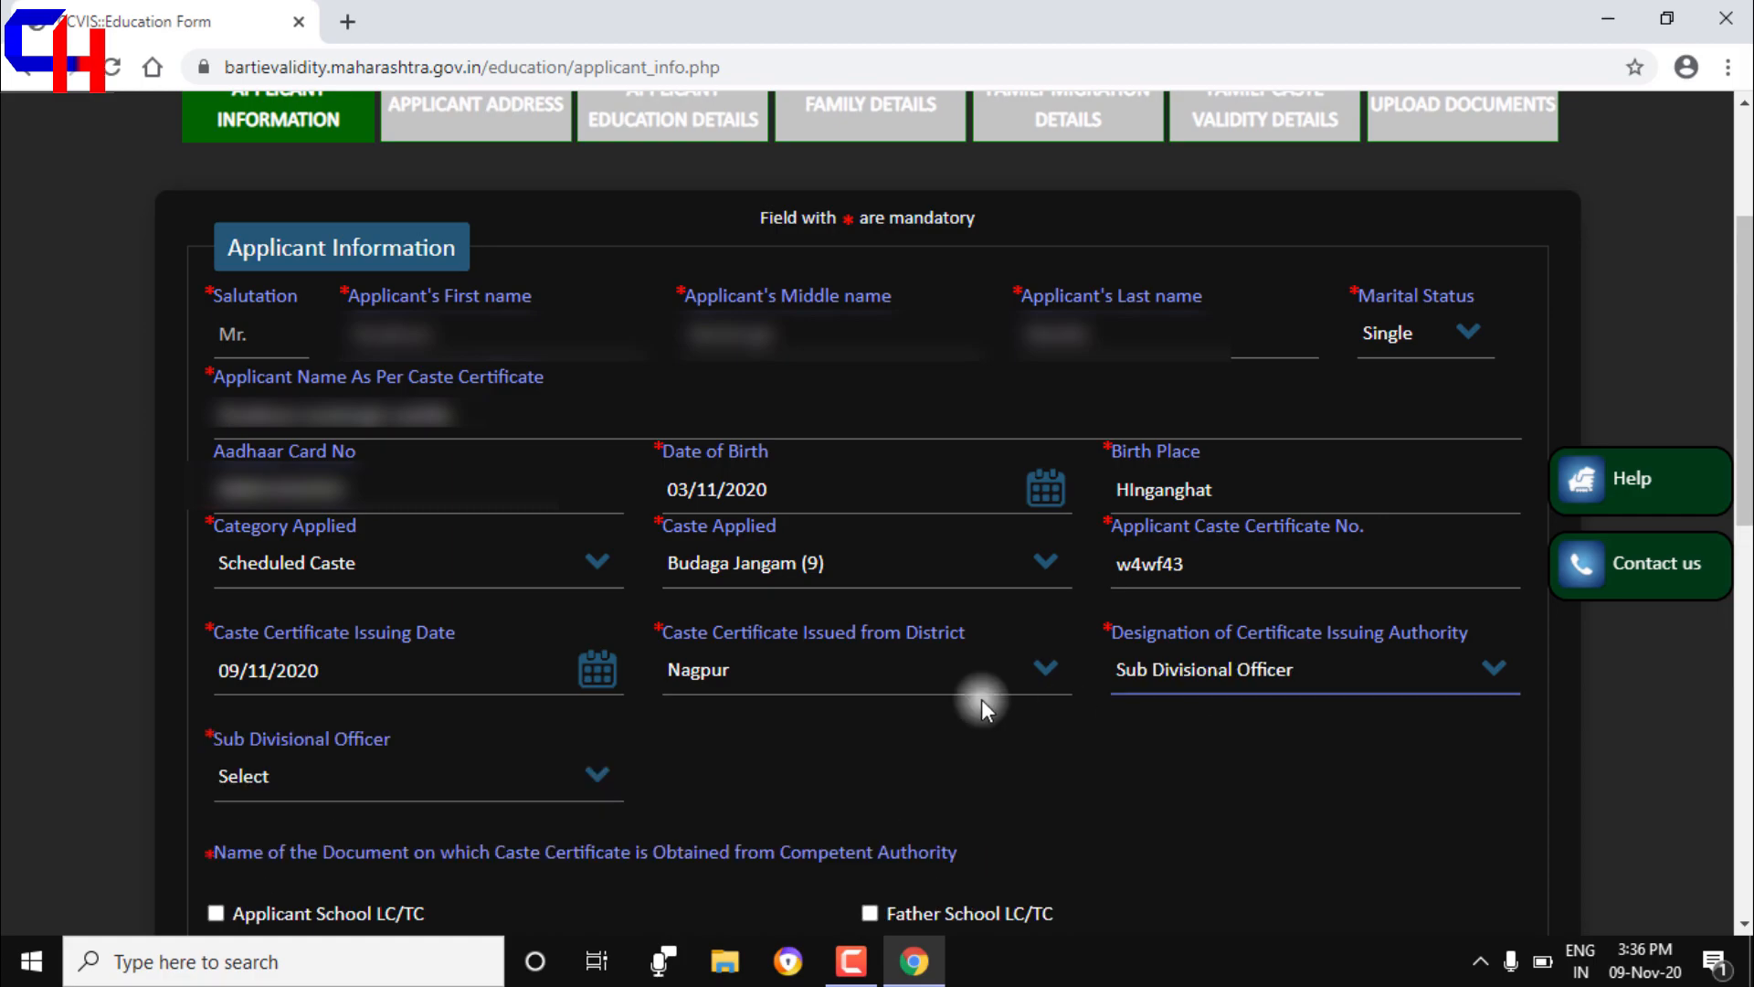
{"action": "left_click", "coordinate": [559, 785]}
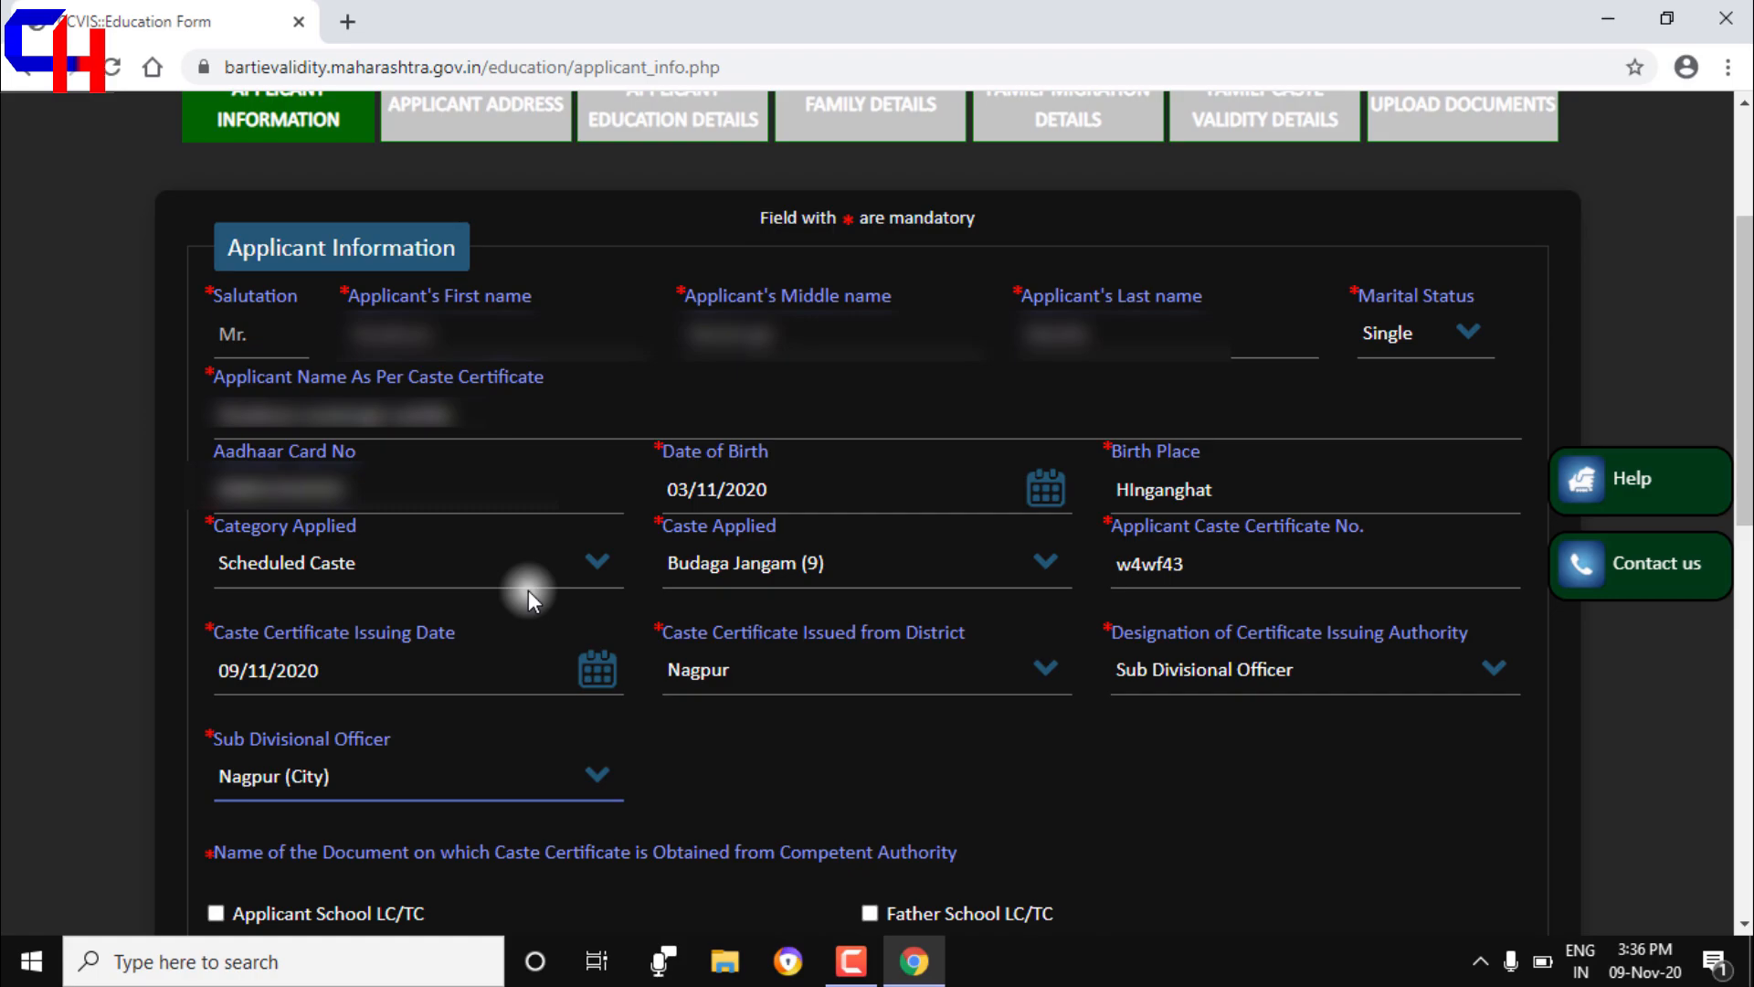
{"action": "scroll", "coordinate": [528, 590], "scroll_direction": "down", "scroll_amount": 6}
{"action": "scroll", "coordinate": [877, 512], "scroll_direction": "down", "scroll_amount": 1}
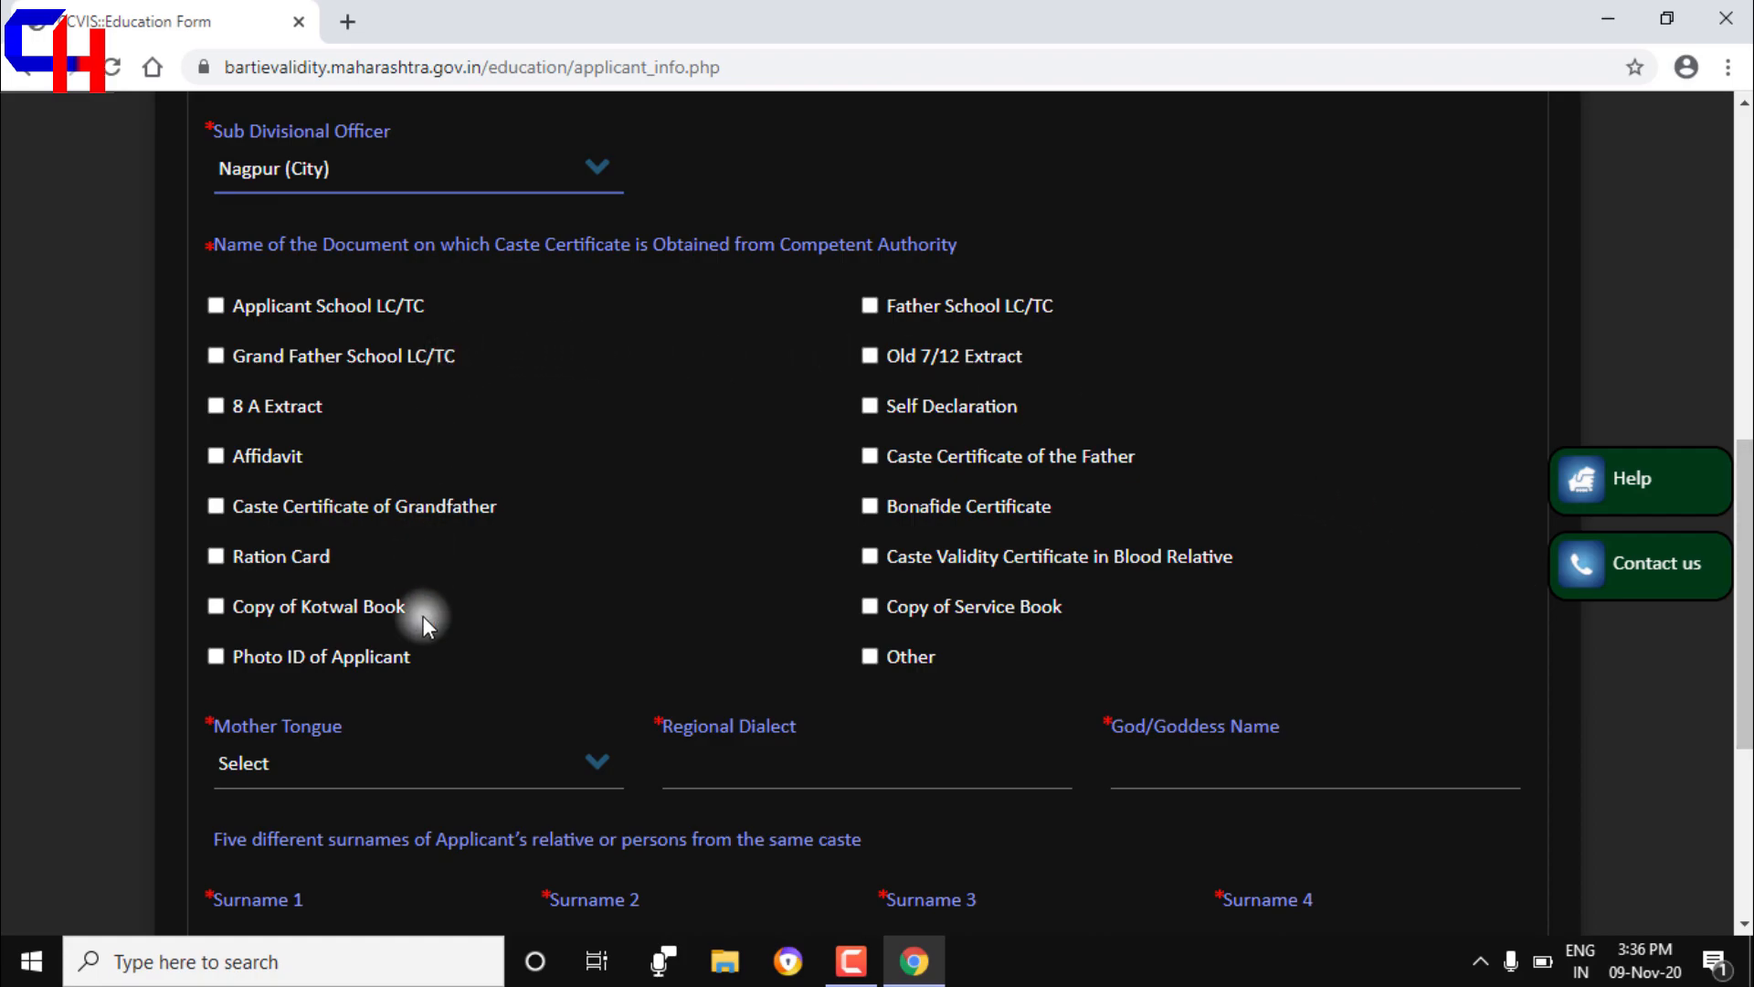
Tick the LC/TC and 8 A Extract documents, choose Marathi, dialect Bhuddhist and deity Buddha.
{"action": "left_click", "coordinate": [392, 443]}
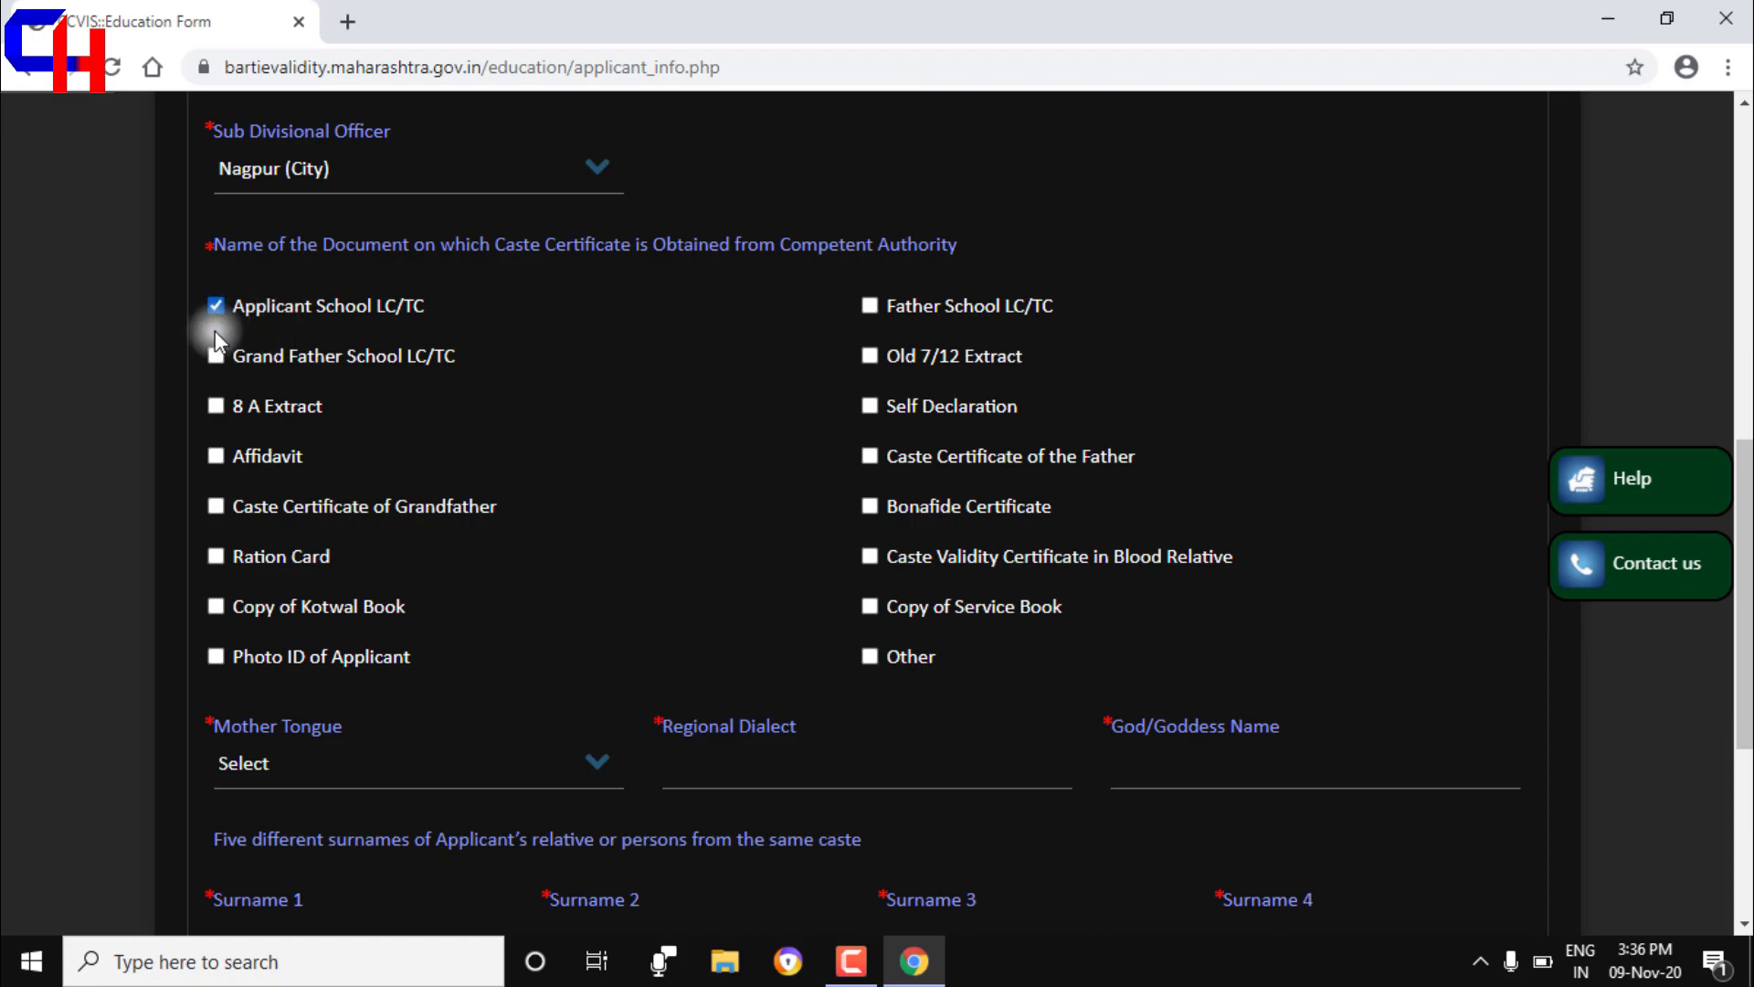
{"action": "left_click", "coordinate": [870, 306]}
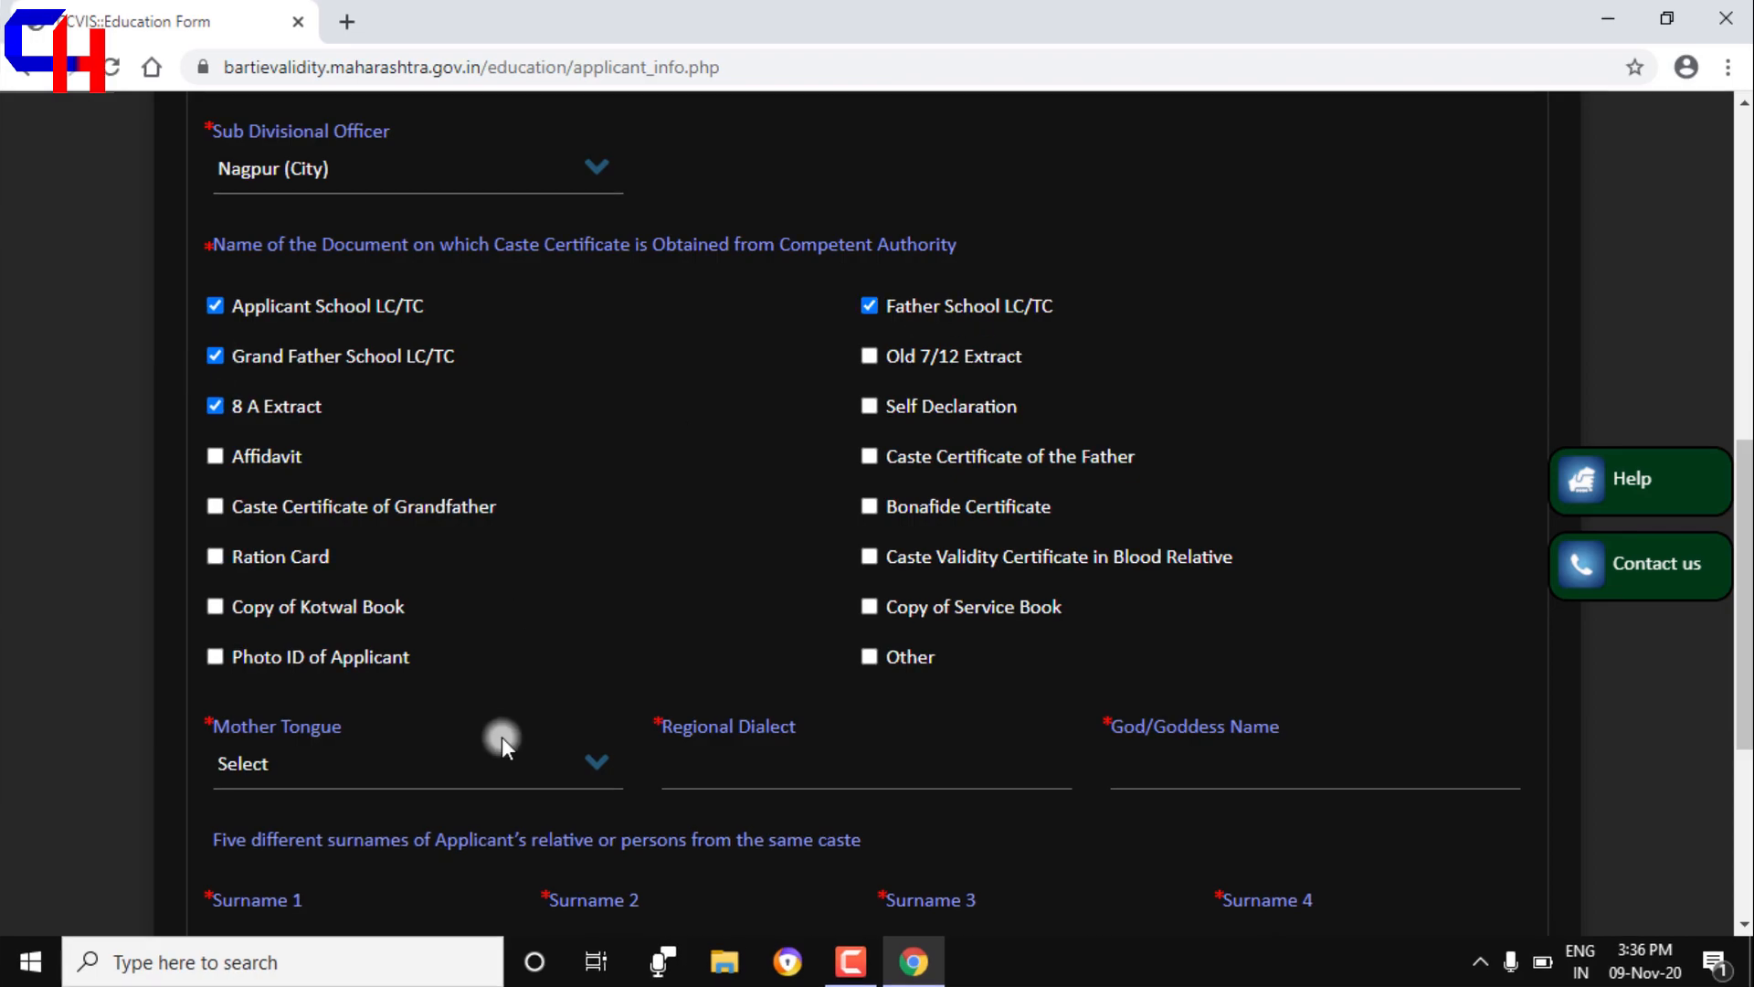
{"action": "left_click", "coordinate": [514, 749]}
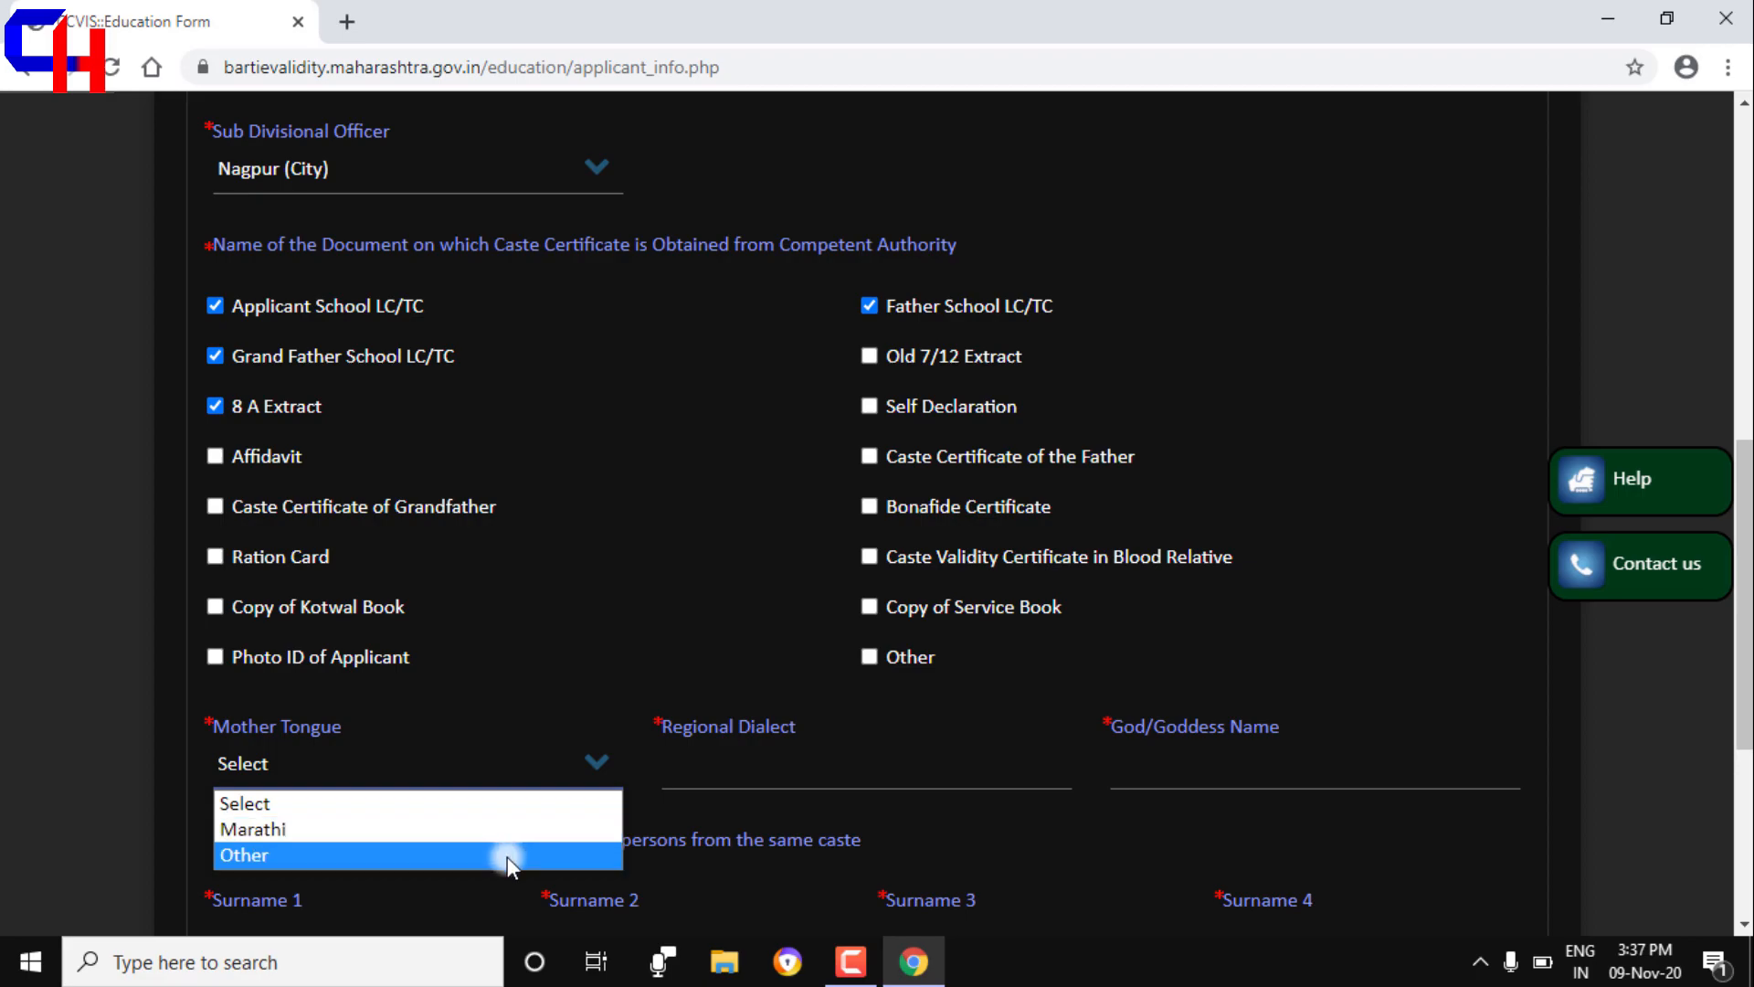
{"action": "left_click", "coordinate": [479, 832]}
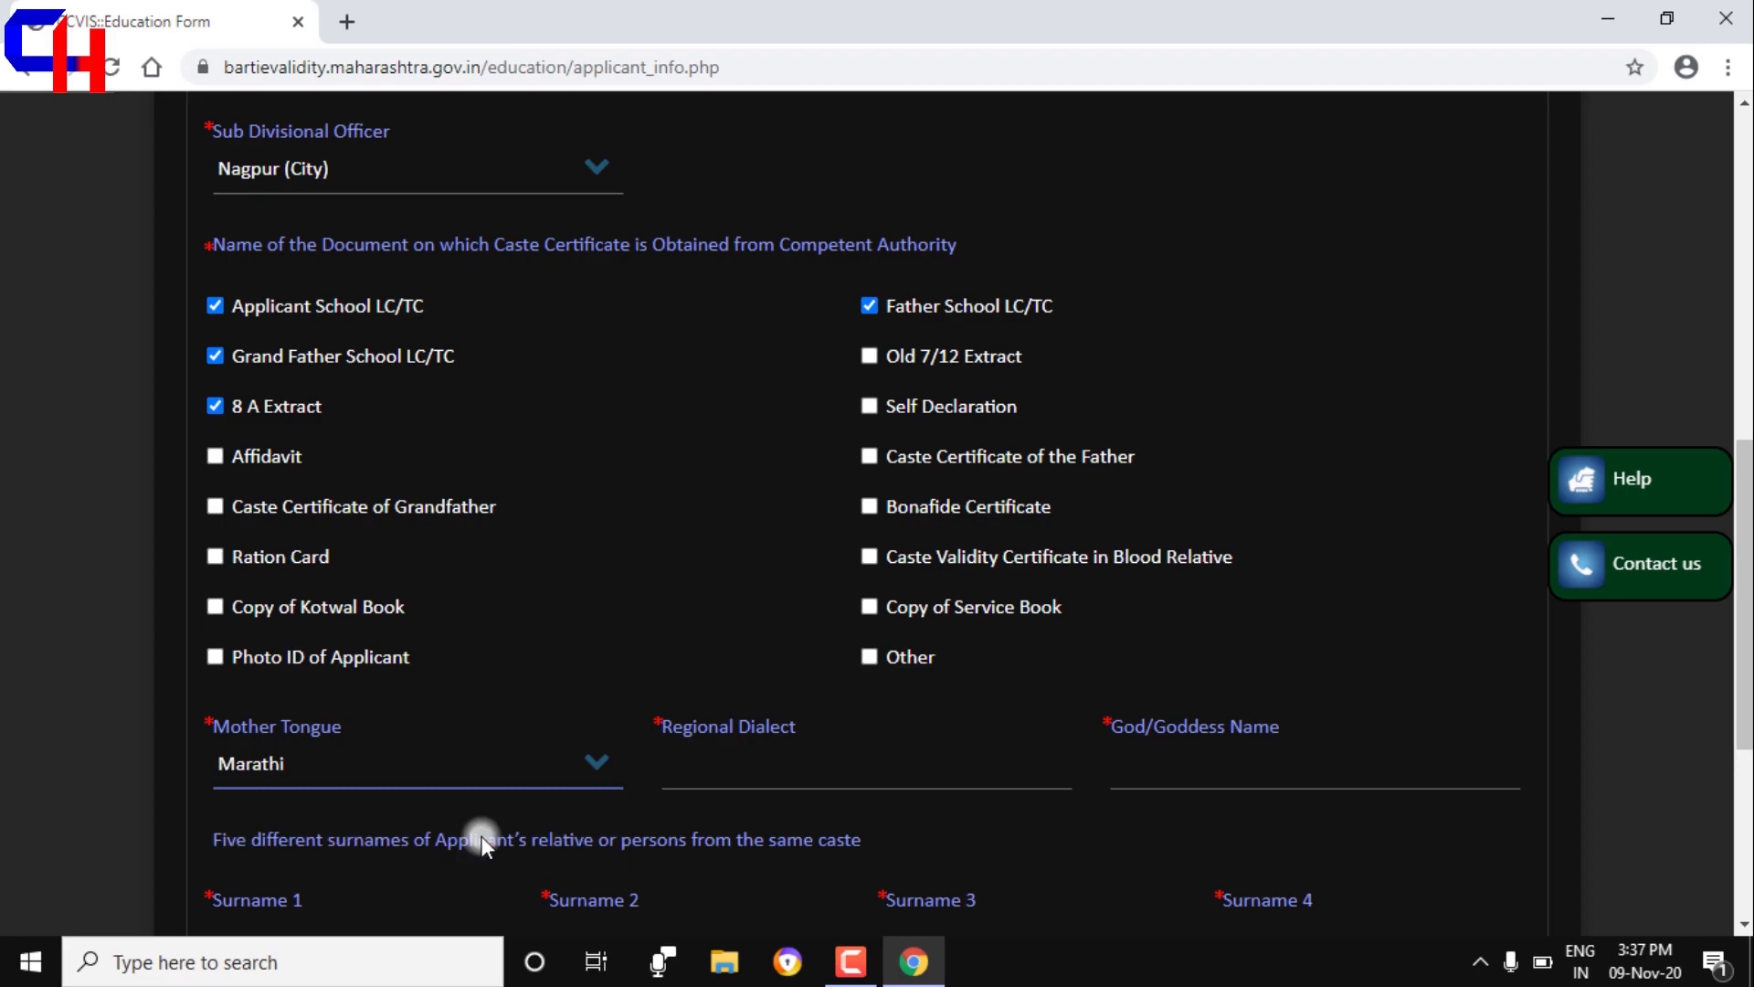
{"action": "left_click", "coordinate": [809, 756]}
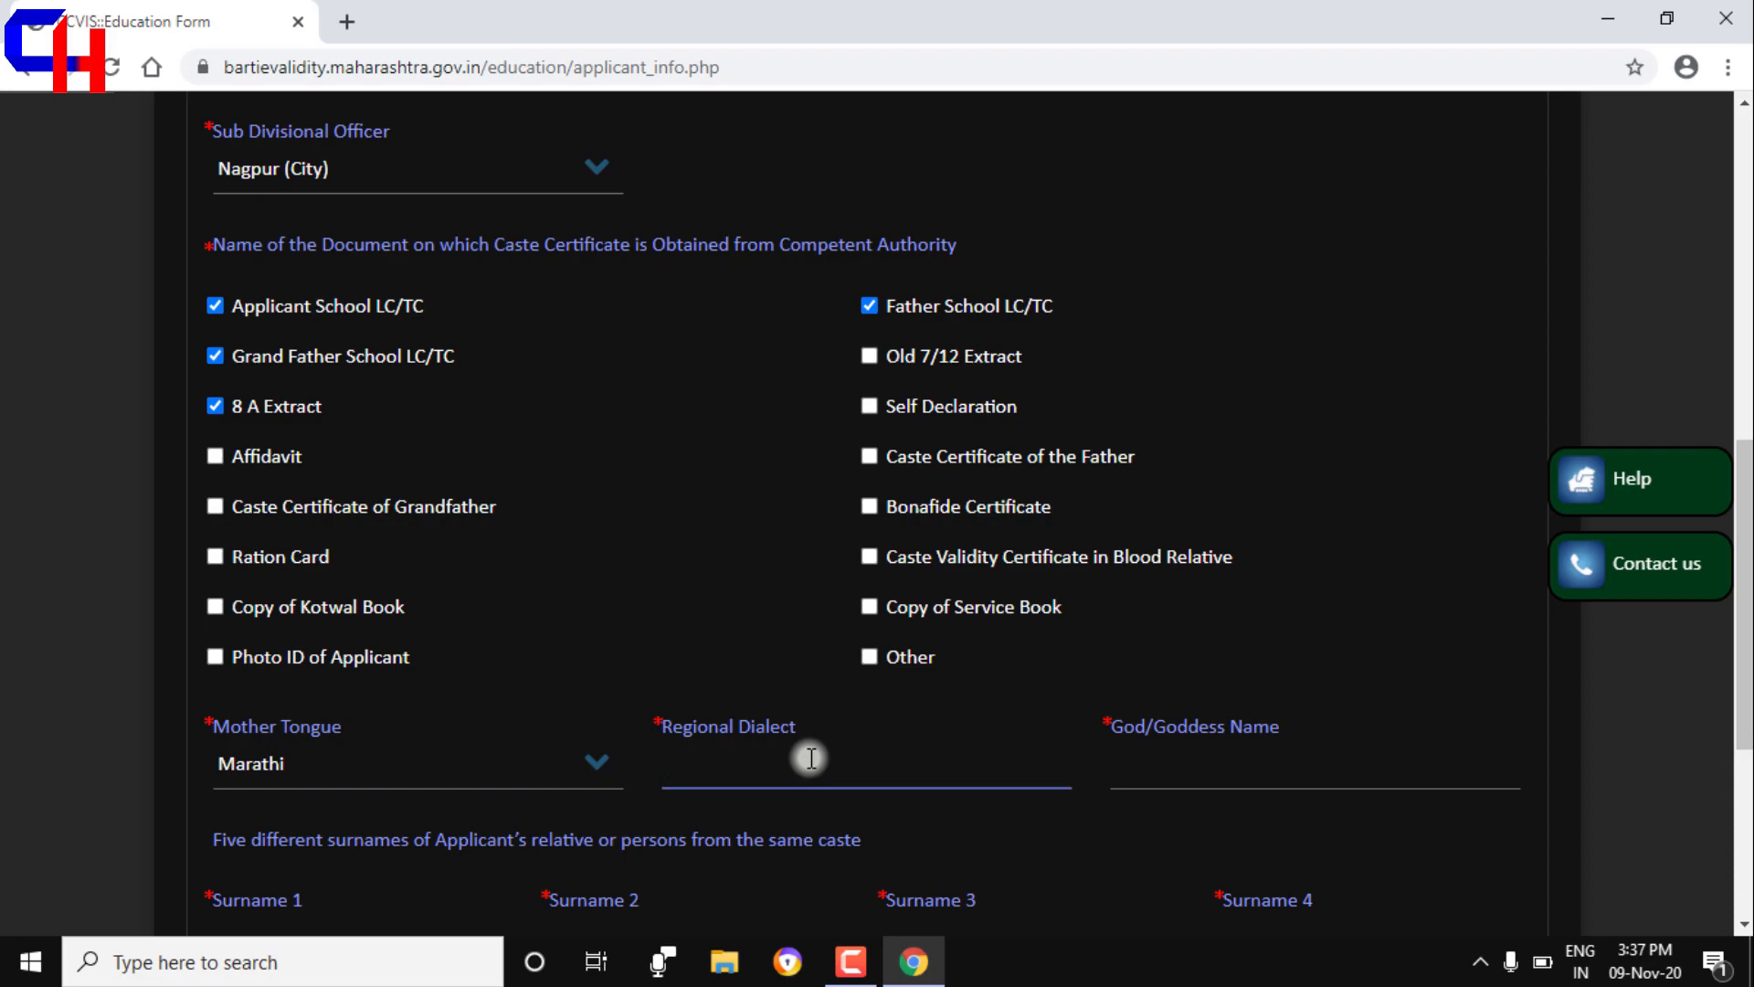
{"action": "type", "text": "Bhud"}
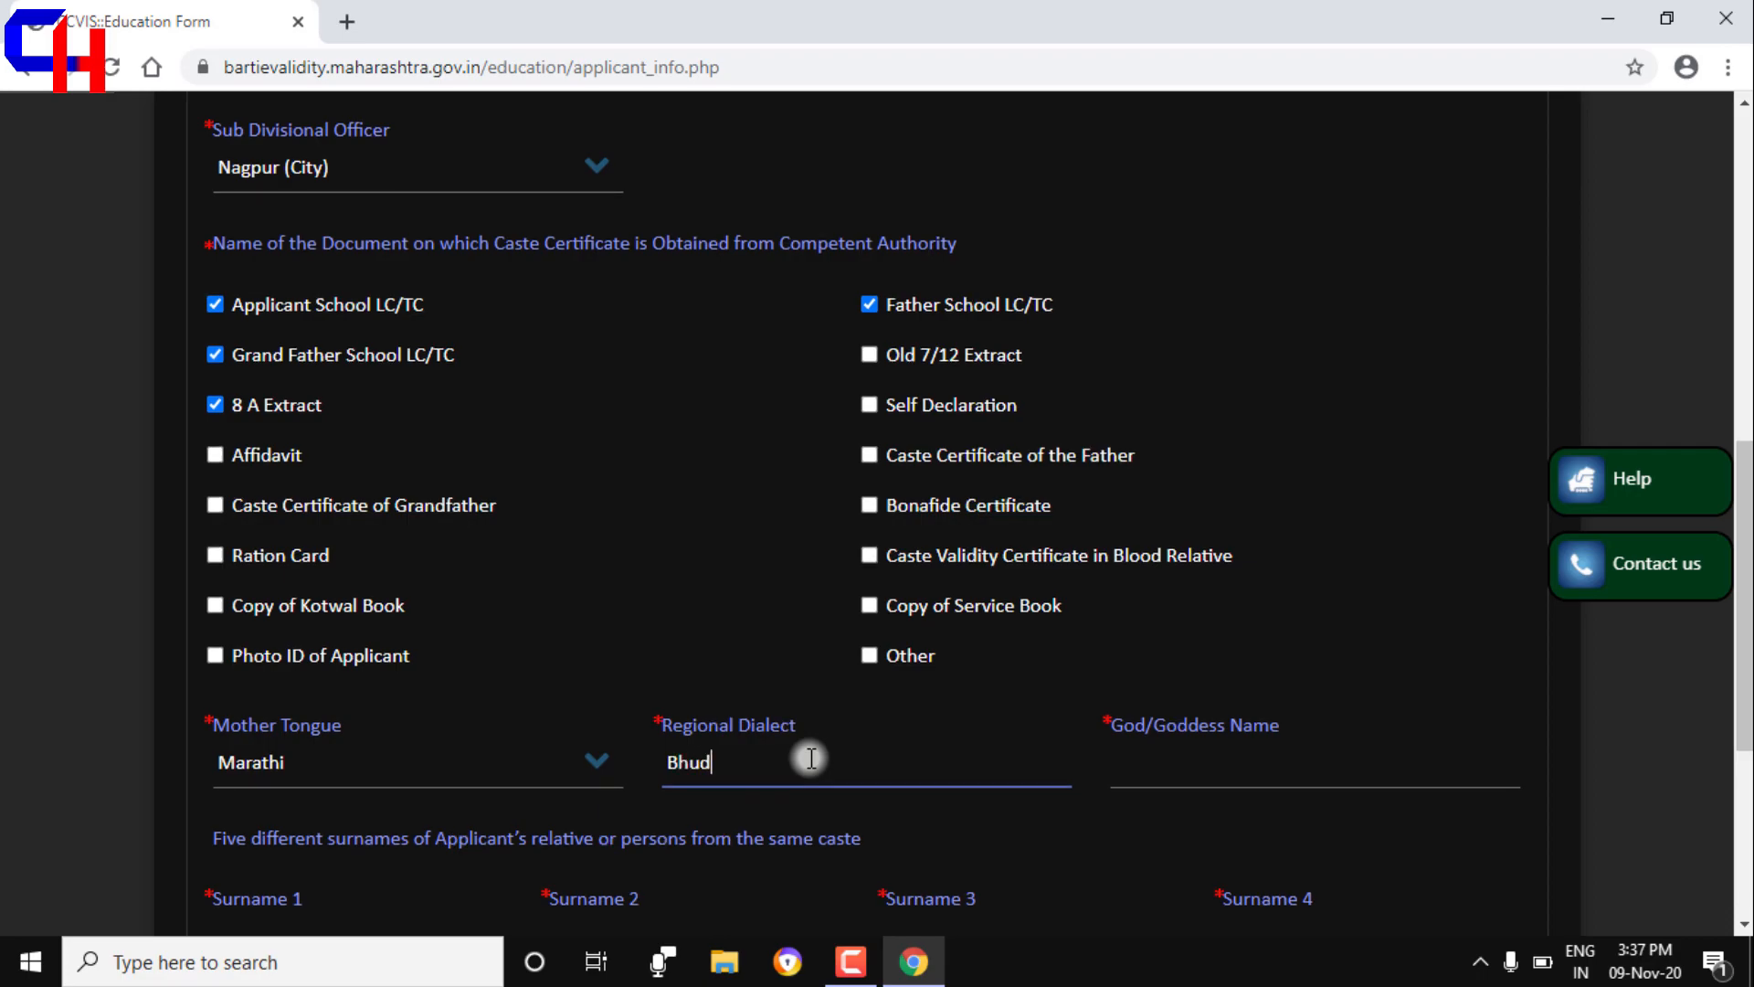
{"action": "type", "text": "dhist"}
{"action": "left_click", "coordinate": [1201, 781]}
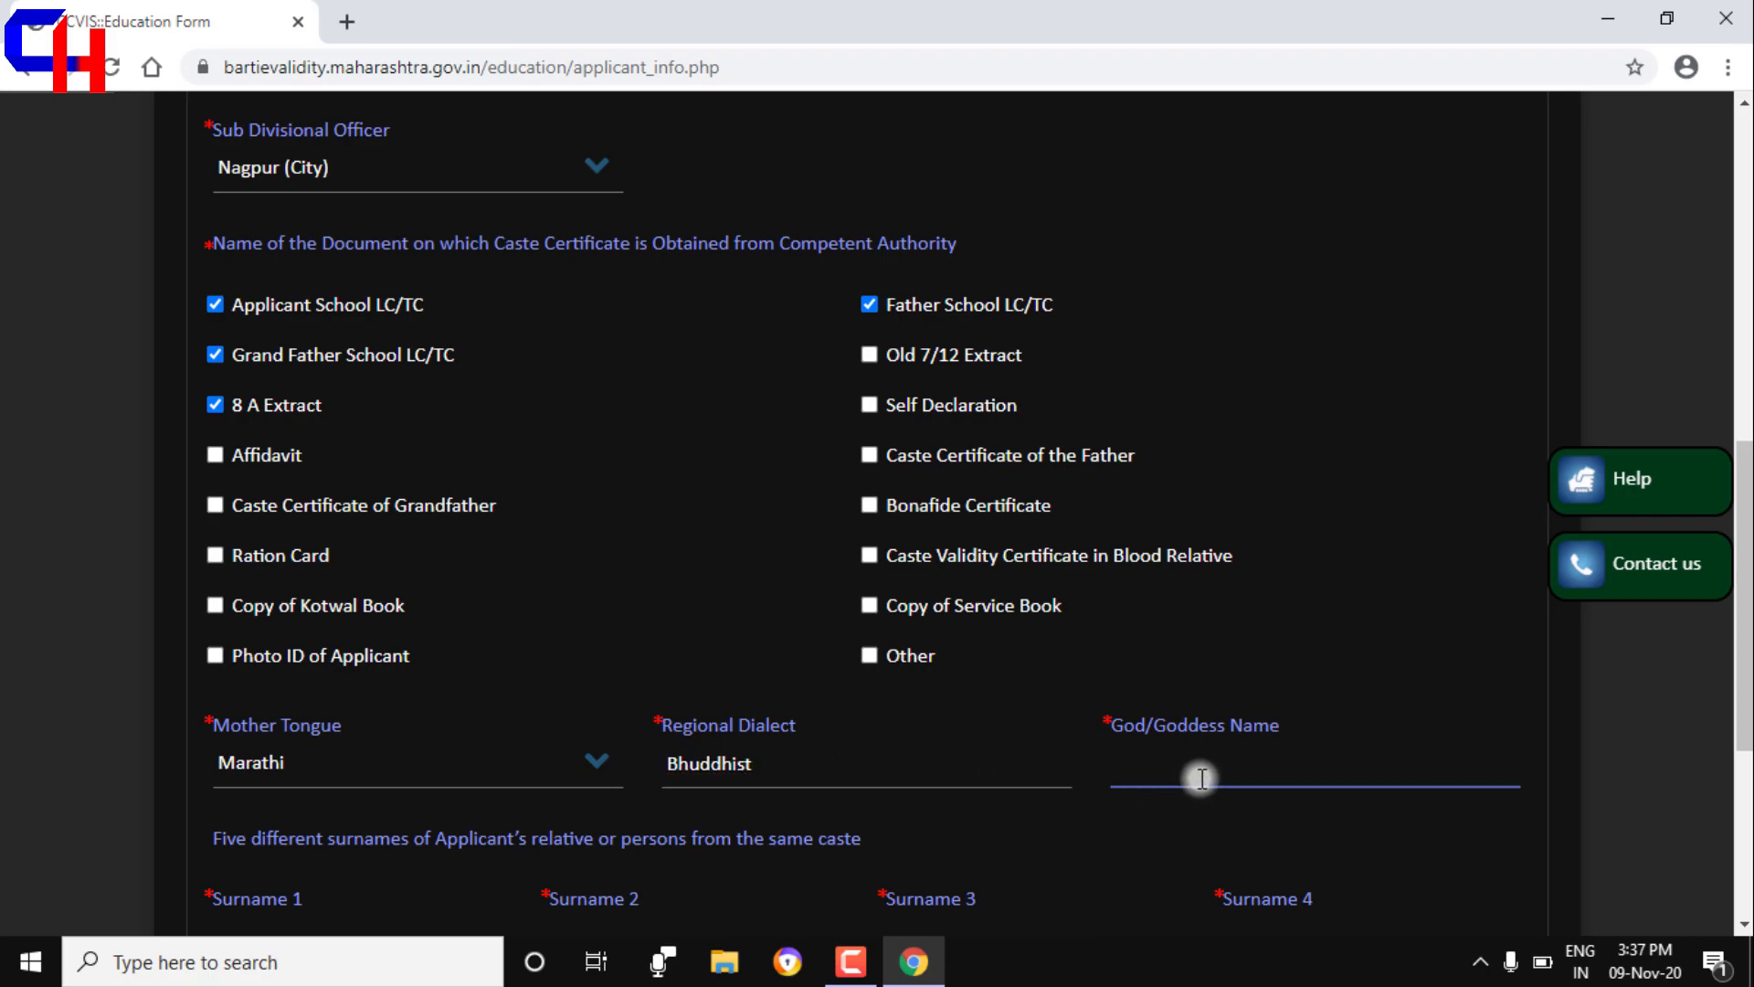
{"action": "type", "text": "Buddha"}
Fill in relative Surnames 1–5 and save the applicant information.
{"action": "scroll", "coordinate": [1745, 658], "scroll_direction": "down", "scroll_amount": 3}
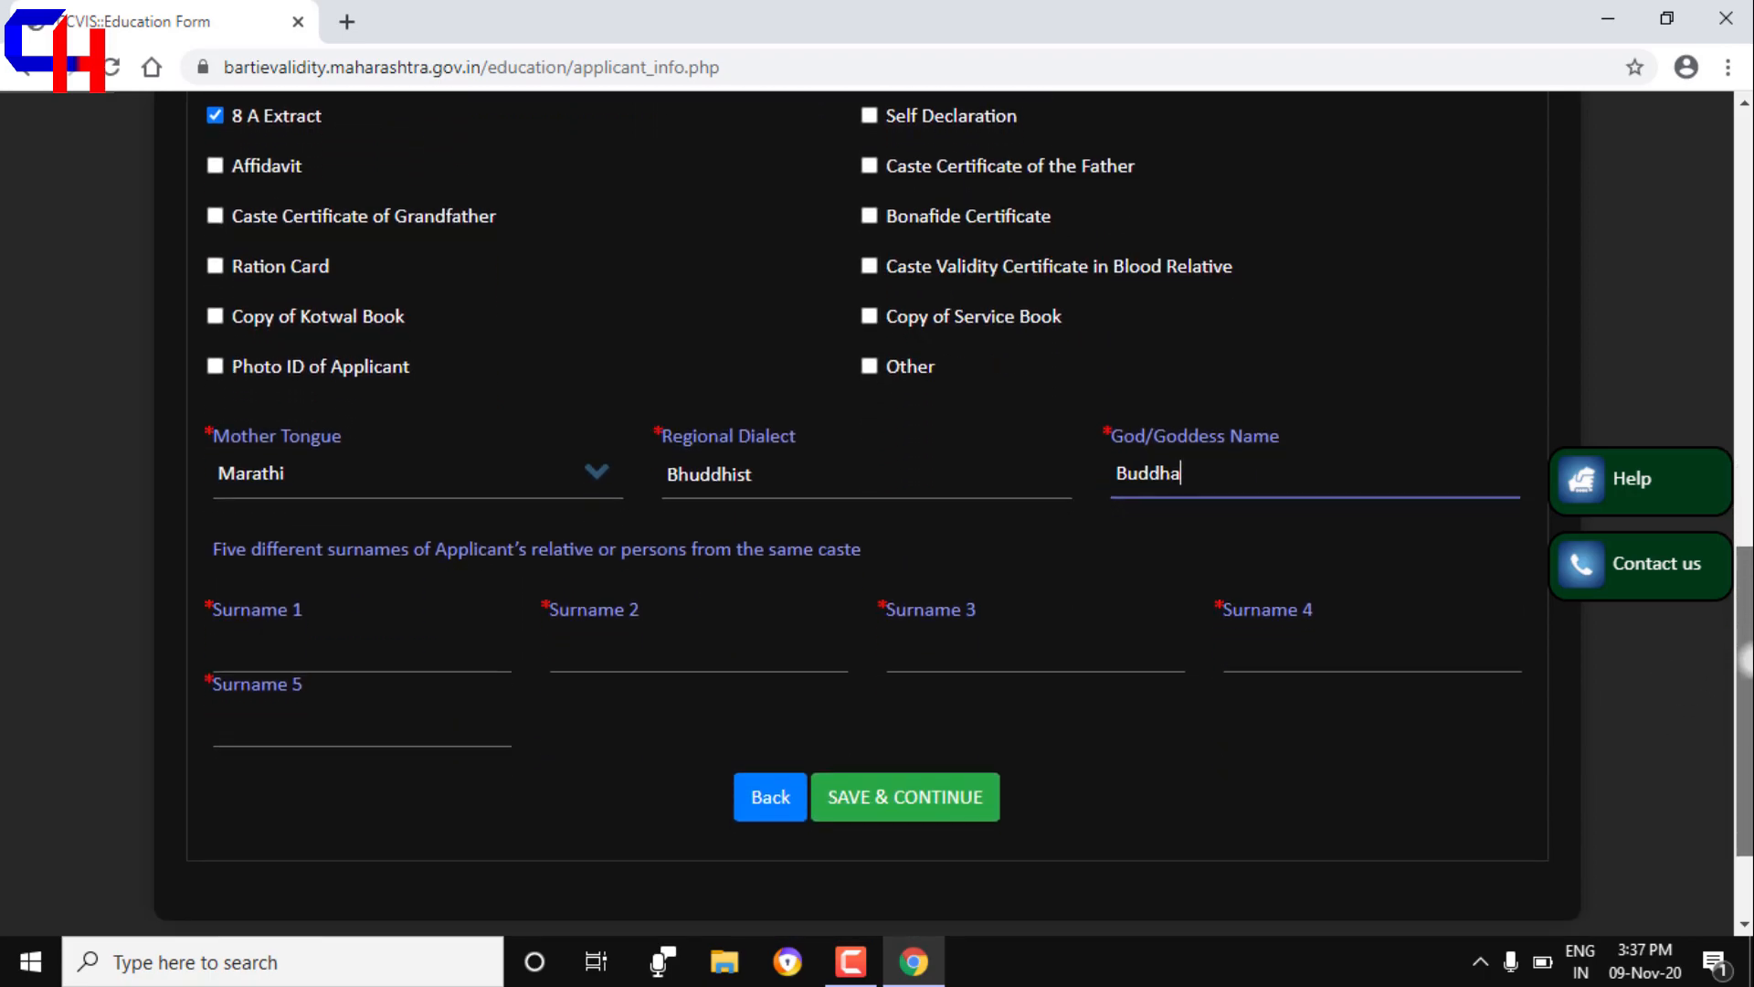
{"action": "left_click", "coordinate": [370, 628]}
{"action": "type", "text": "..."}
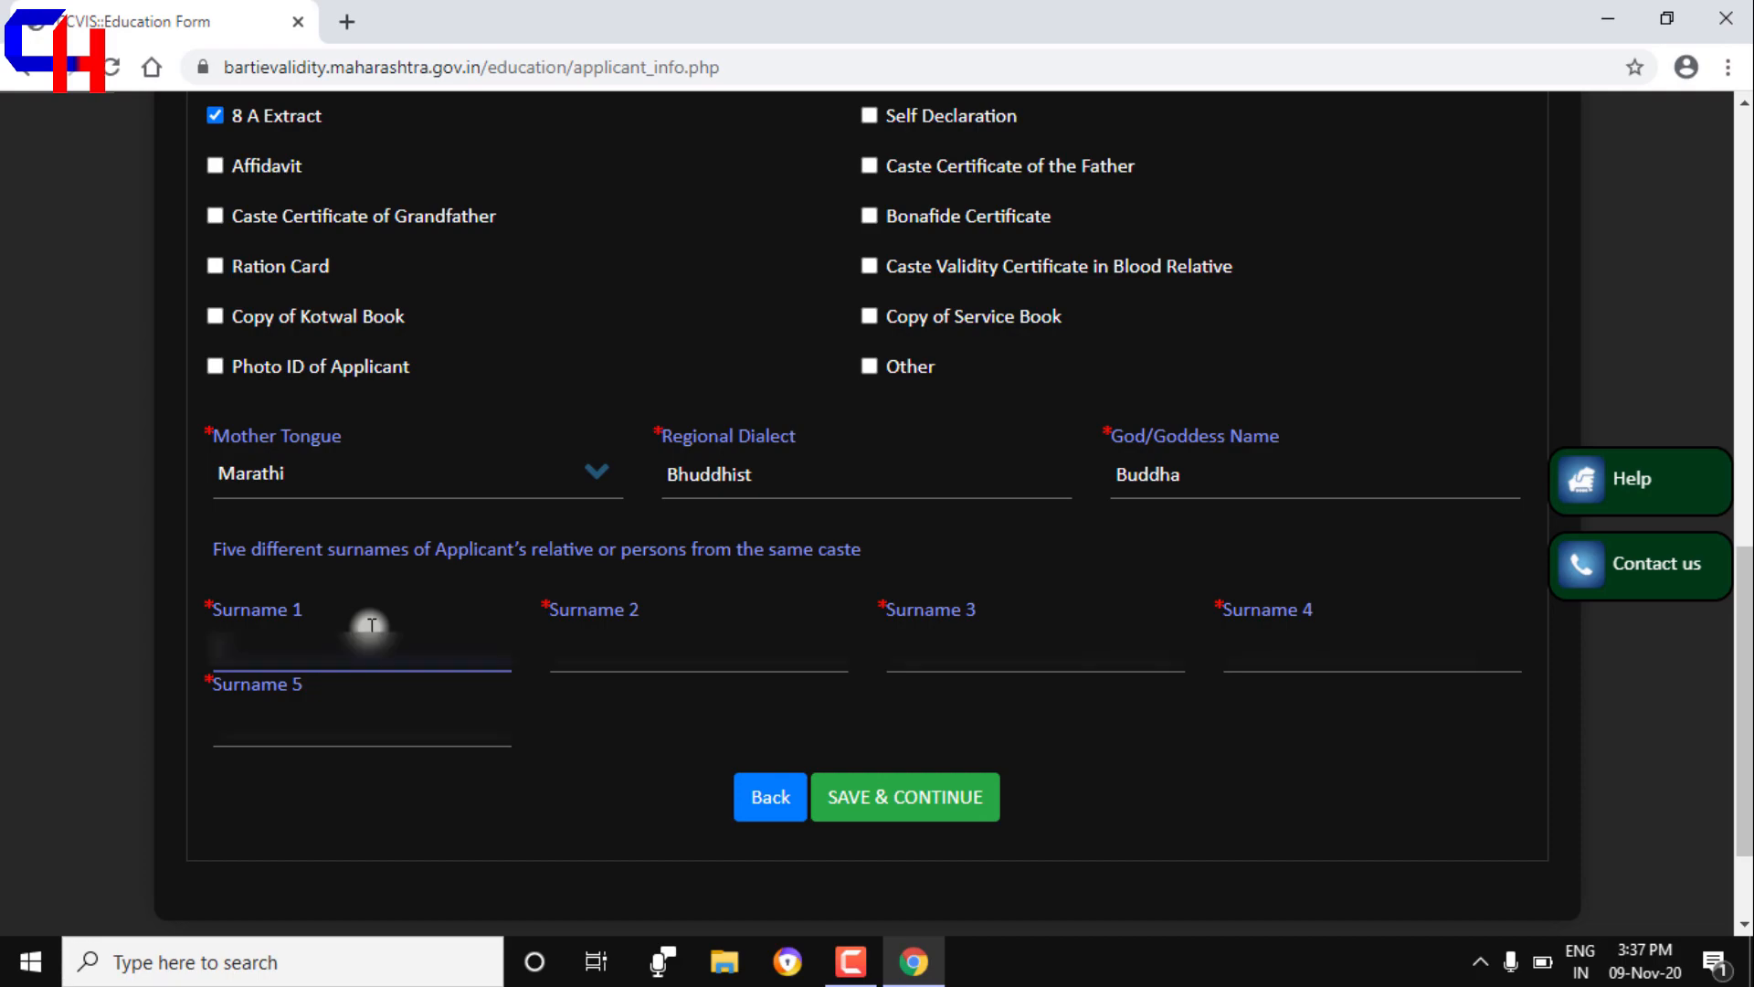
{"action": "left_click", "coordinate": [669, 645]}
{"action": "type", "text": "..."}
{"action": "left_click", "coordinate": [969, 645]}
{"action": "type", "text": "..."}
{"action": "left_click", "coordinate": [1291, 650]}
{"action": "type", "text": "..."}
{"action": "left_click", "coordinate": [353, 720]}
{"action": "type", "text": "..."}
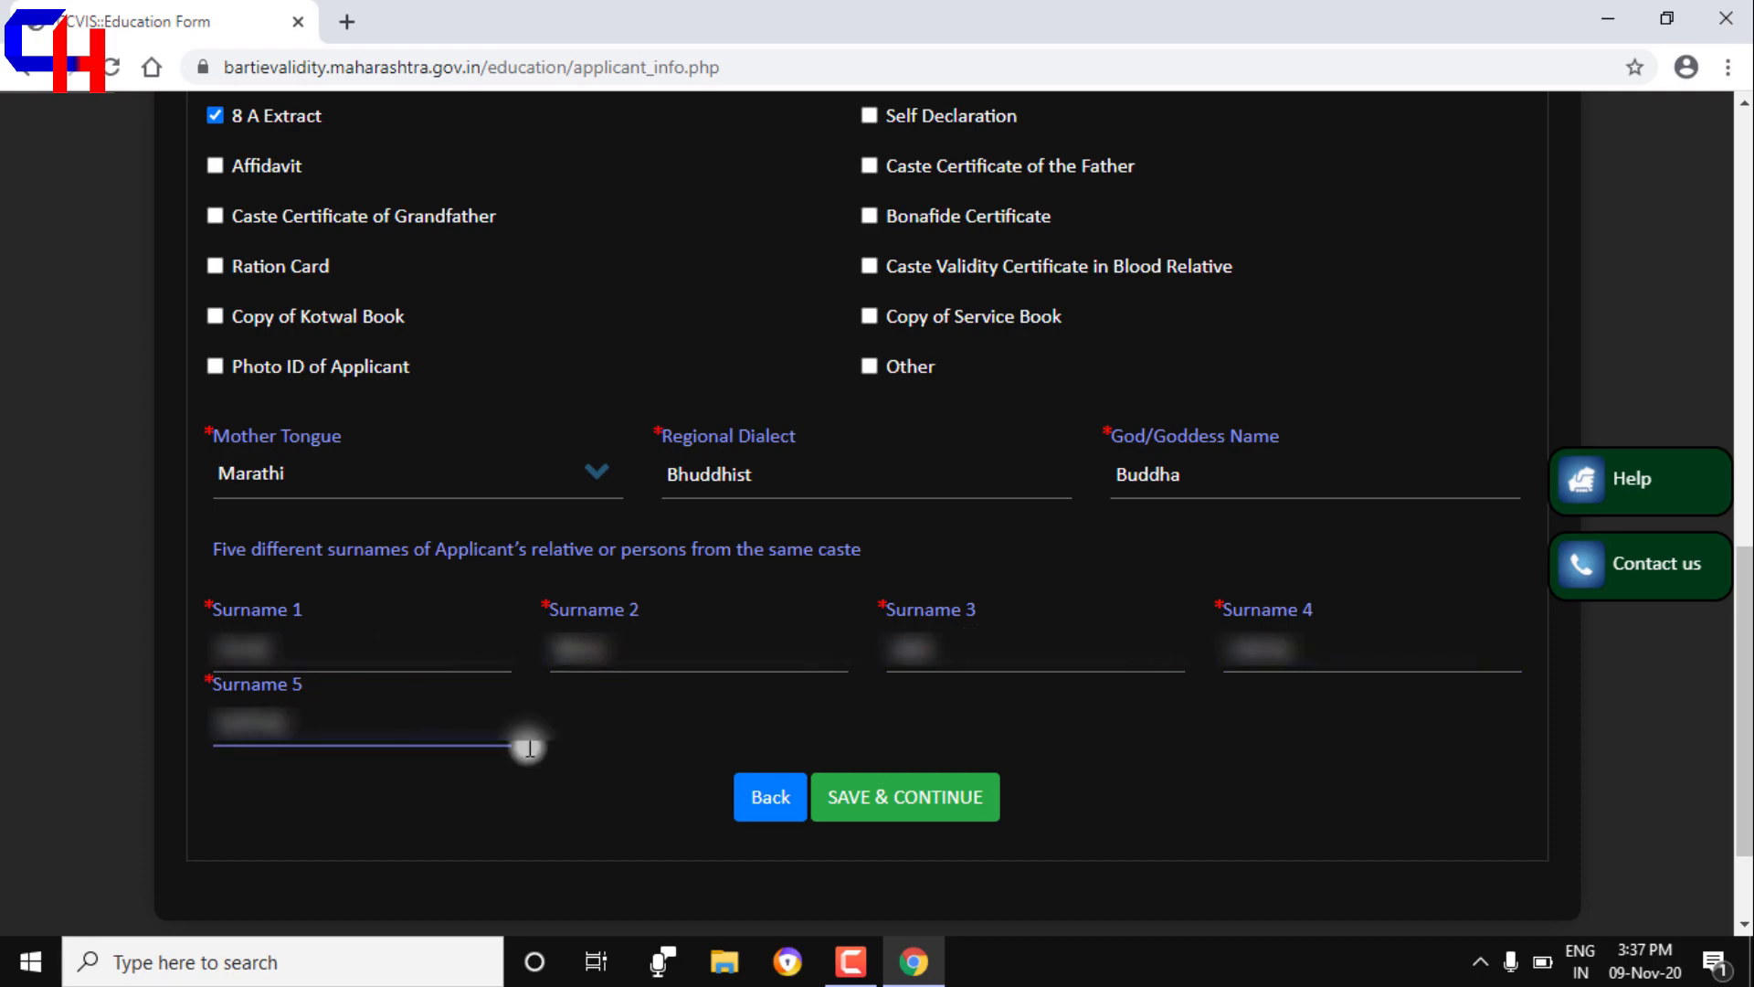
{"action": "left_click", "coordinate": [875, 809]}
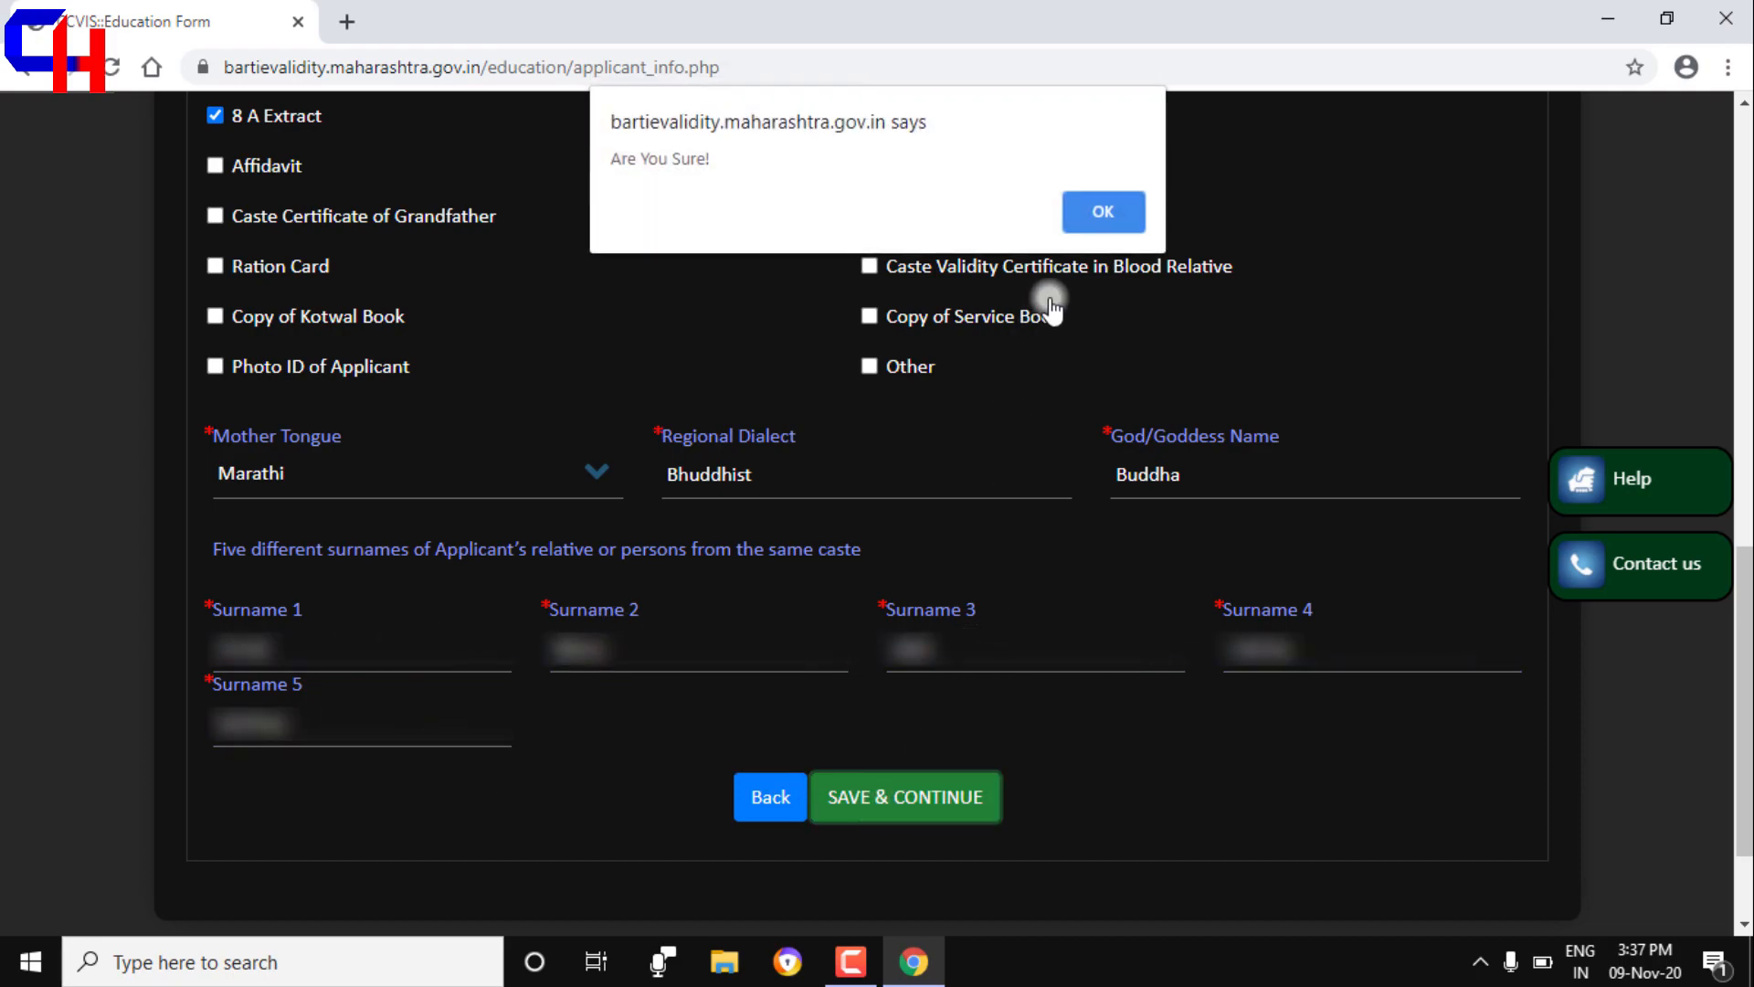
{"action": "left_click", "coordinate": [1081, 221]}
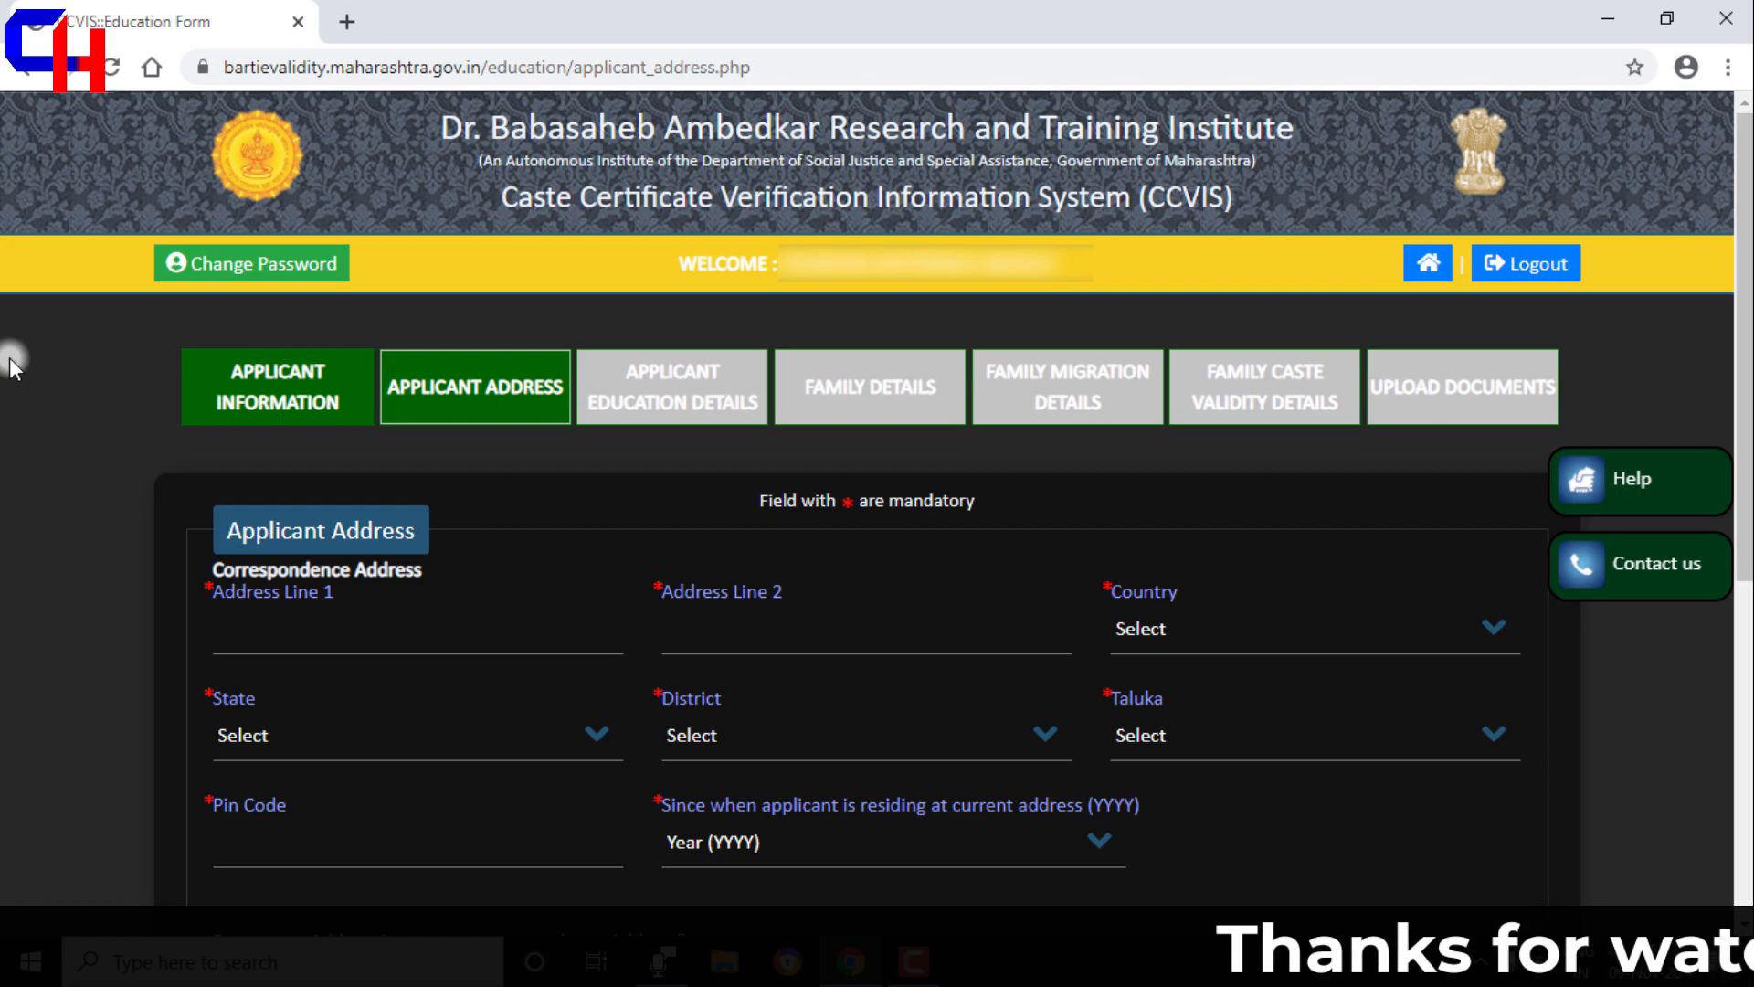
Enter the correspondence address lines and set country India and state Maharashtra.
{"action": "scroll", "coordinate": [1745, 329], "scroll_direction": "down", "scroll_amount": 2}
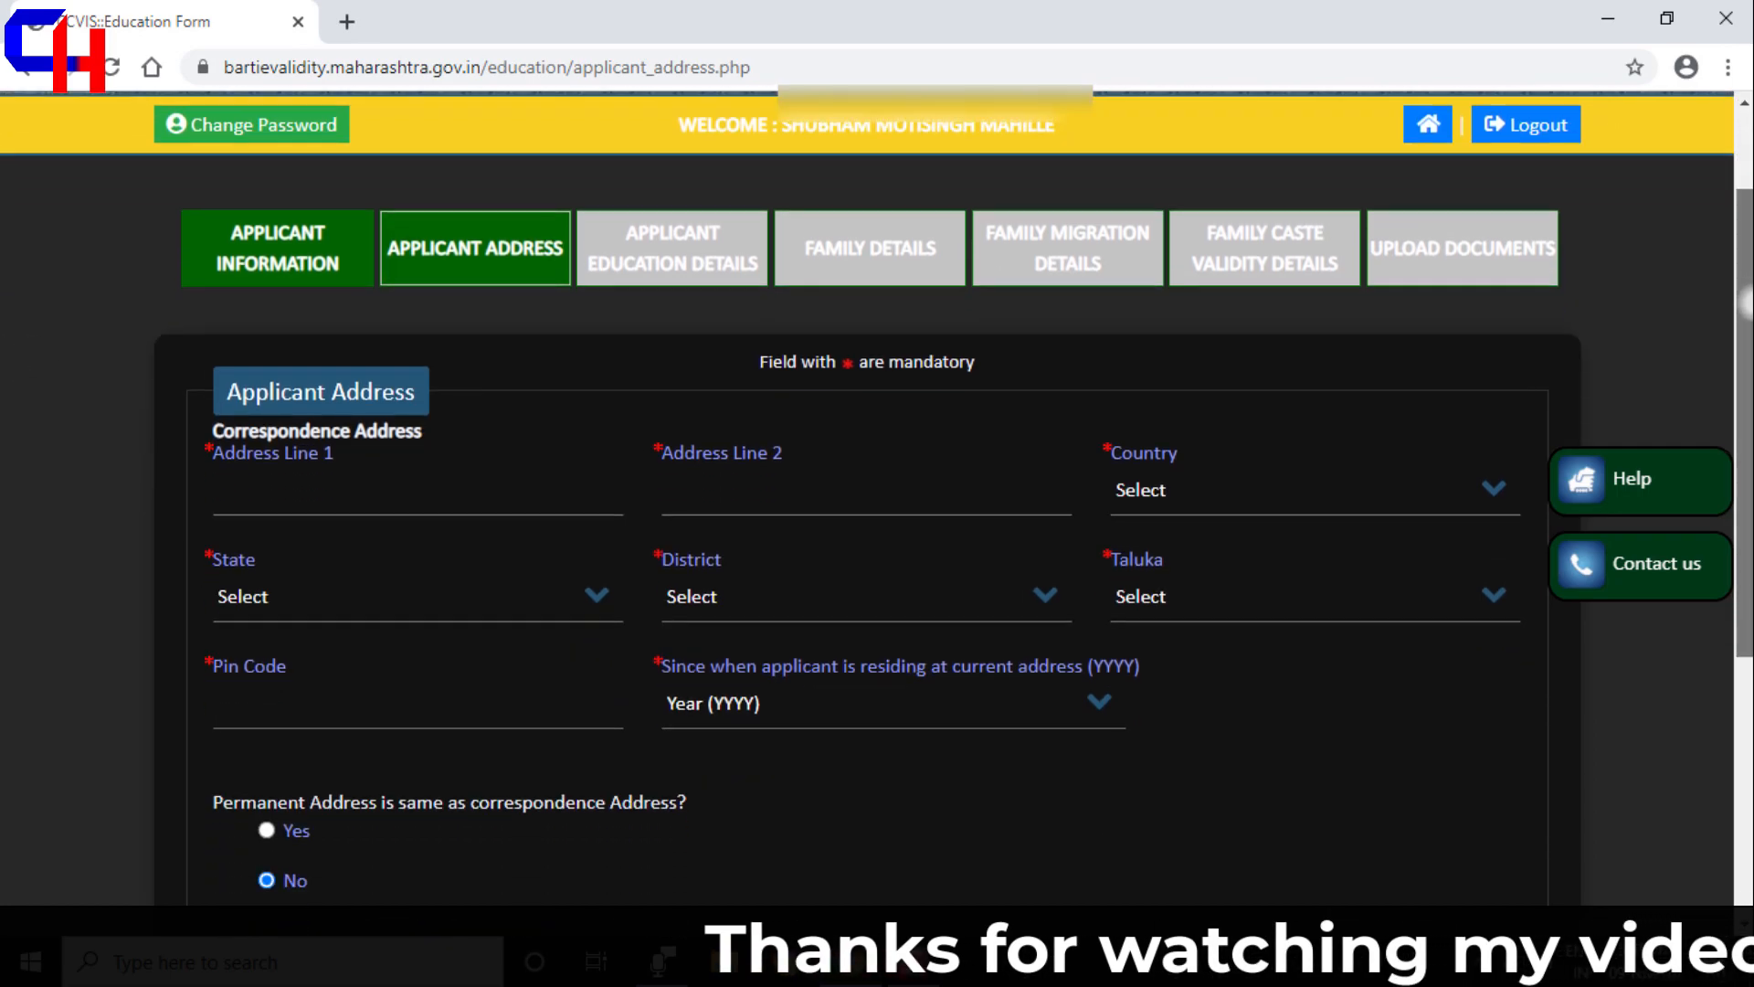
{"action": "scroll", "coordinate": [867, 261], "scroll_direction": "down", "scroll_amount": 1}
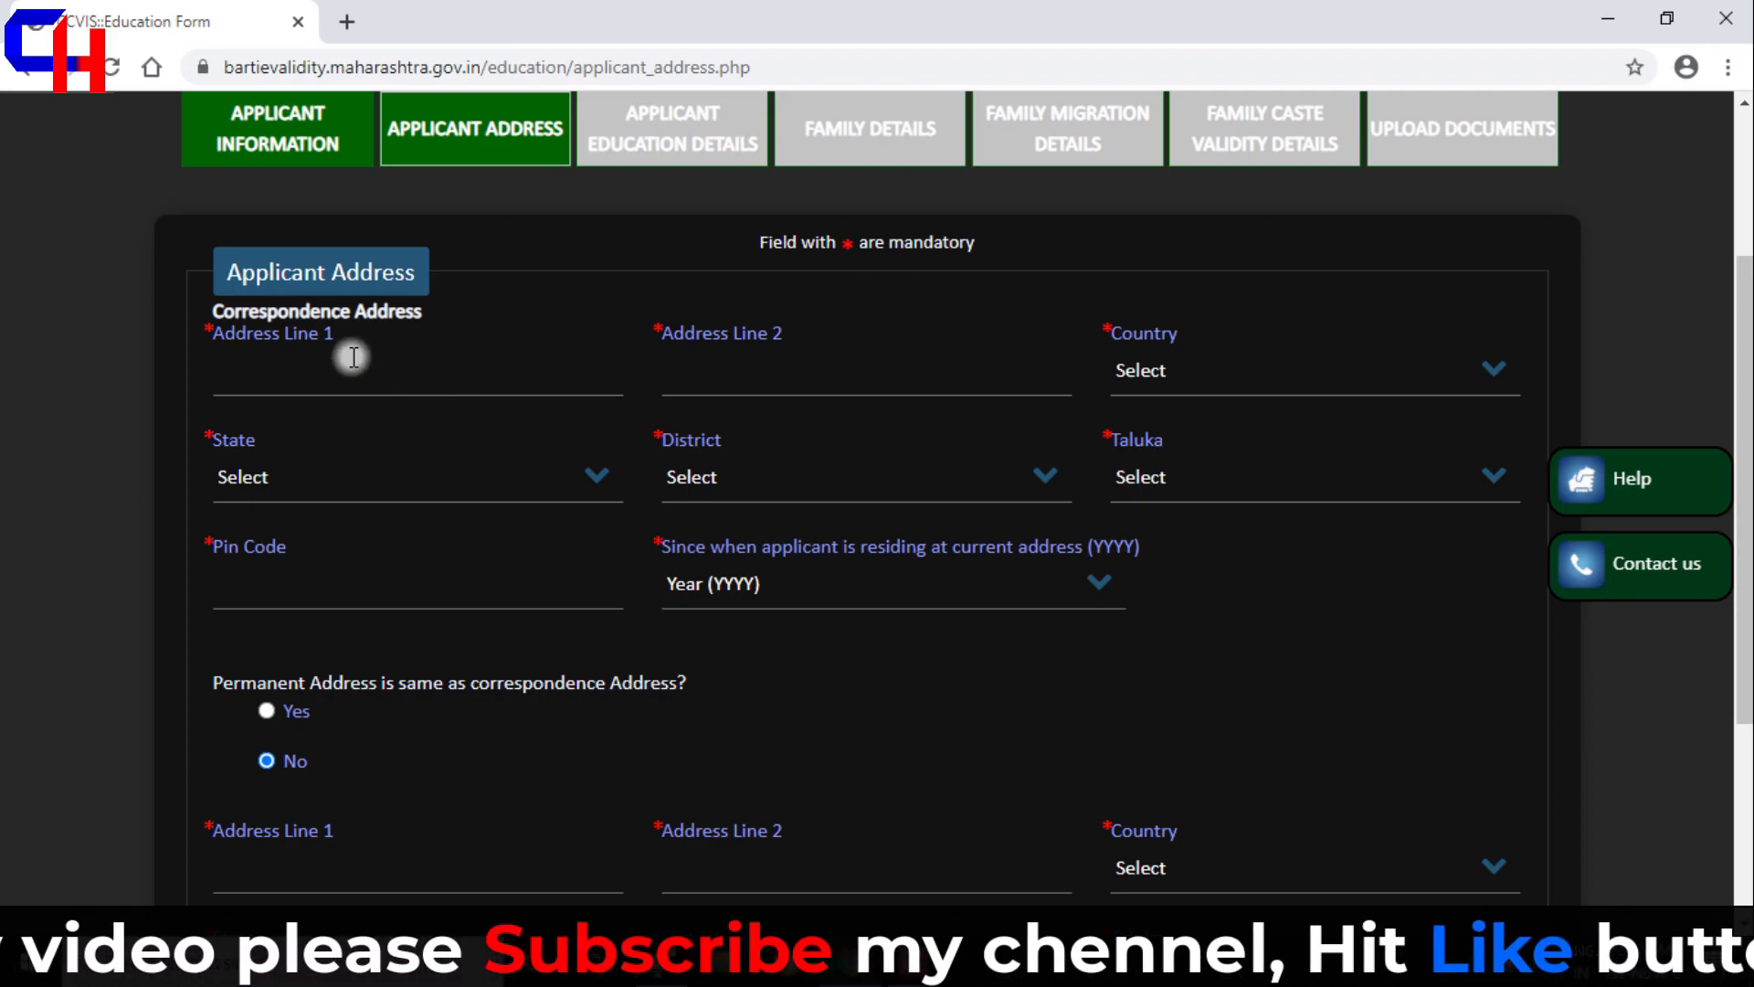
{"action": "scroll", "coordinate": [551, 354], "scroll_direction": "down", "scroll_amount": 2}
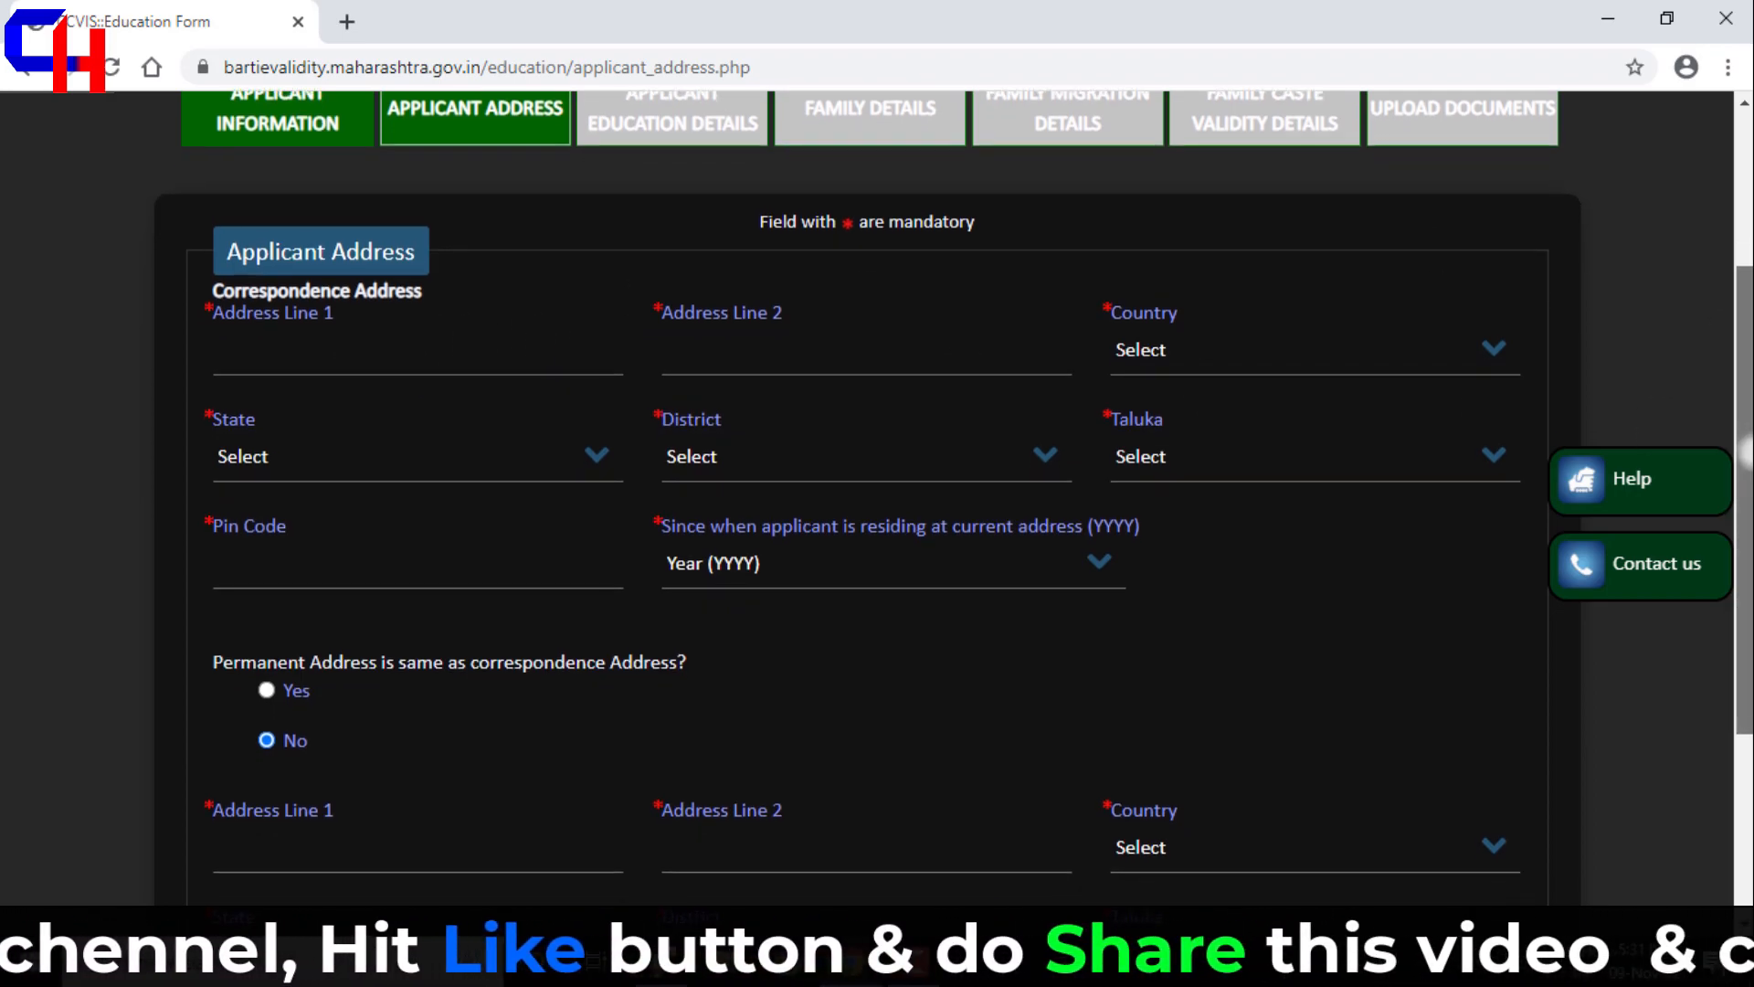
{"action": "left_click_drag", "start_coordinate": [1746, 502], "coordinate": [1747, 520]}
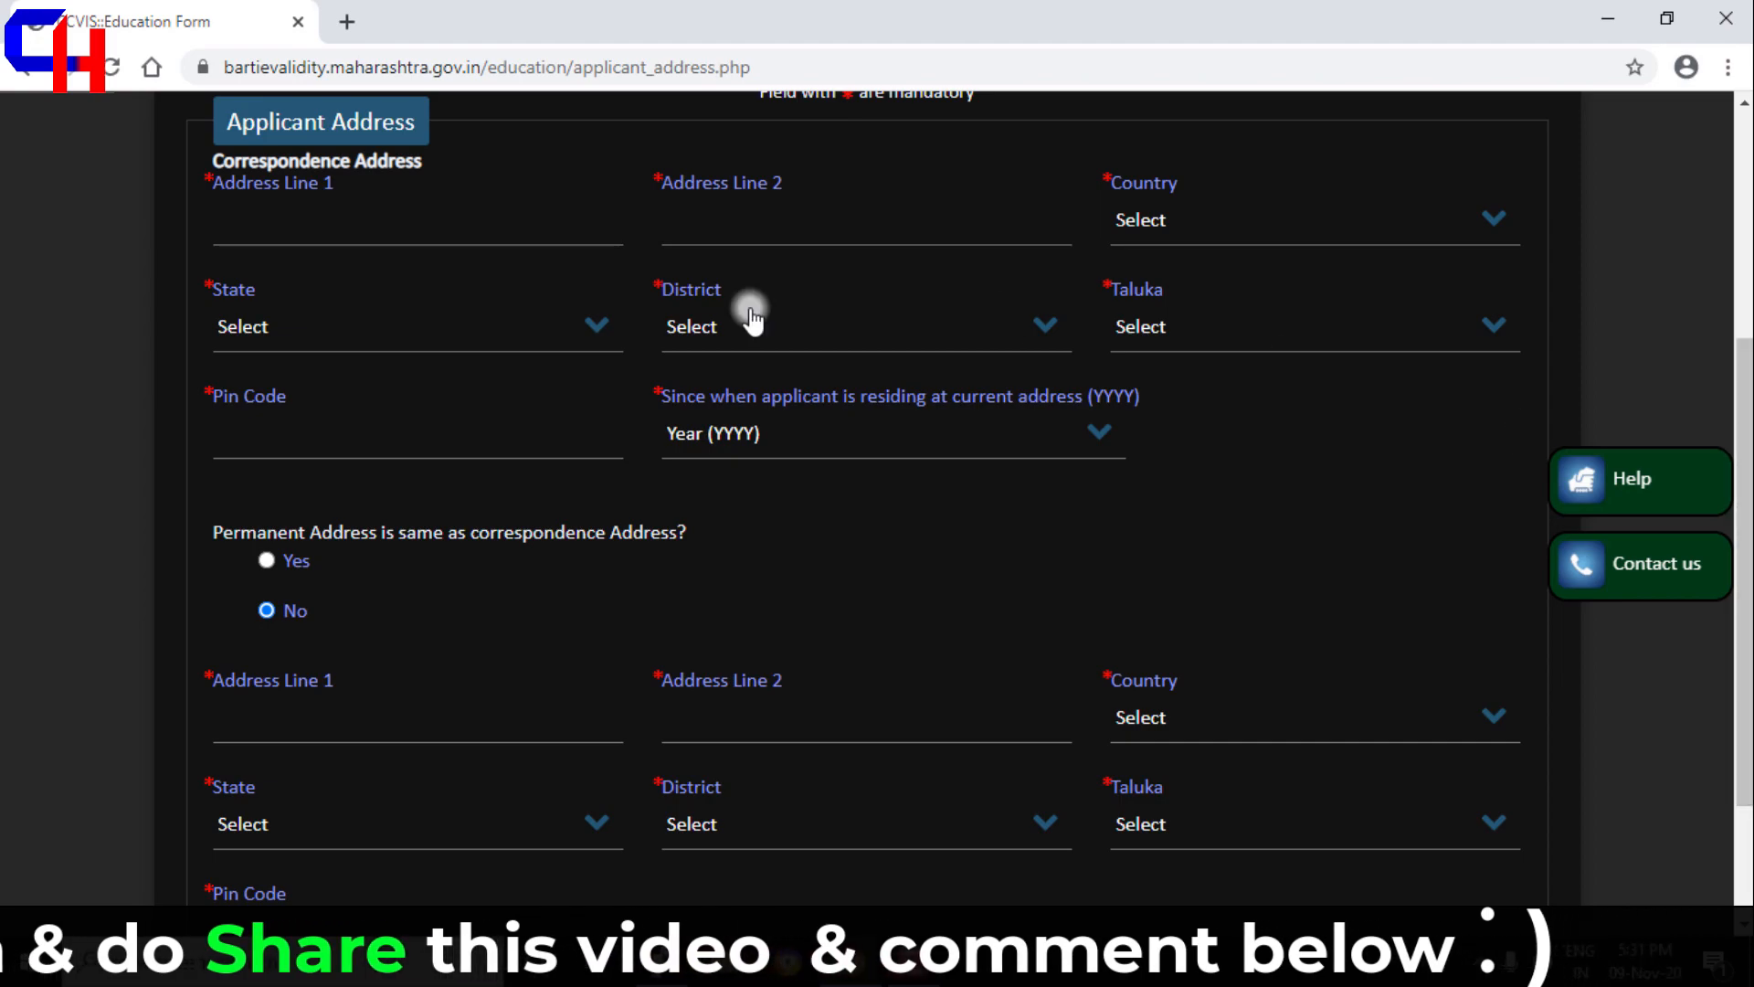
{"action": "left_click", "coordinate": [304, 203]}
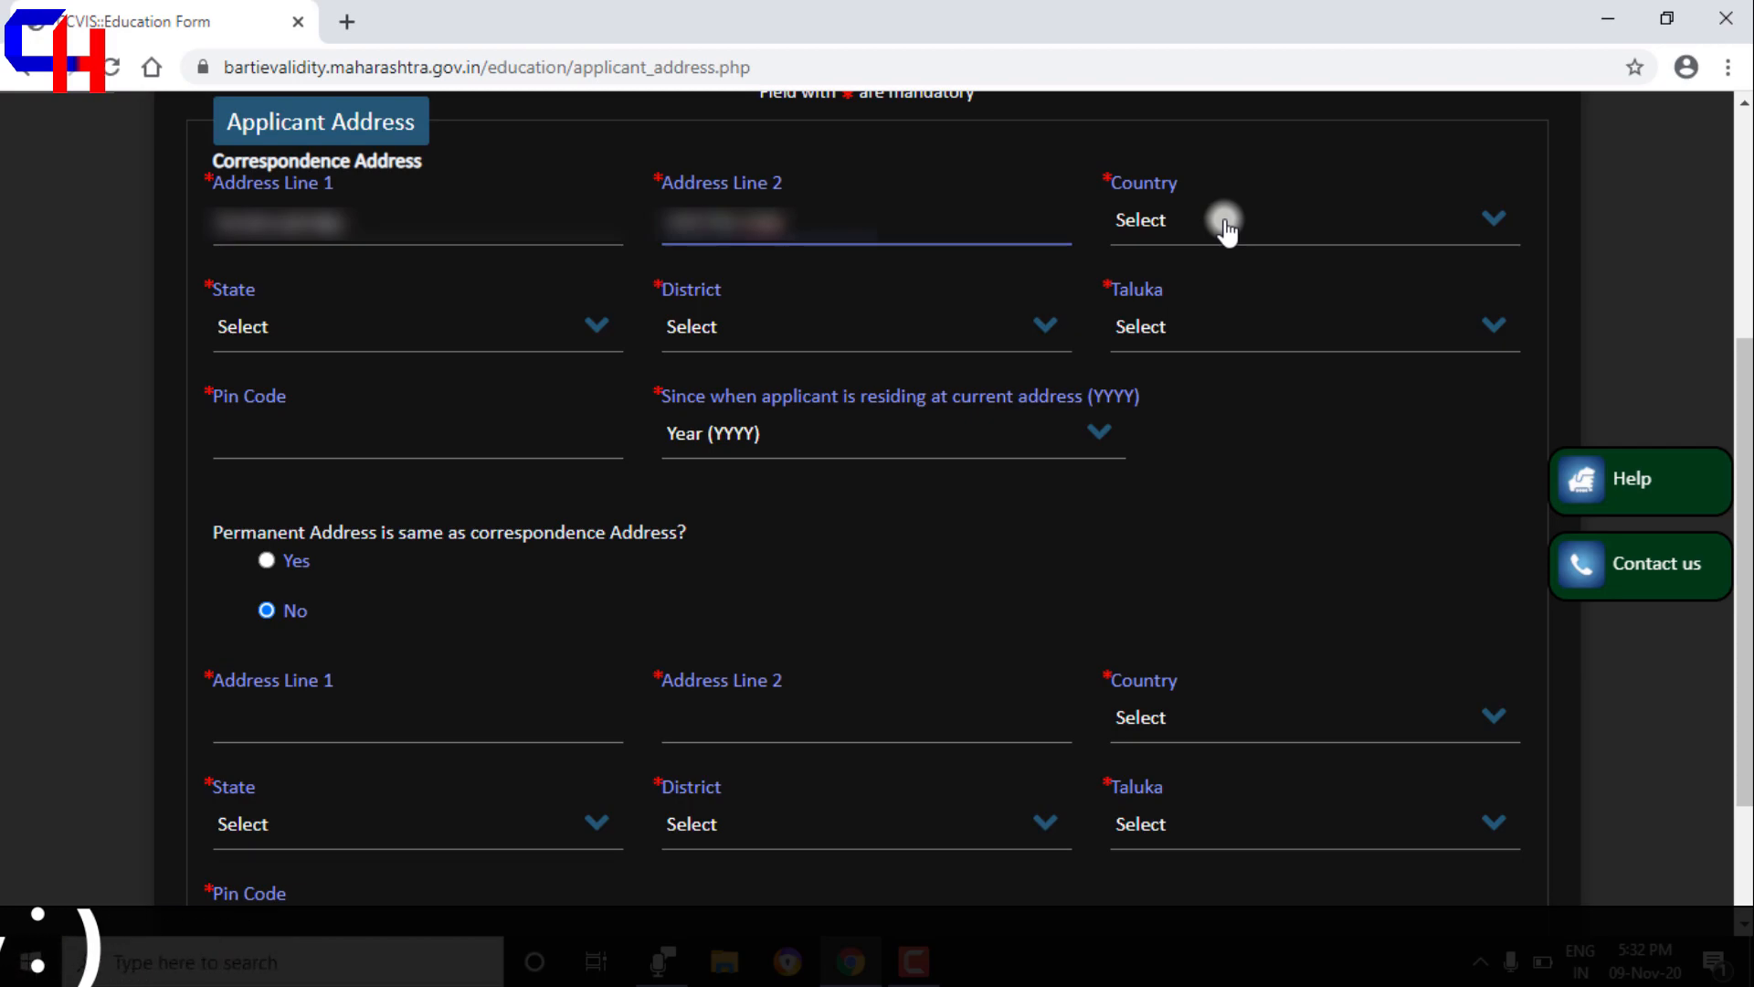
{"action": "left_click", "coordinate": [1224, 222]}
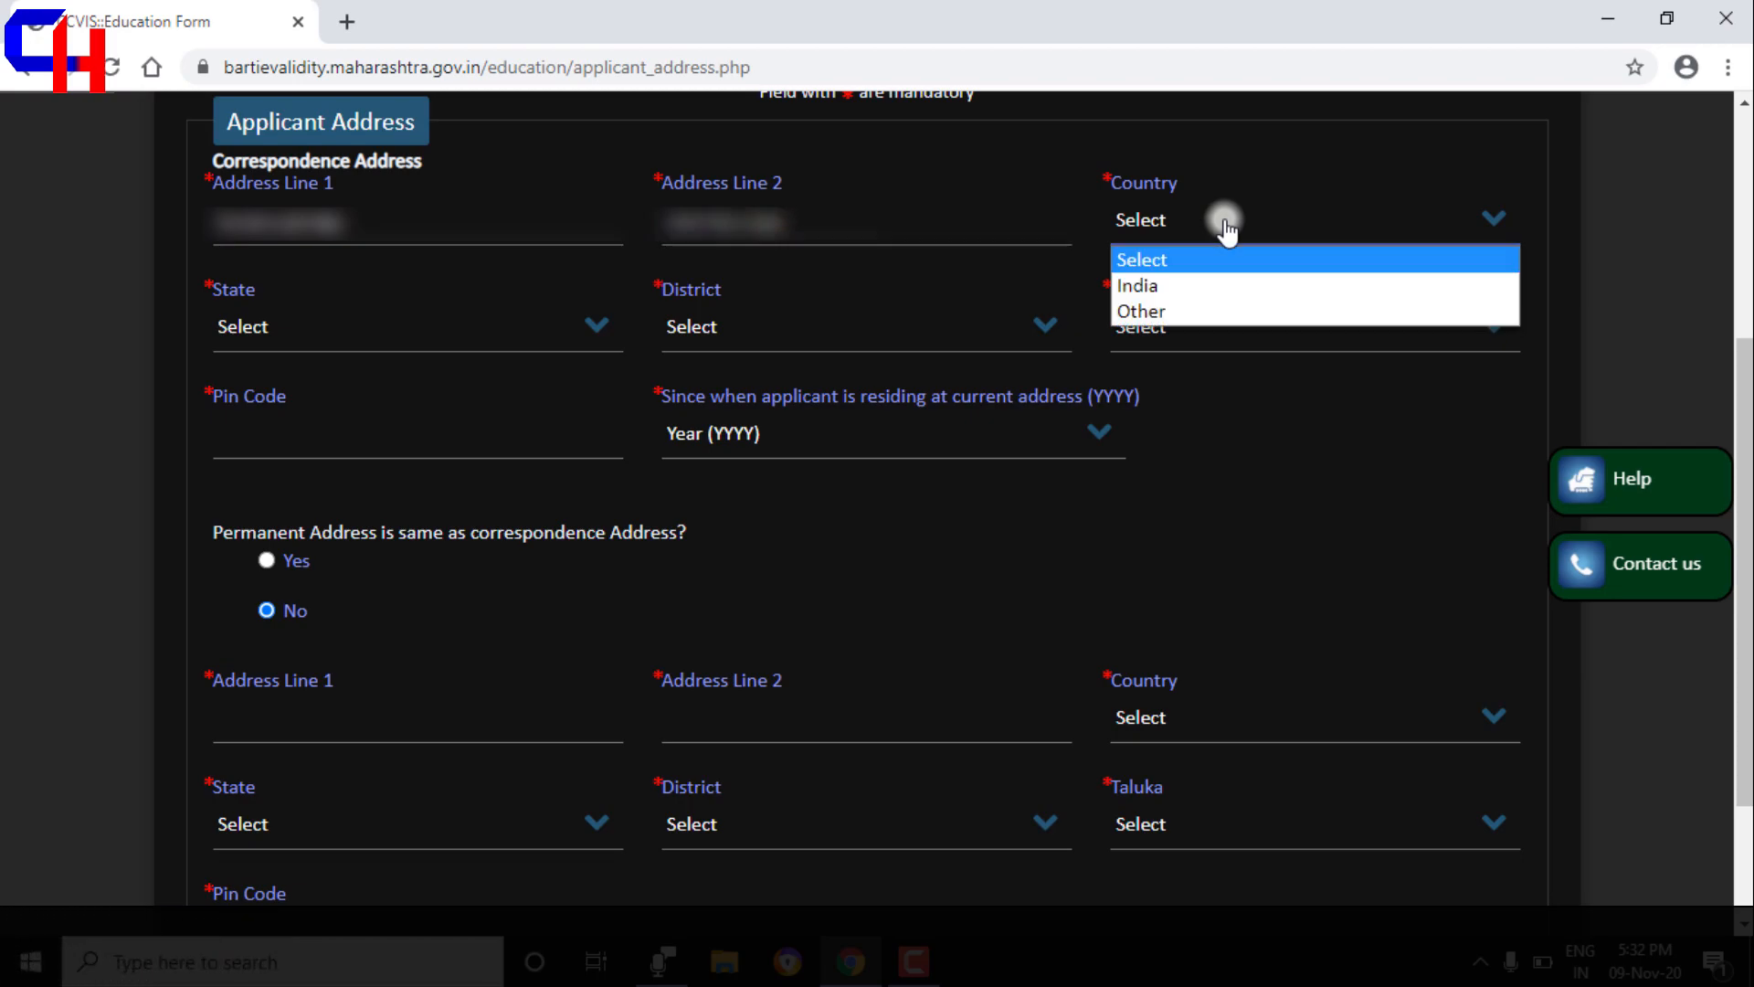
{"action": "left_click", "coordinate": [1228, 288]}
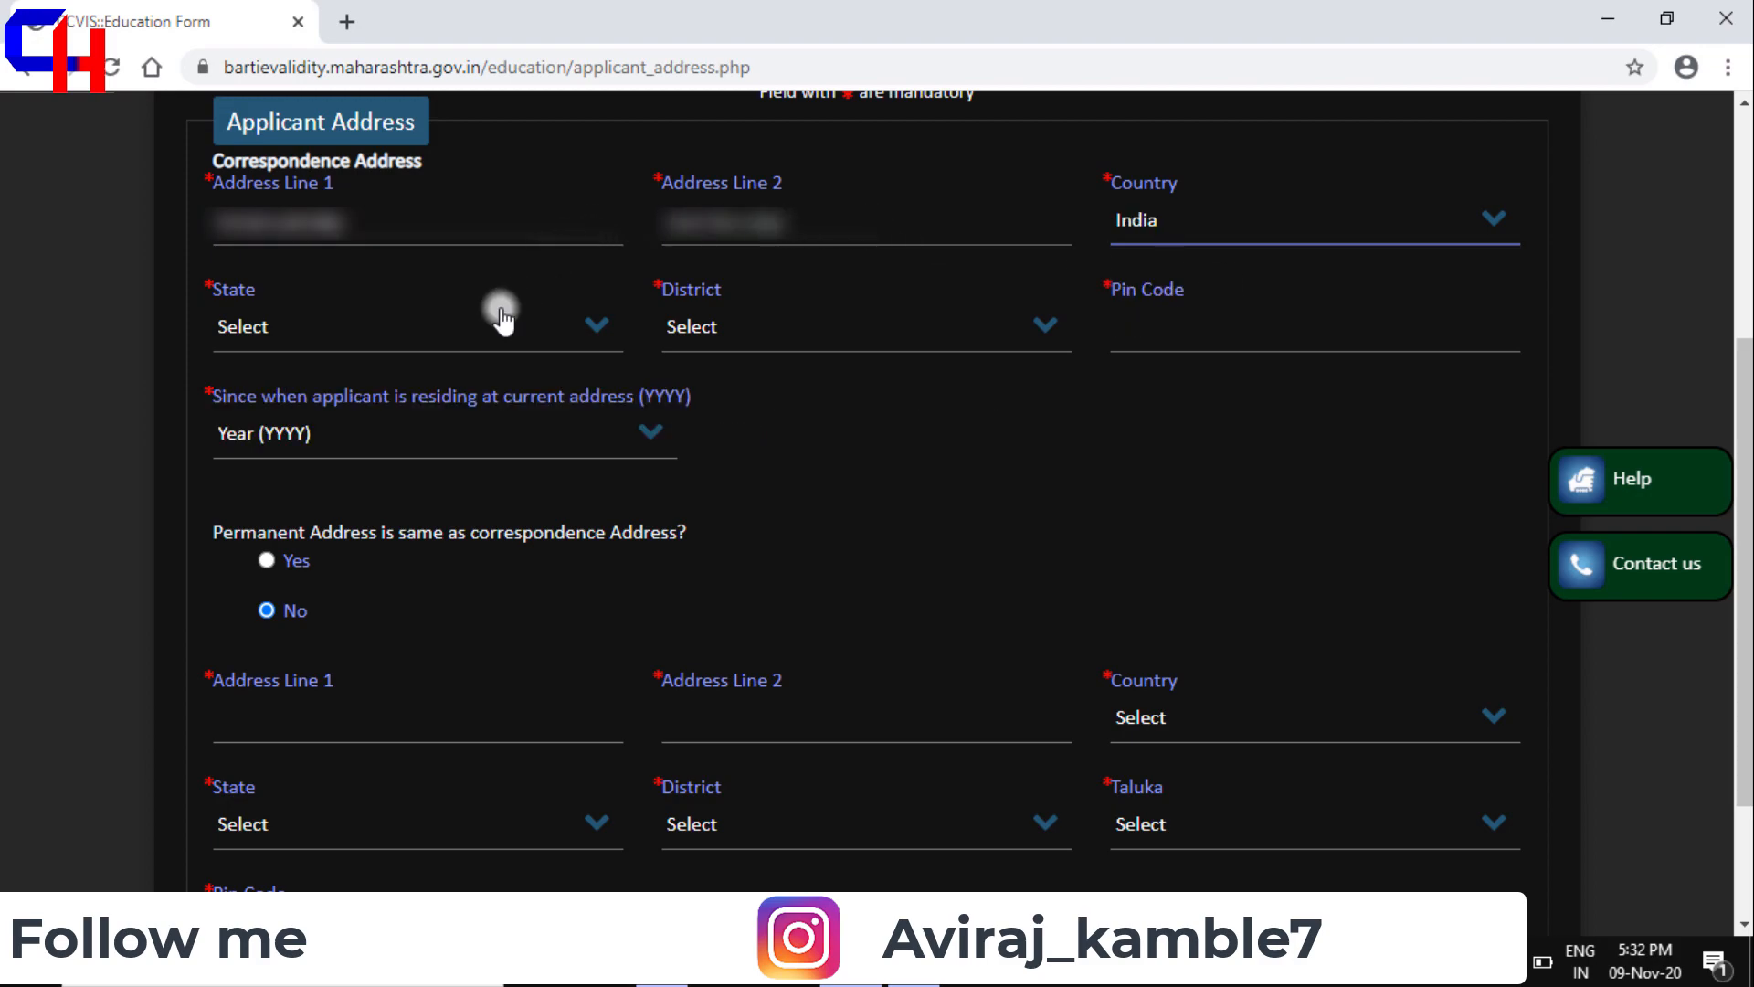
{"action": "left_click", "coordinate": [480, 344]}
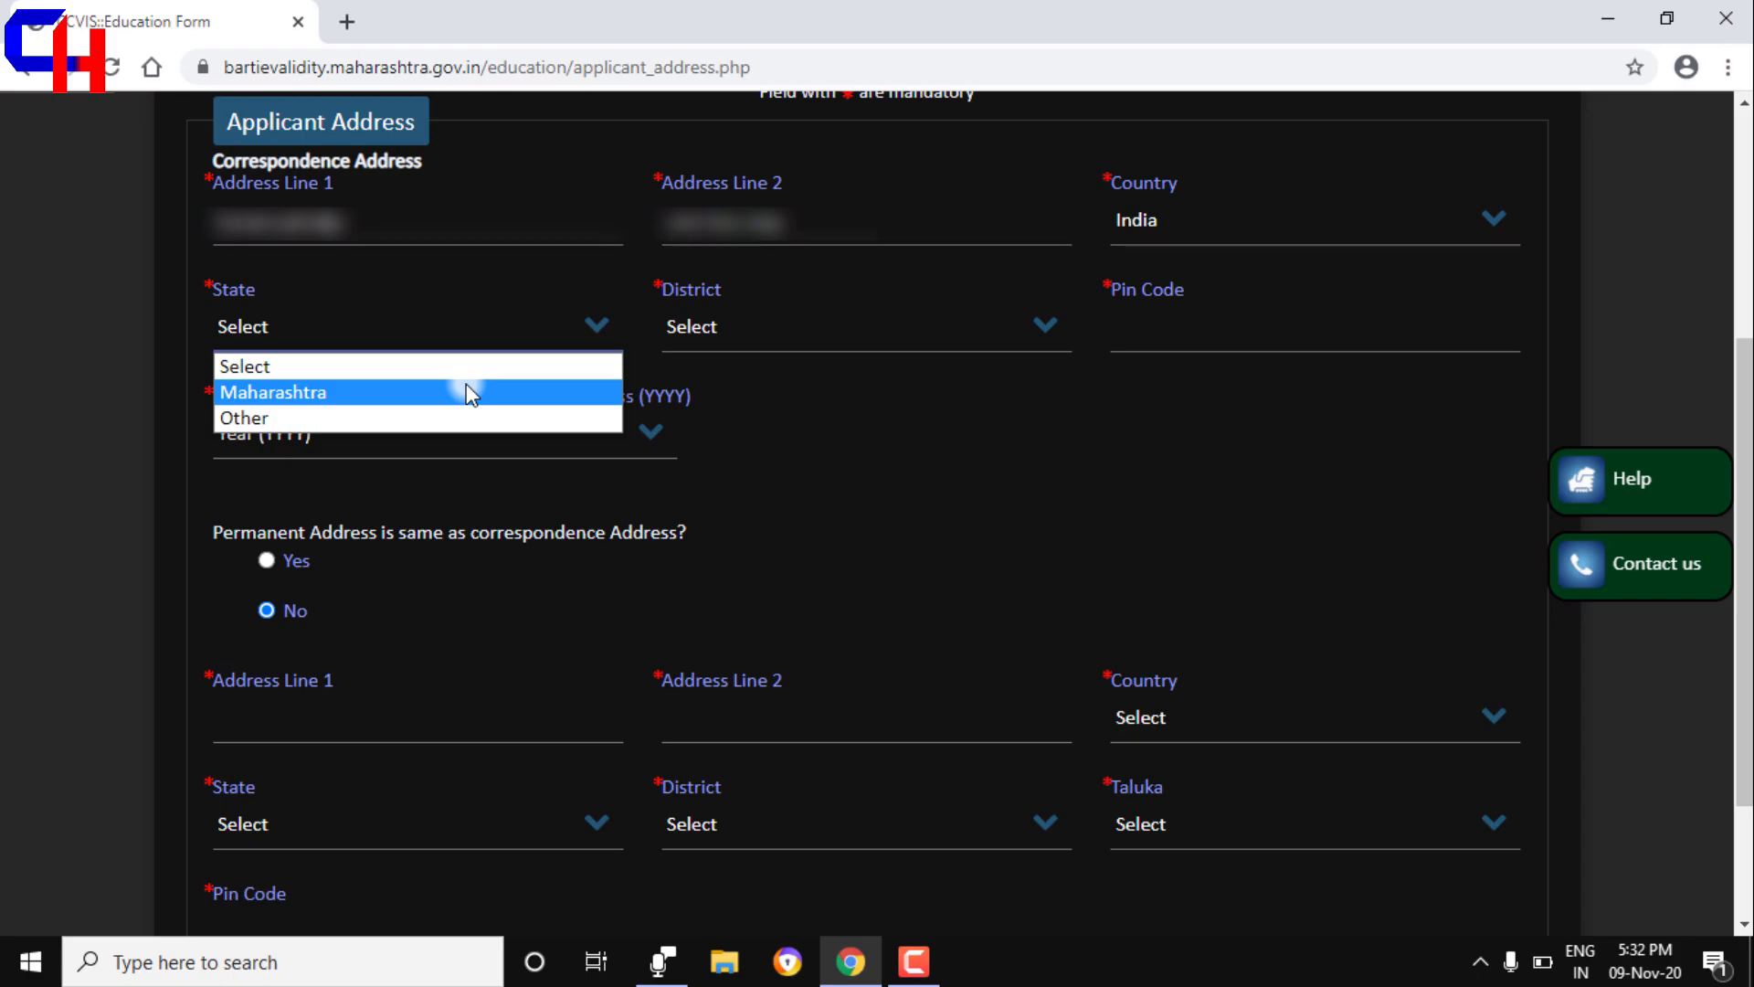
{"action": "left_click", "coordinate": [468, 393]}
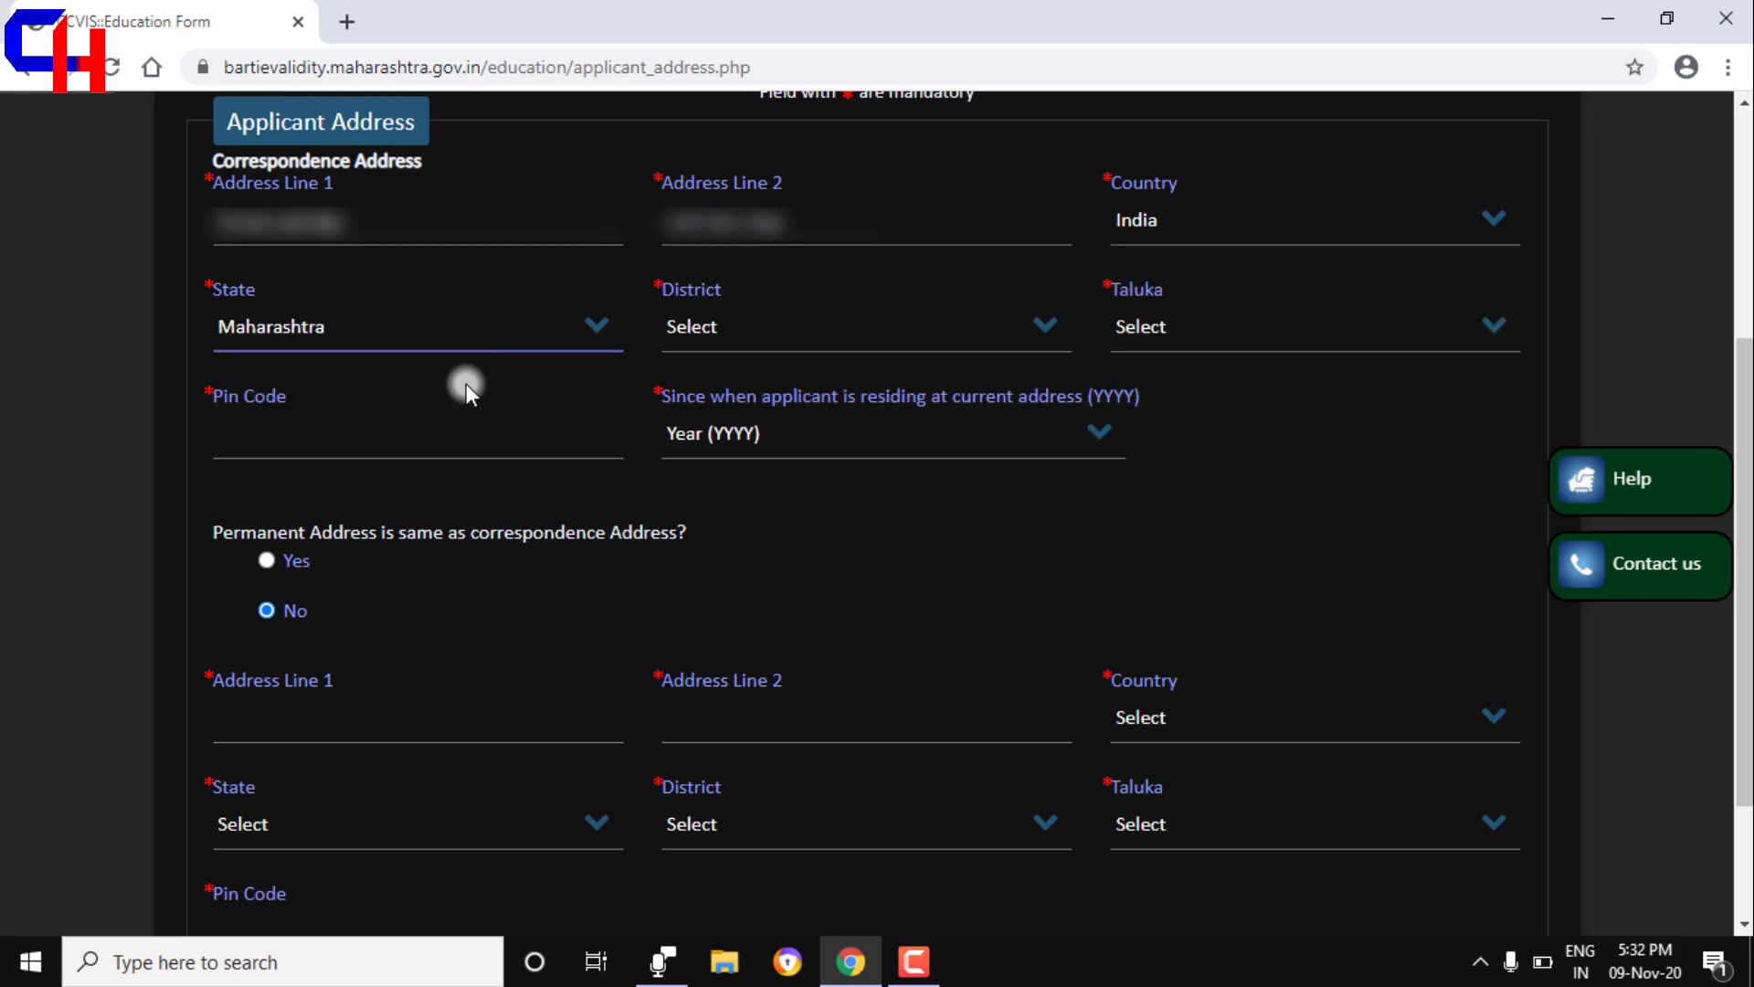
Set the correspondence district to Wardha and taluka to Karanja.
{"action": "left_click", "coordinate": [884, 345]}
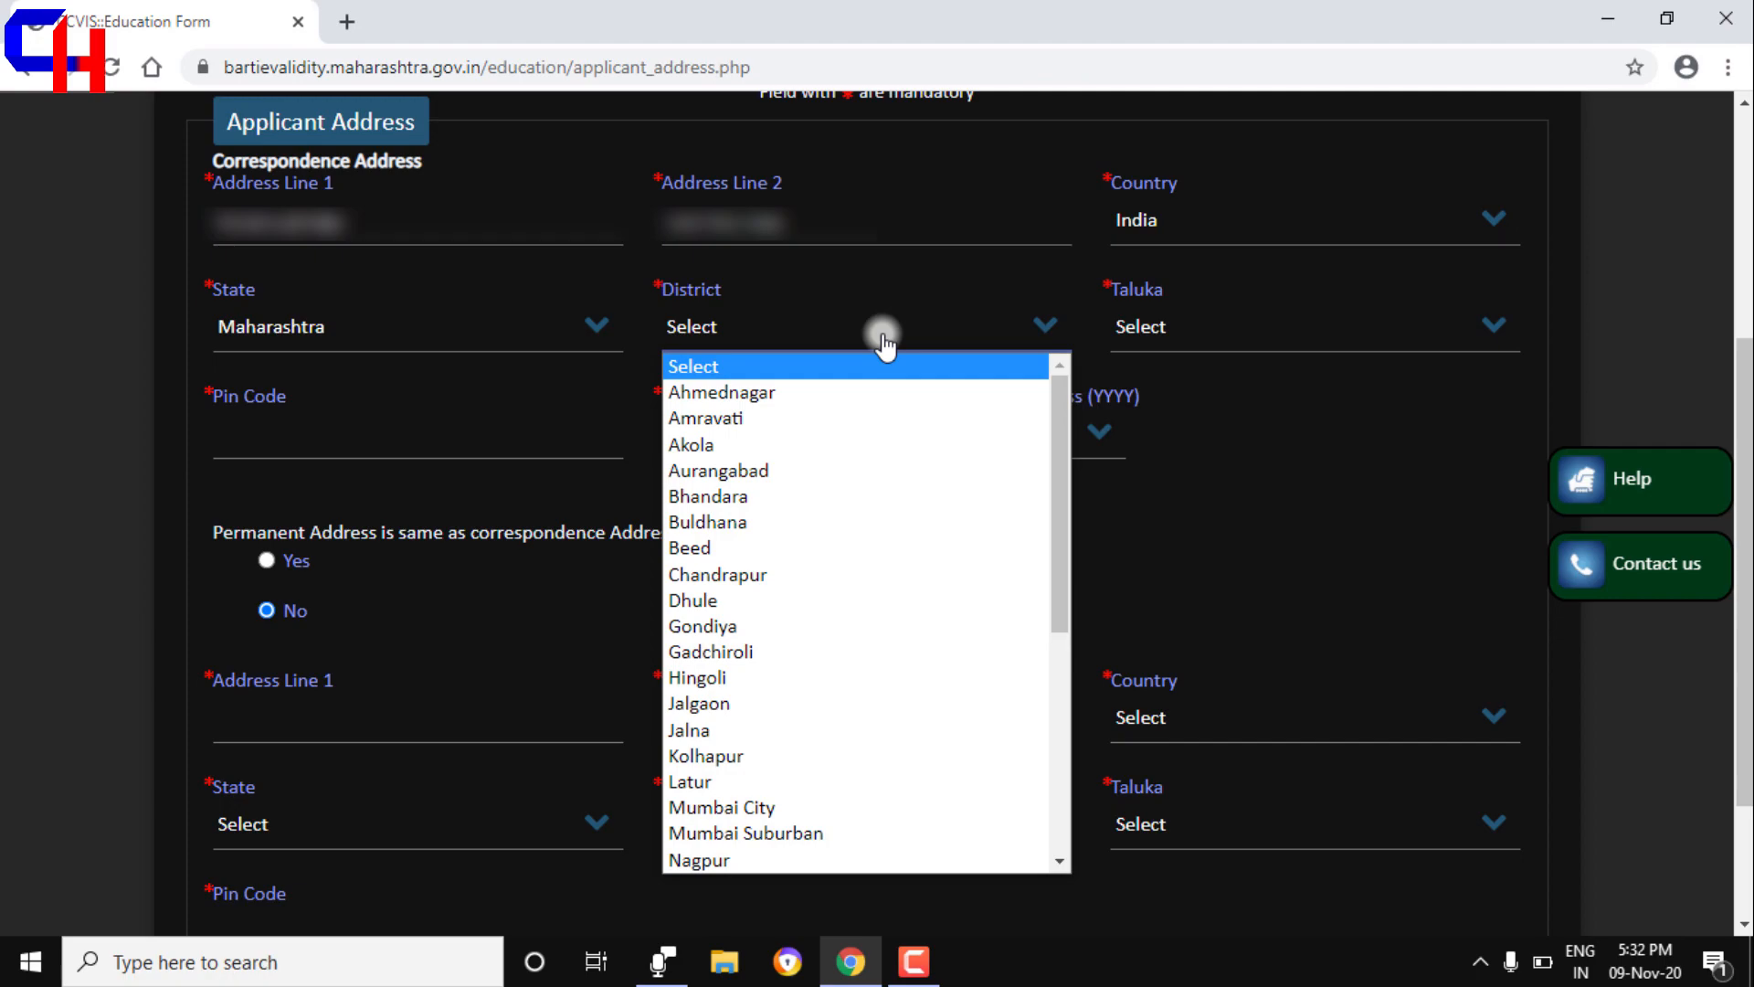
{"action": "left_click_drag", "start_coordinate": [1055, 475], "coordinate": [1069, 713]}
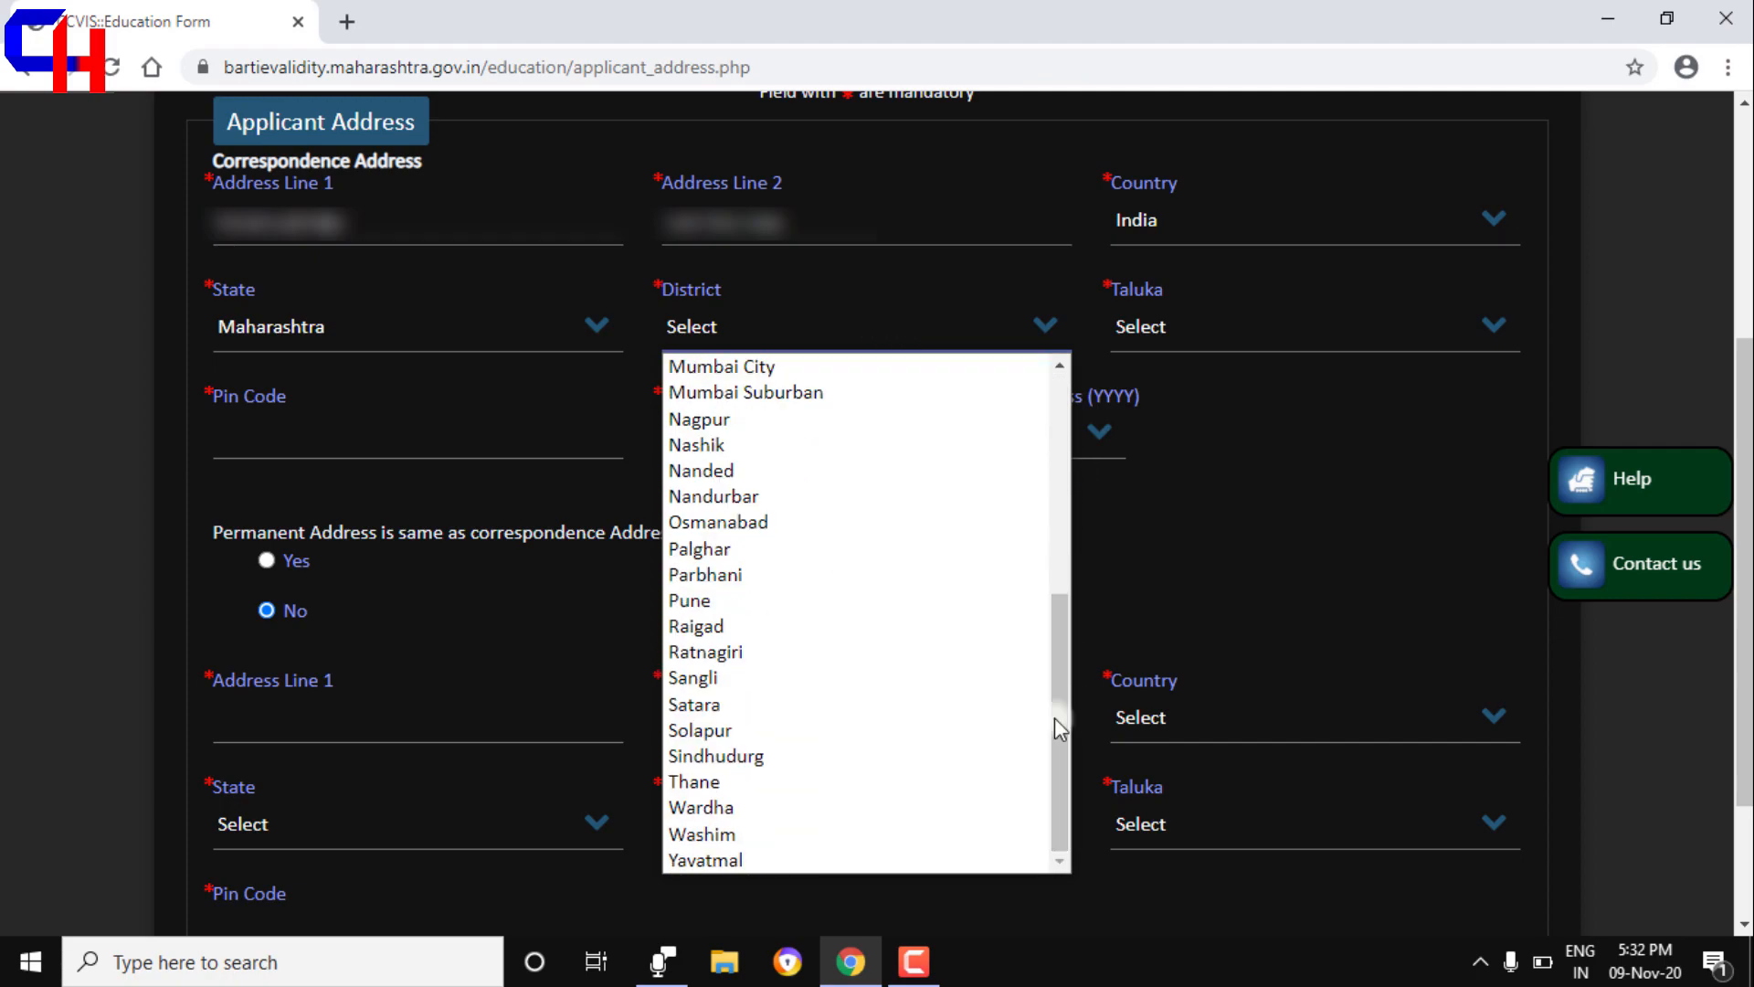
{"action": "left_click", "coordinate": [804, 815]}
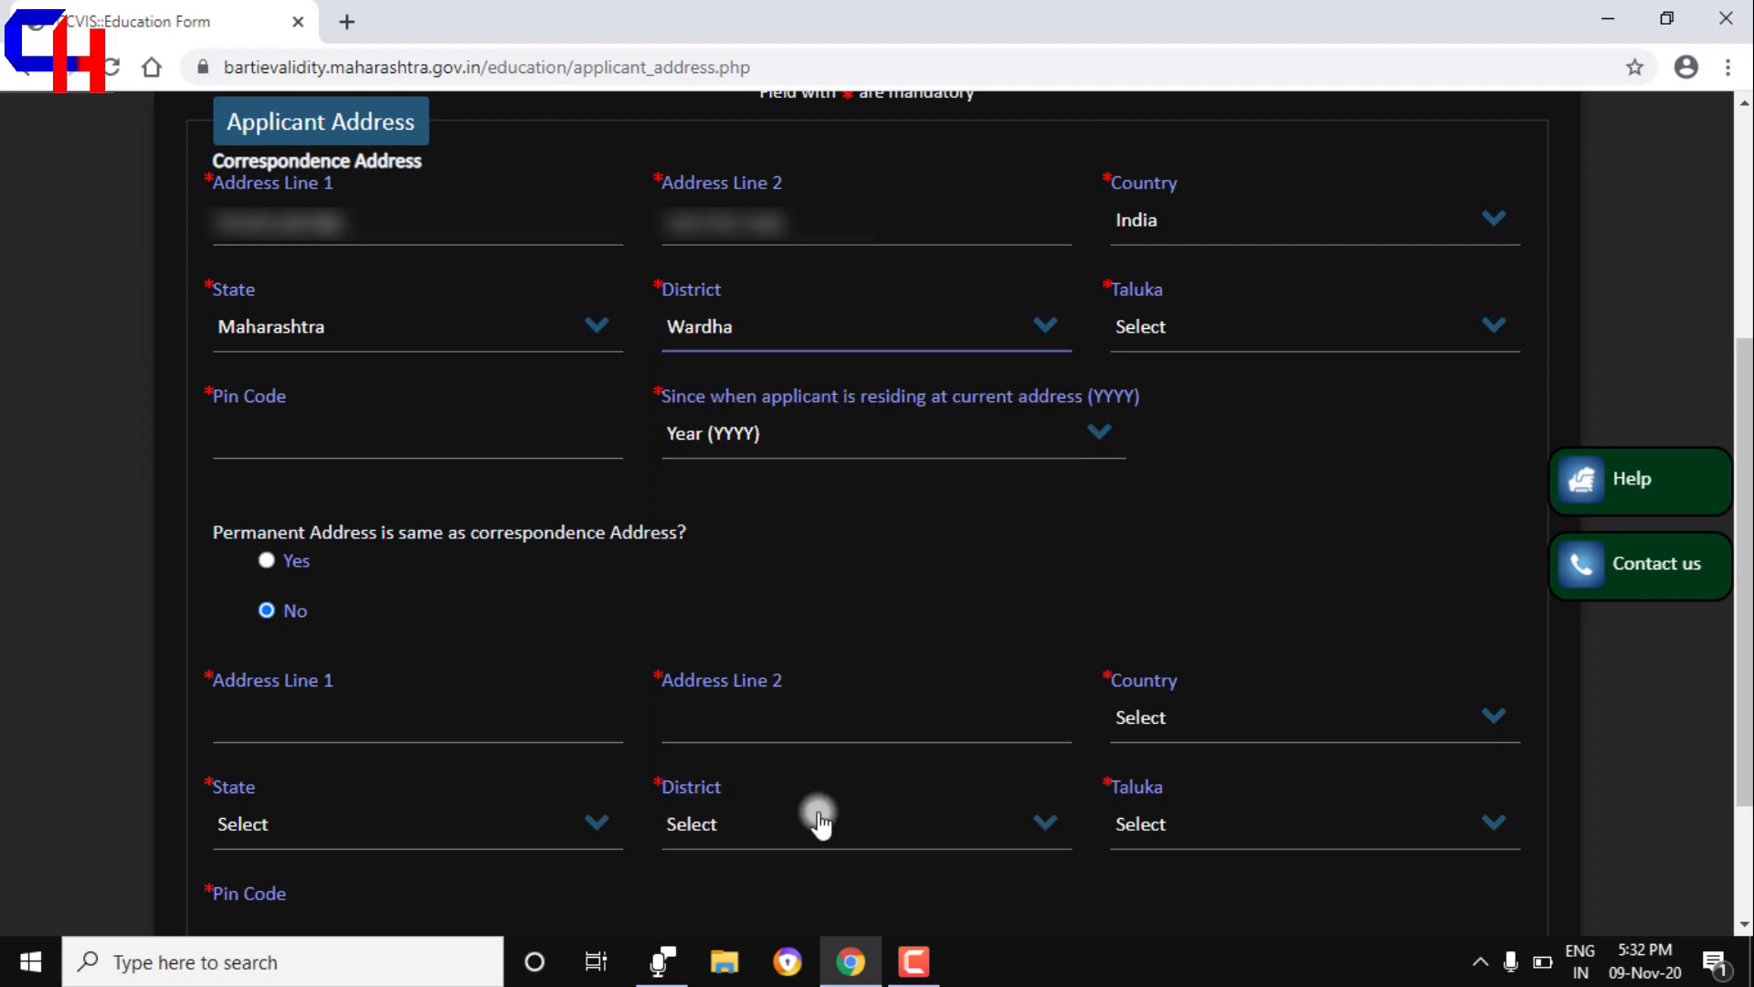
{"action": "left_click", "coordinate": [1276, 326]}
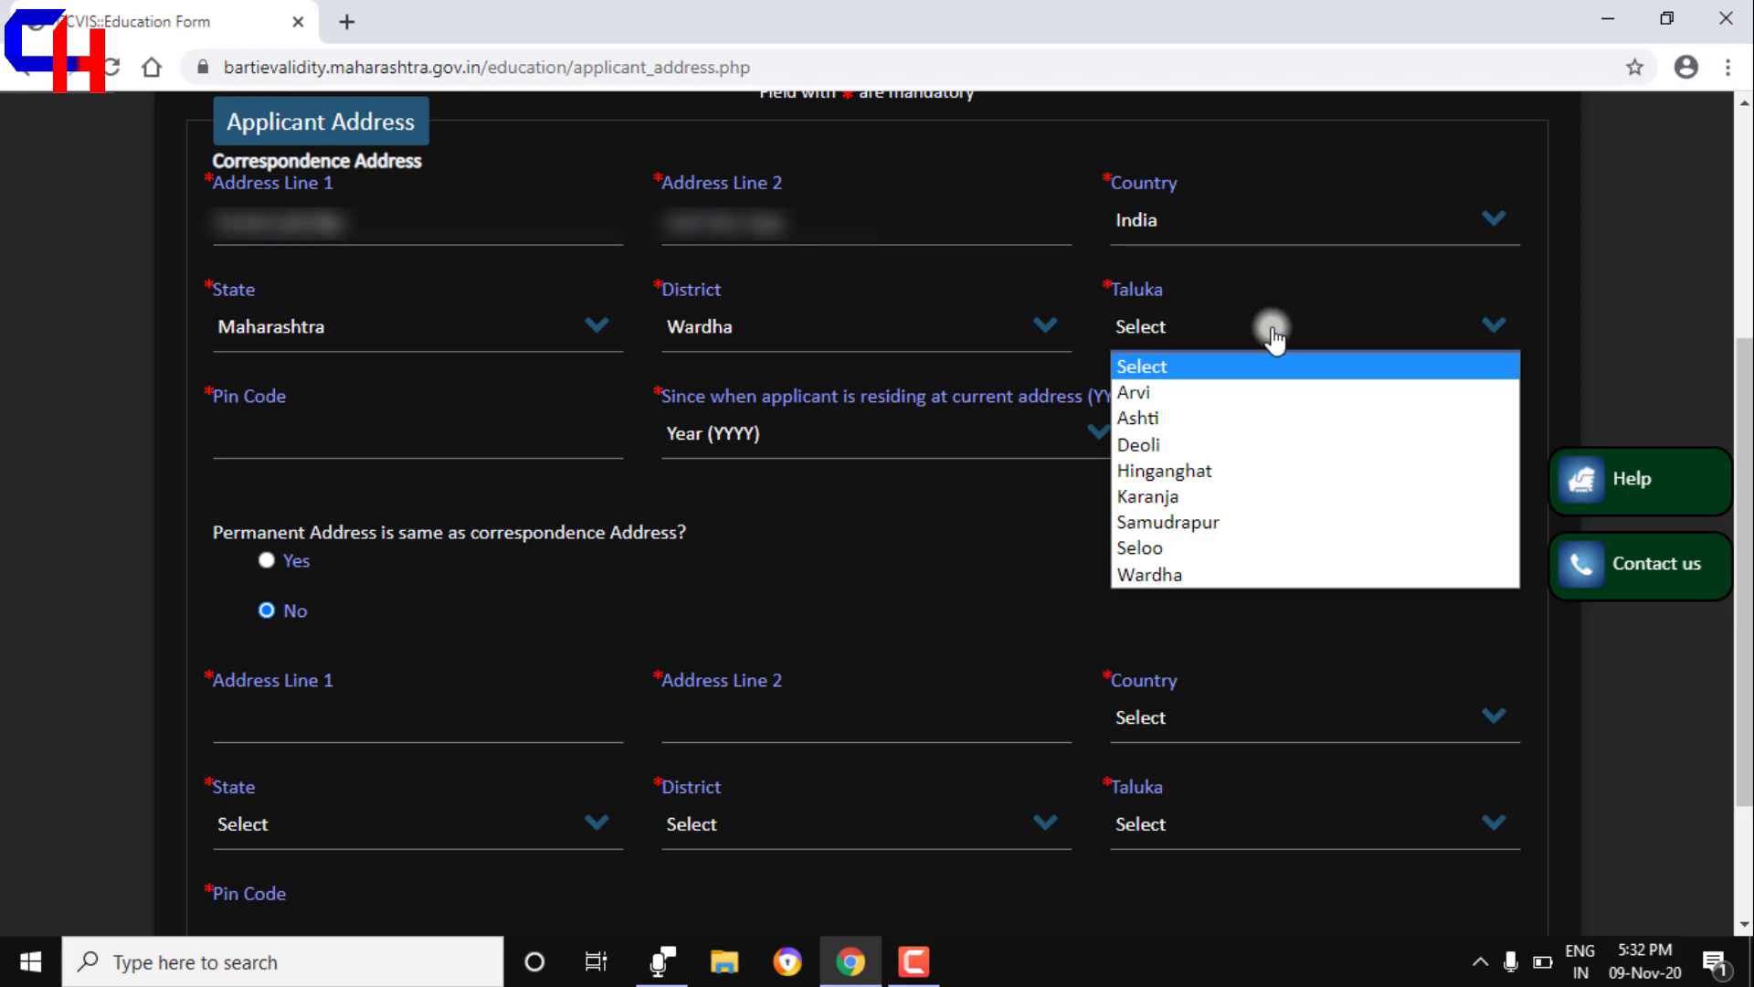
{"action": "left_click", "coordinate": [1269, 496]}
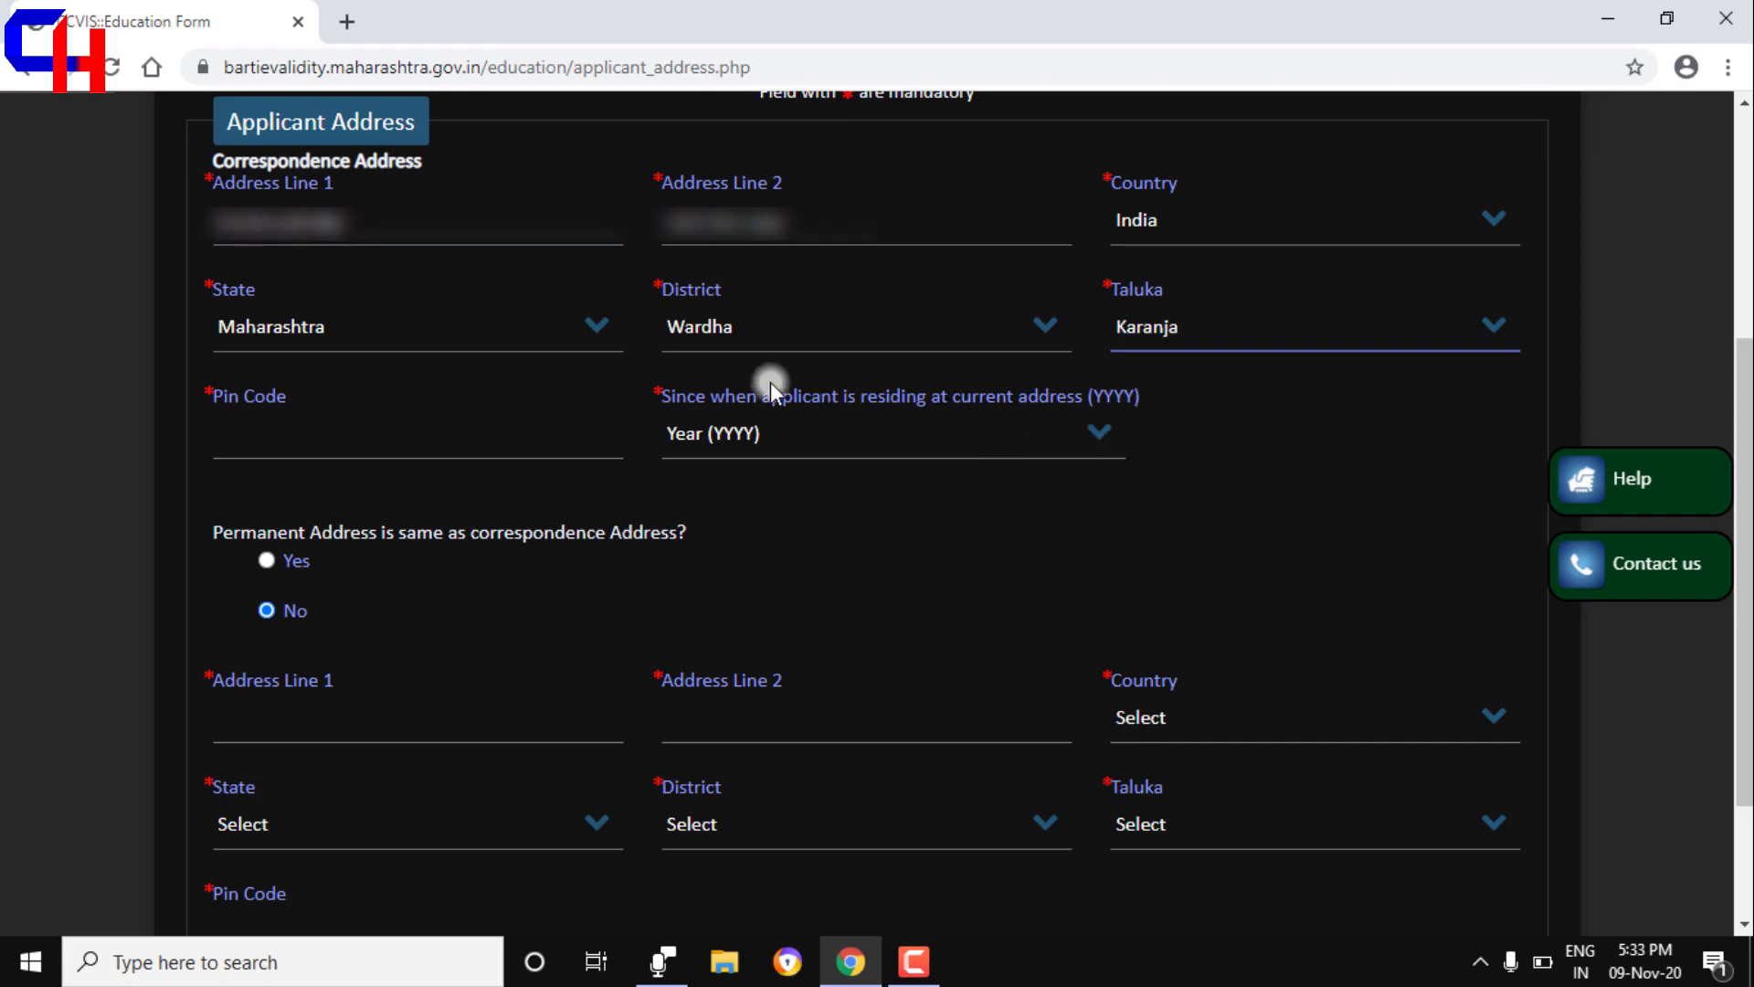
{"action": "left_click", "coordinate": [408, 435]}
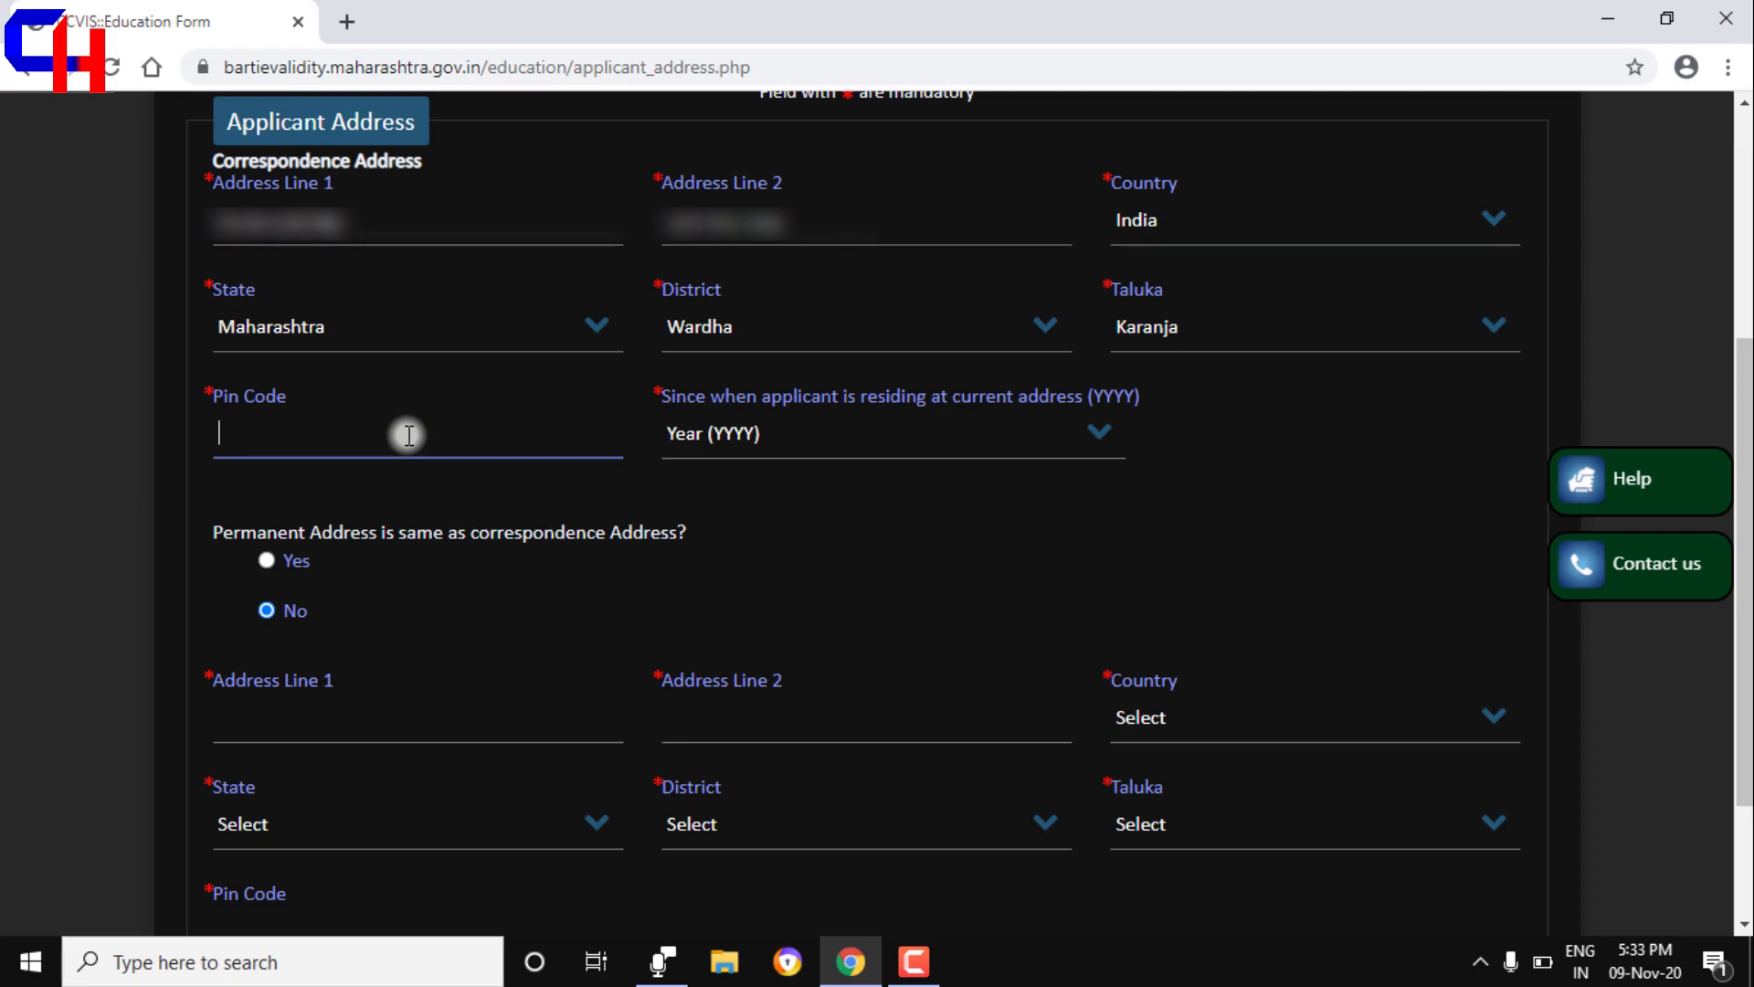
Enter correspondence pin code 442203 and set the residing-since year to 2018.
{"action": "type", "text": "442203"}
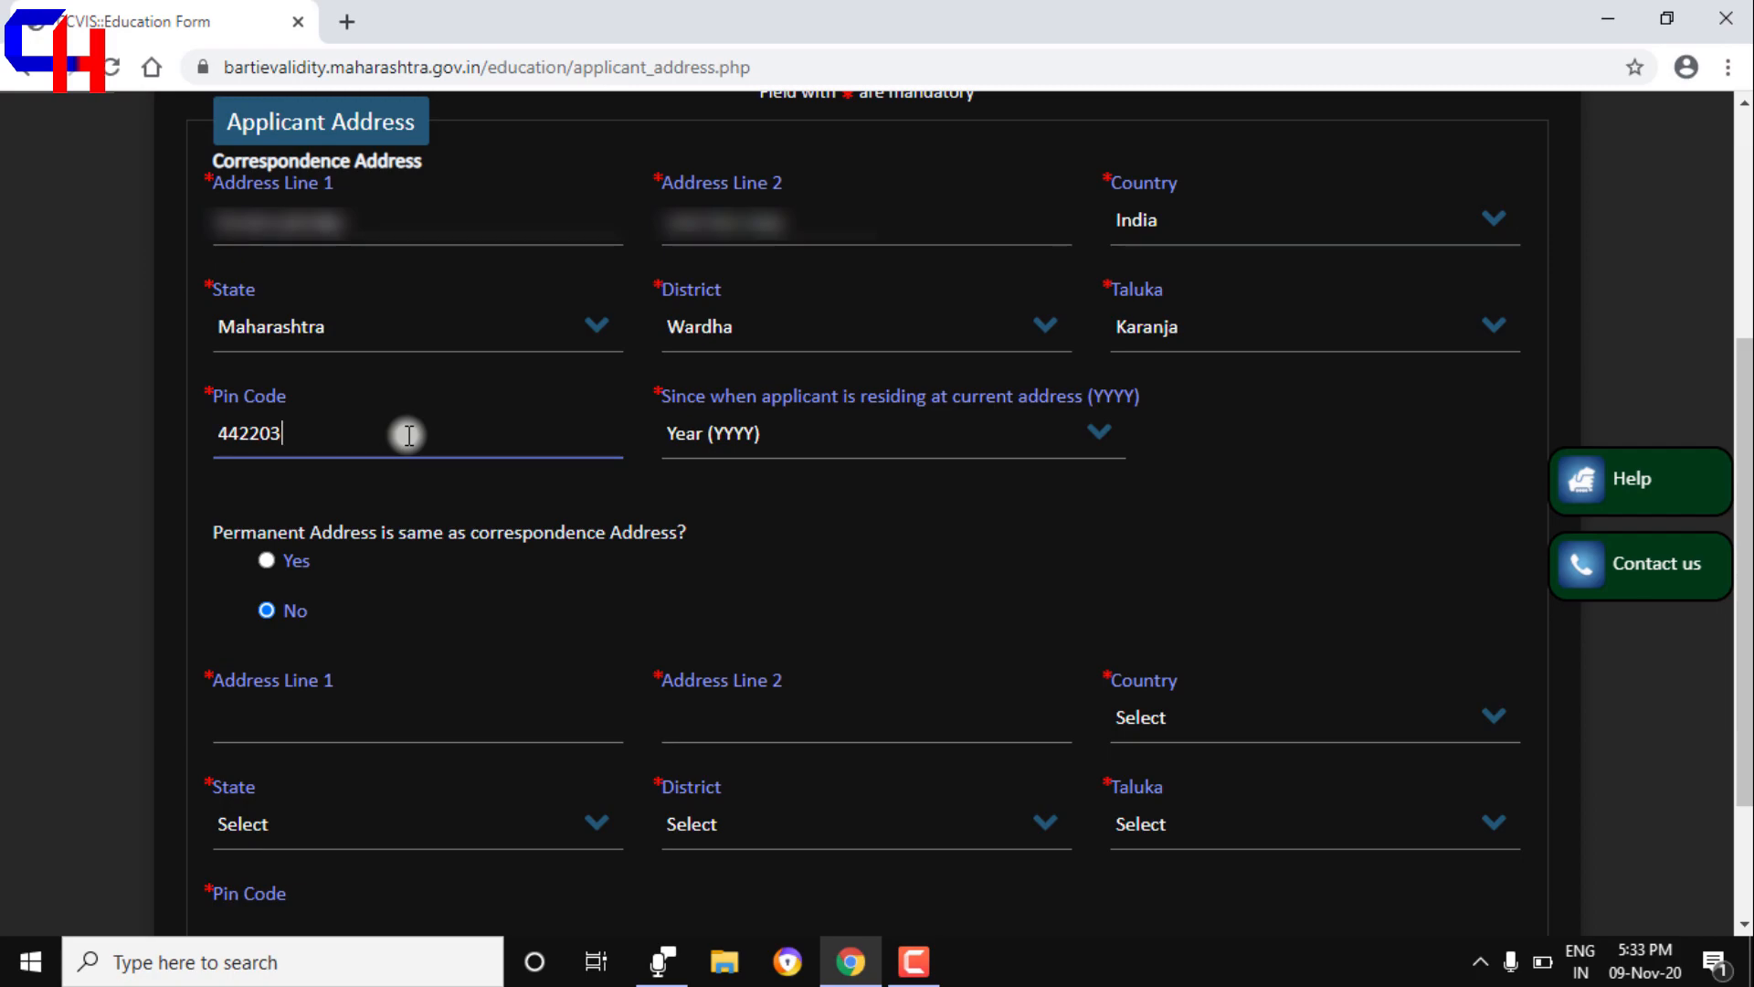
{"action": "left_click", "coordinate": [860, 450]}
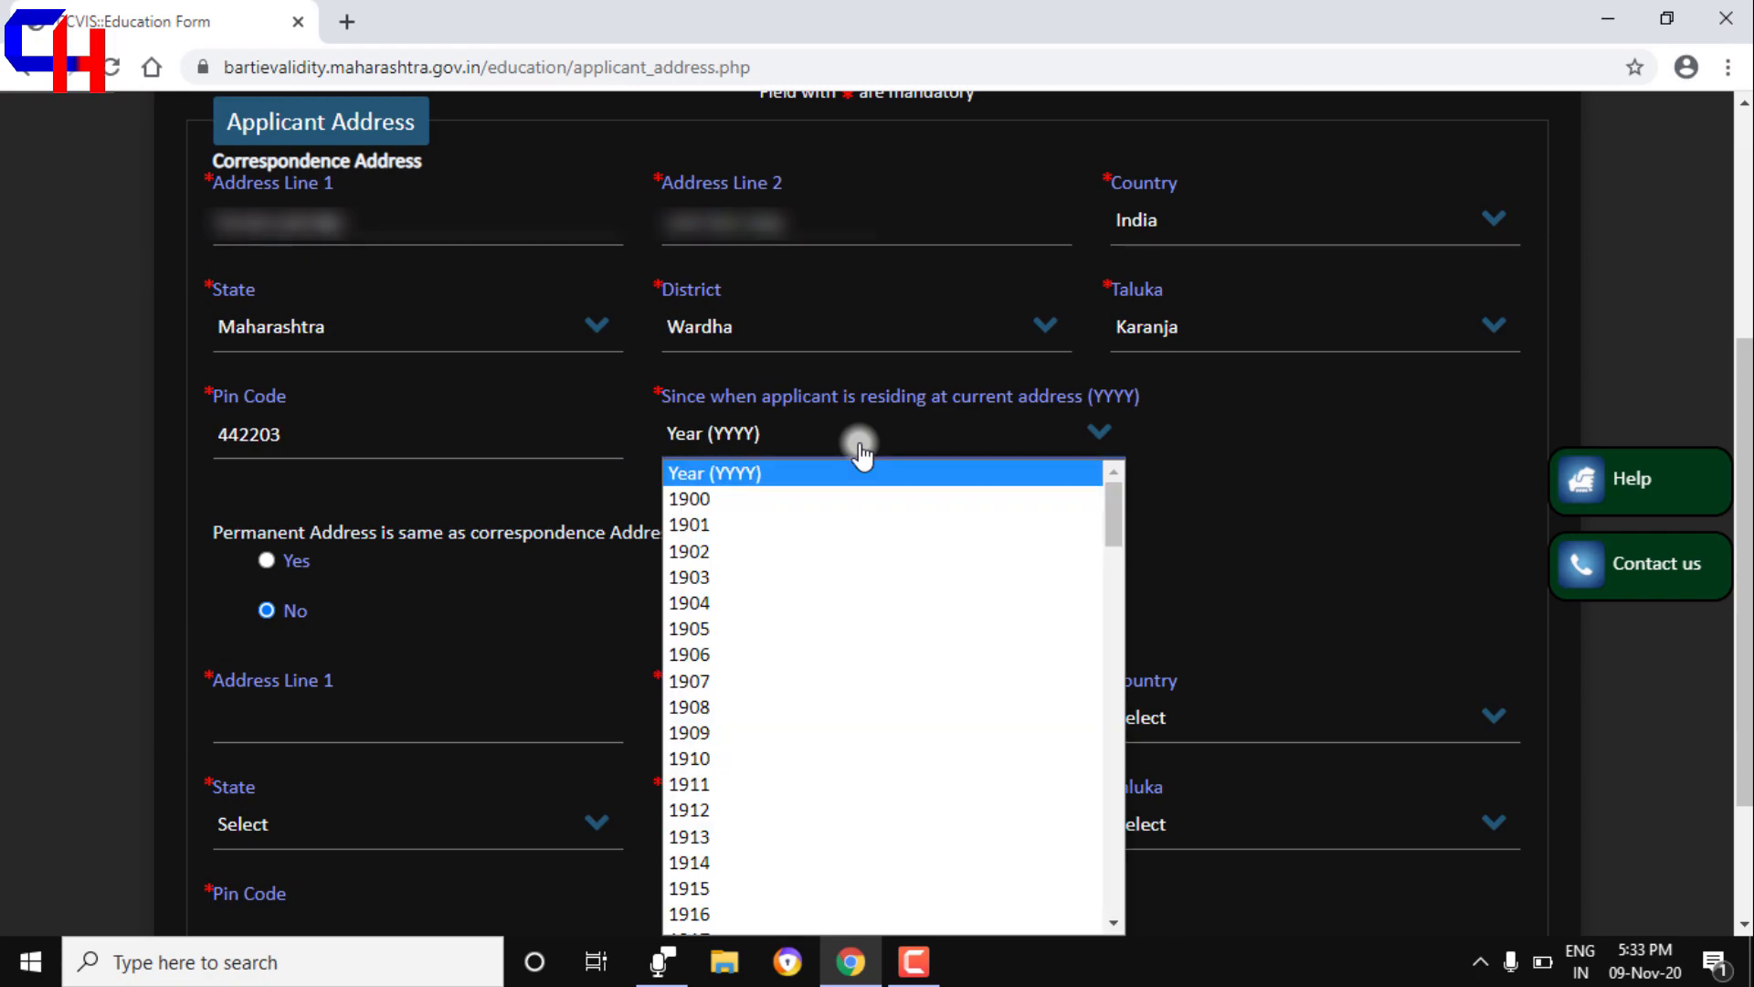
{"action": "left_click_drag", "start_coordinate": [1106, 493], "coordinate": [1143, 869]}
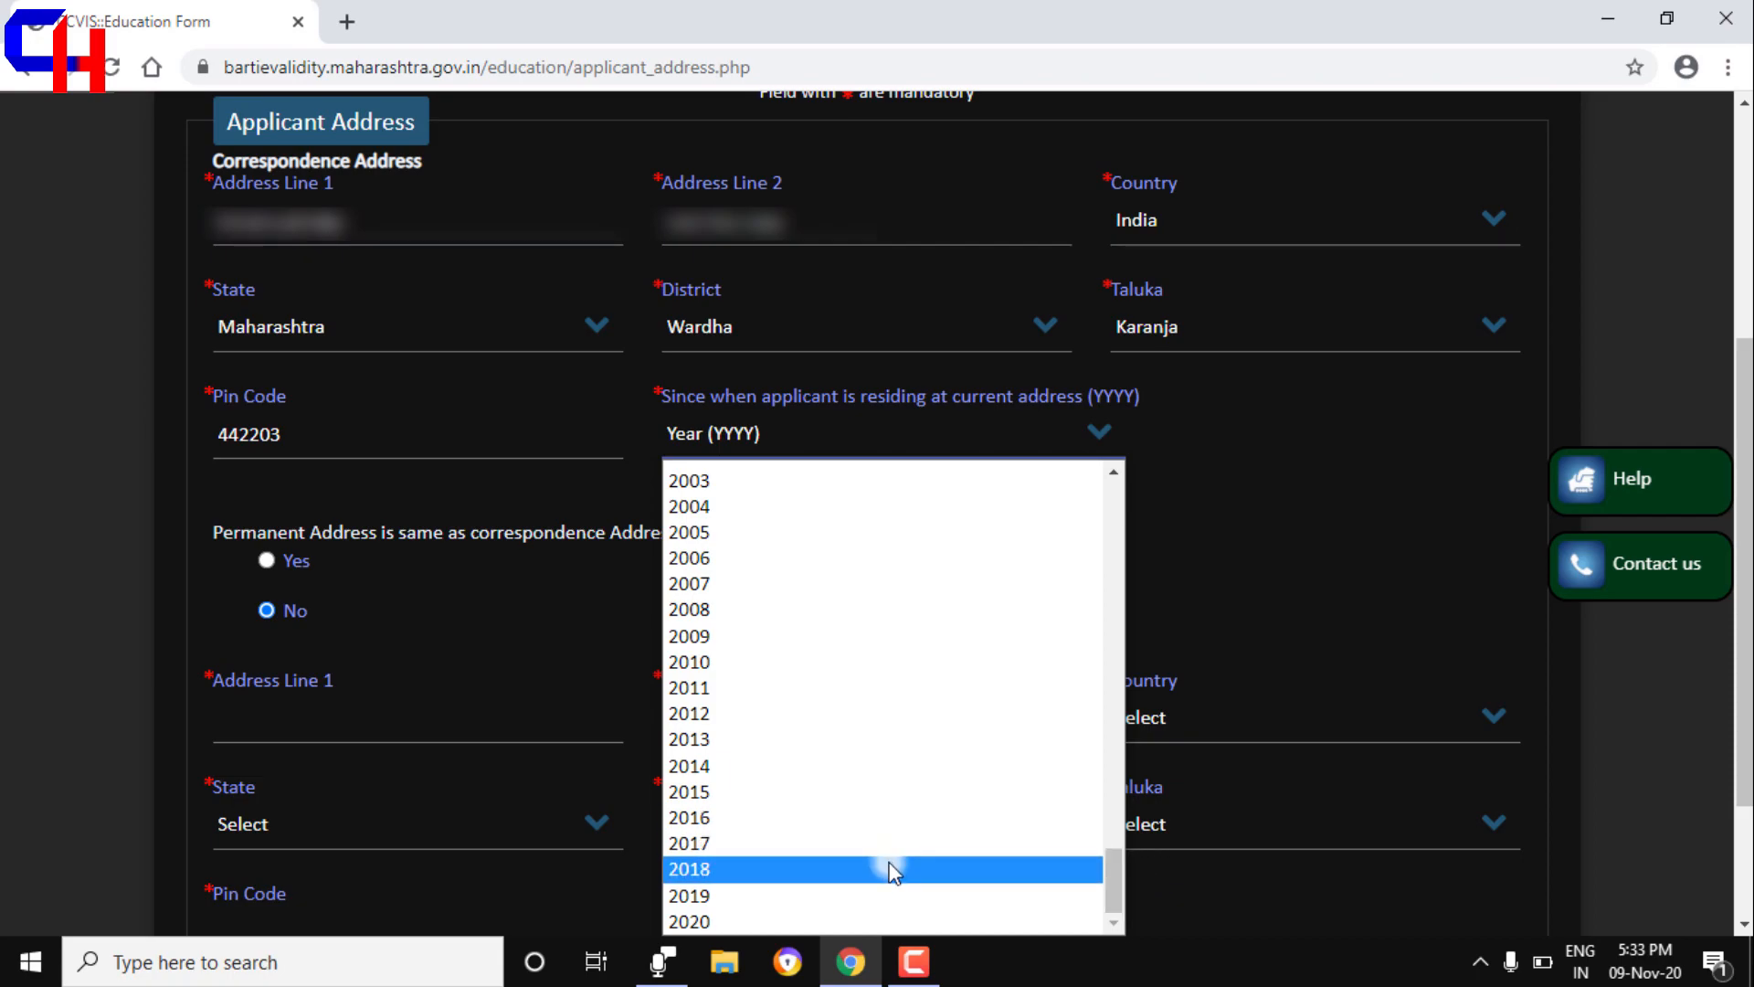
{"action": "left_click", "coordinate": [894, 870]}
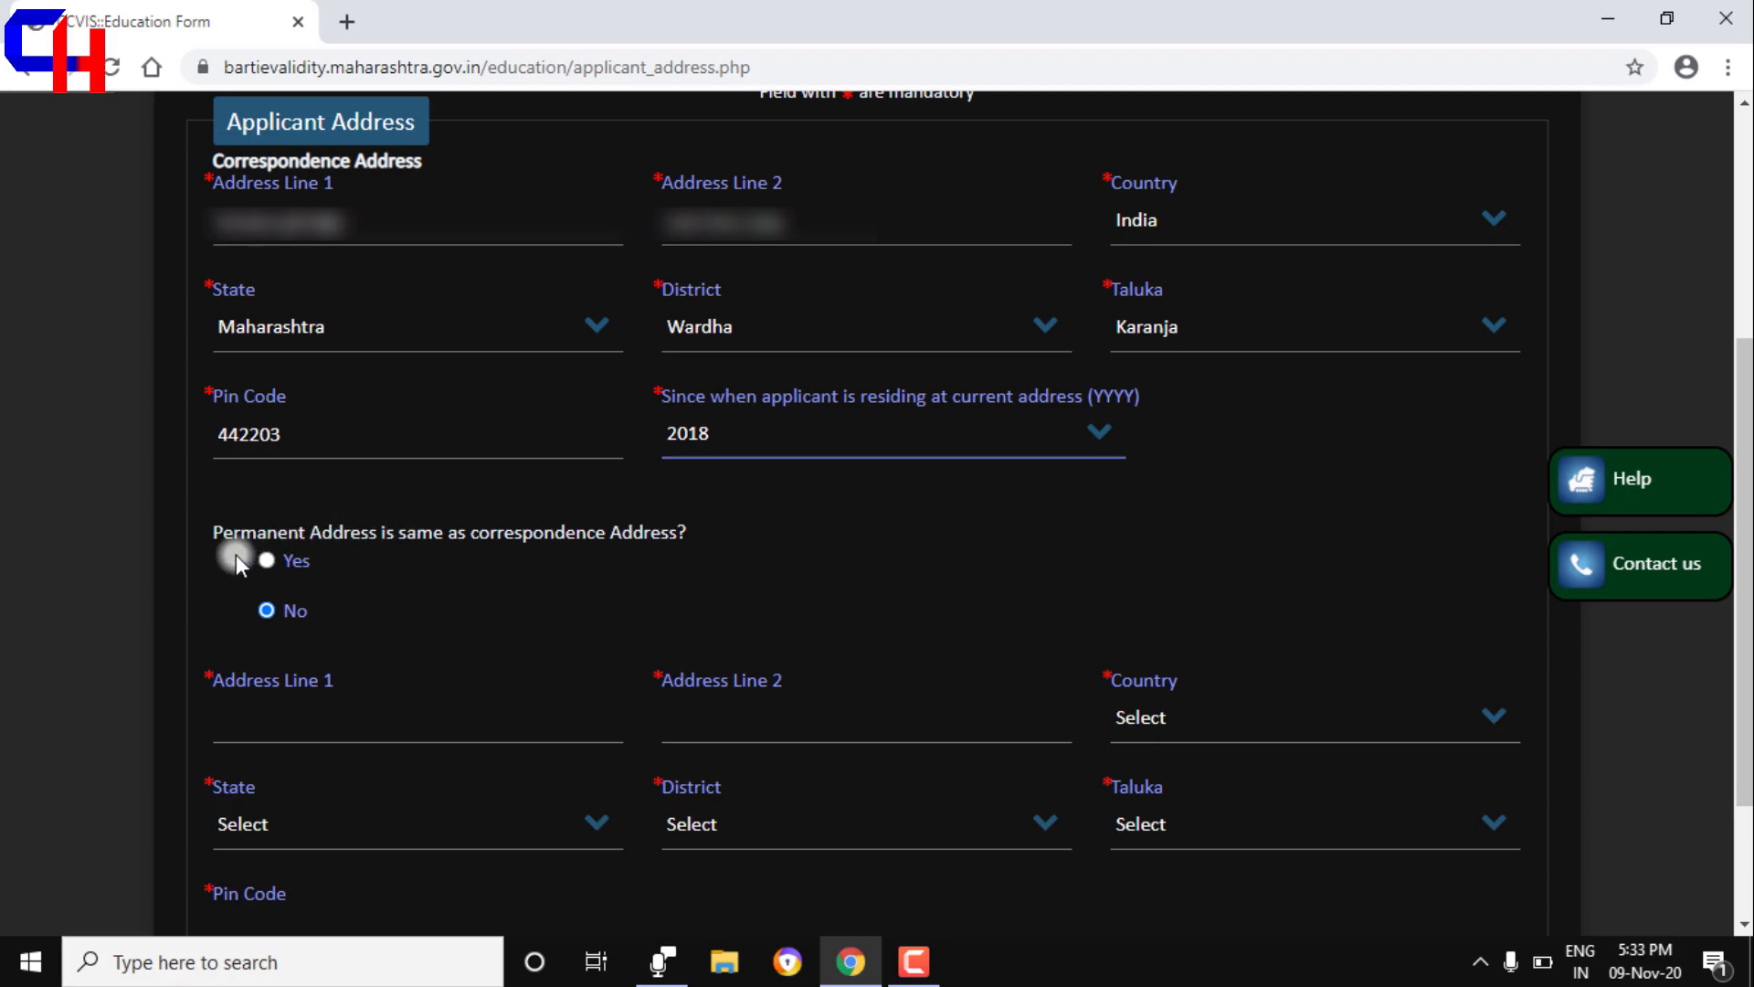
Set permanent address to 'Yes', same as correspondence, then save and confirm the address details.
{"action": "left_click", "coordinate": [266, 561]}
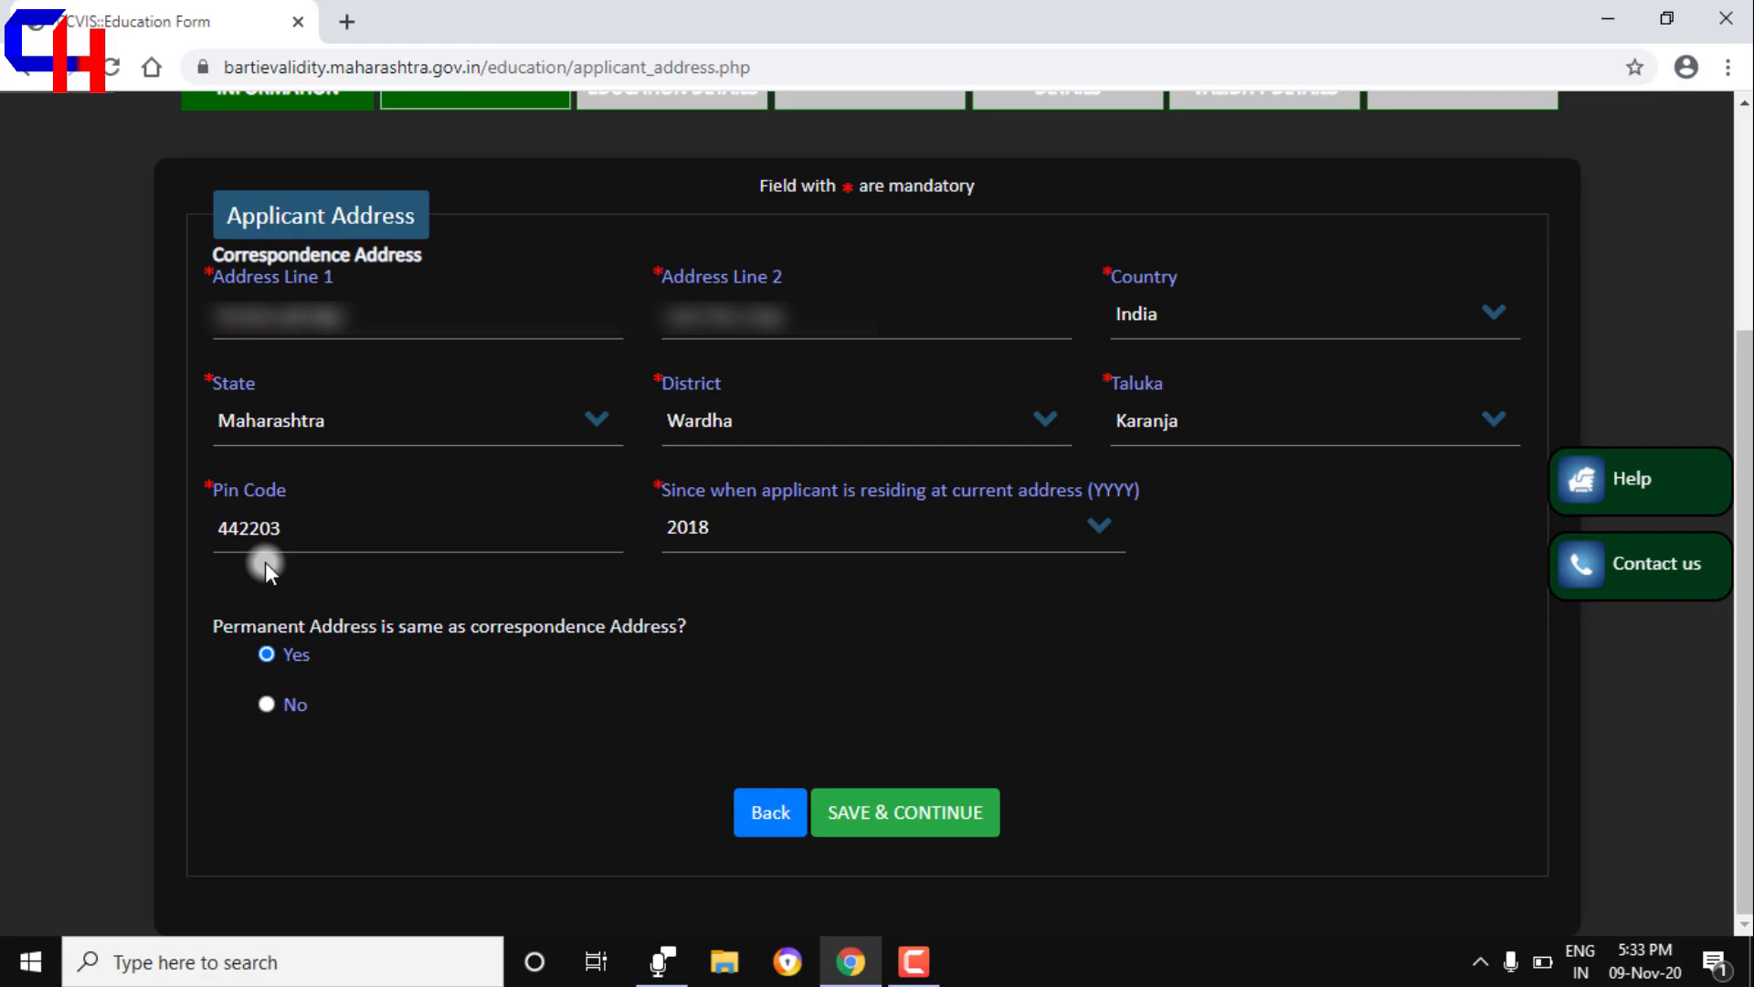
{"action": "left_click", "coordinate": [264, 703]}
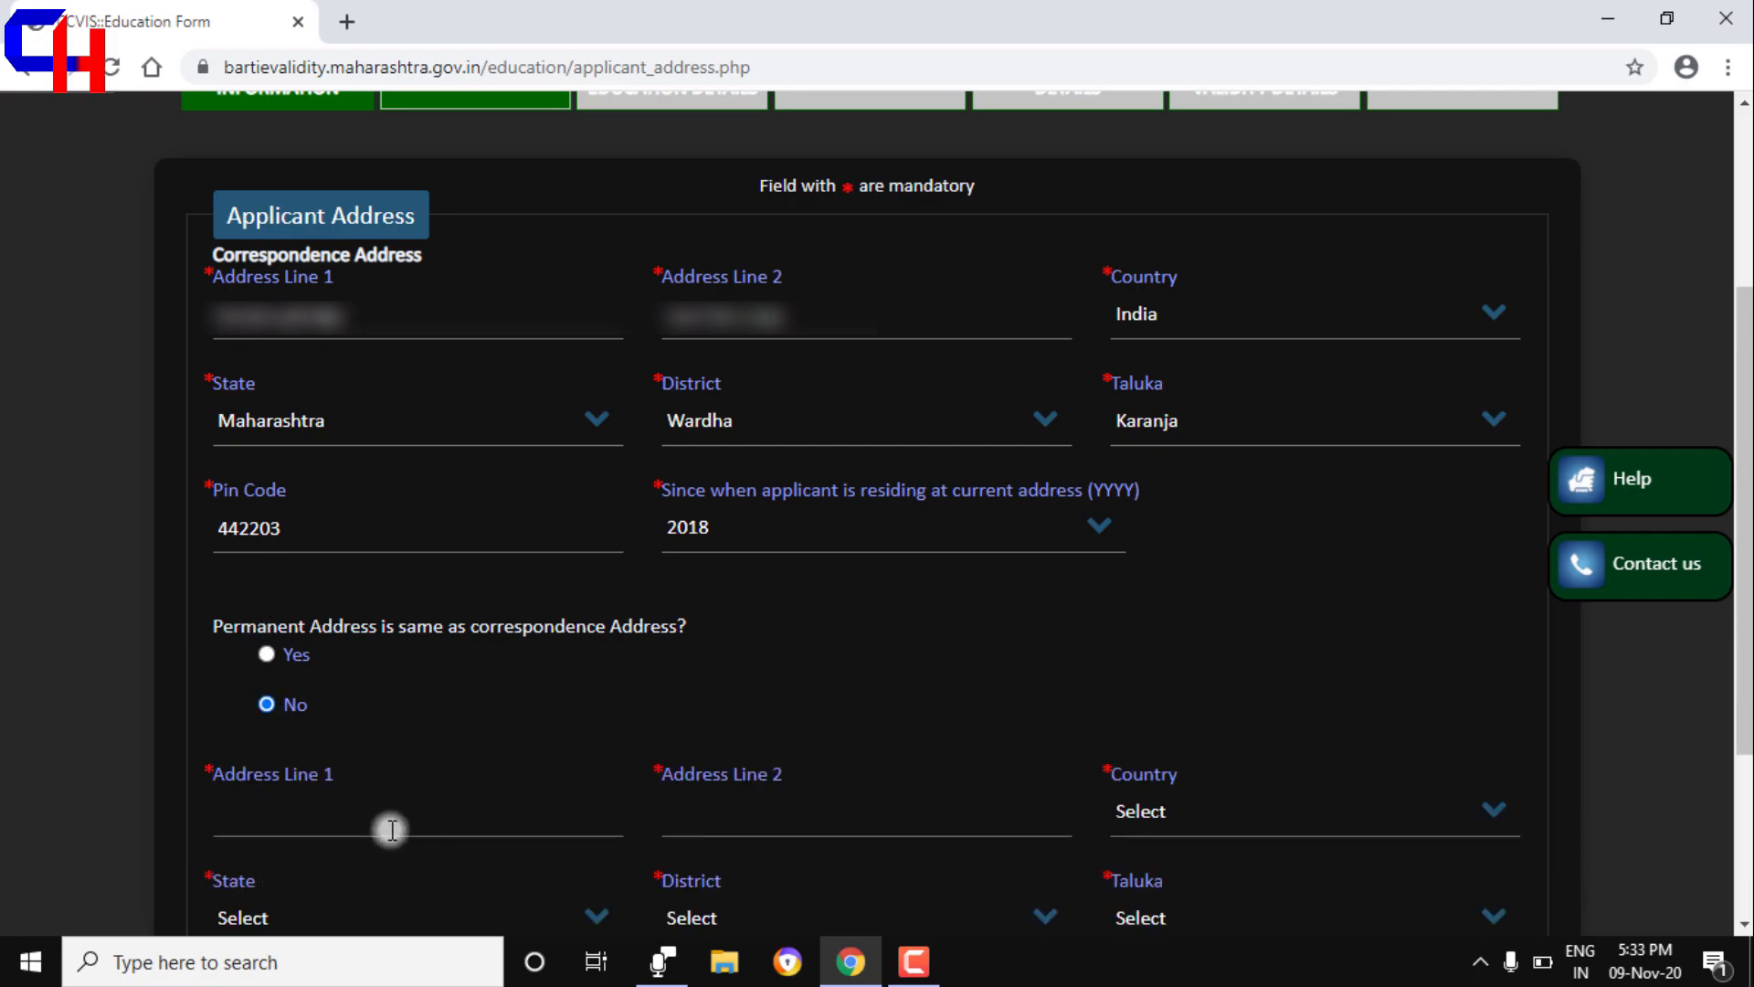
{"action": "left_click", "coordinate": [266, 654]}
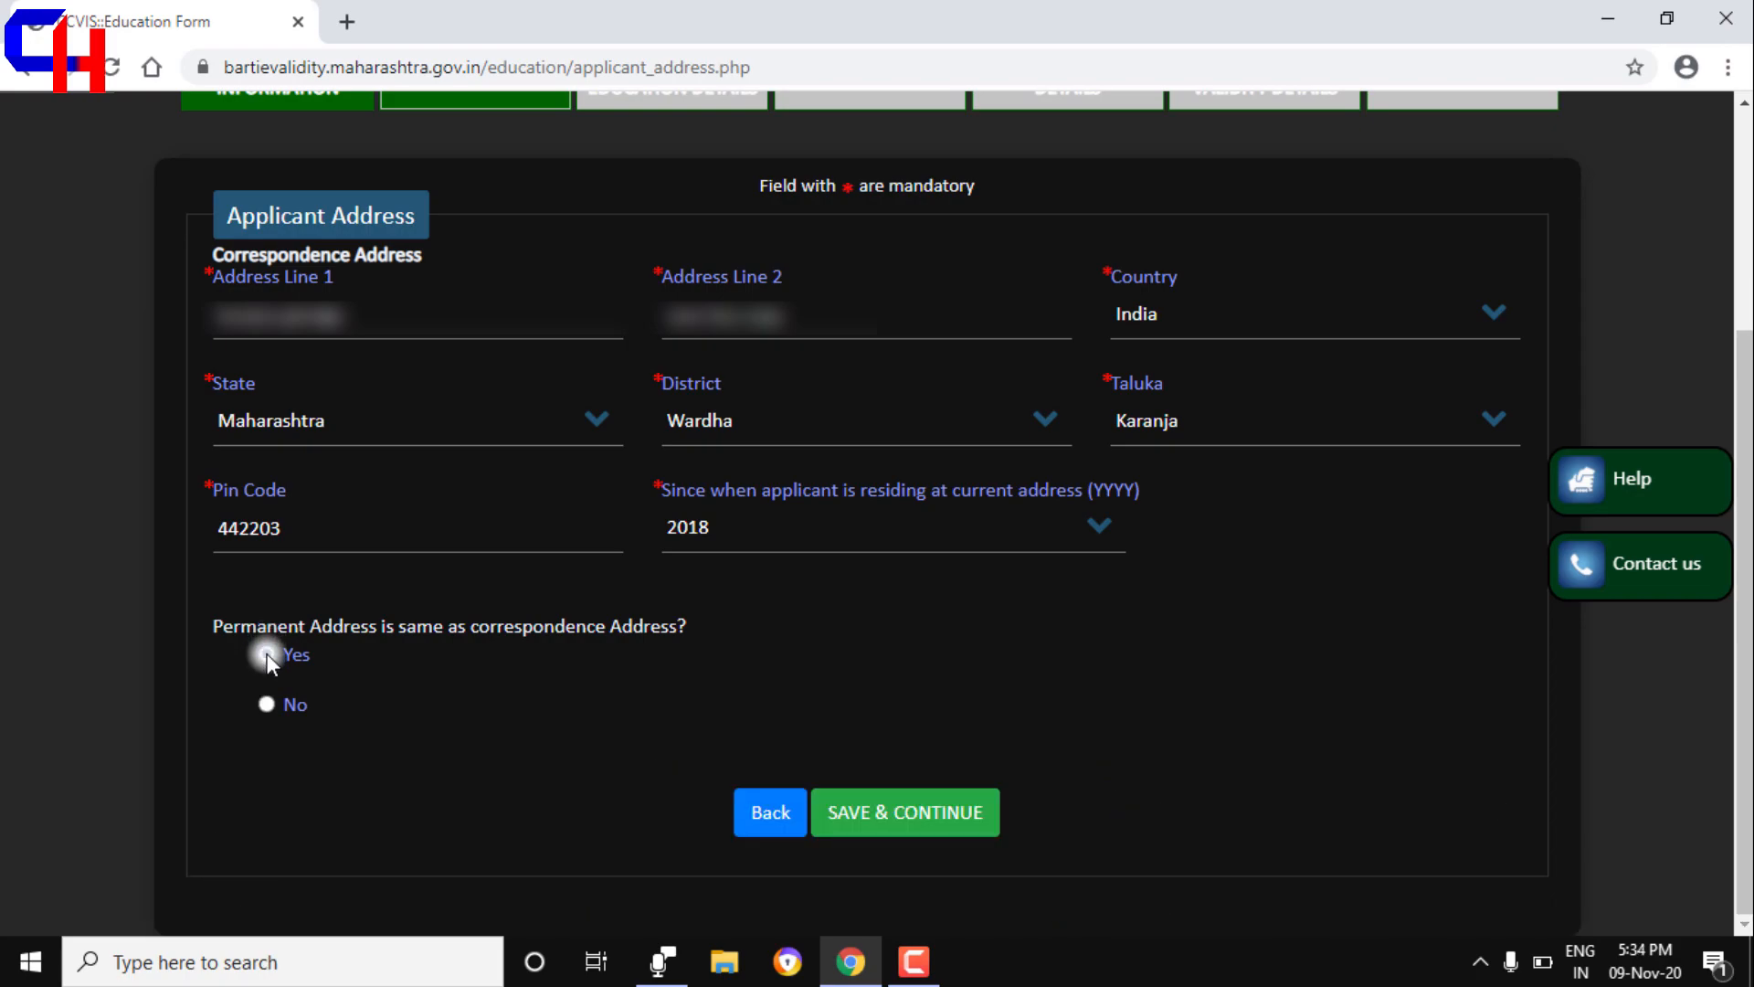
{"action": "left_click", "coordinate": [883, 813]}
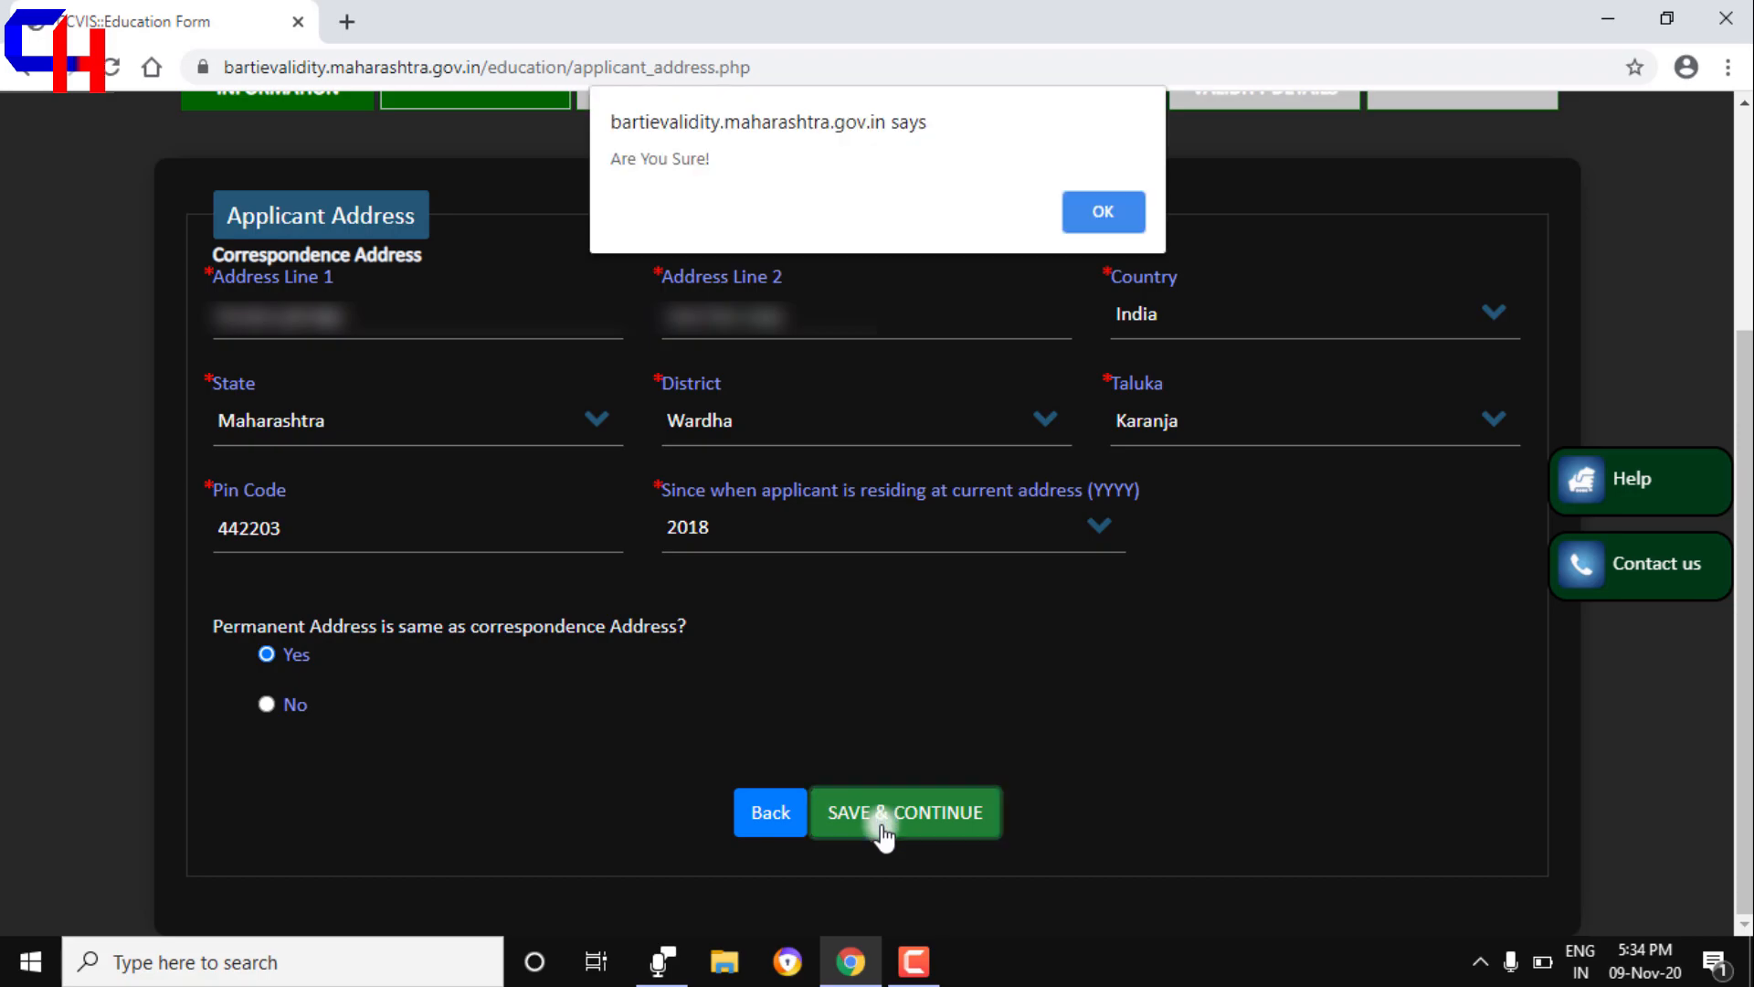
{"action": "left_click", "coordinate": [1109, 214]}
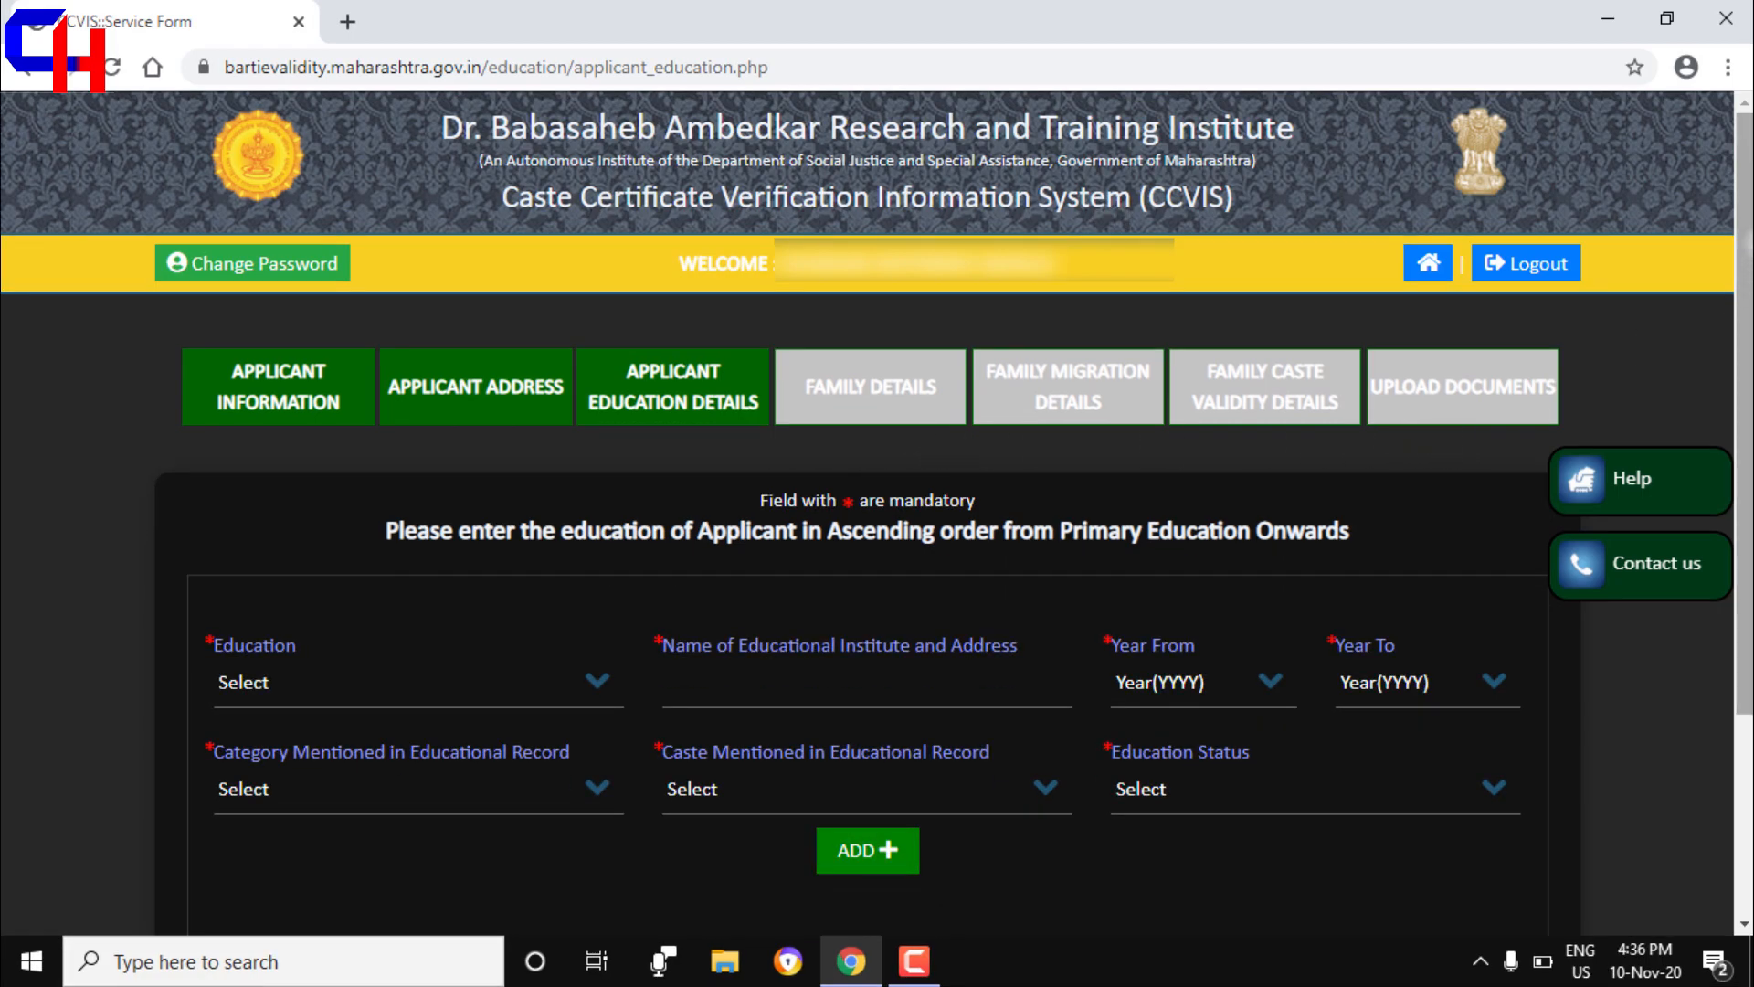
Select Primary Education as the education level and type the school's name and address.
{"action": "scroll", "coordinate": [877, 494], "scroll_direction": "down", "scroll_amount": 2}
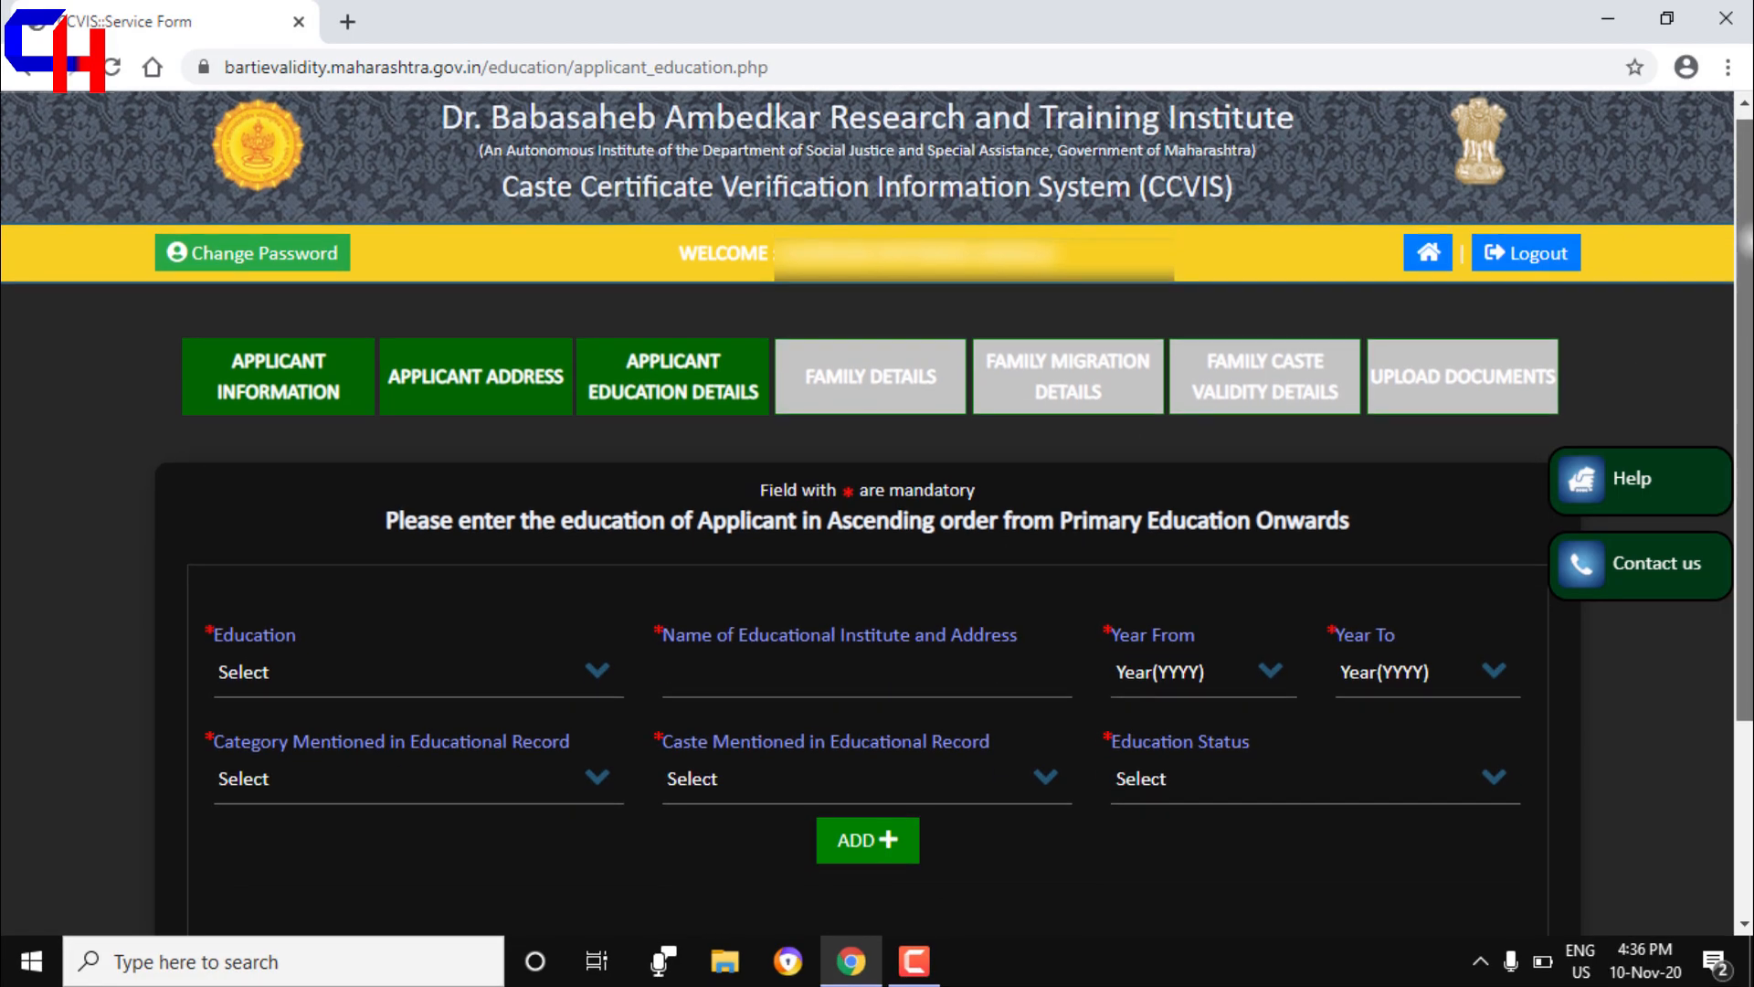
{"action": "scroll", "coordinate": [877, 494], "scroll_direction": "down", "scroll_amount": 1}
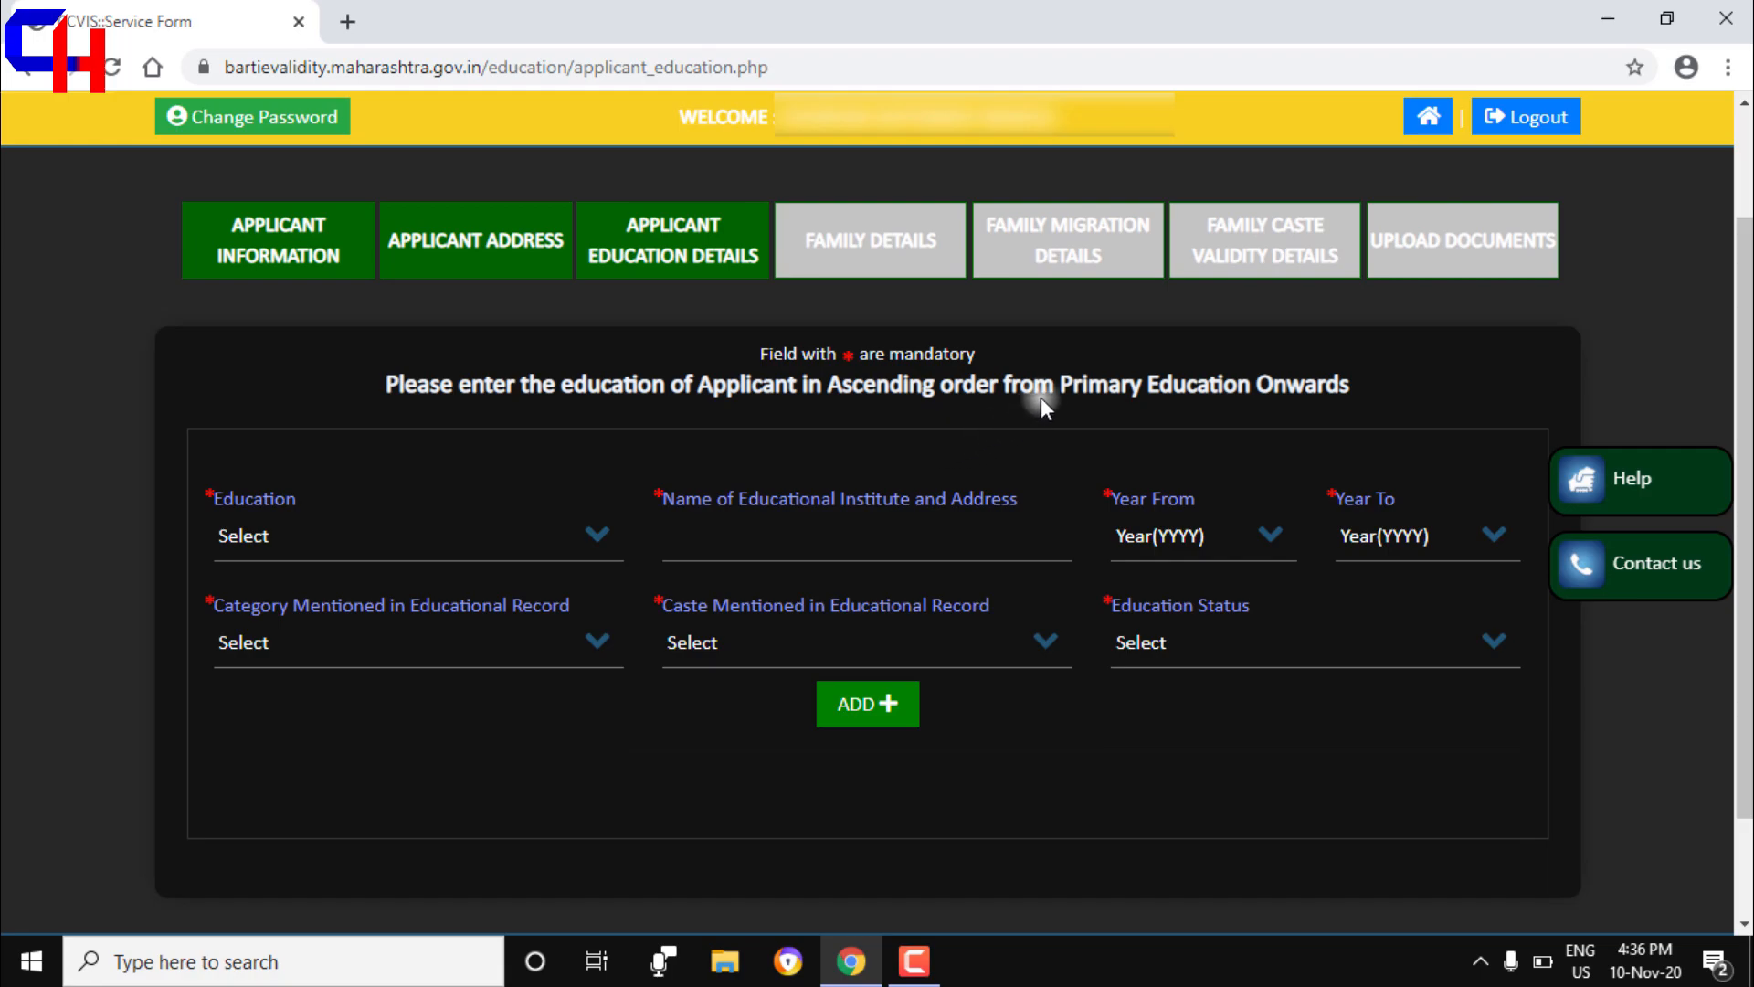
{"action": "left_click_drag", "start_coordinate": [1197, 384], "coordinate": [1340, 381]}
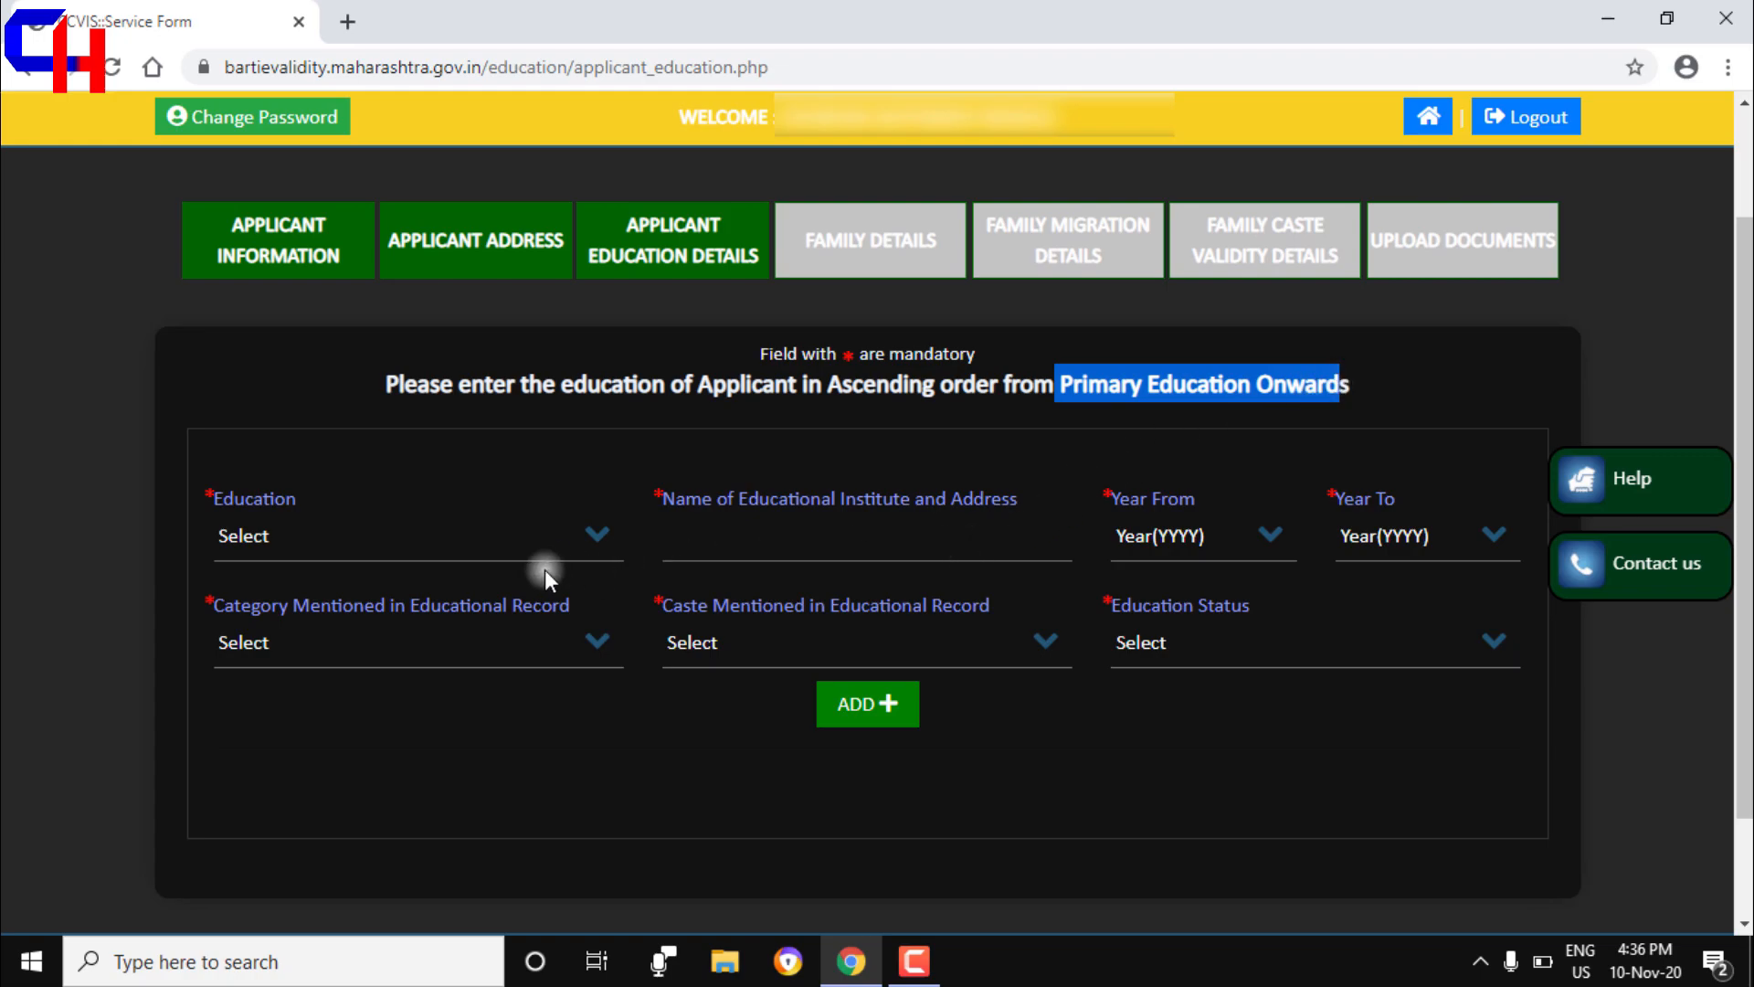
{"action": "left_click", "coordinate": [490, 548]}
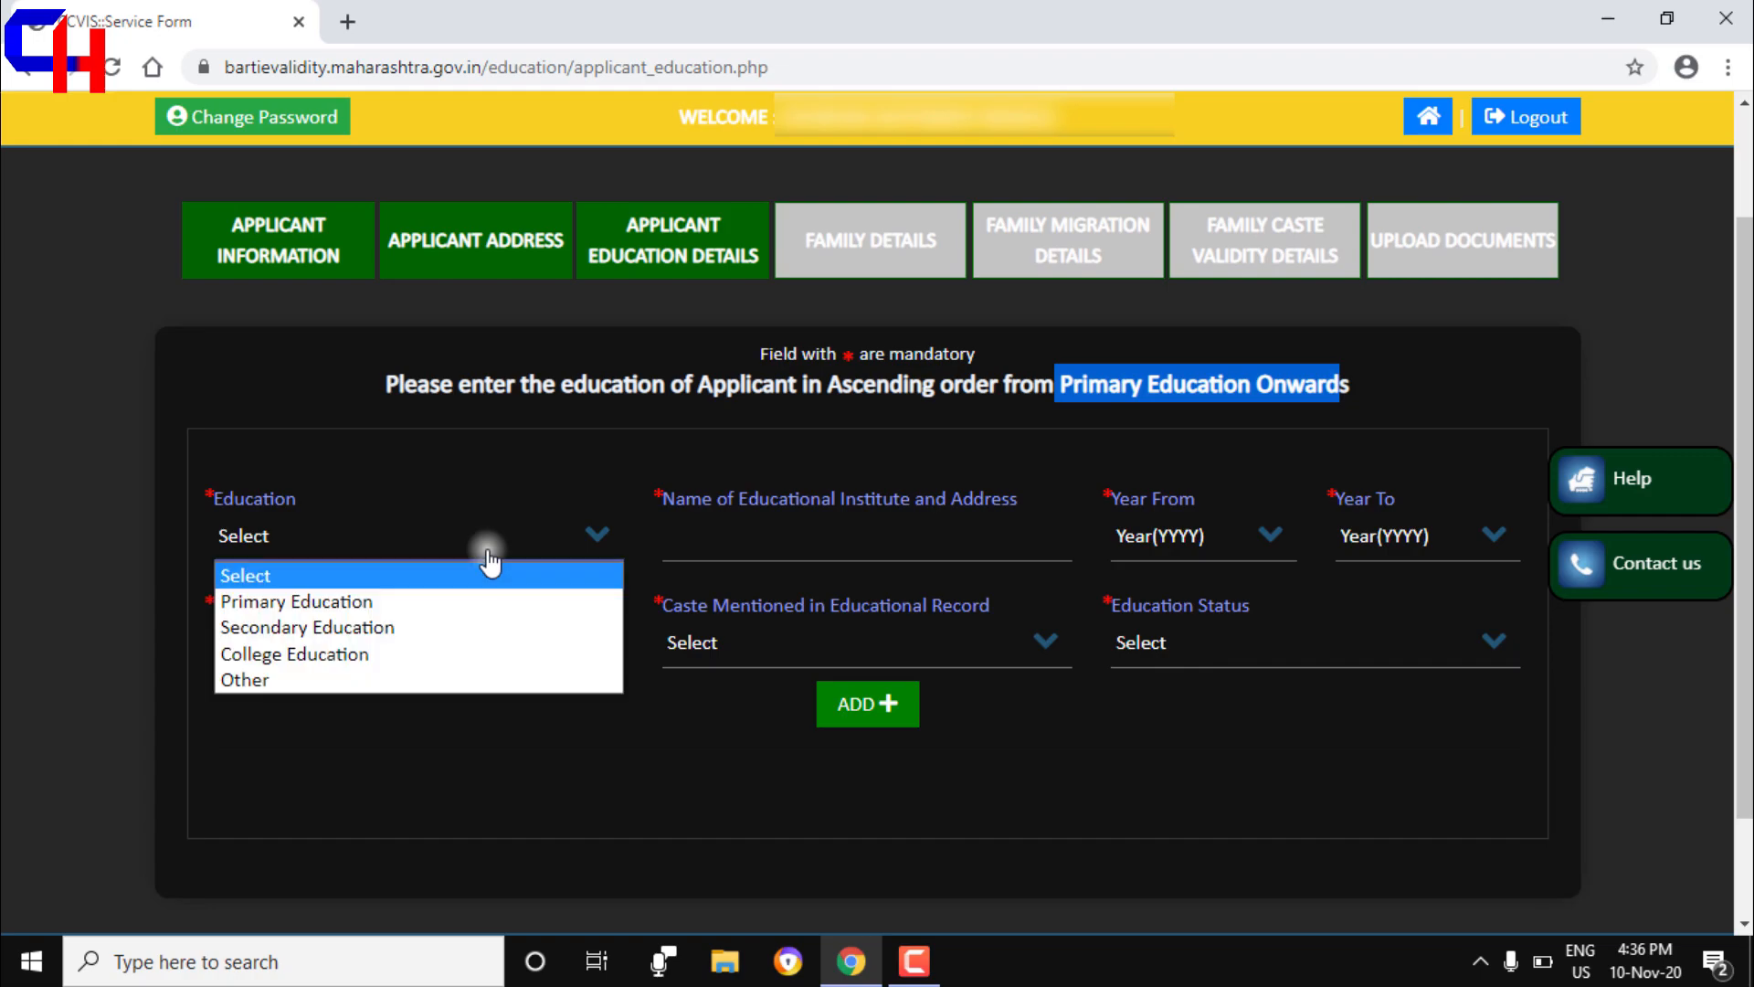
{"action": "left_click", "coordinate": [480, 605]}
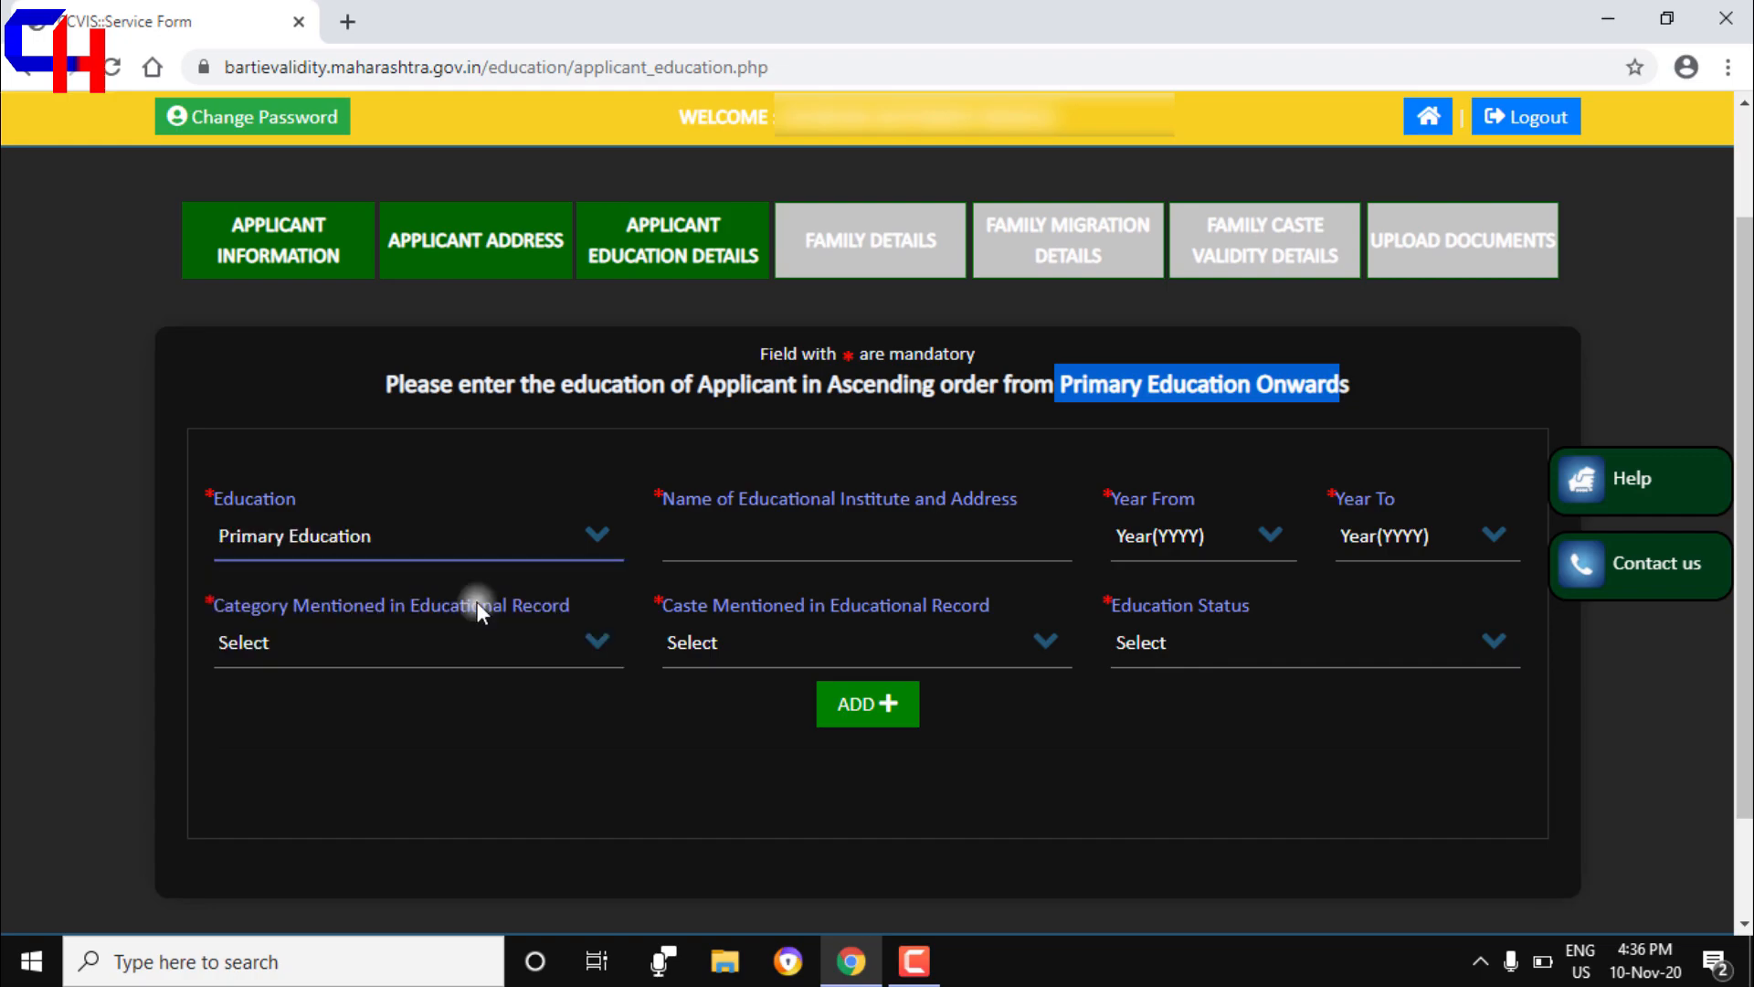
{"action": "left_click", "coordinate": [706, 549]}
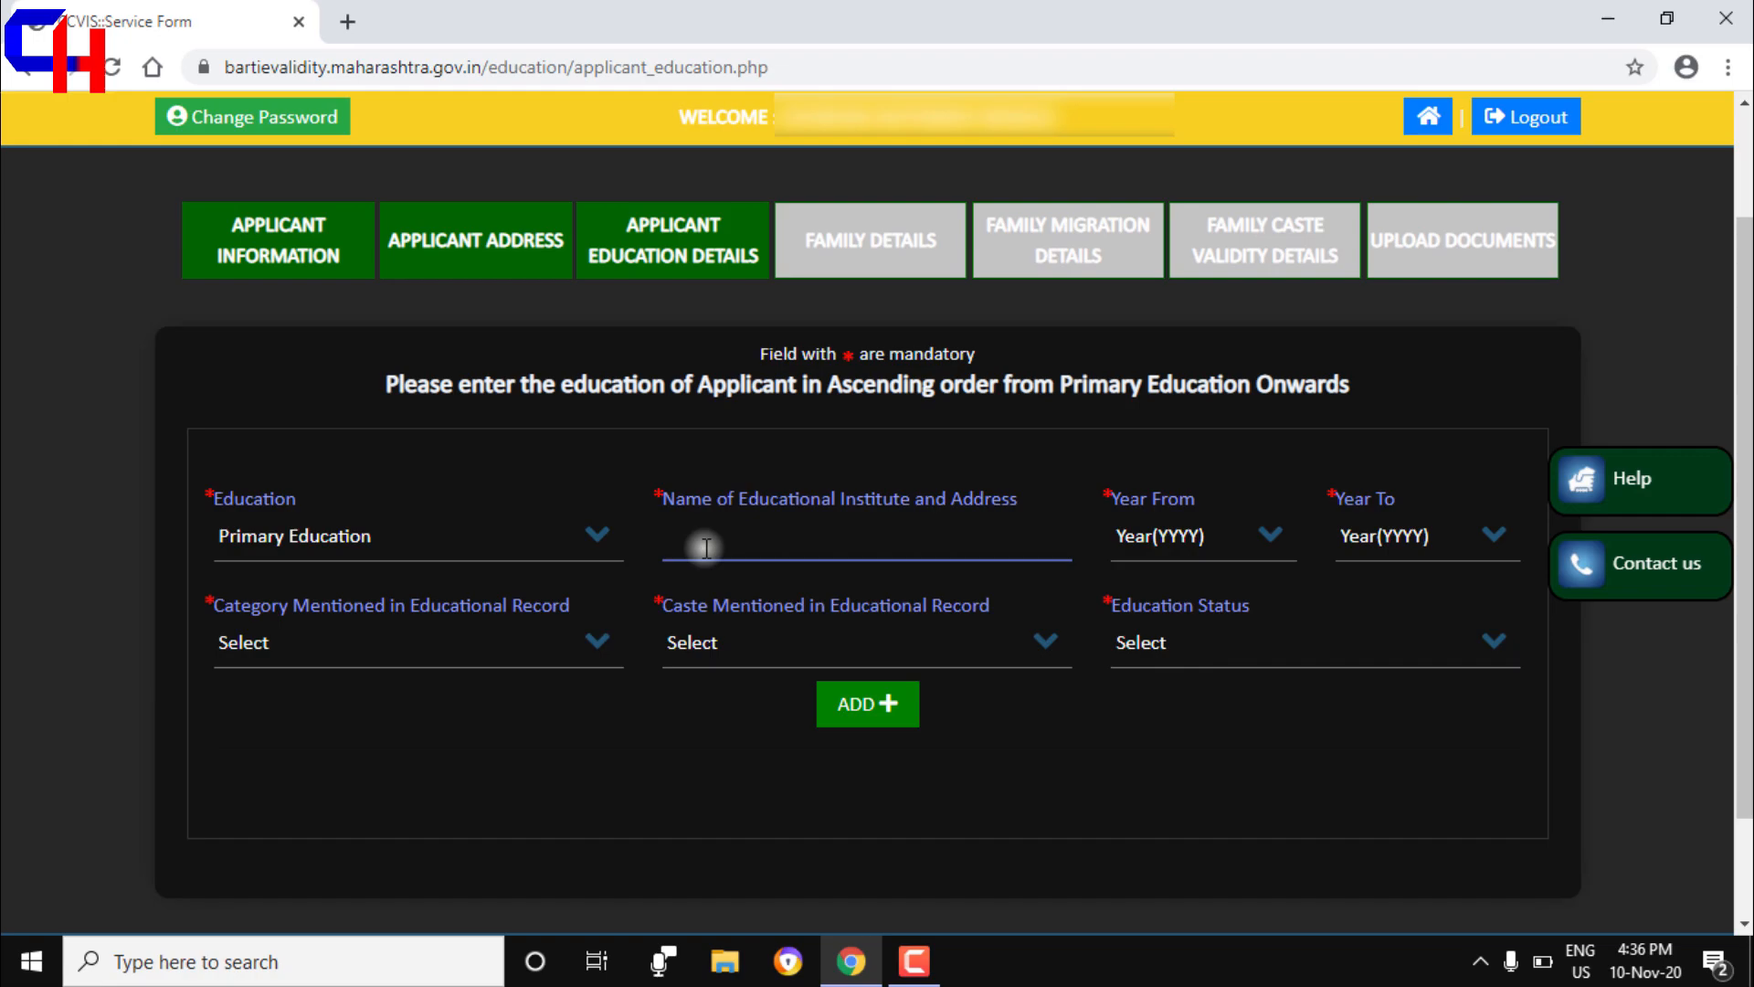
{"action": "type", "text": "R"}
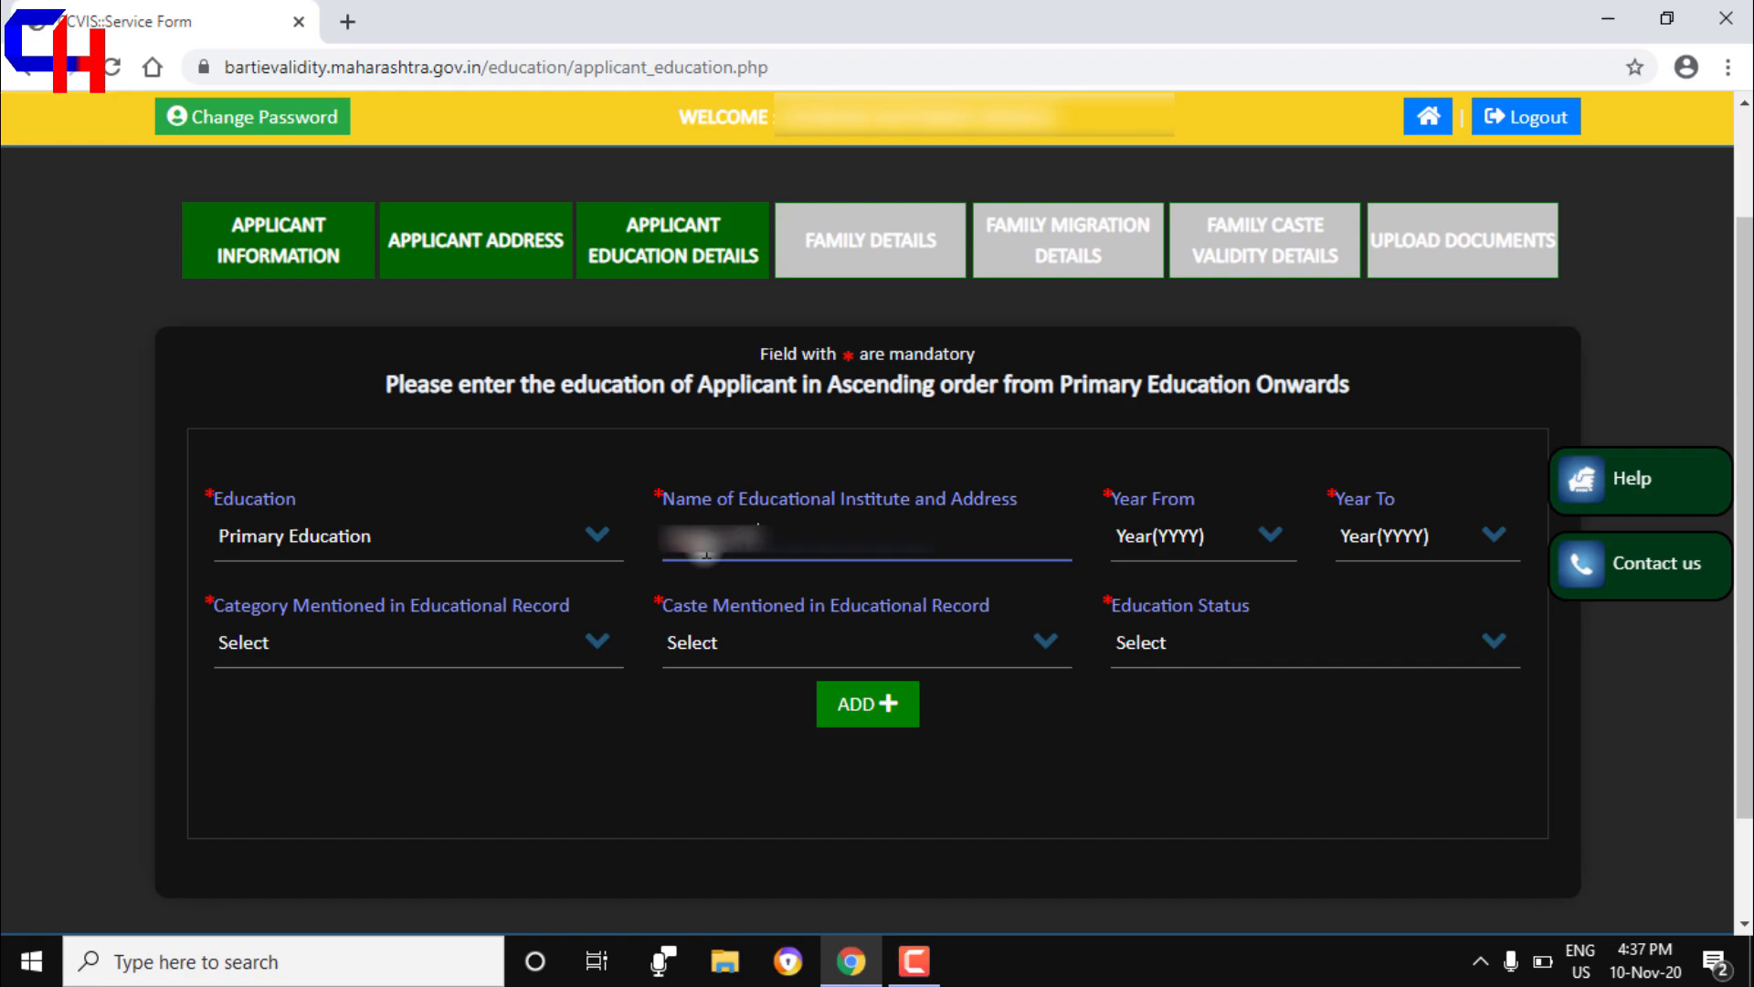
{"action": "type", "text": "..."}
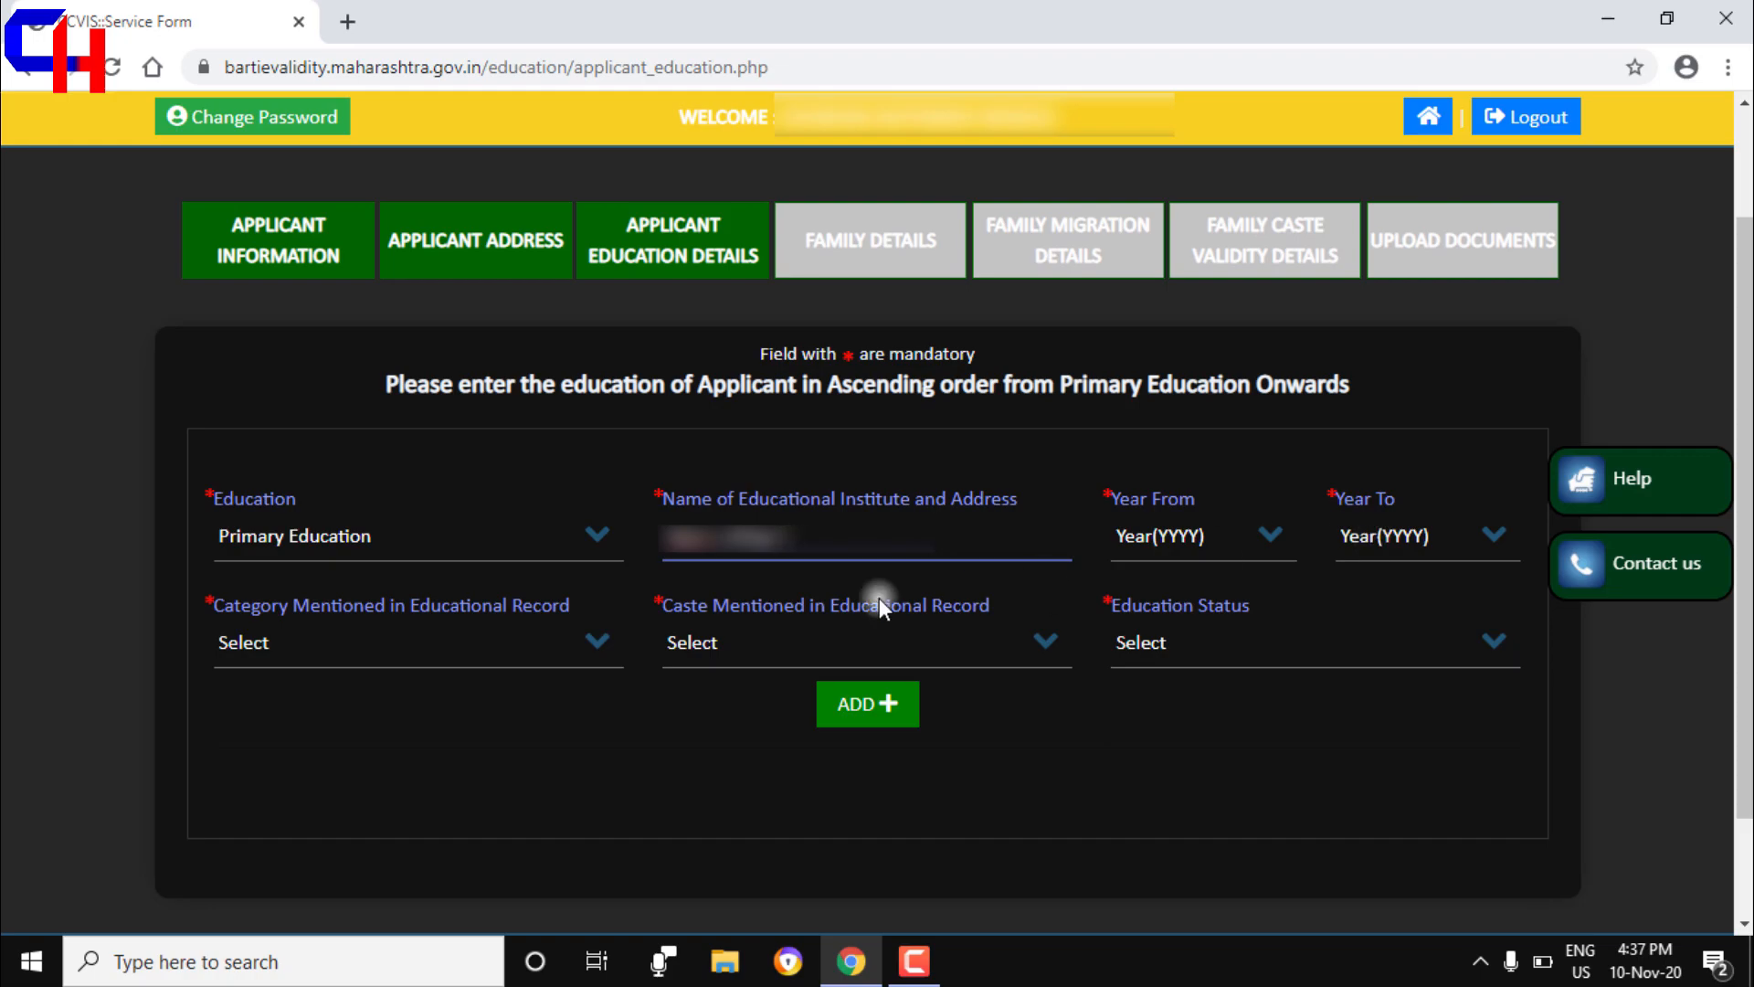
Set category Scheduled Caste, caste Byagara(14) and status Completed, then add the education record.
{"action": "left_click", "coordinate": [444, 655]}
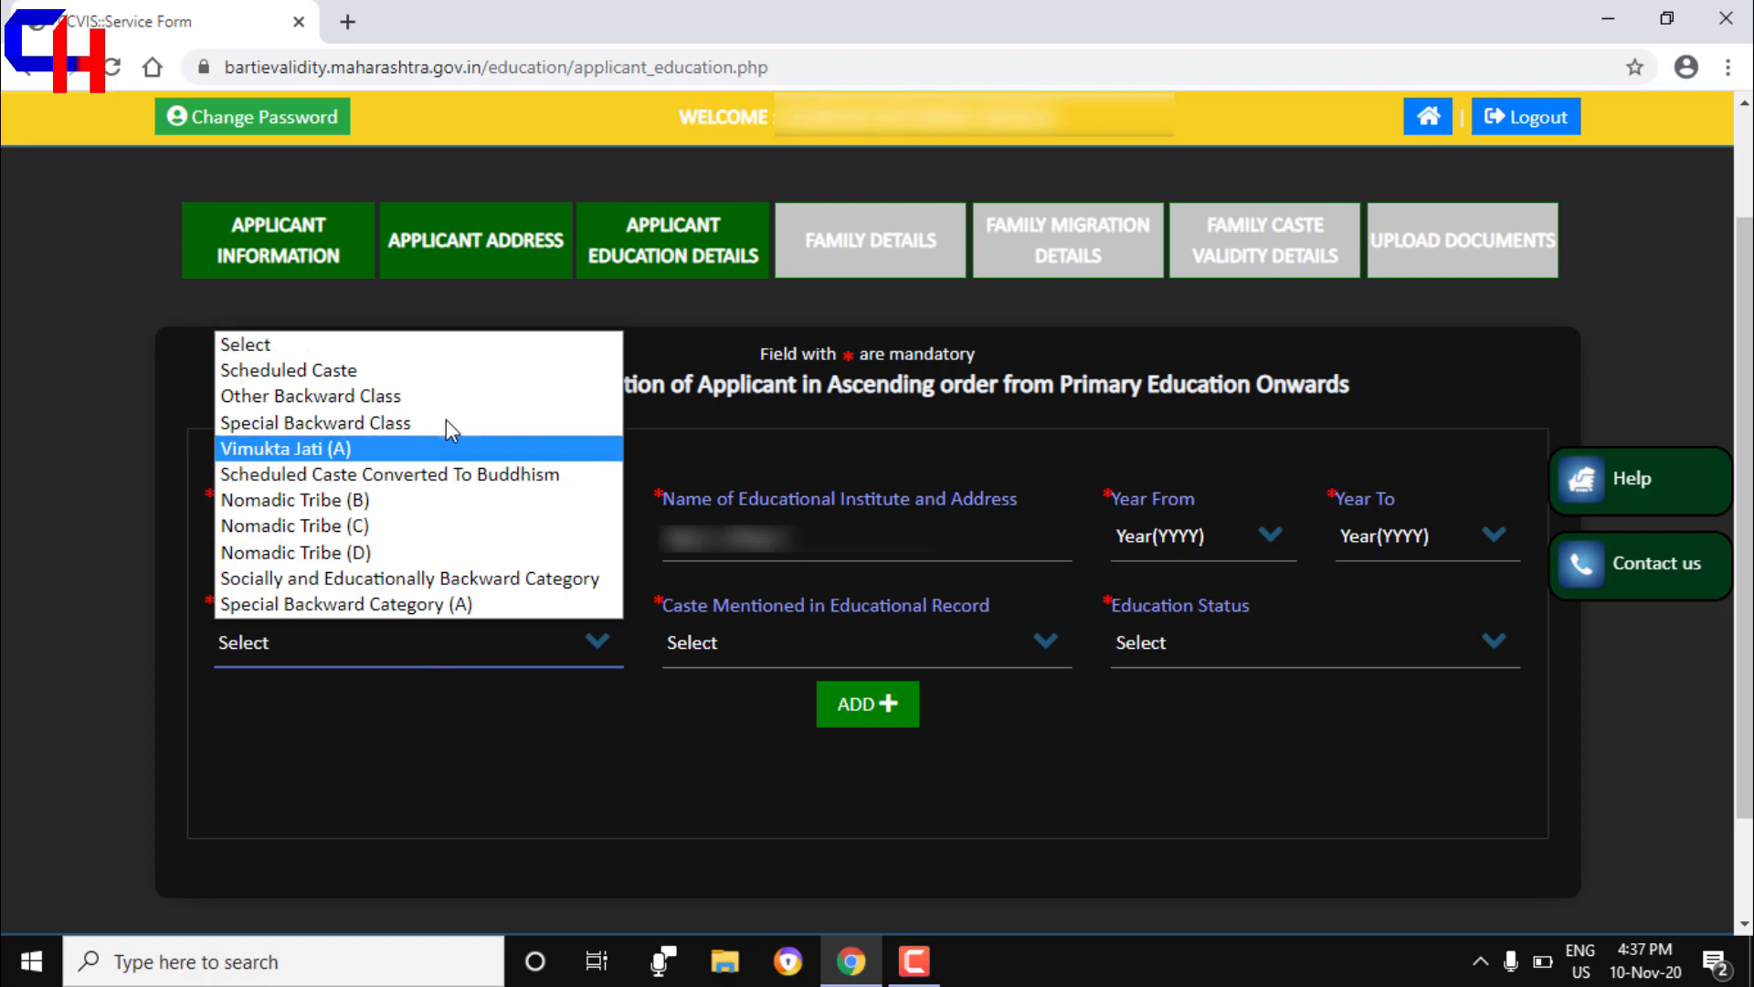
{"action": "left_click", "coordinate": [457, 369]}
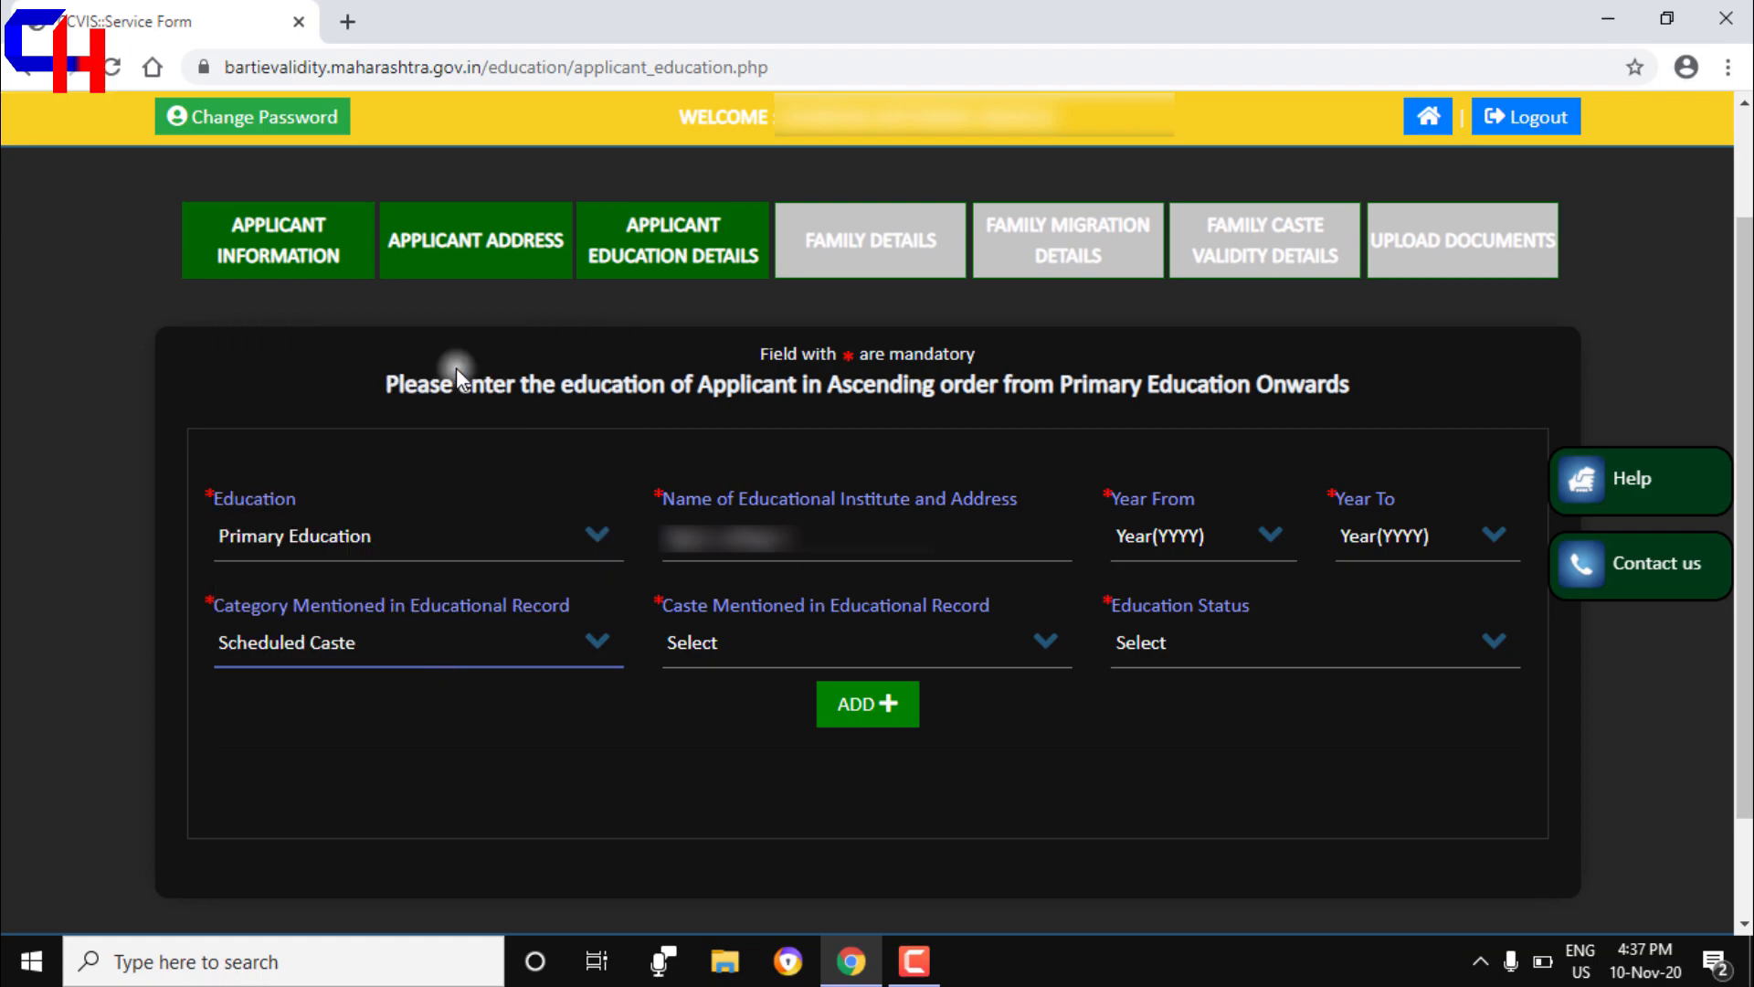
{"action": "left_click", "coordinate": [915, 652]}
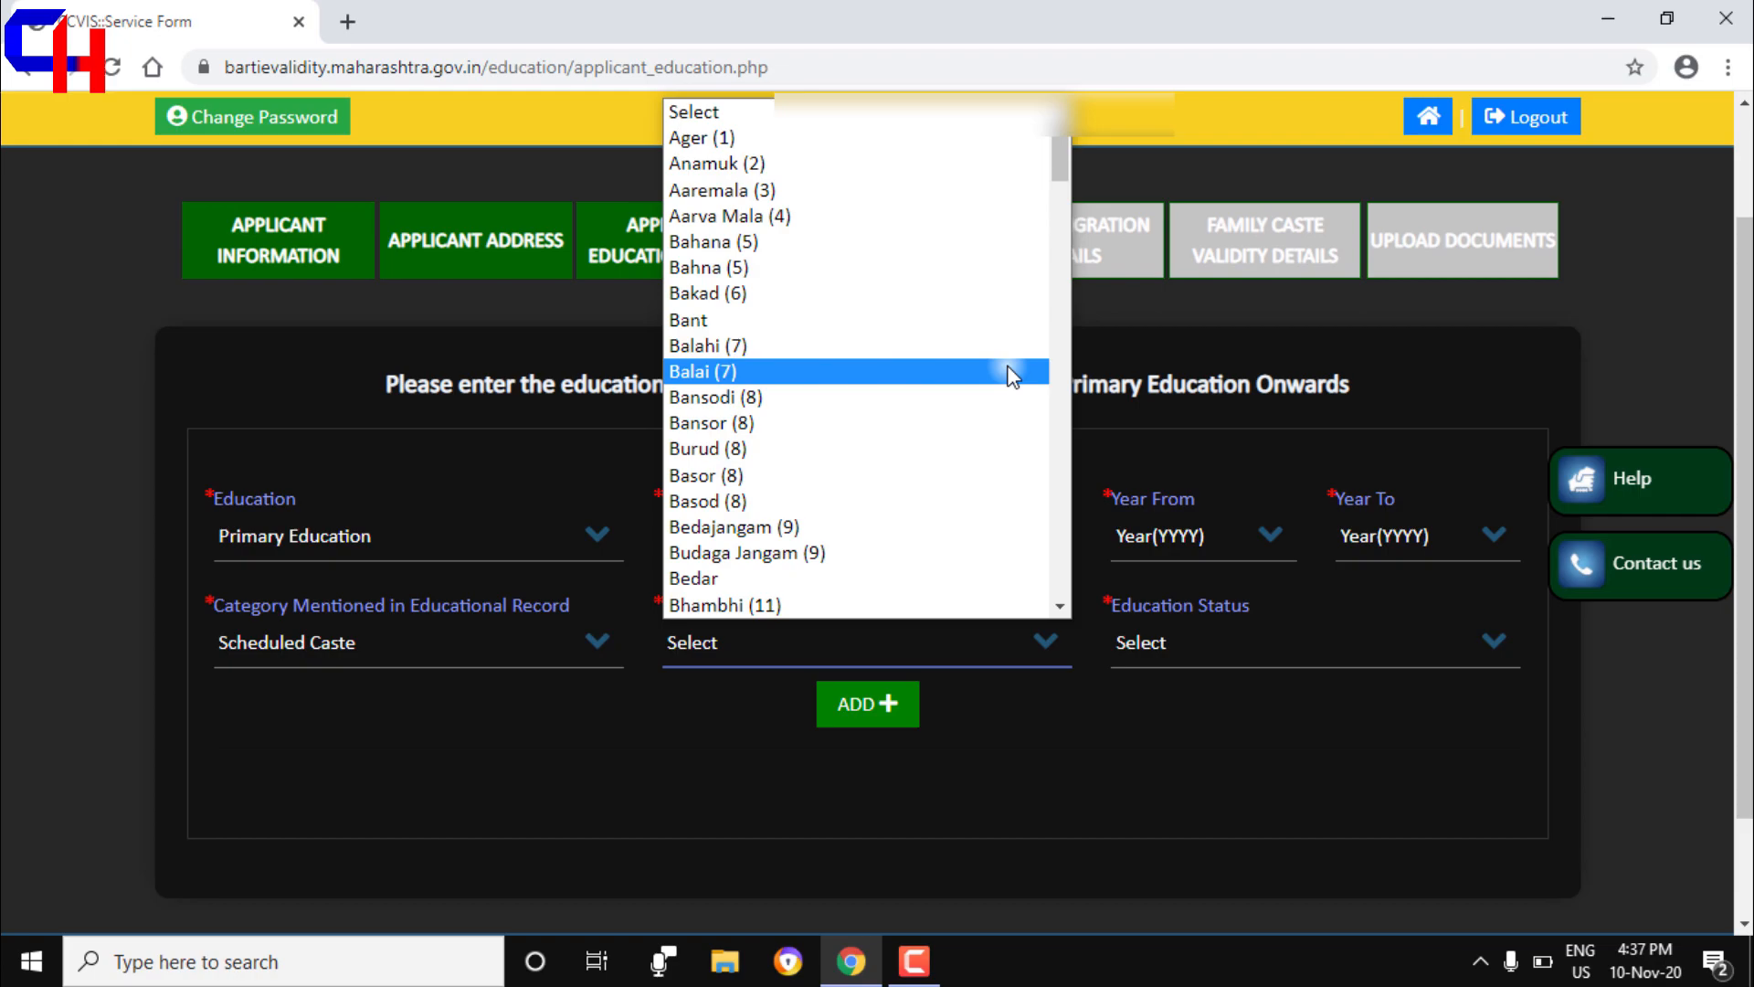
{"action": "left_click_drag", "start_coordinate": [1072, 170], "coordinate": [1071, 313]}
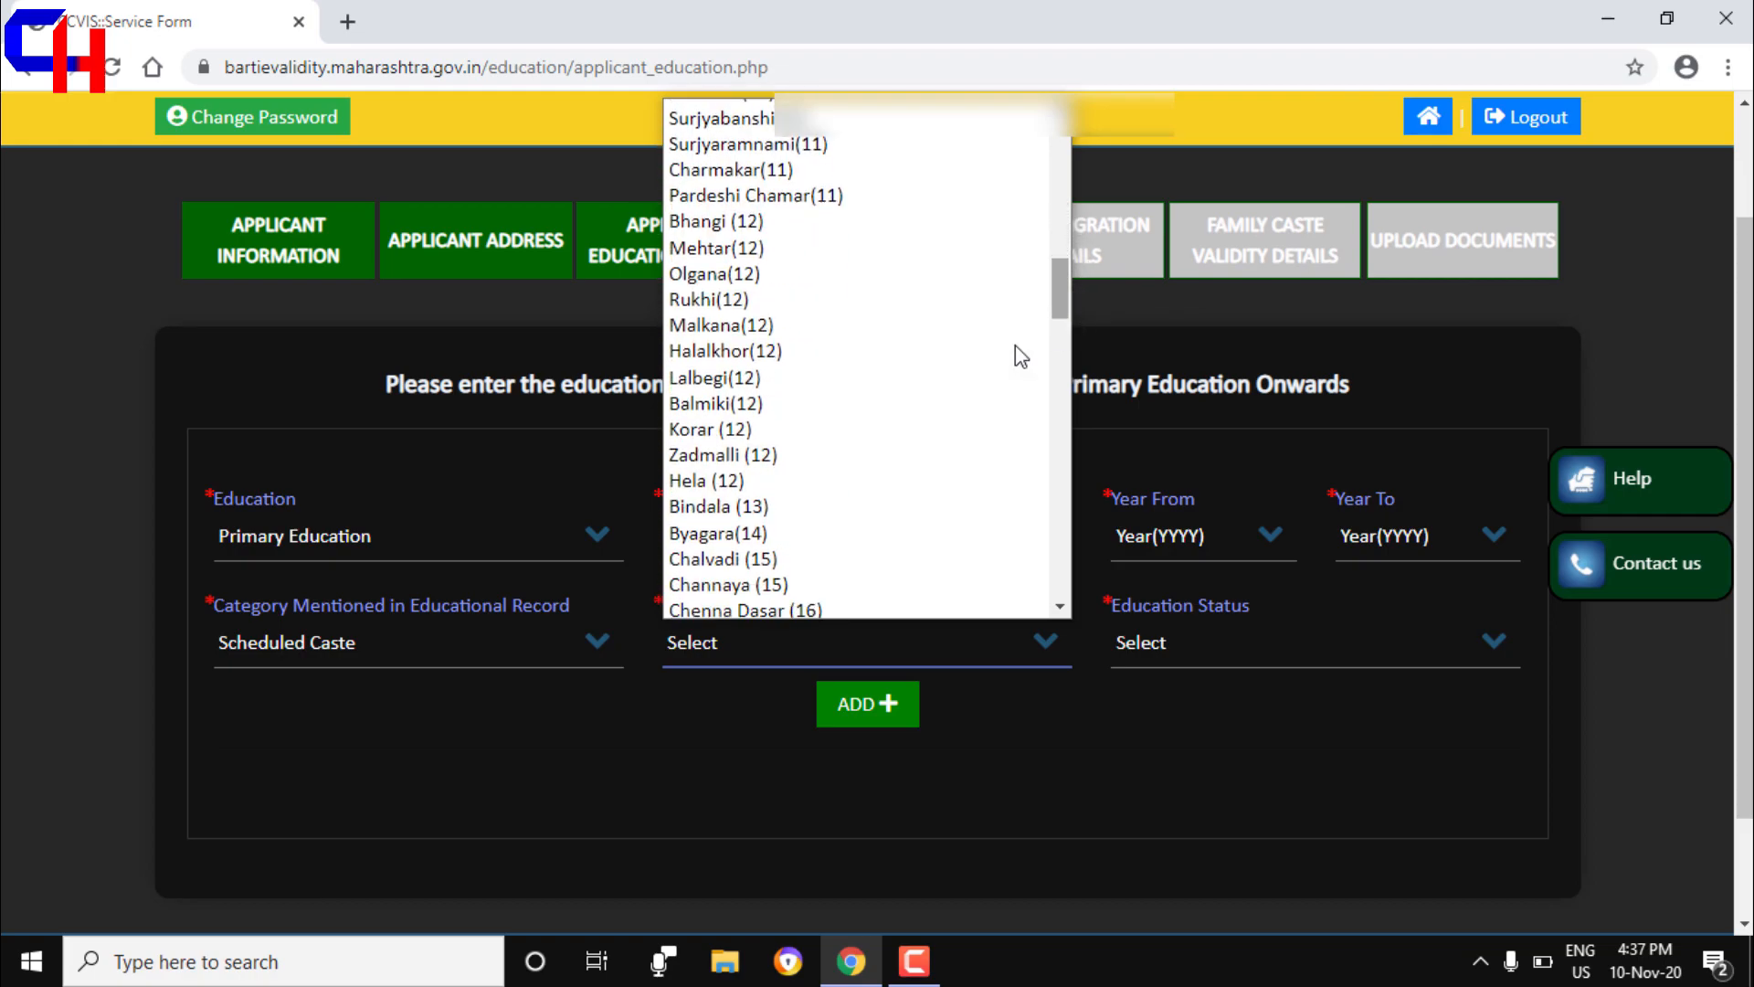
{"action": "left_click", "coordinate": [809, 539]}
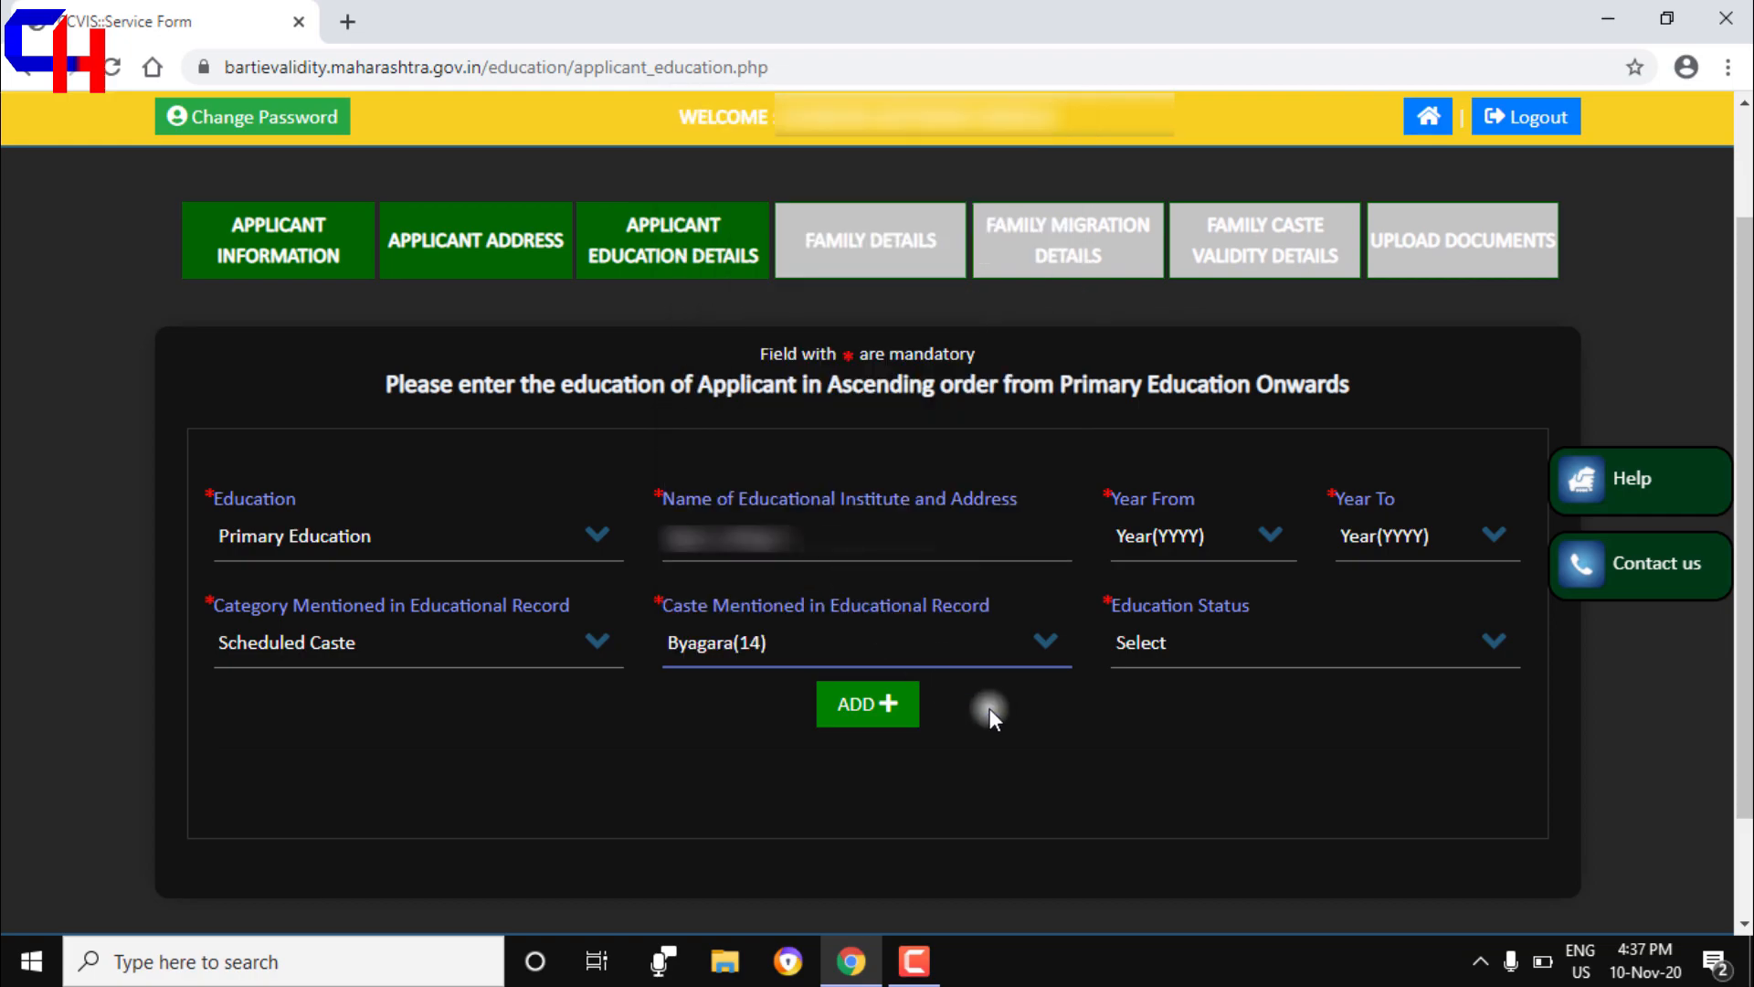
{"action": "left_click", "coordinate": [1224, 649]}
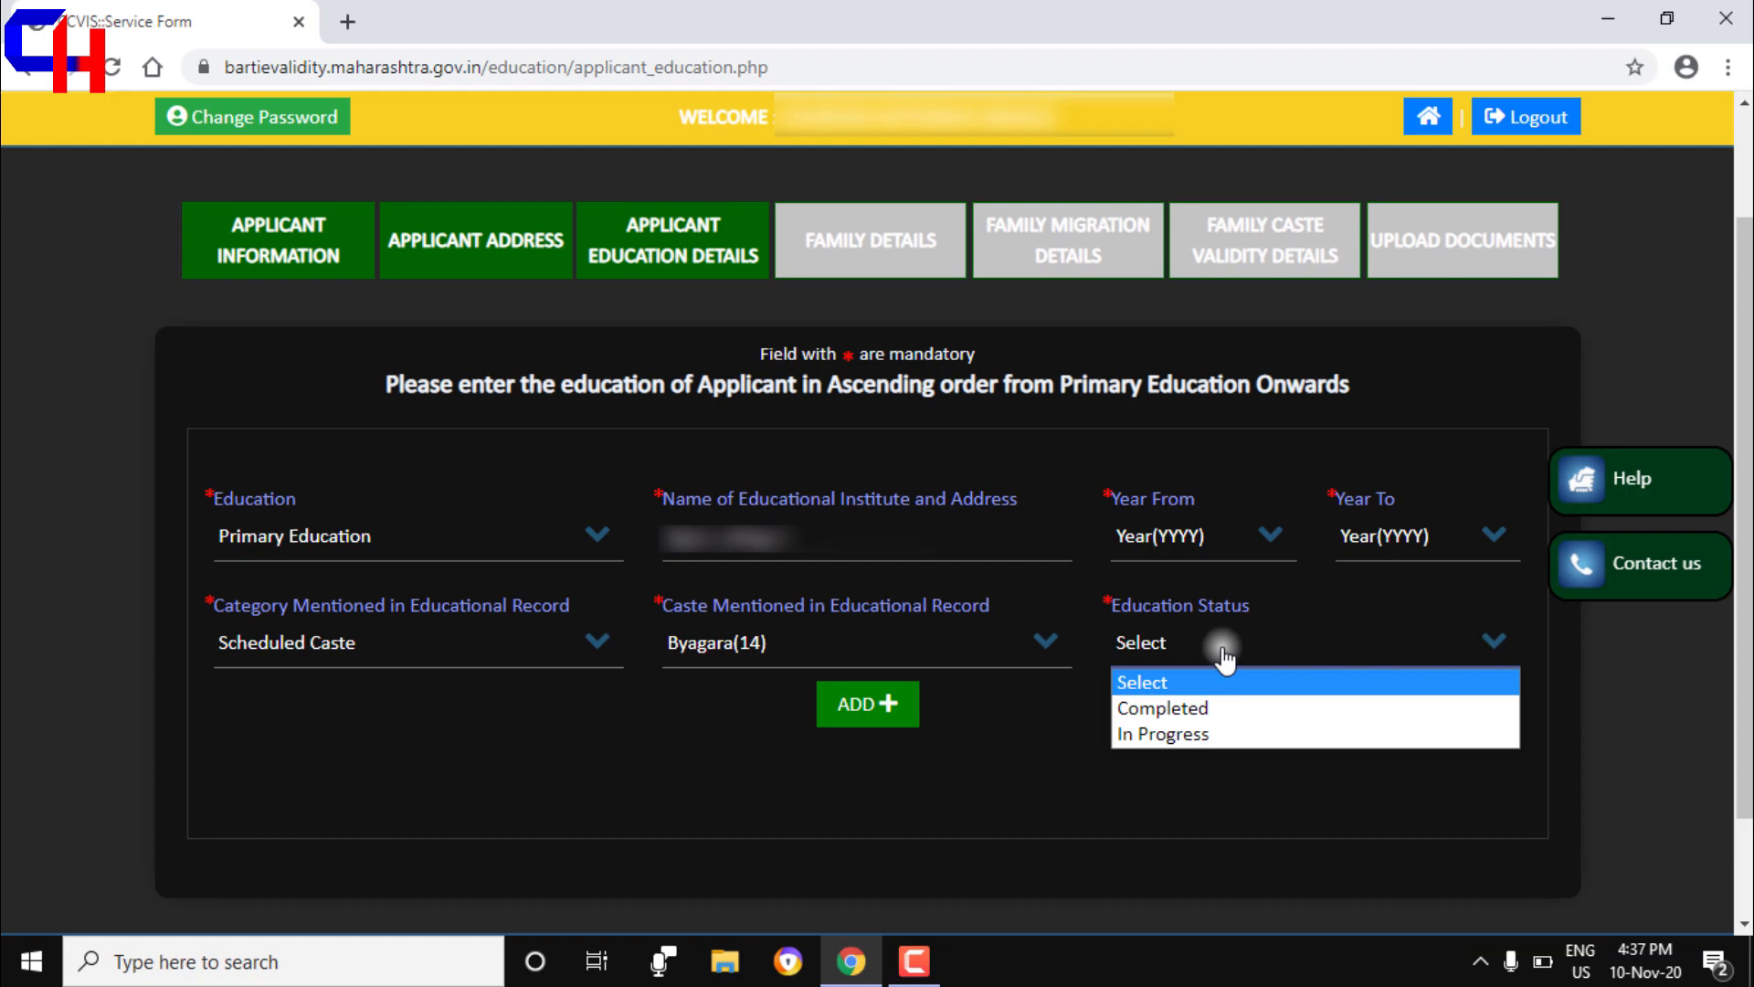
{"action": "left_click", "coordinate": [1212, 710]}
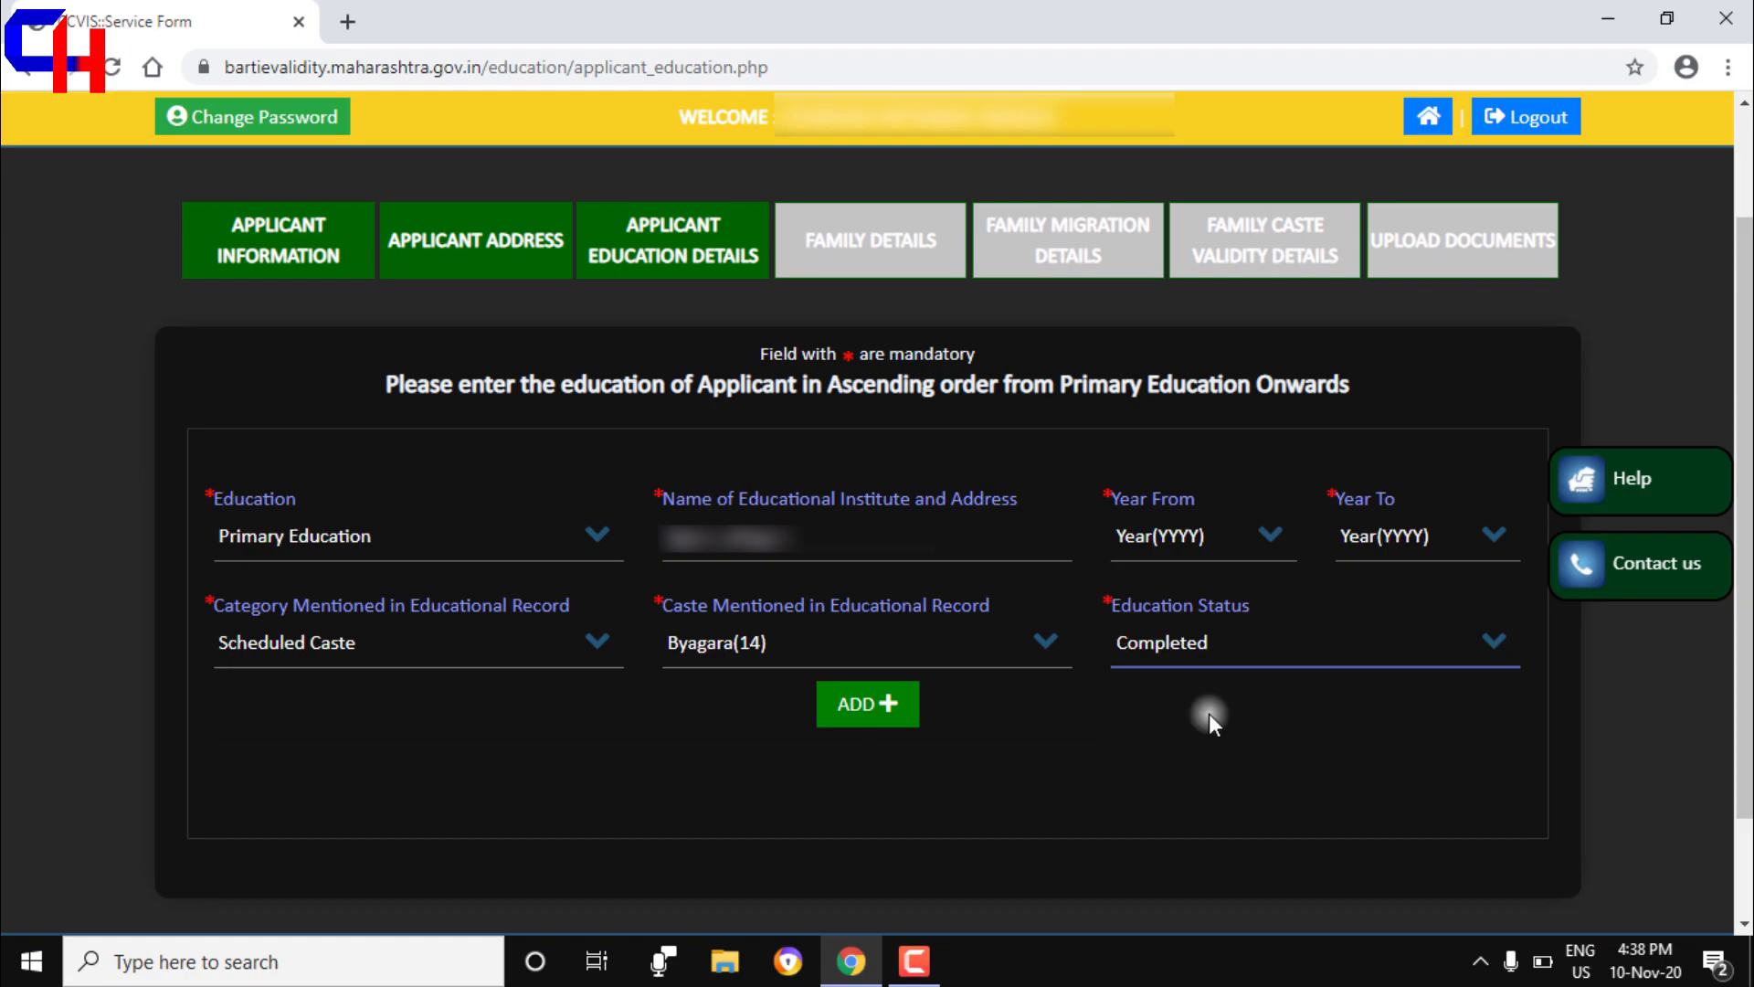
{"action": "left_click", "coordinate": [853, 708]}
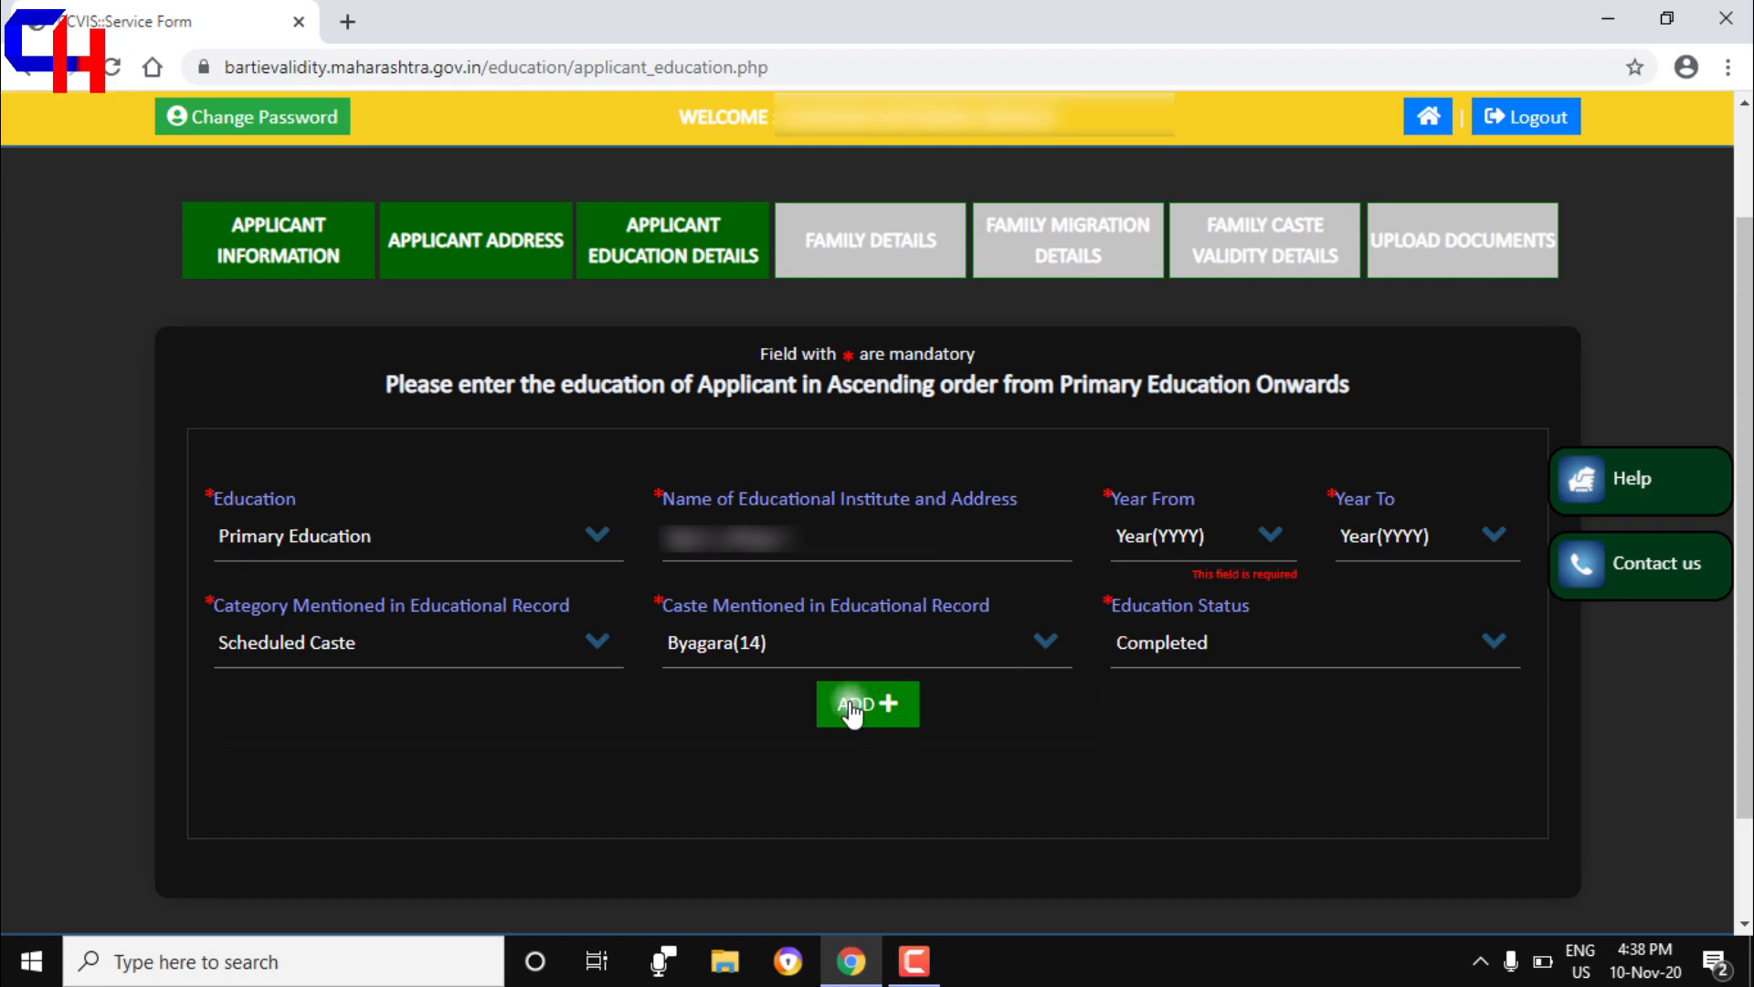
Try Secondary Education for a next entry and review its category and level choices, adding nothing.
{"action": "scroll", "coordinate": [1615, 430], "scroll_direction": "down", "scroll_amount": 1}
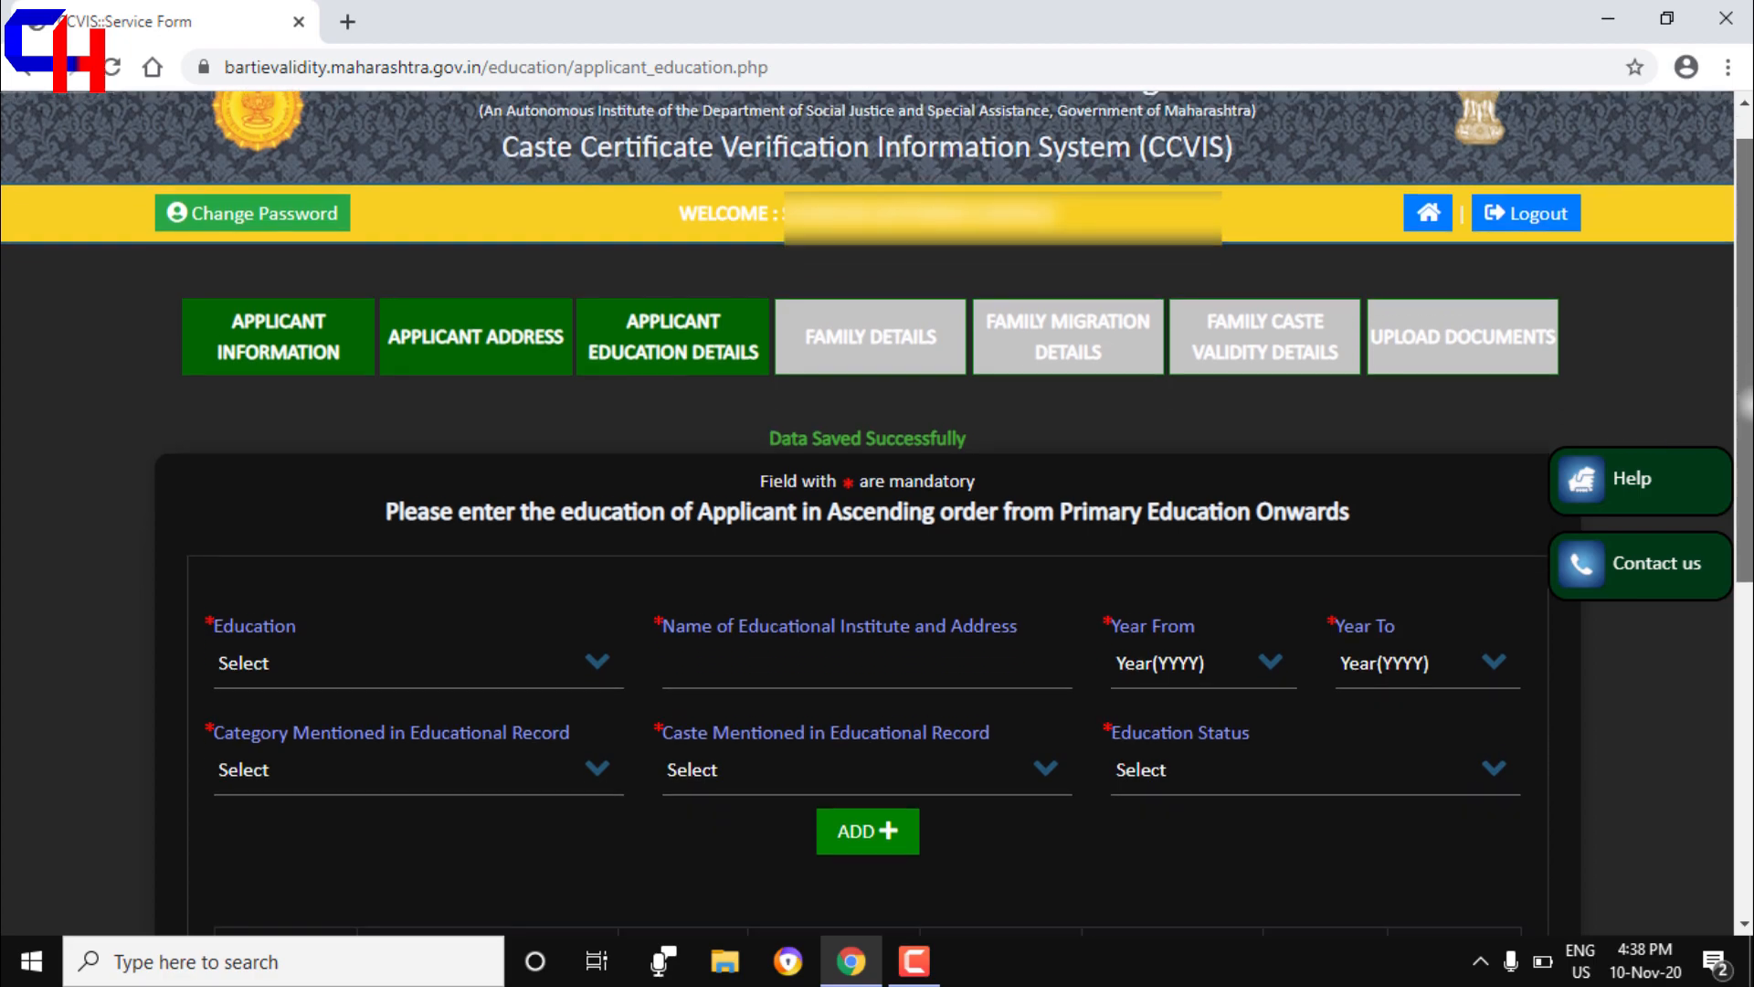
{"action": "left_click", "coordinate": [425, 618]}
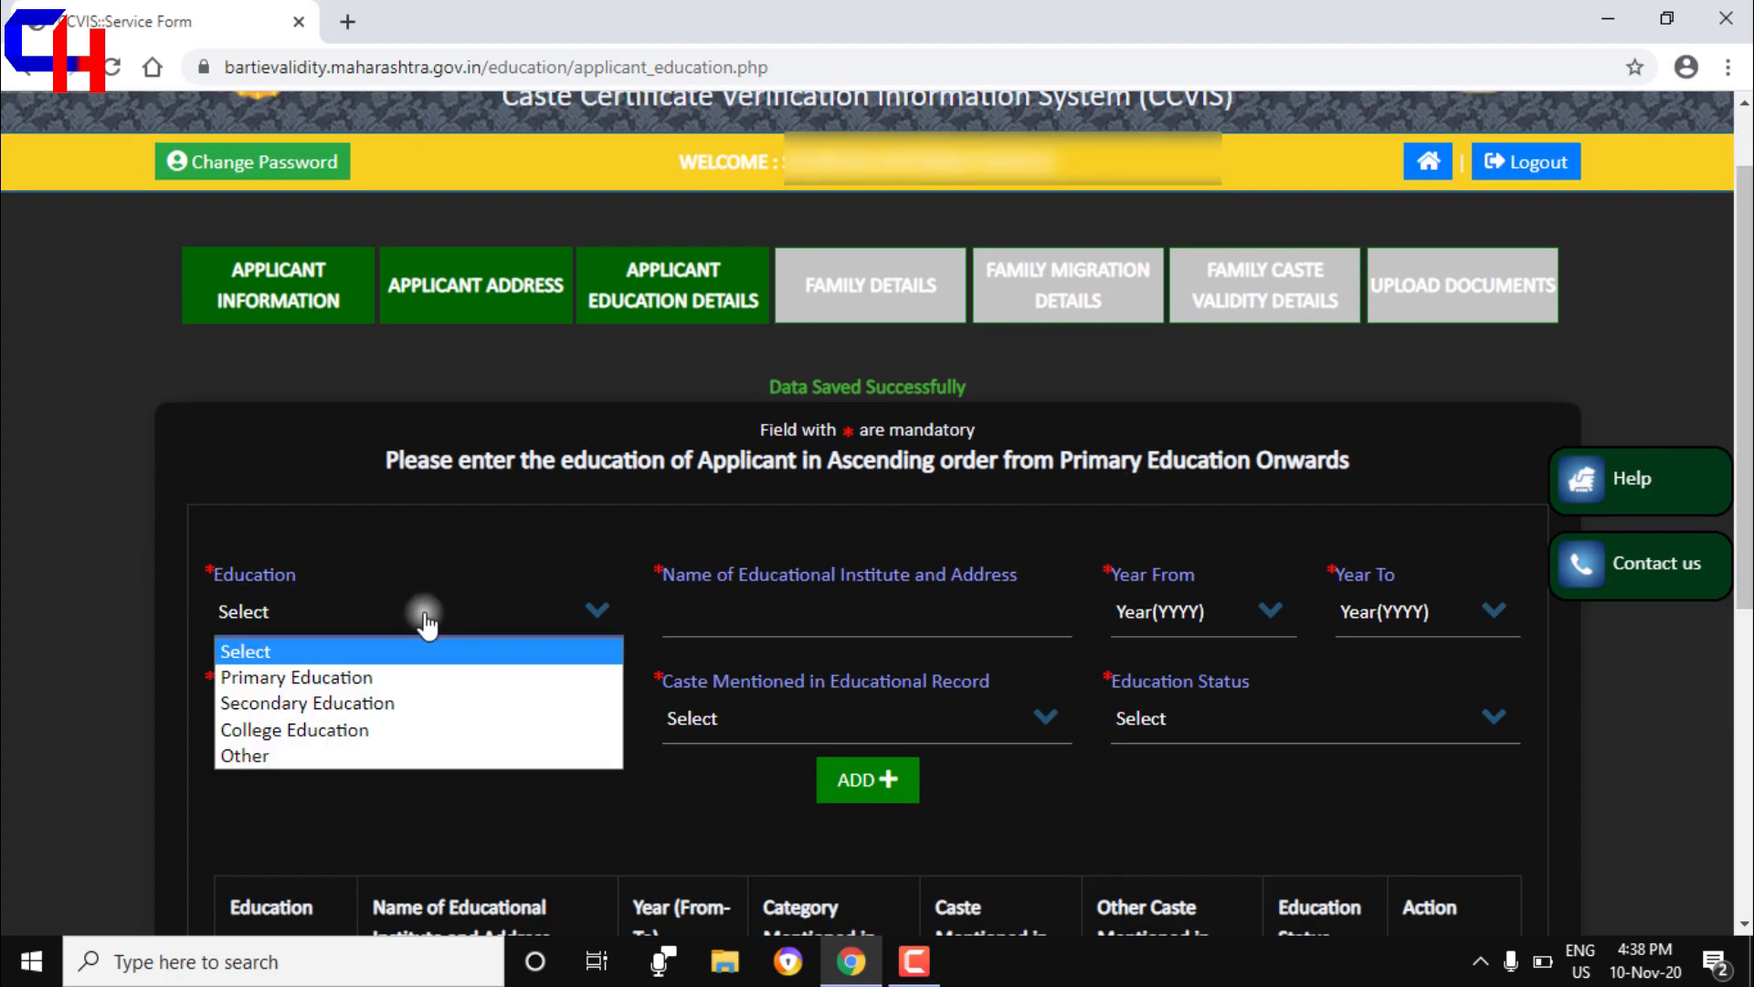
{"action": "left_click", "coordinate": [430, 701]}
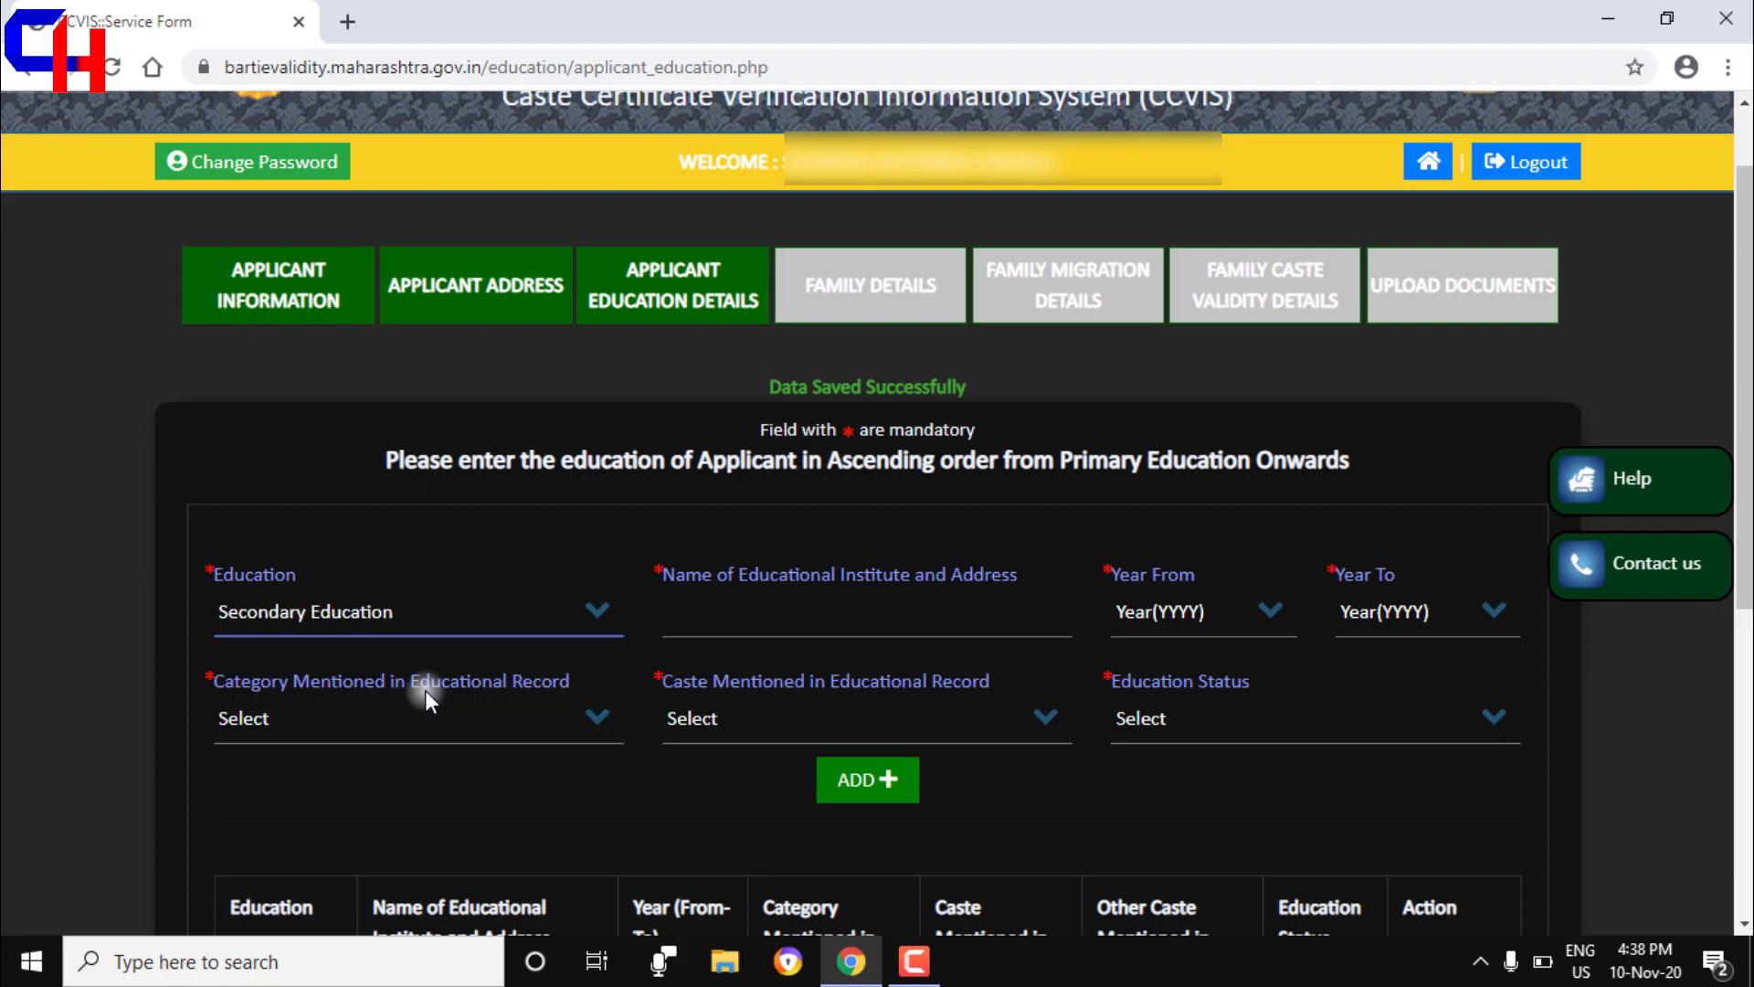
{"action": "left_click", "coordinate": [801, 609]}
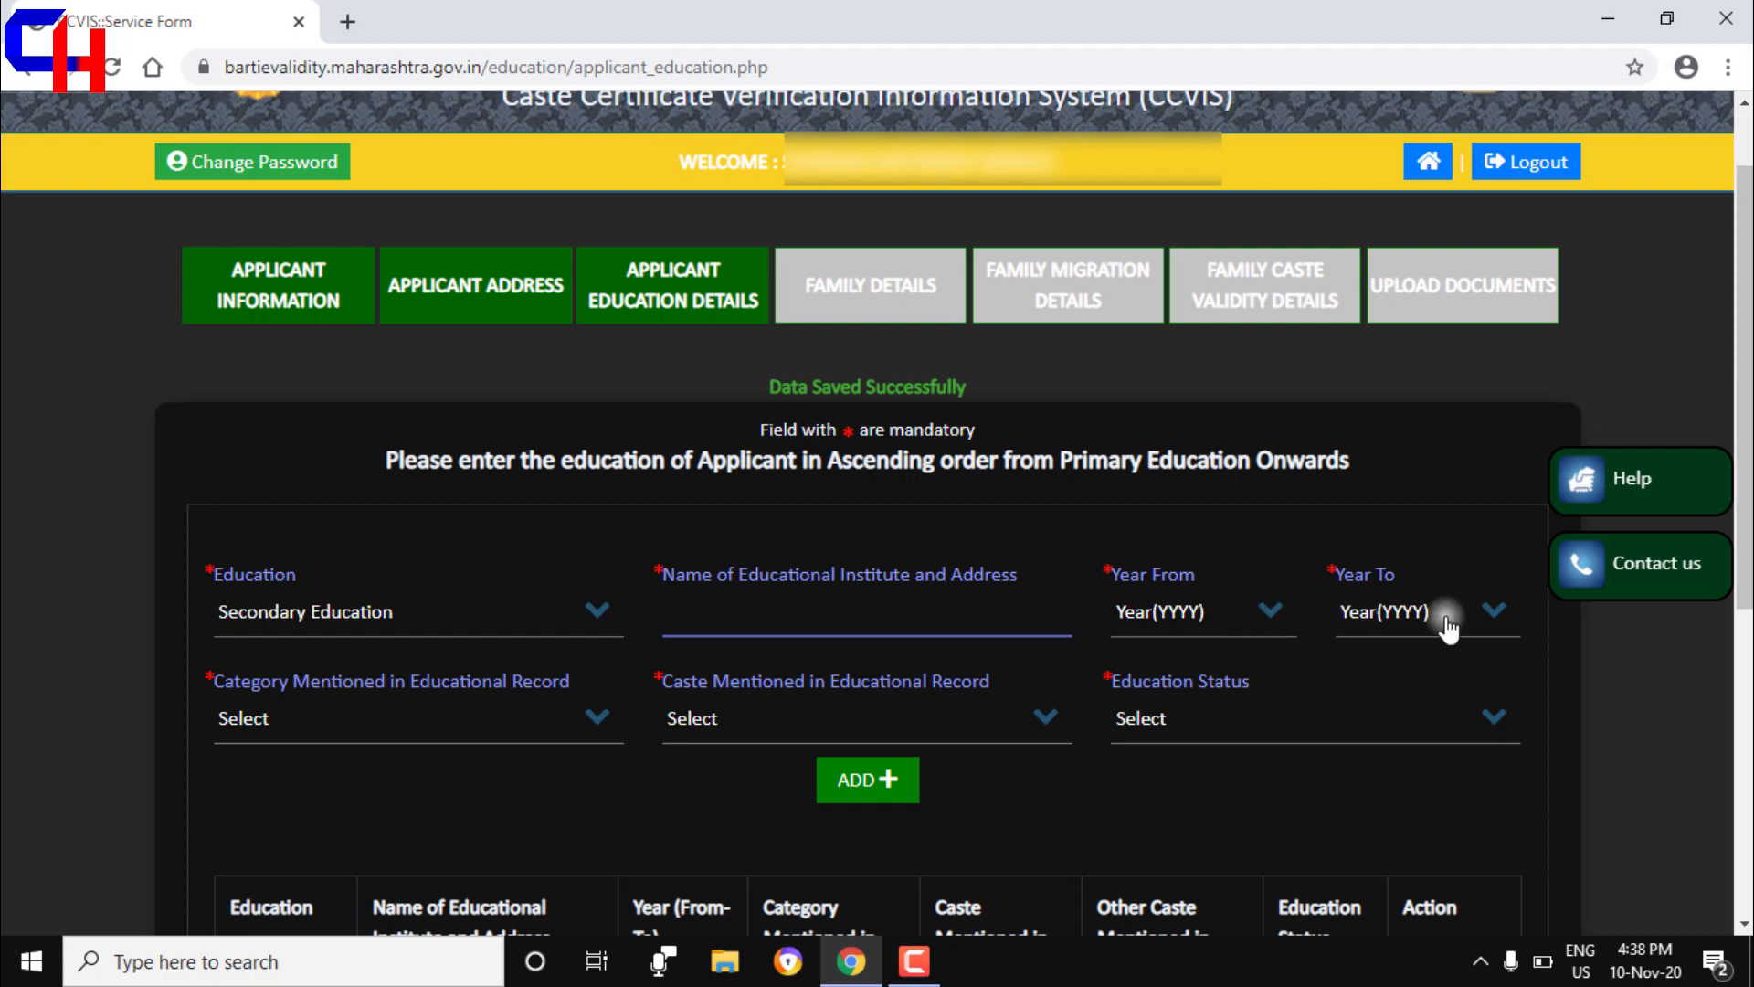
{"action": "left_click", "coordinate": [501, 716]}
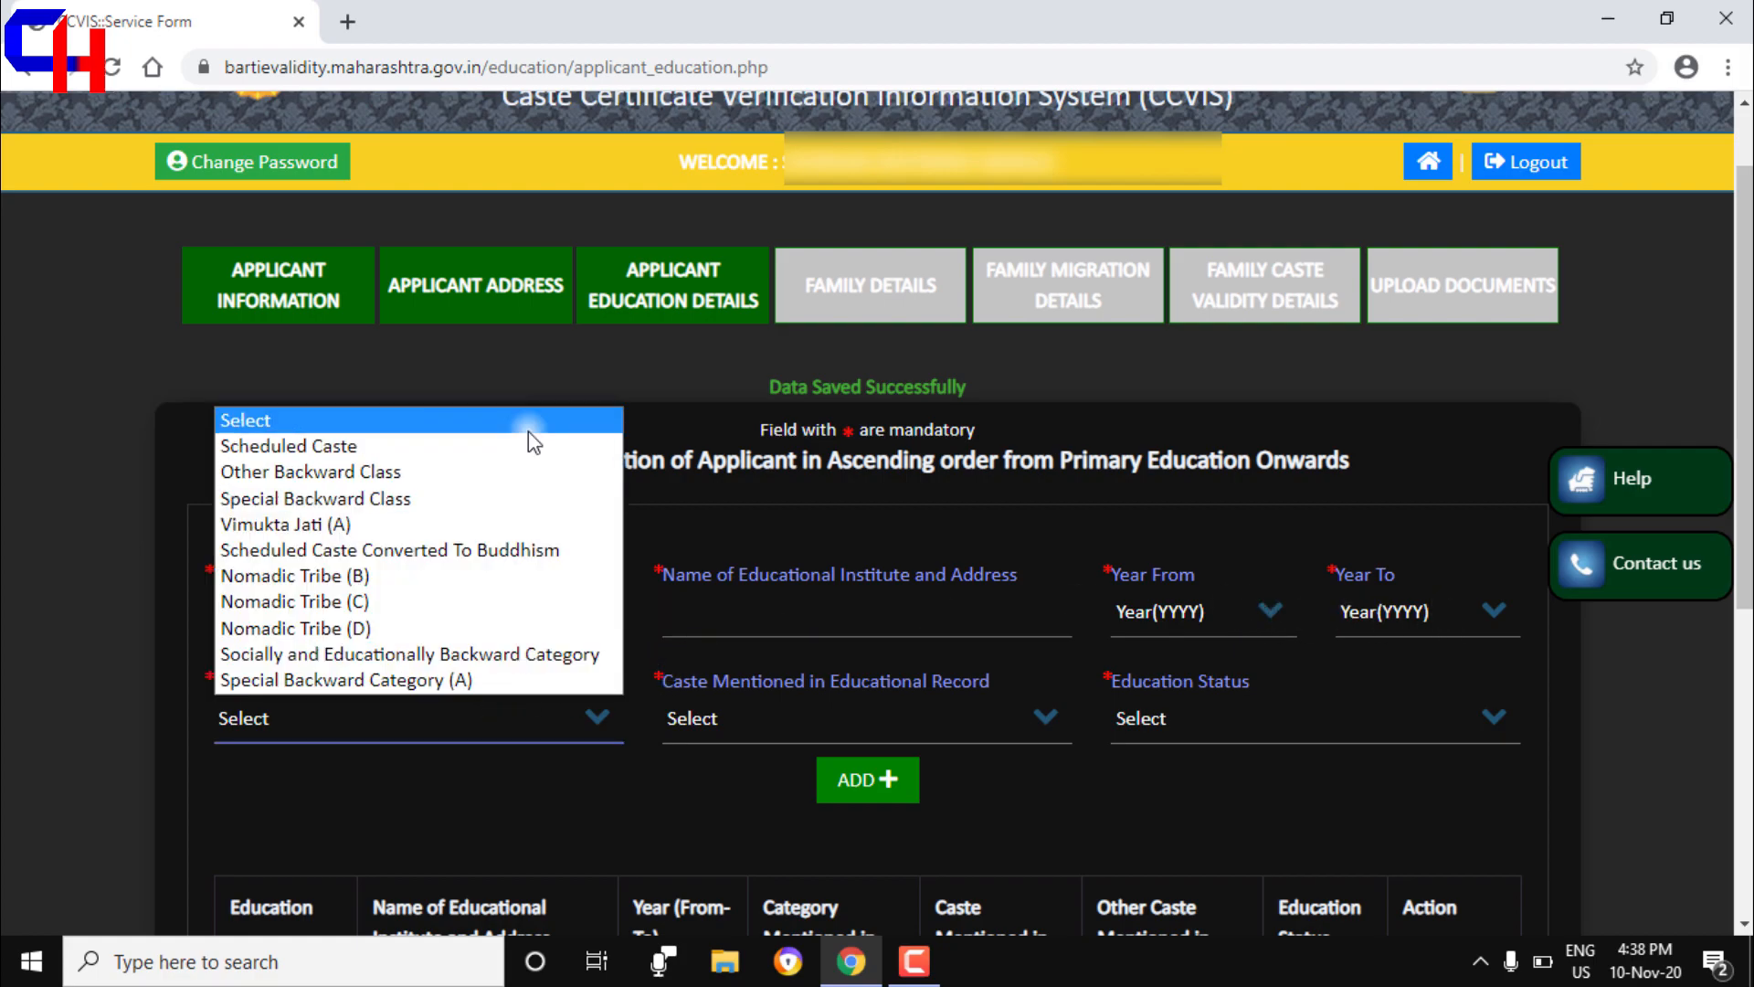
{"action": "left_click", "coordinate": [730, 804]}
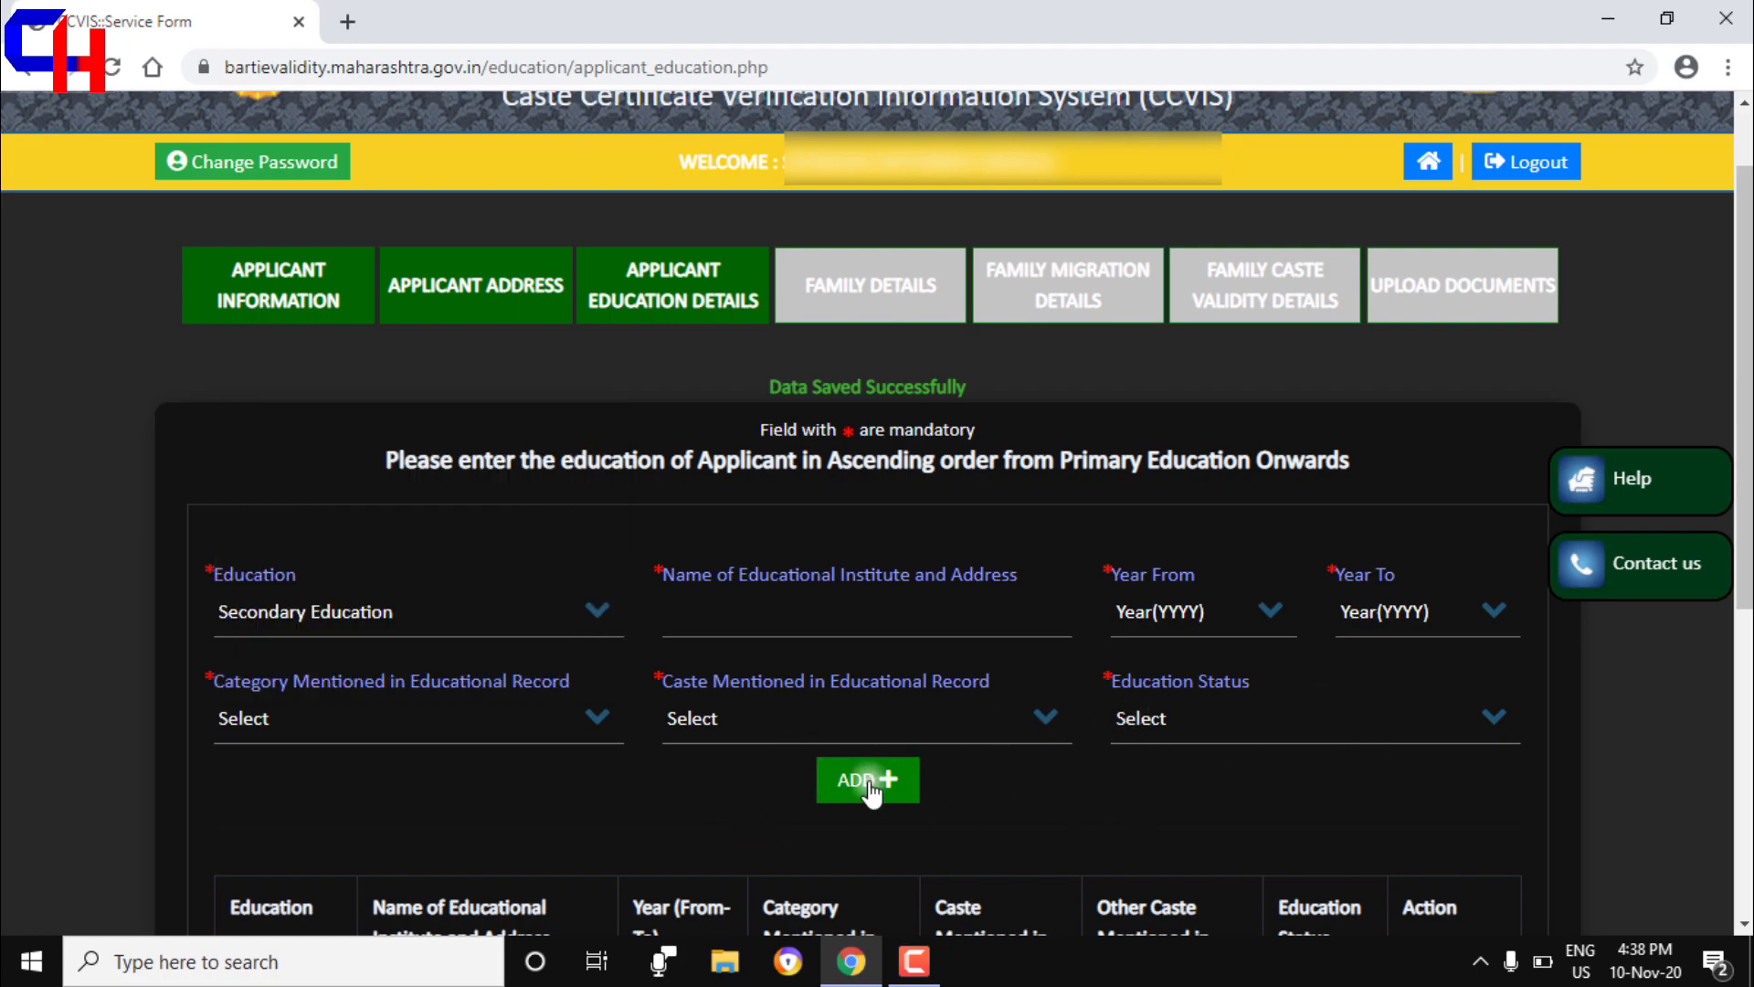
{"action": "left_click", "coordinate": [446, 610]}
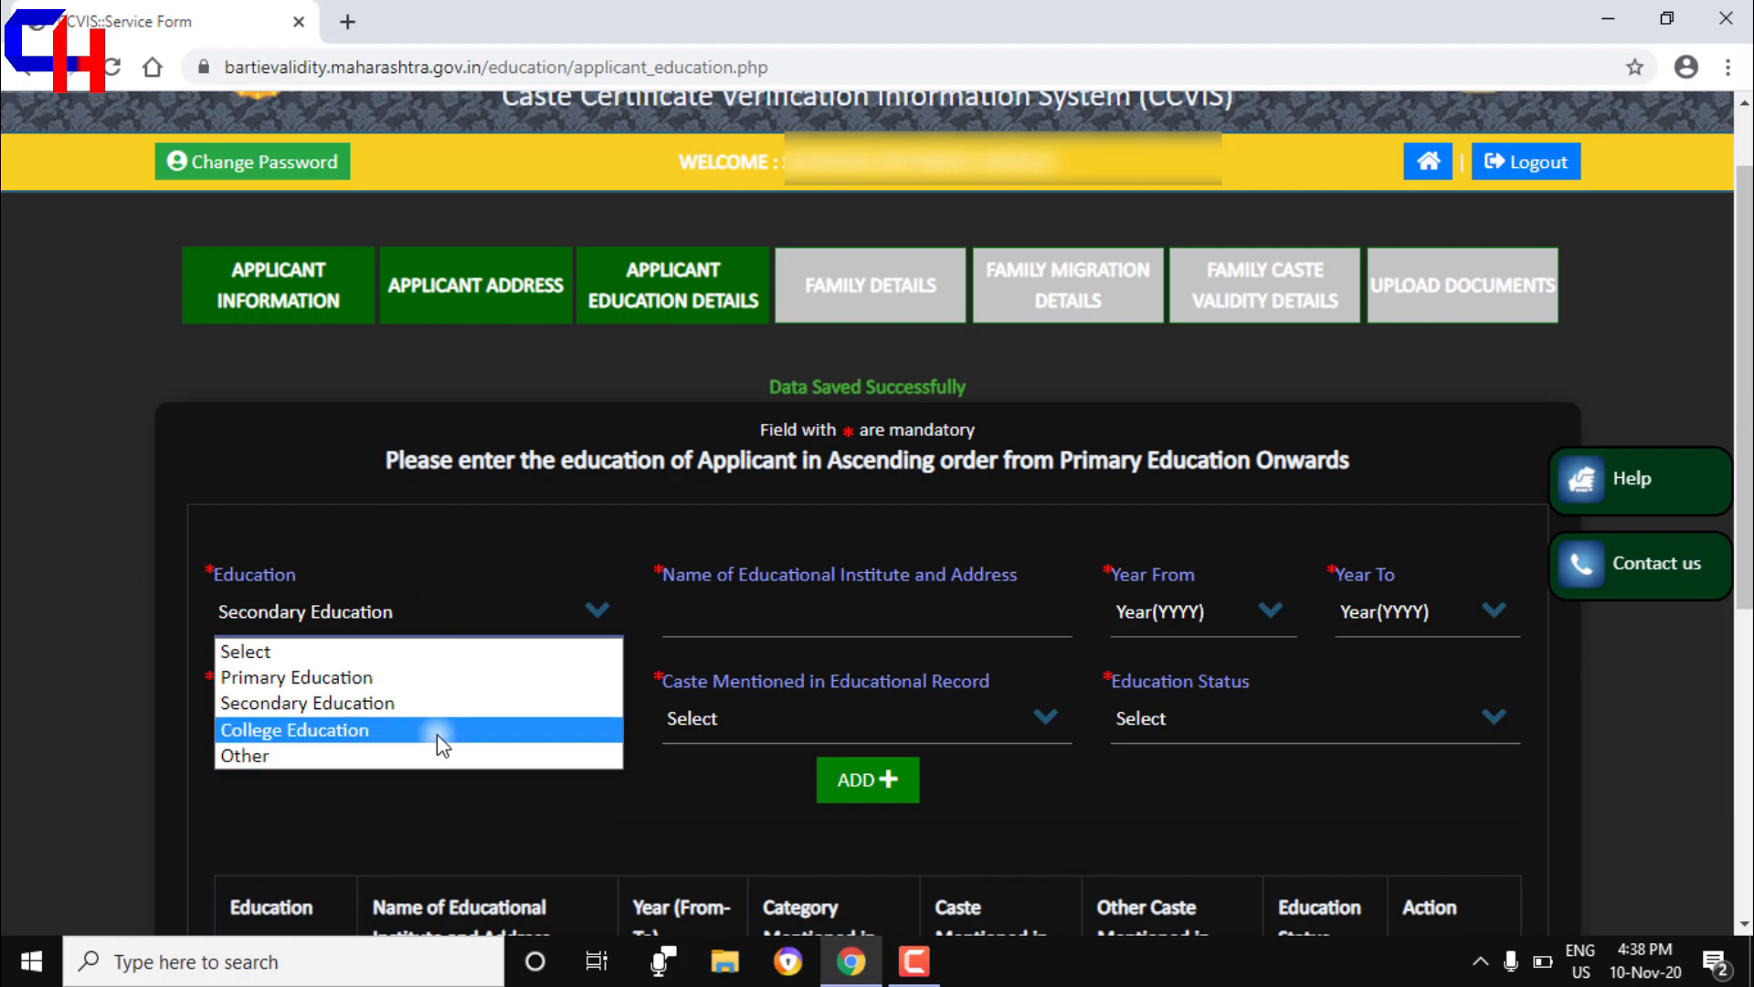
Save the education details and confirm to proceed to Family Details.
{"action": "scroll", "coordinate": [868, 824], "scroll_direction": "down", "scroll_amount": 6}
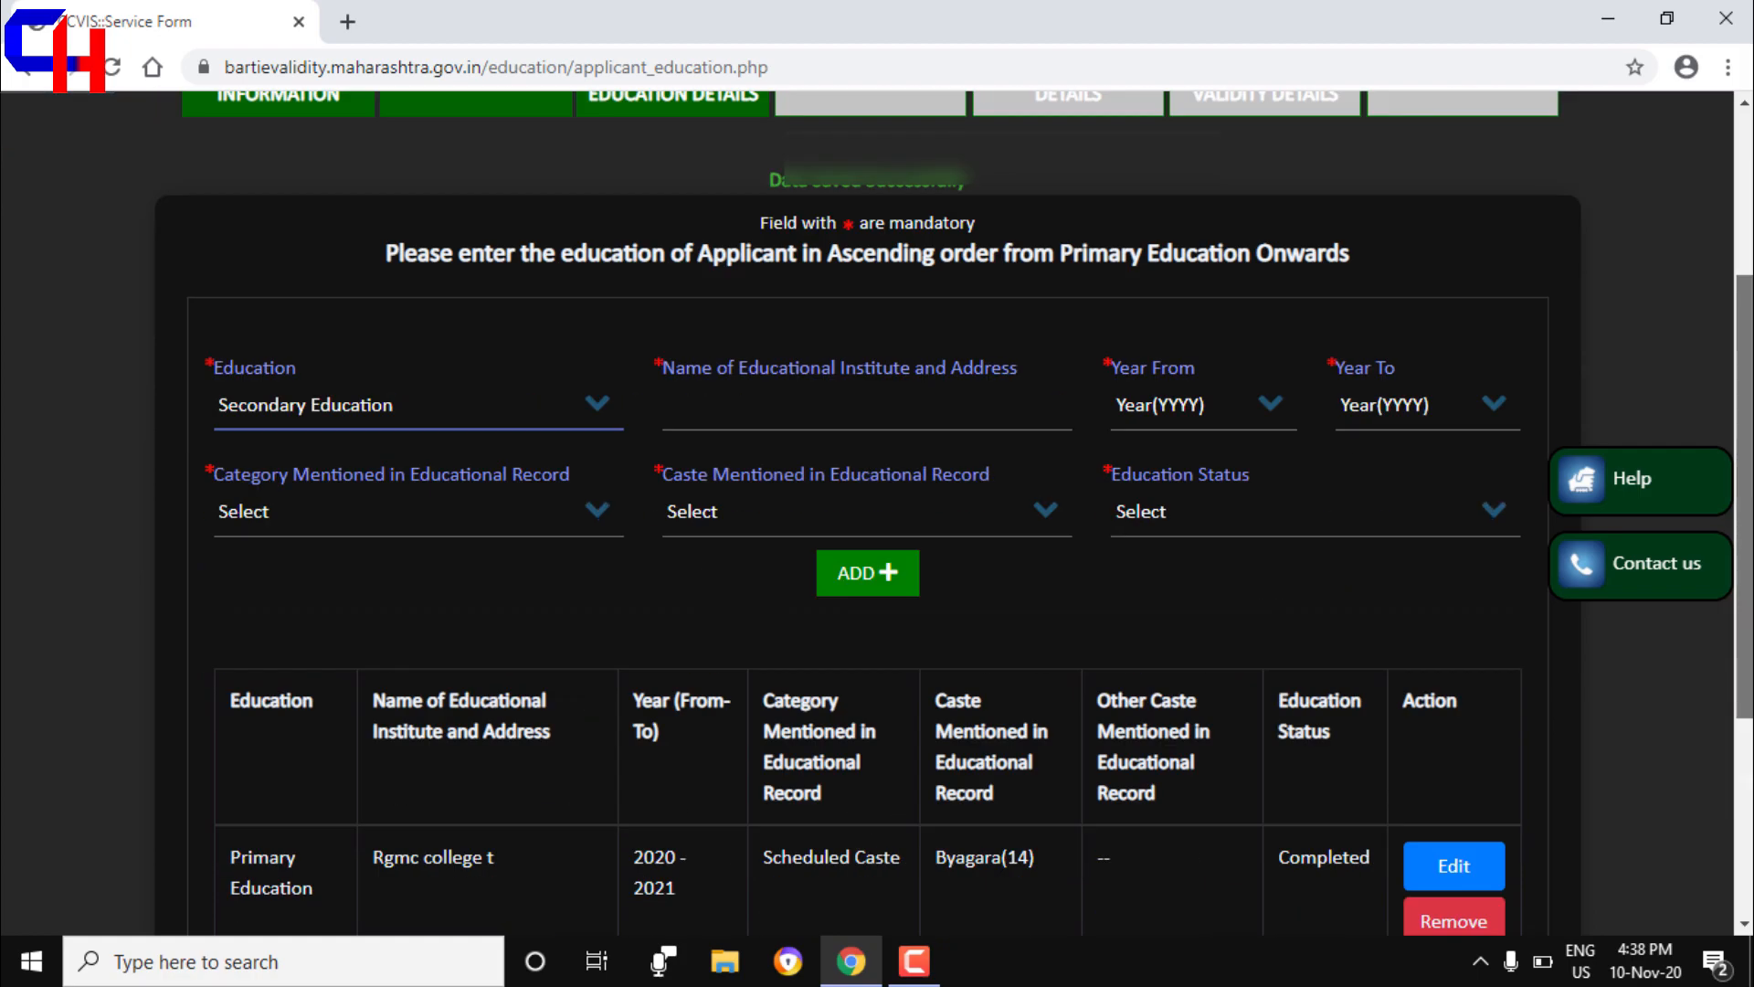
{"action": "left_click", "coordinate": [974, 644]}
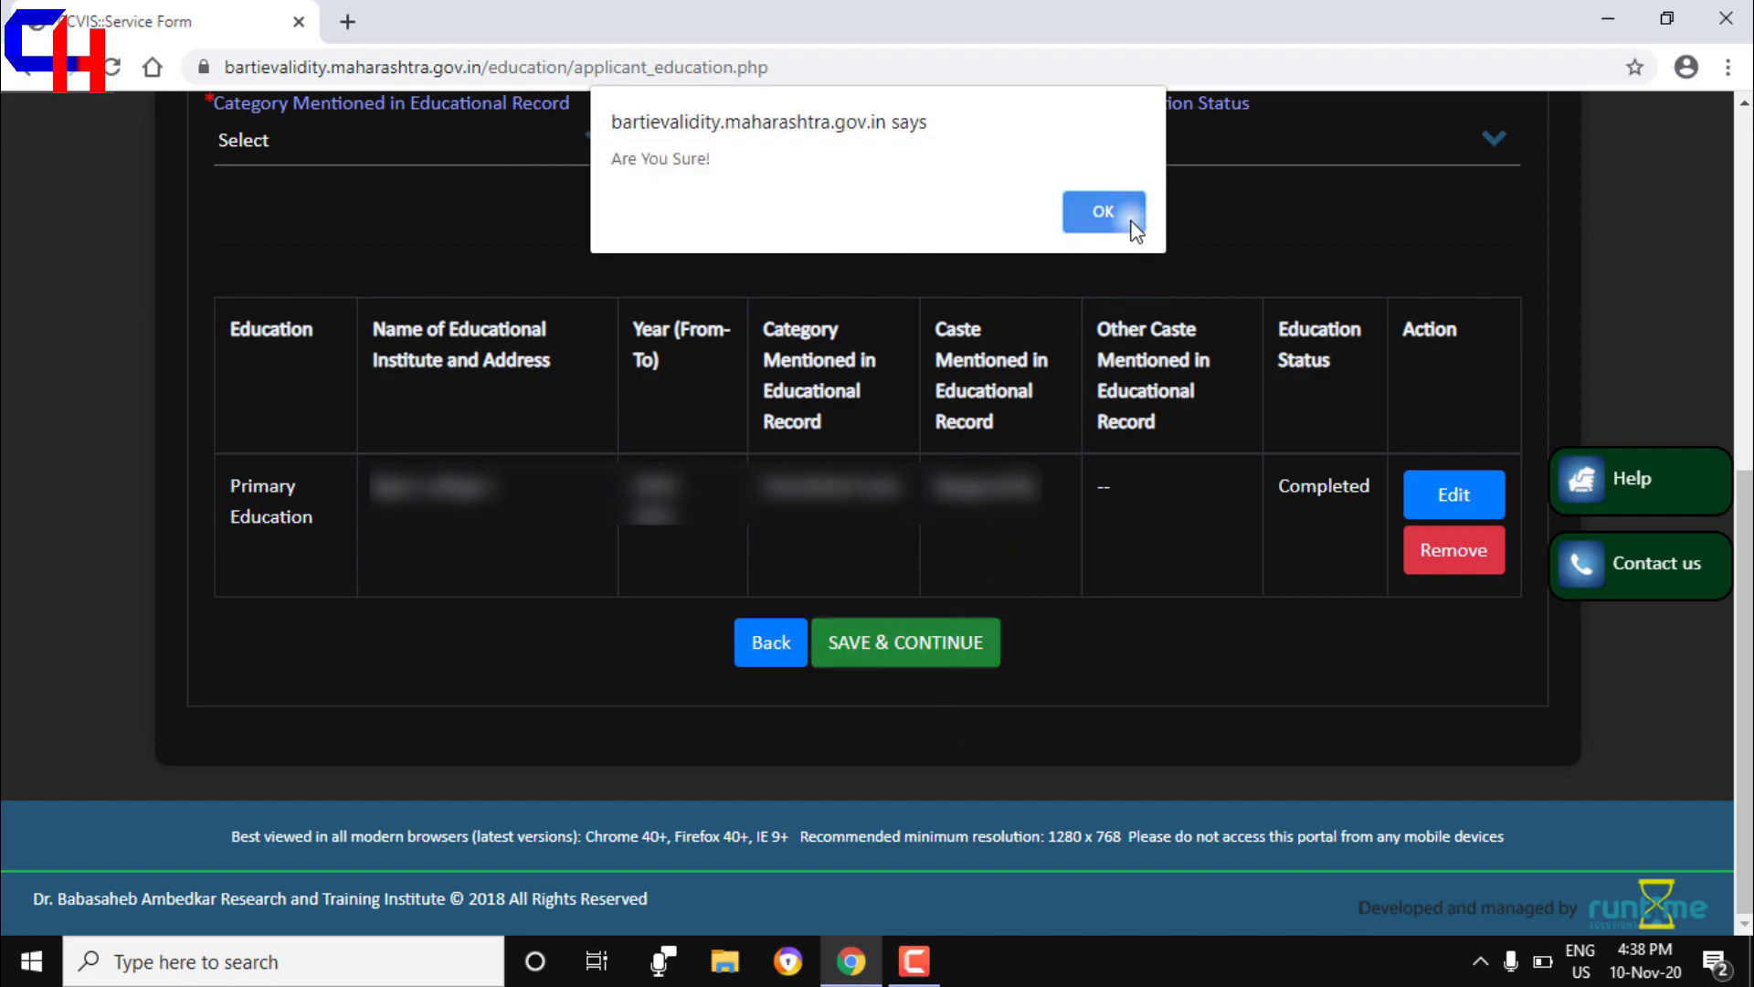
{"action": "left_click", "coordinate": [1104, 213]}
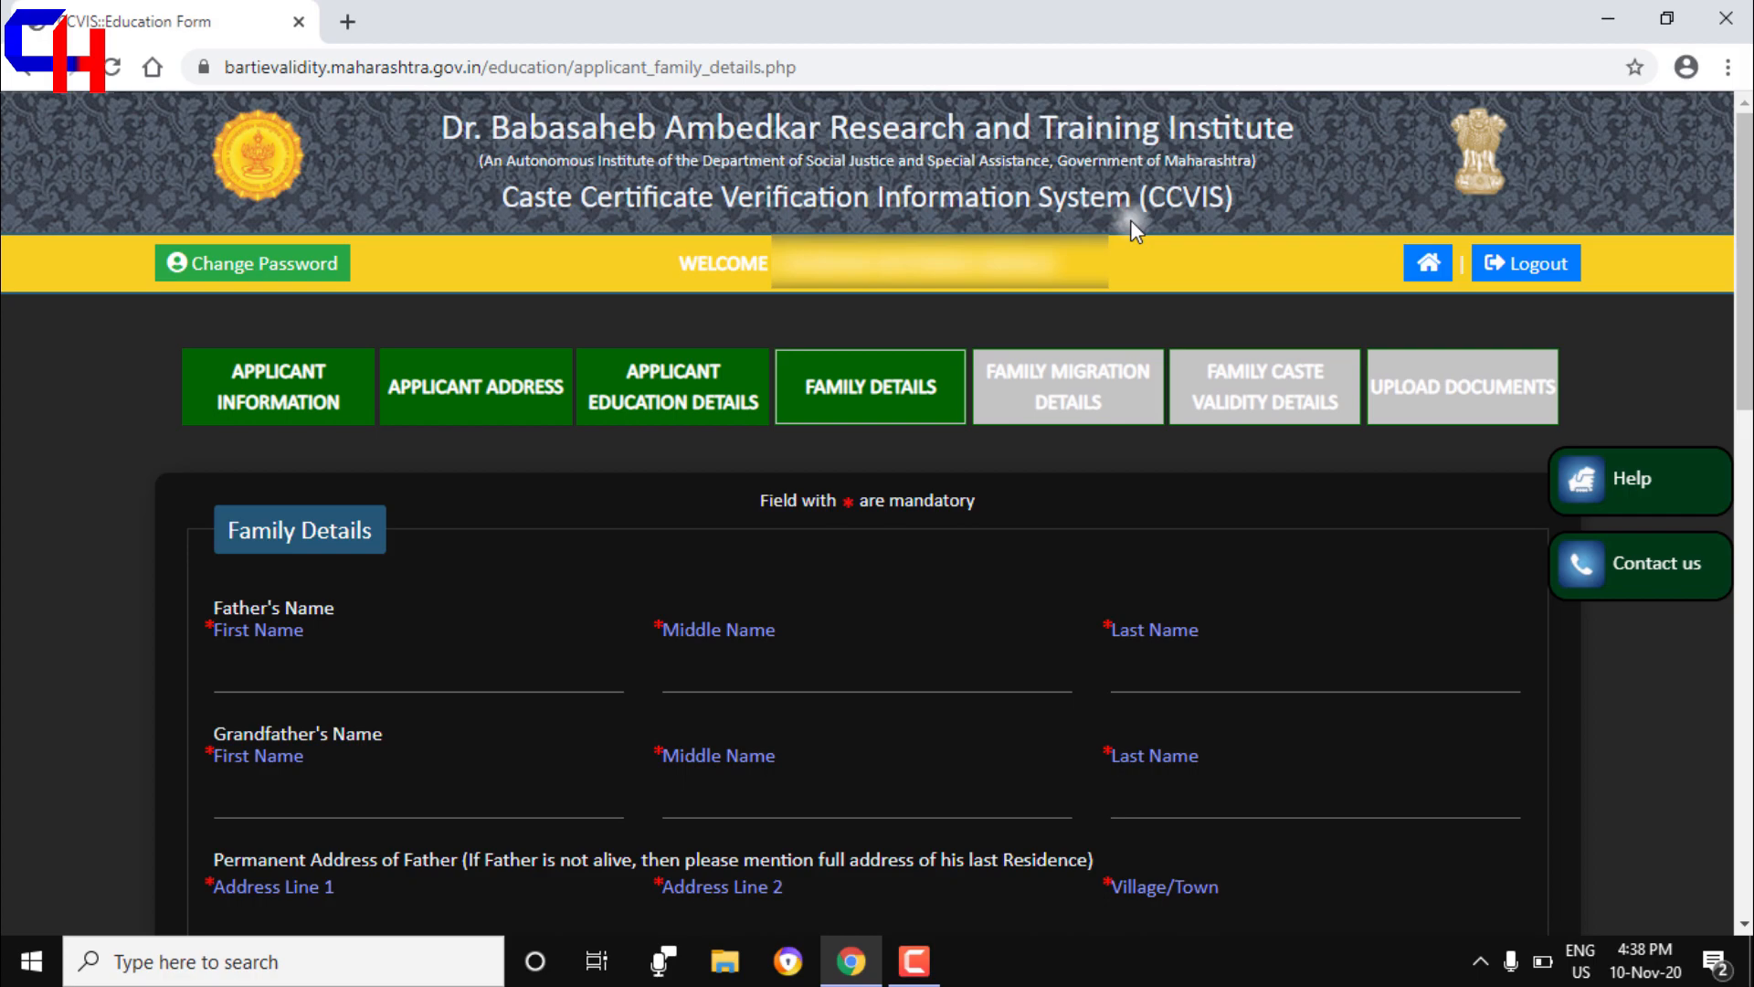
Enter the father's first, middle and last names.
{"action": "left_click_drag", "start_coordinate": [1744, 188], "coordinate": [1744, 302]}
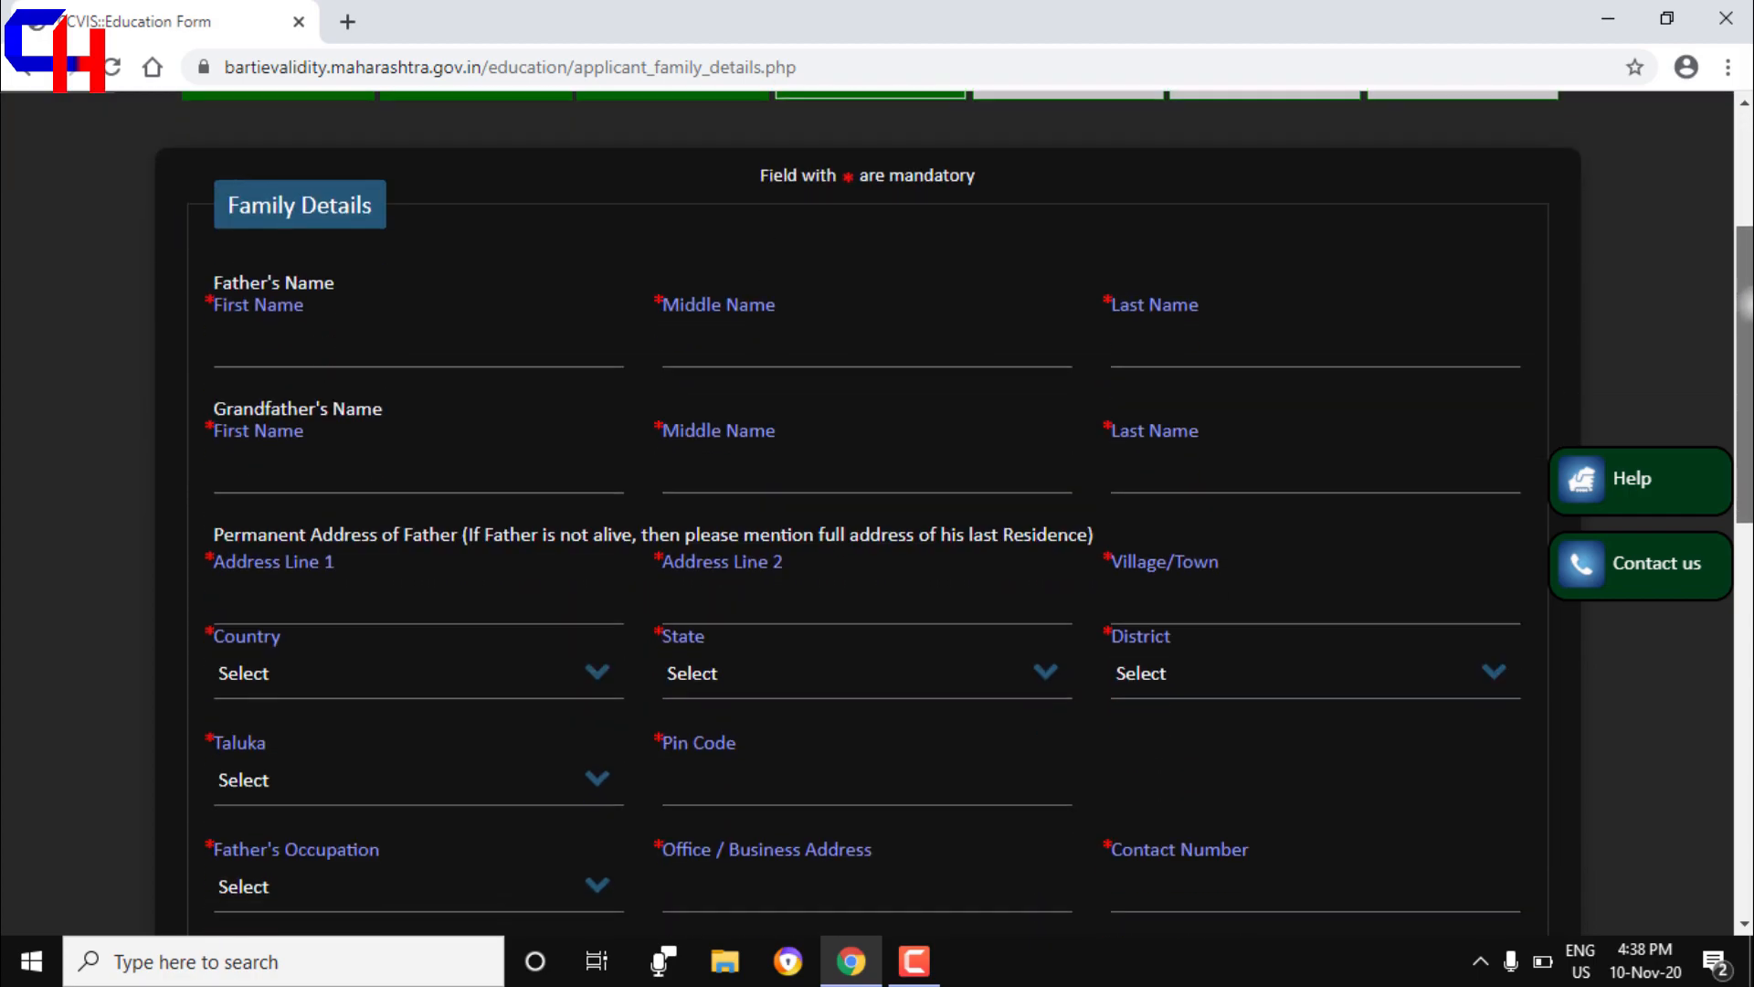
{"action": "scroll", "coordinate": [868, 502], "scroll_direction": "up", "scroll_amount": 1}
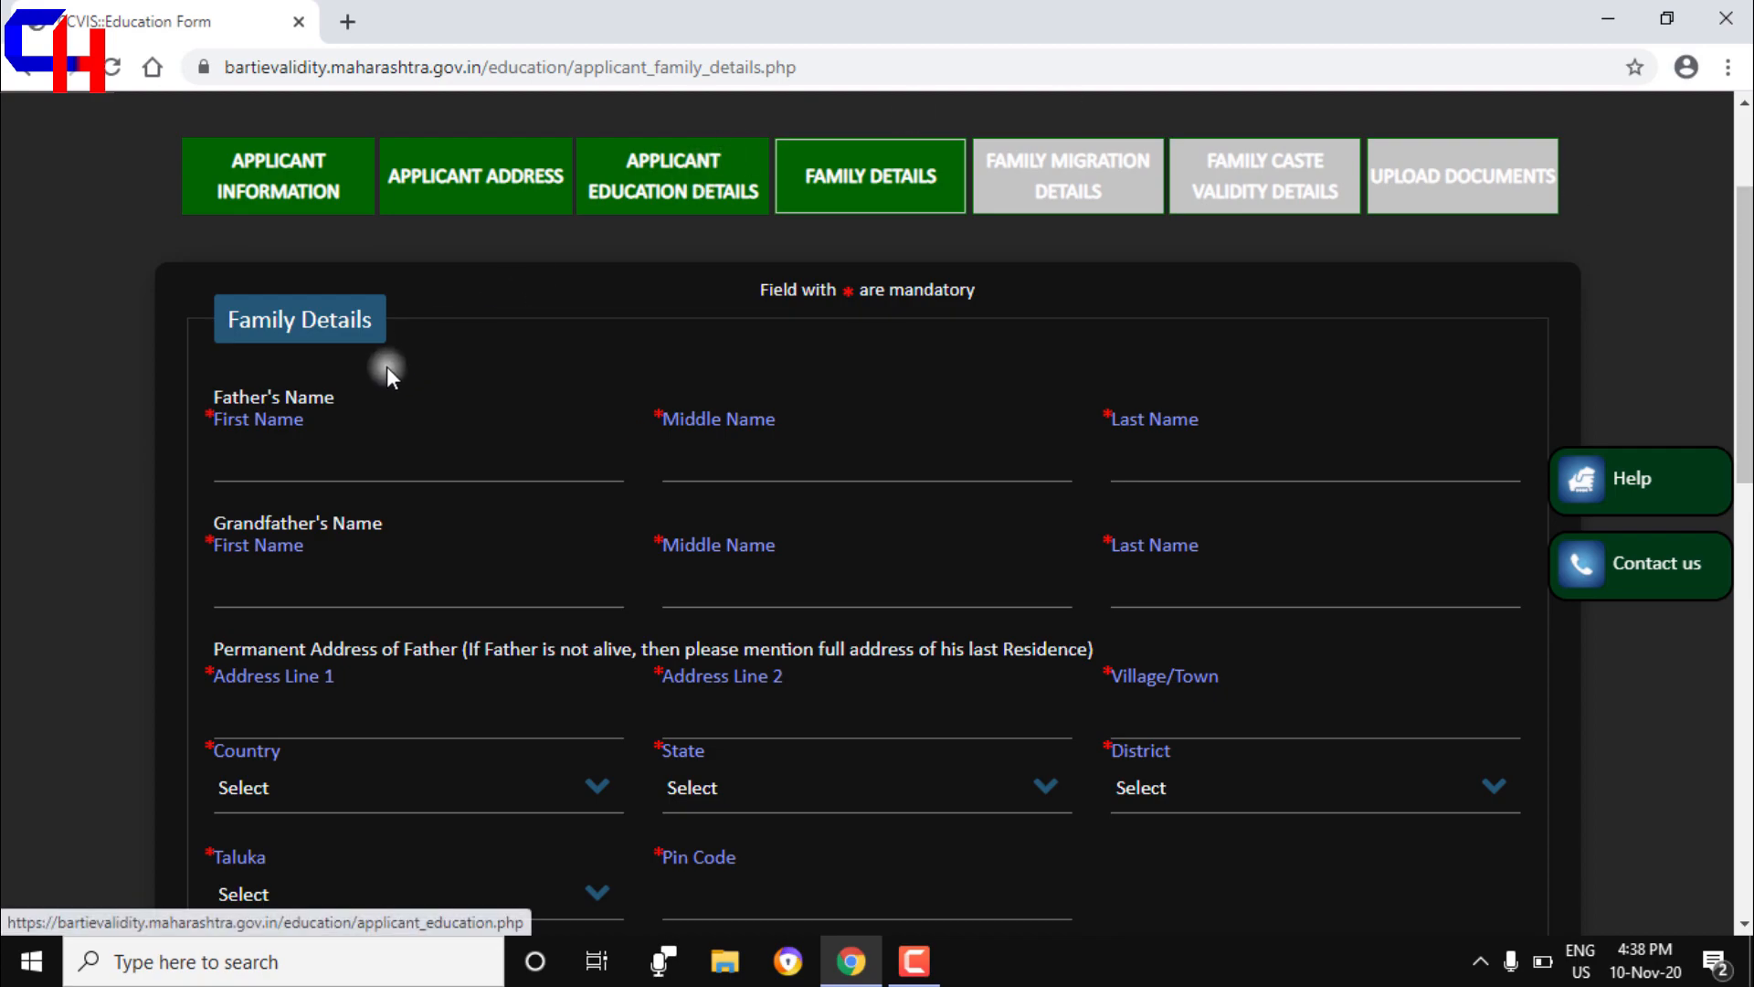
{"action": "left_click", "coordinate": [378, 472]}
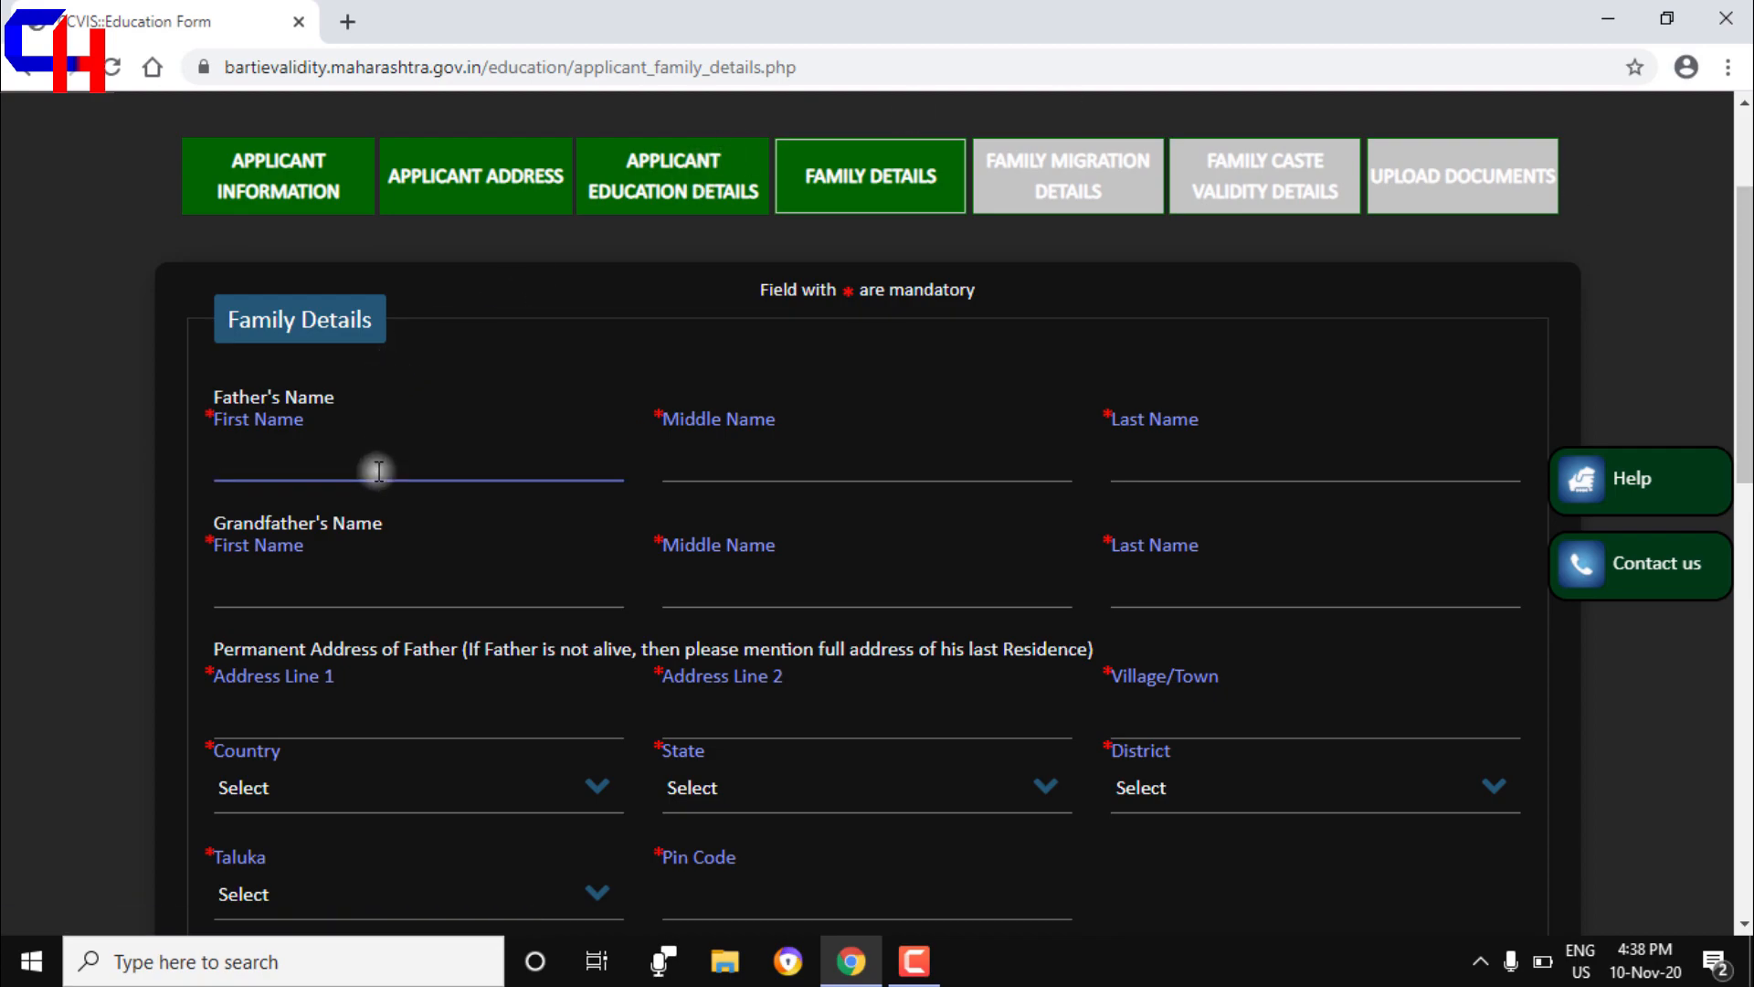
{"action": "type", "text": "???"}
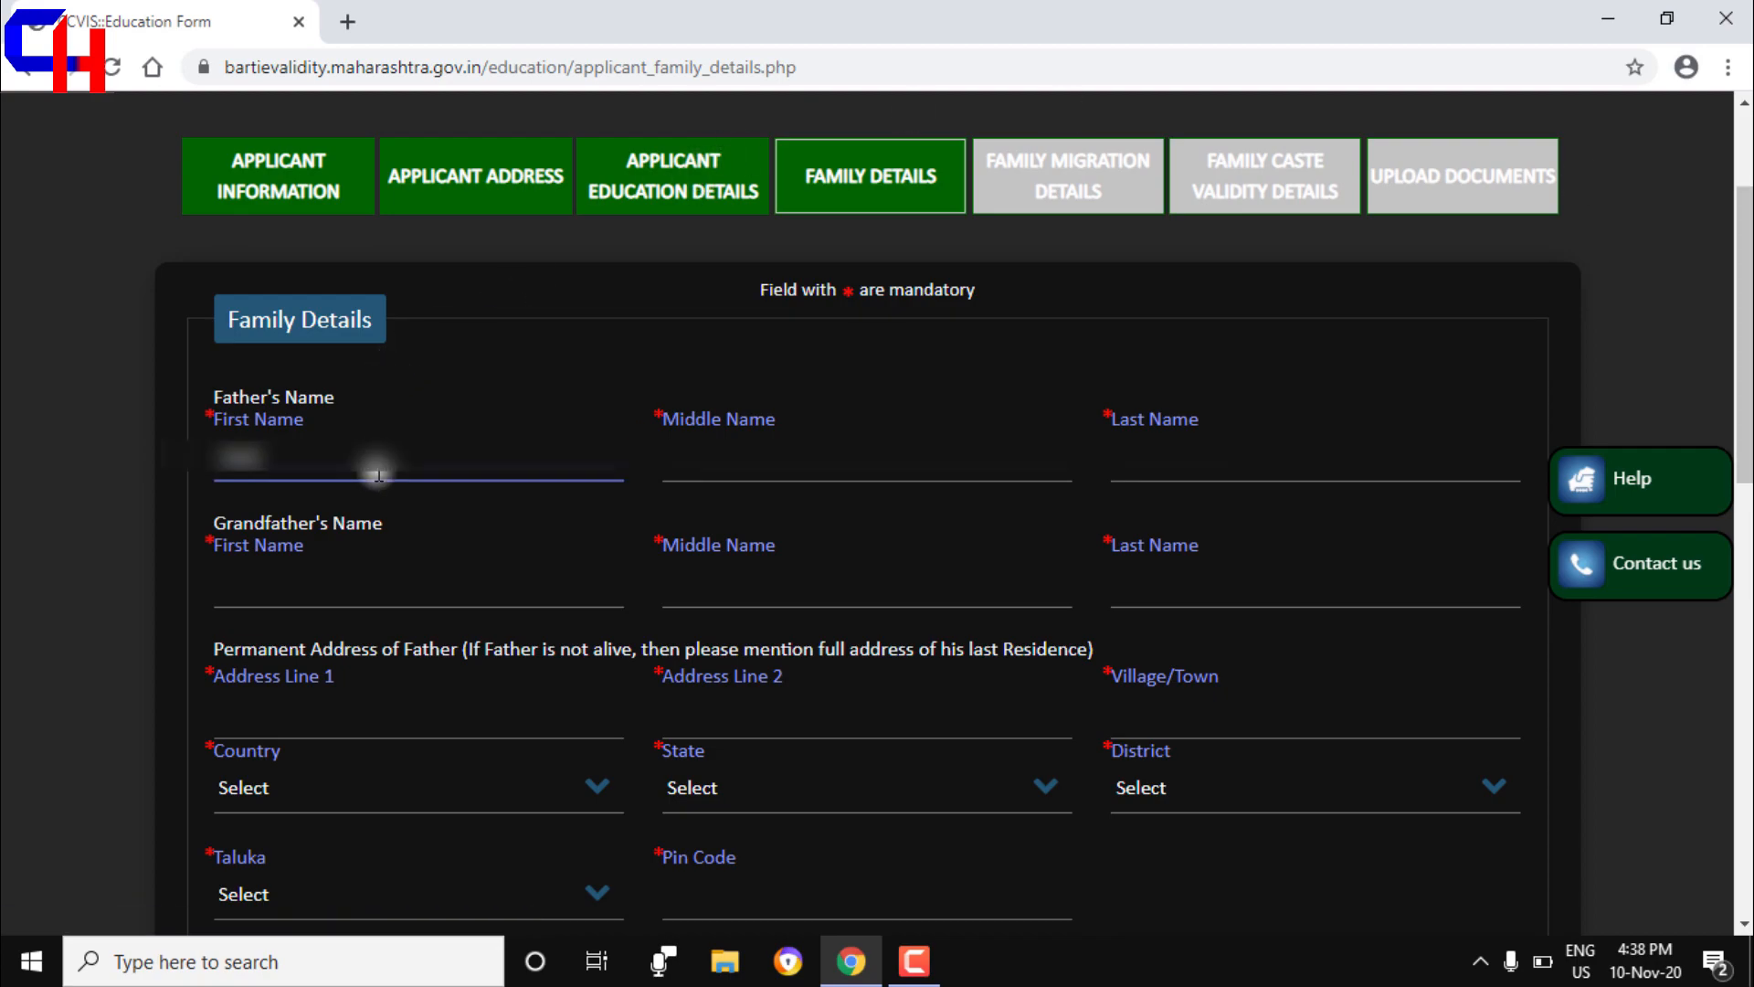
{"action": "left_click", "coordinate": [692, 457]}
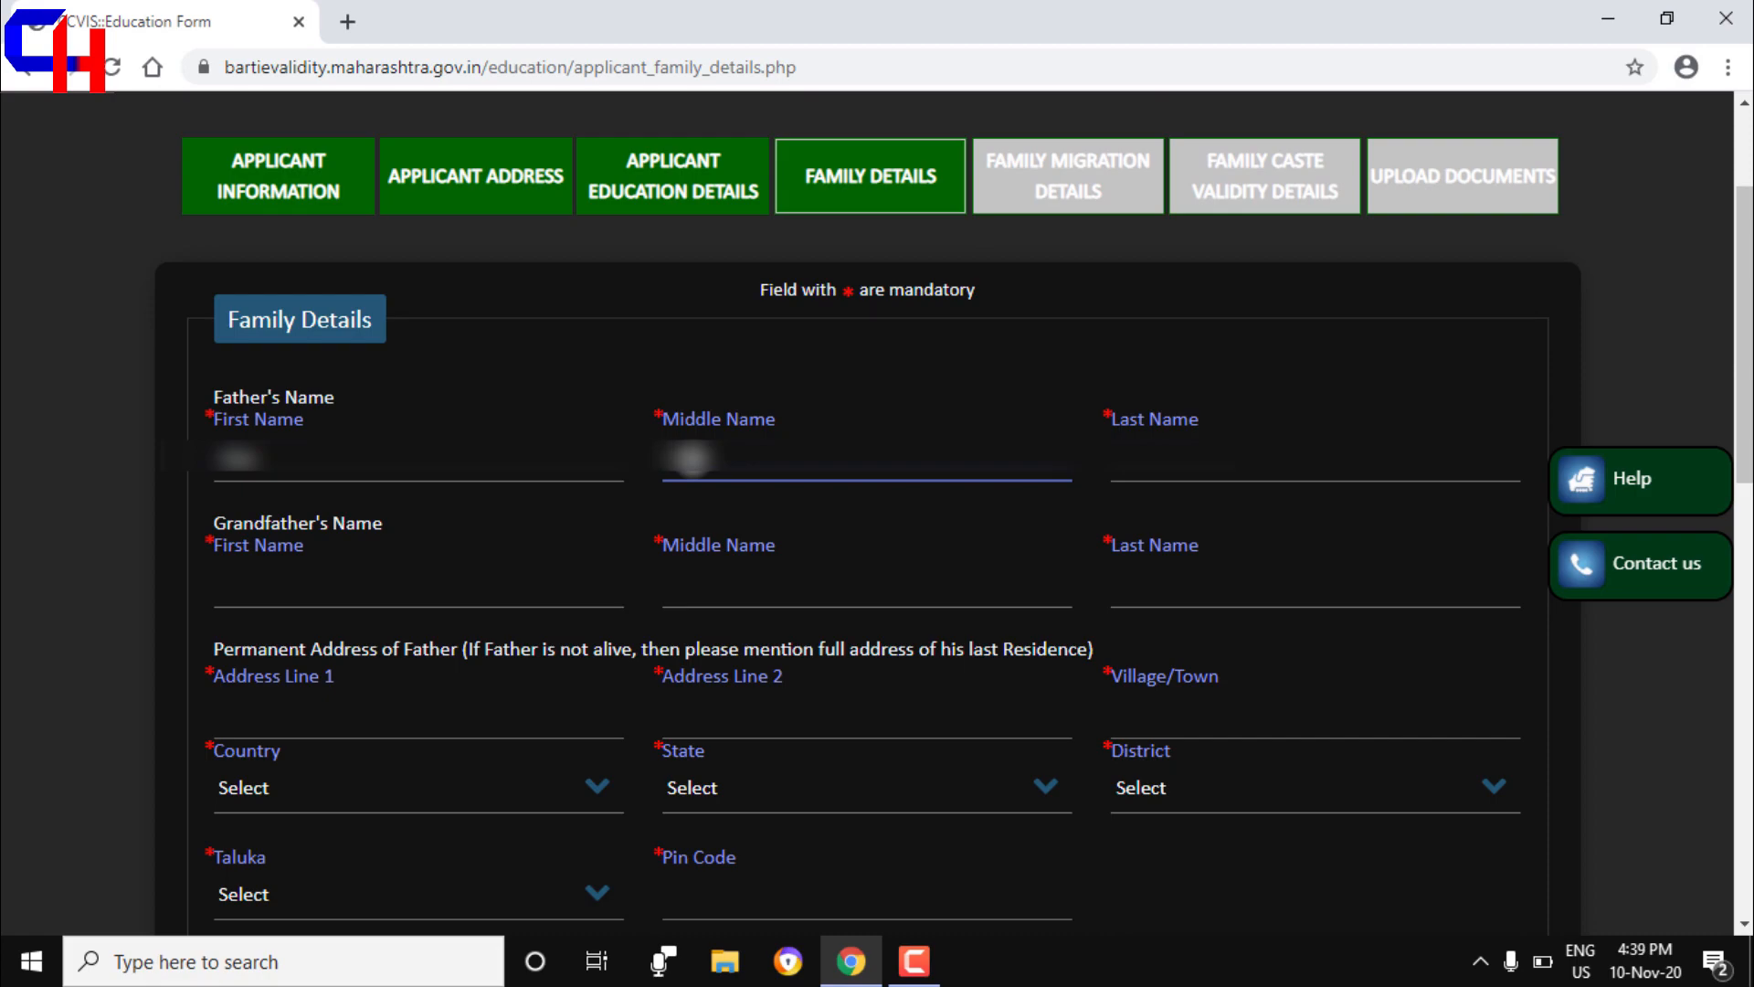
{"action": "type", "text": "????????"}
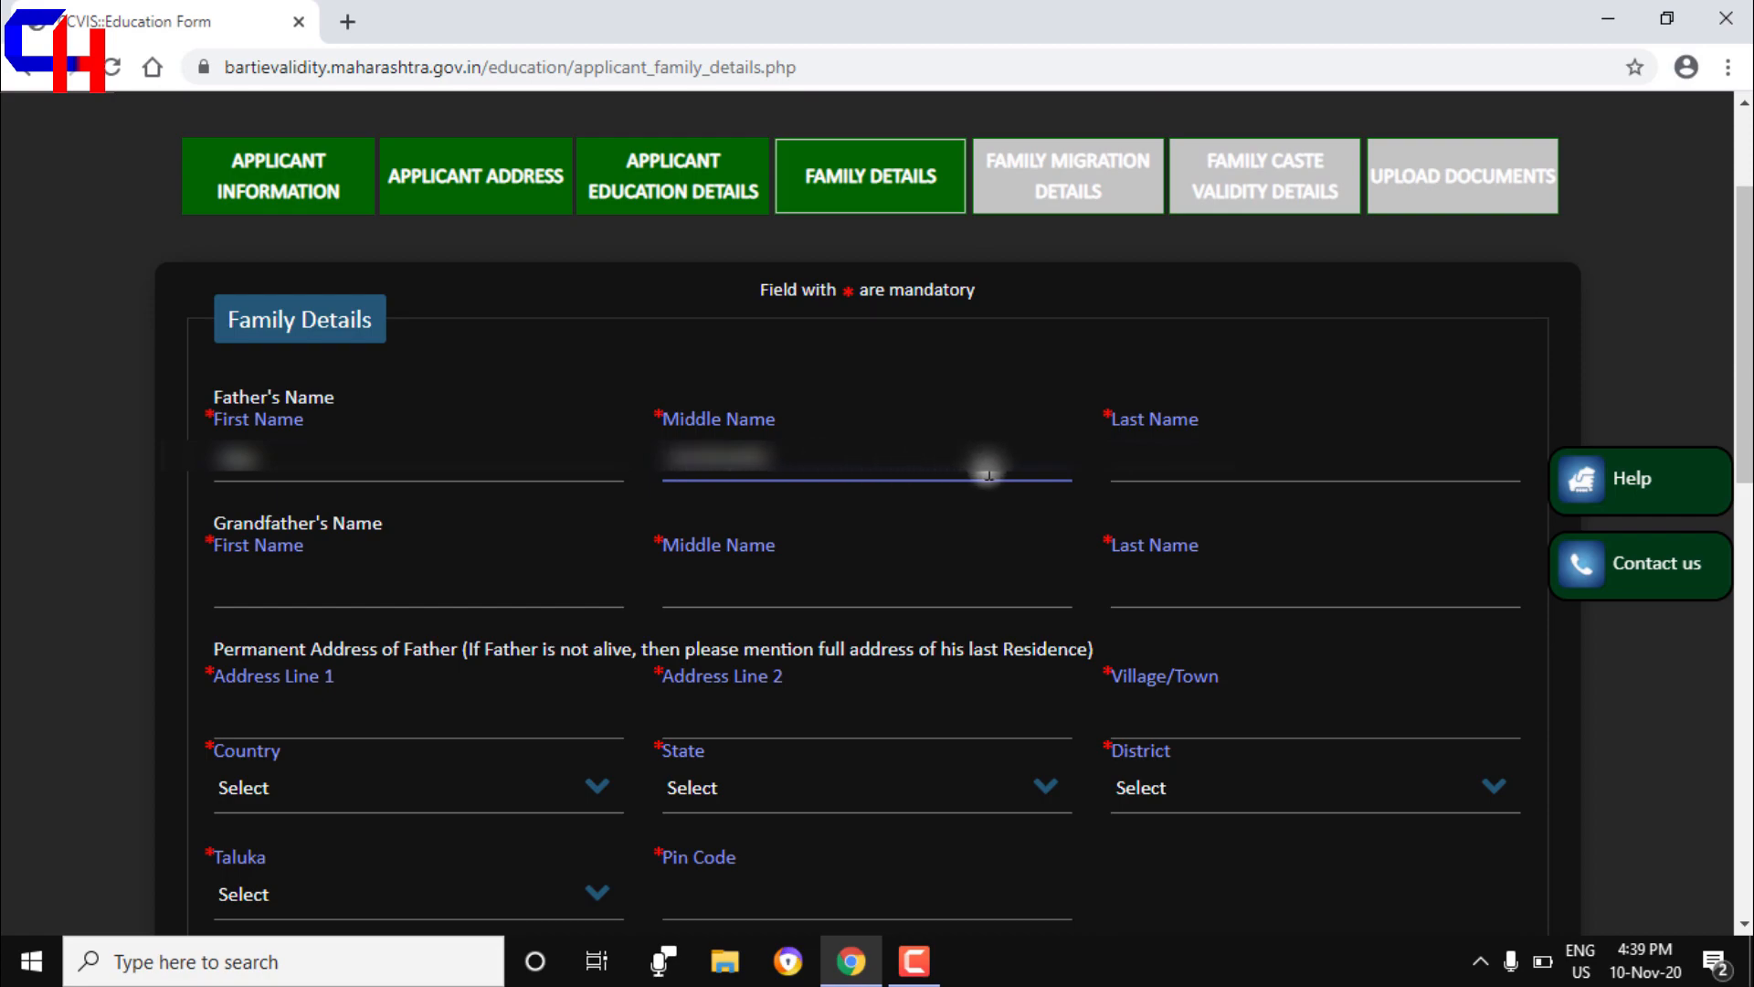
{"action": "left_click", "coordinate": [1211, 454]}
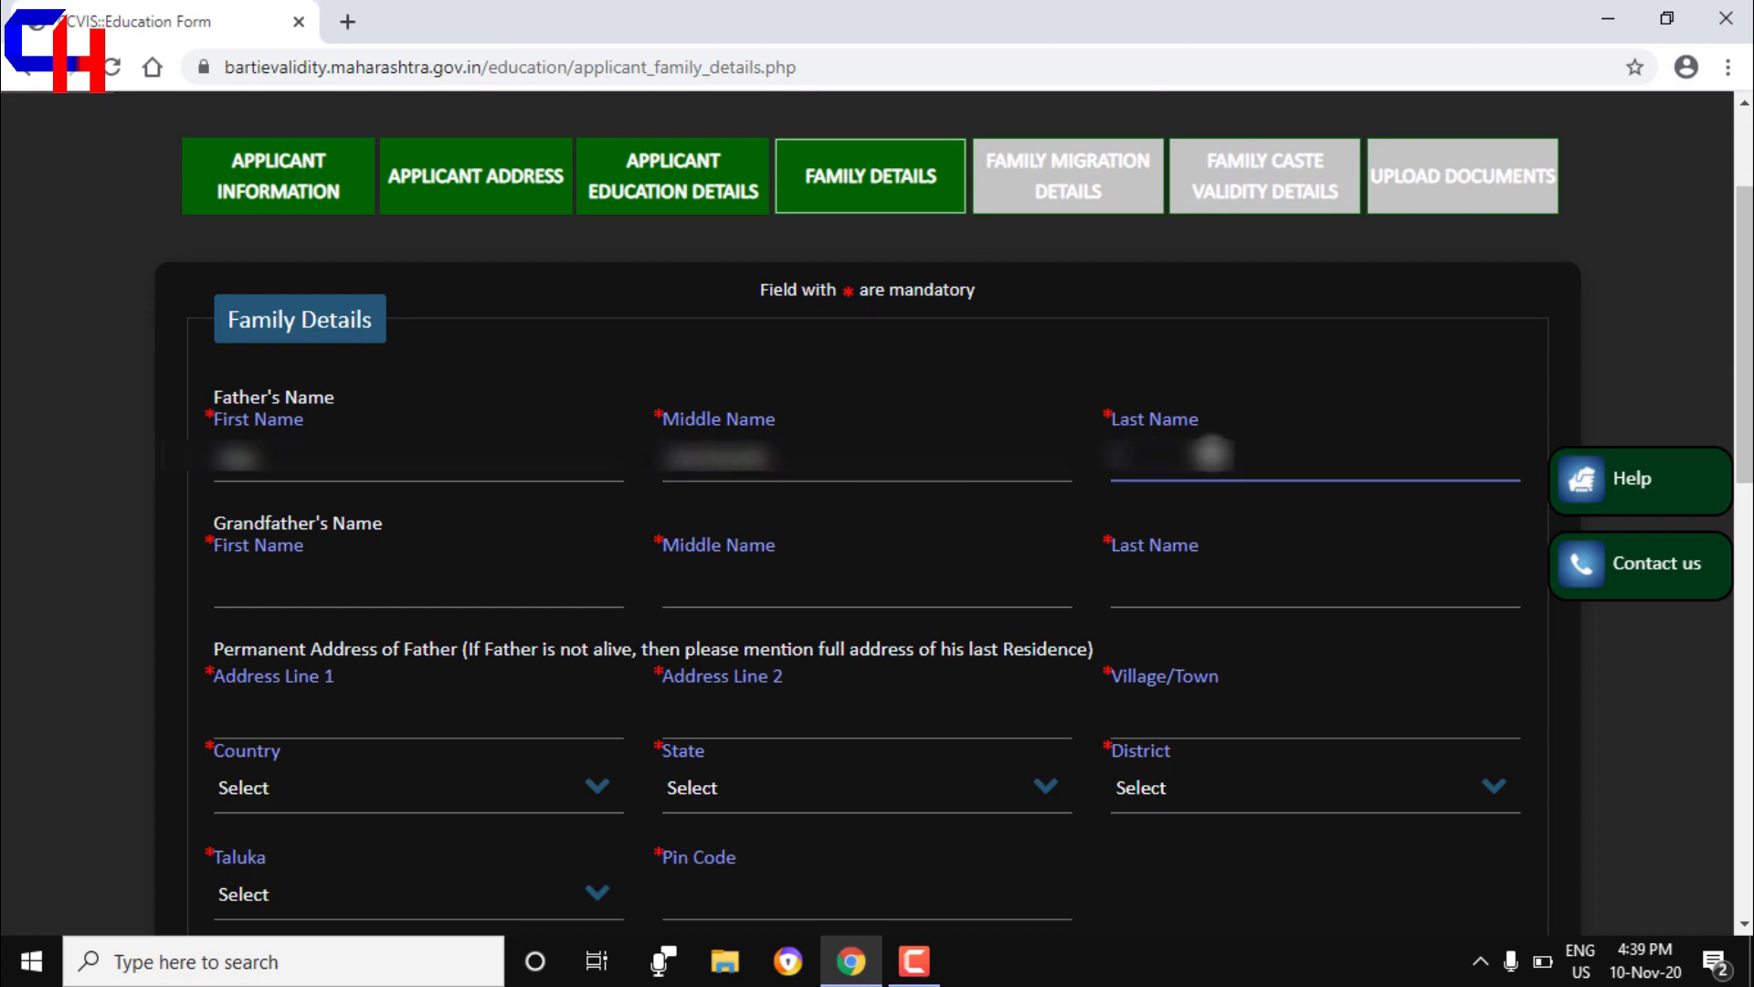
{"action": "type", "text": "????"}
{"action": "key", "text": "BackSpace"}
{"action": "type", "text": "???"}
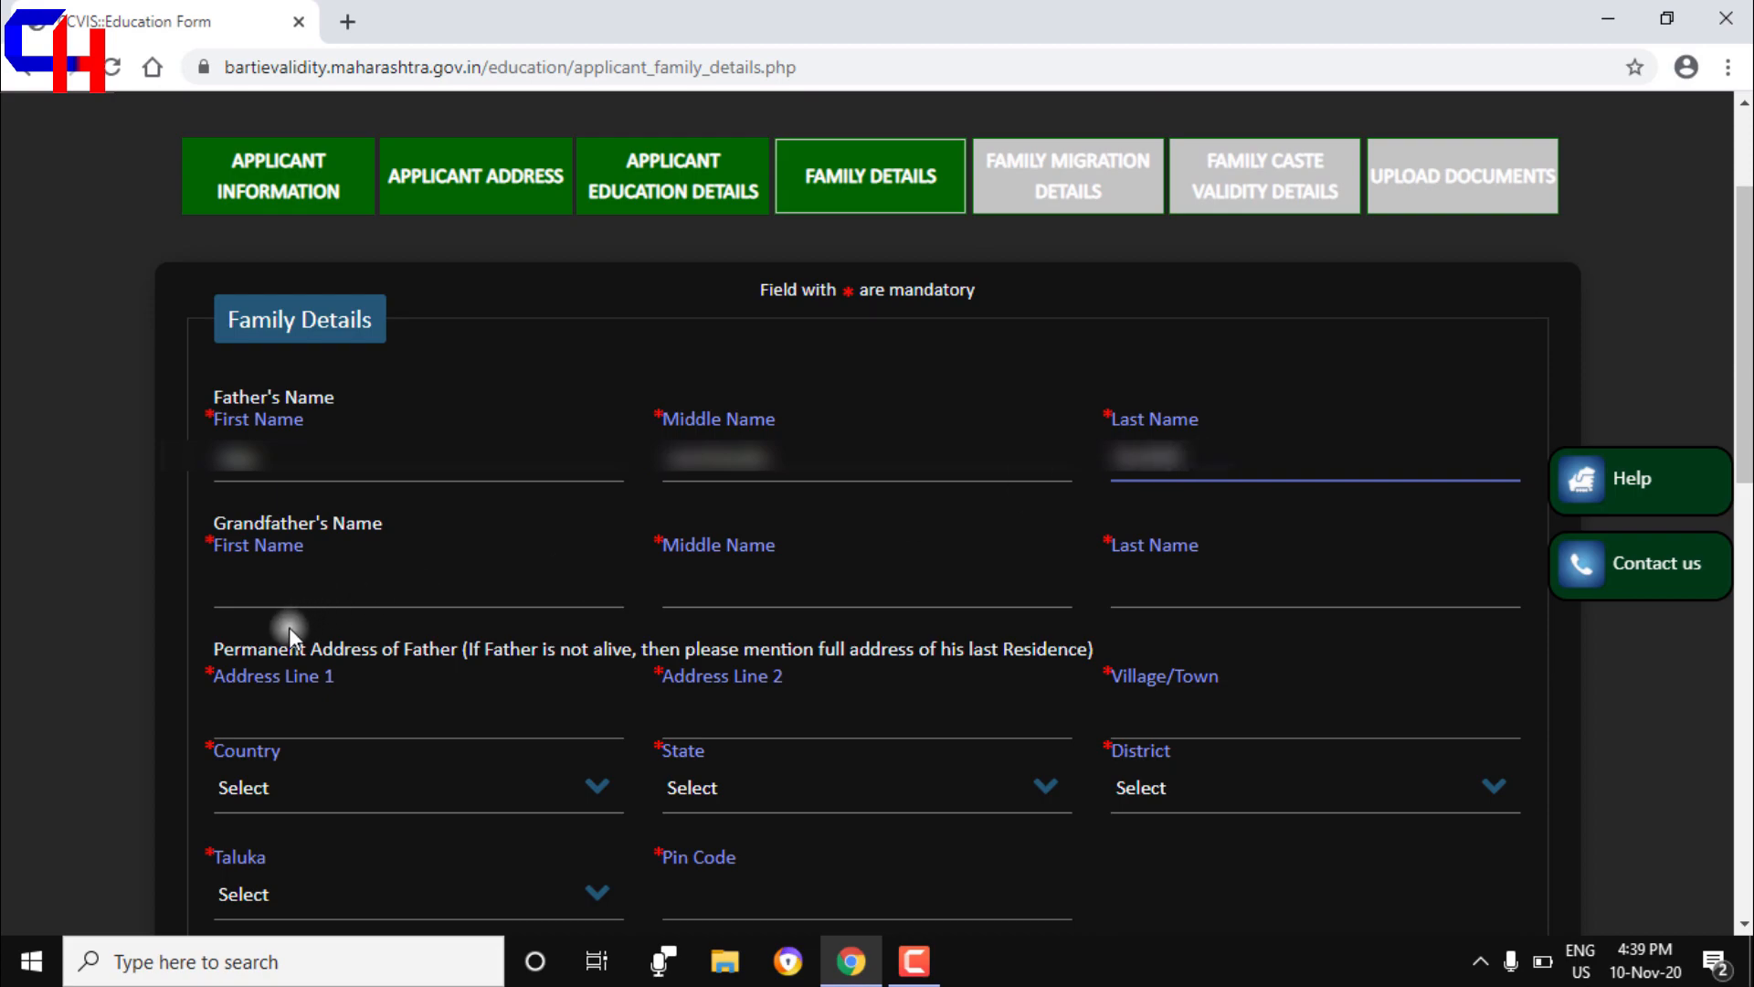
Enter the grandfather's first, middle and last names.
{"action": "left_click", "coordinate": [344, 563]}
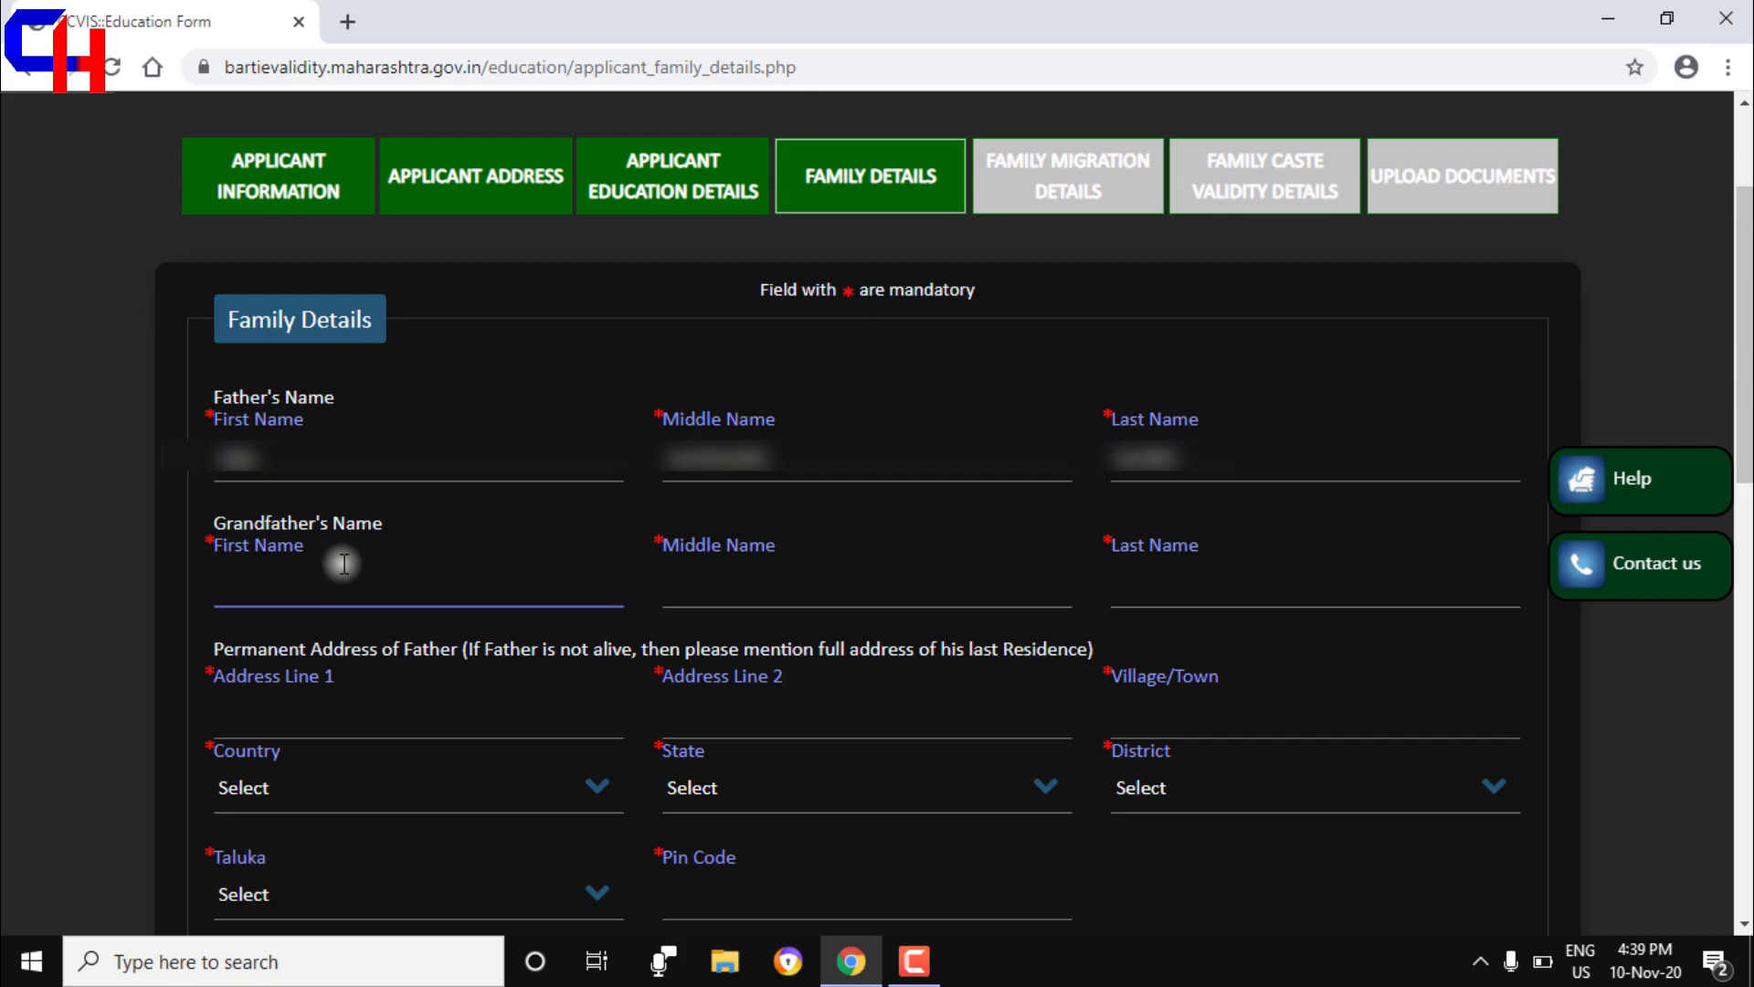
{"action": "type", "text": "??????????"}
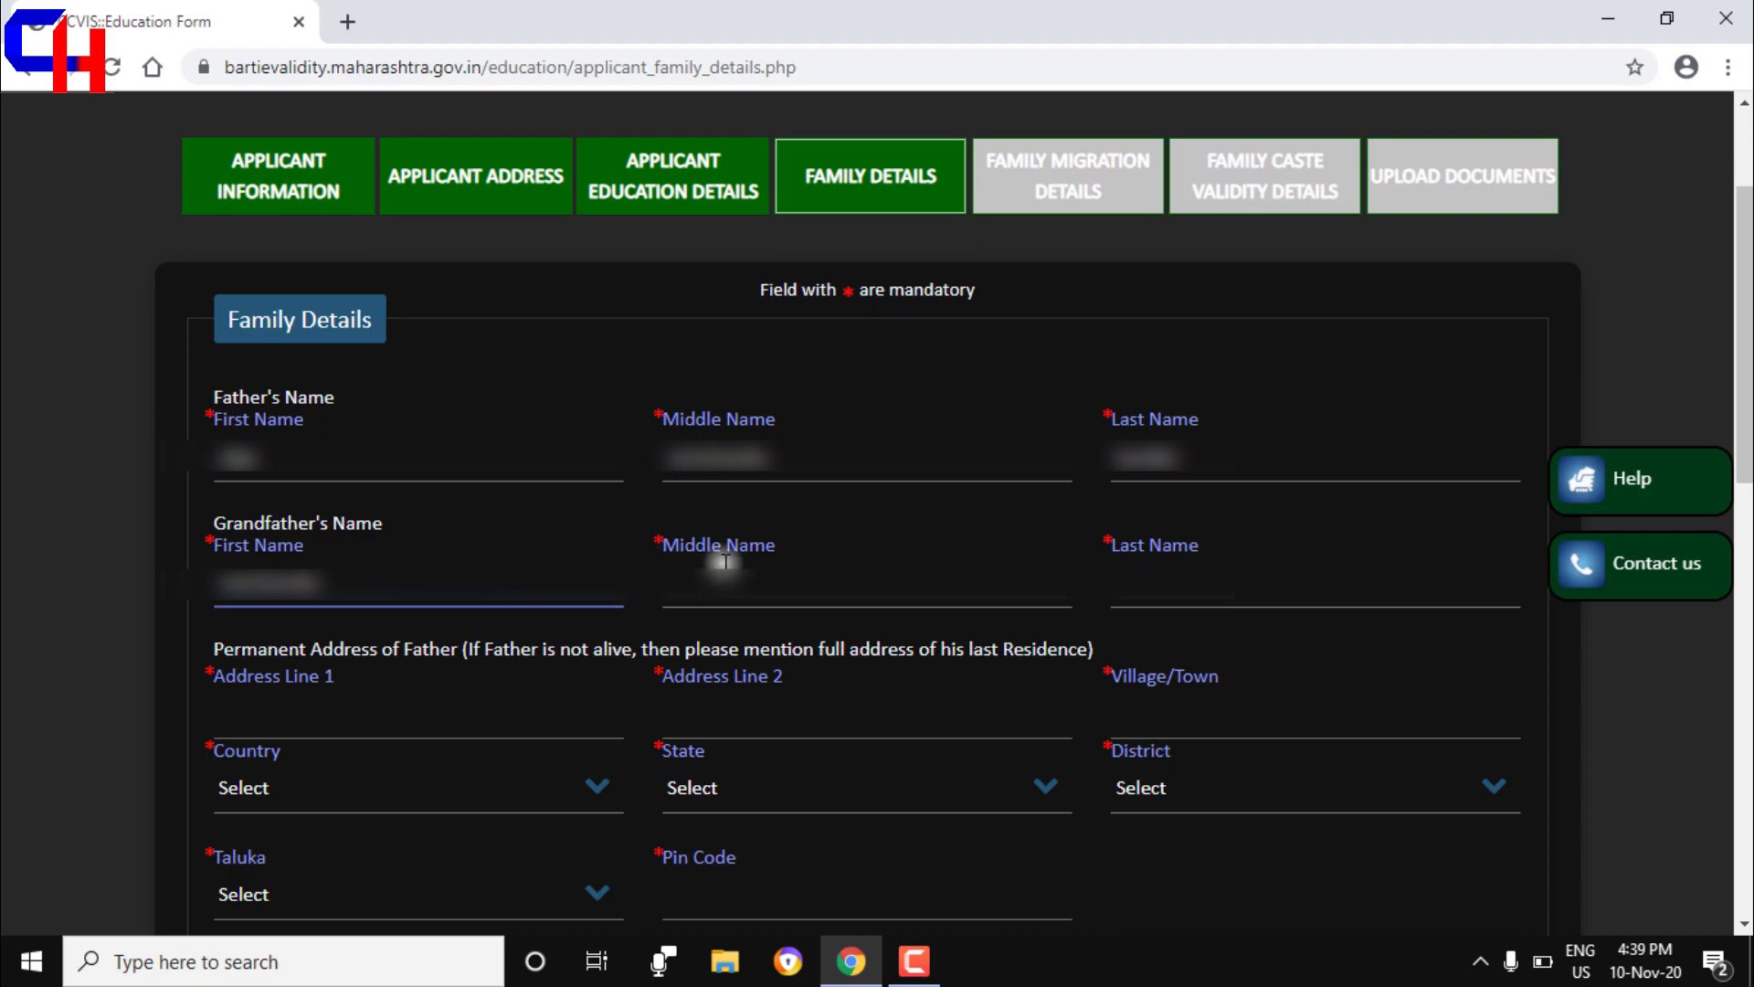
{"action": "left_click", "coordinate": [728, 575]}
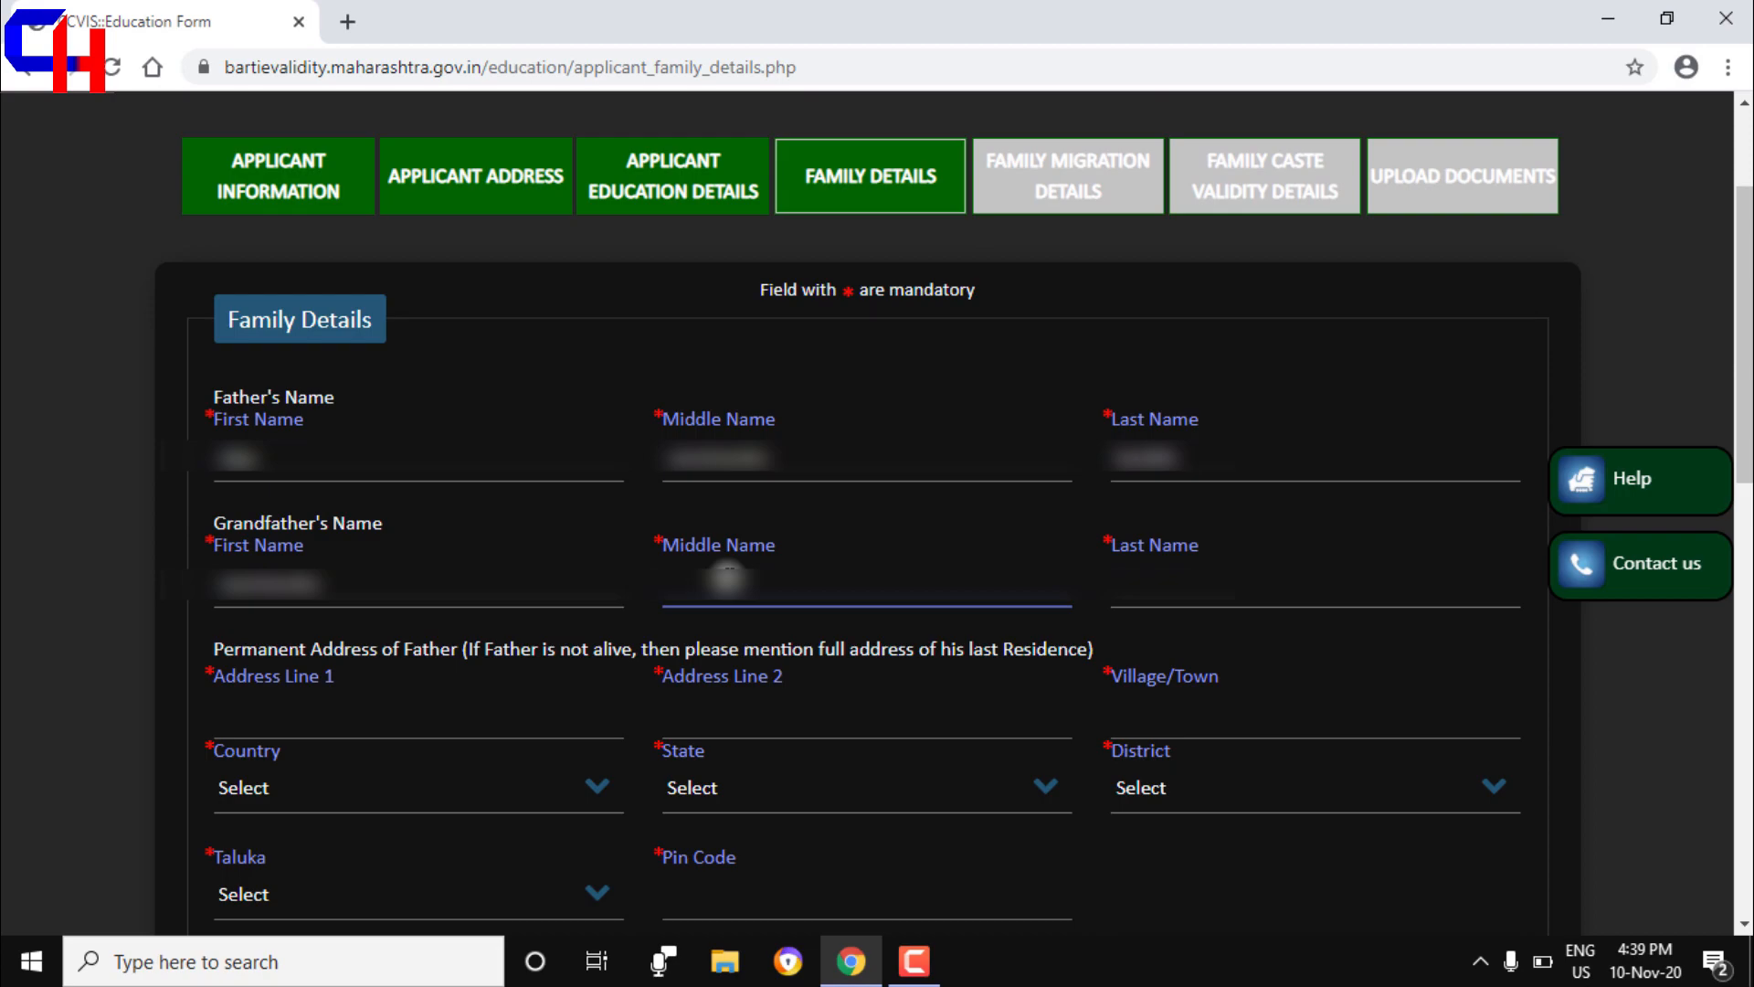
{"action": "type", "text": "..."}
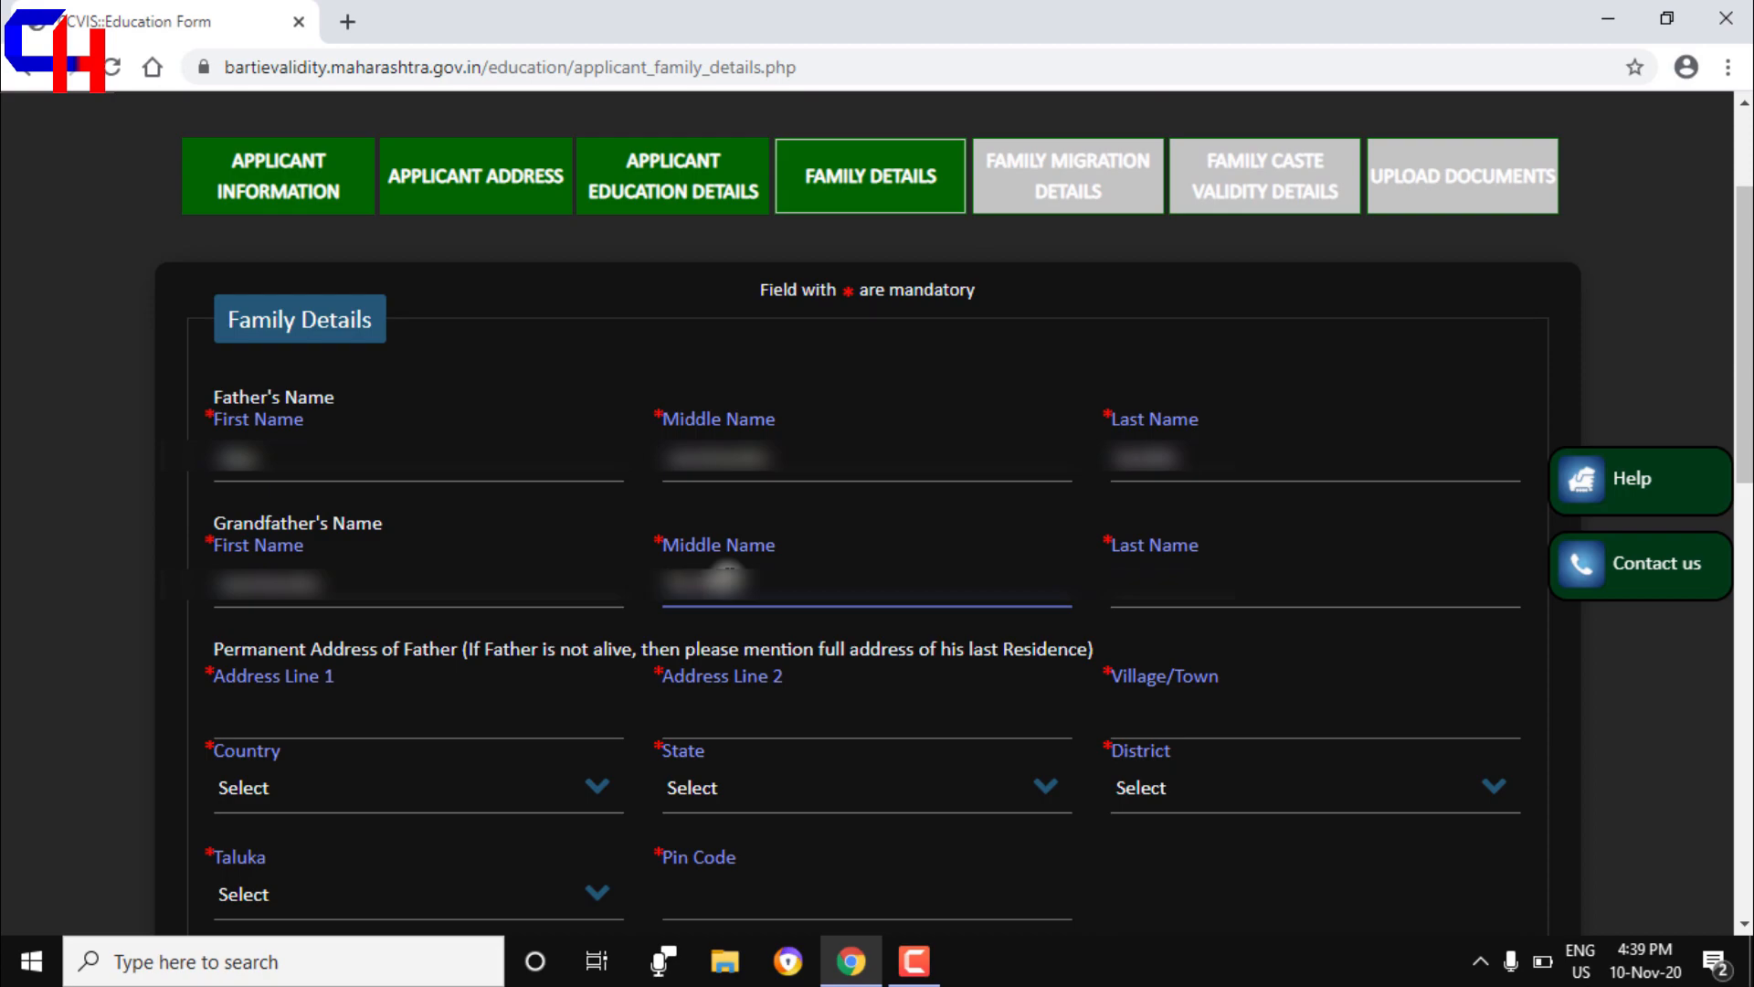
{"action": "left_click", "coordinate": [1142, 587]}
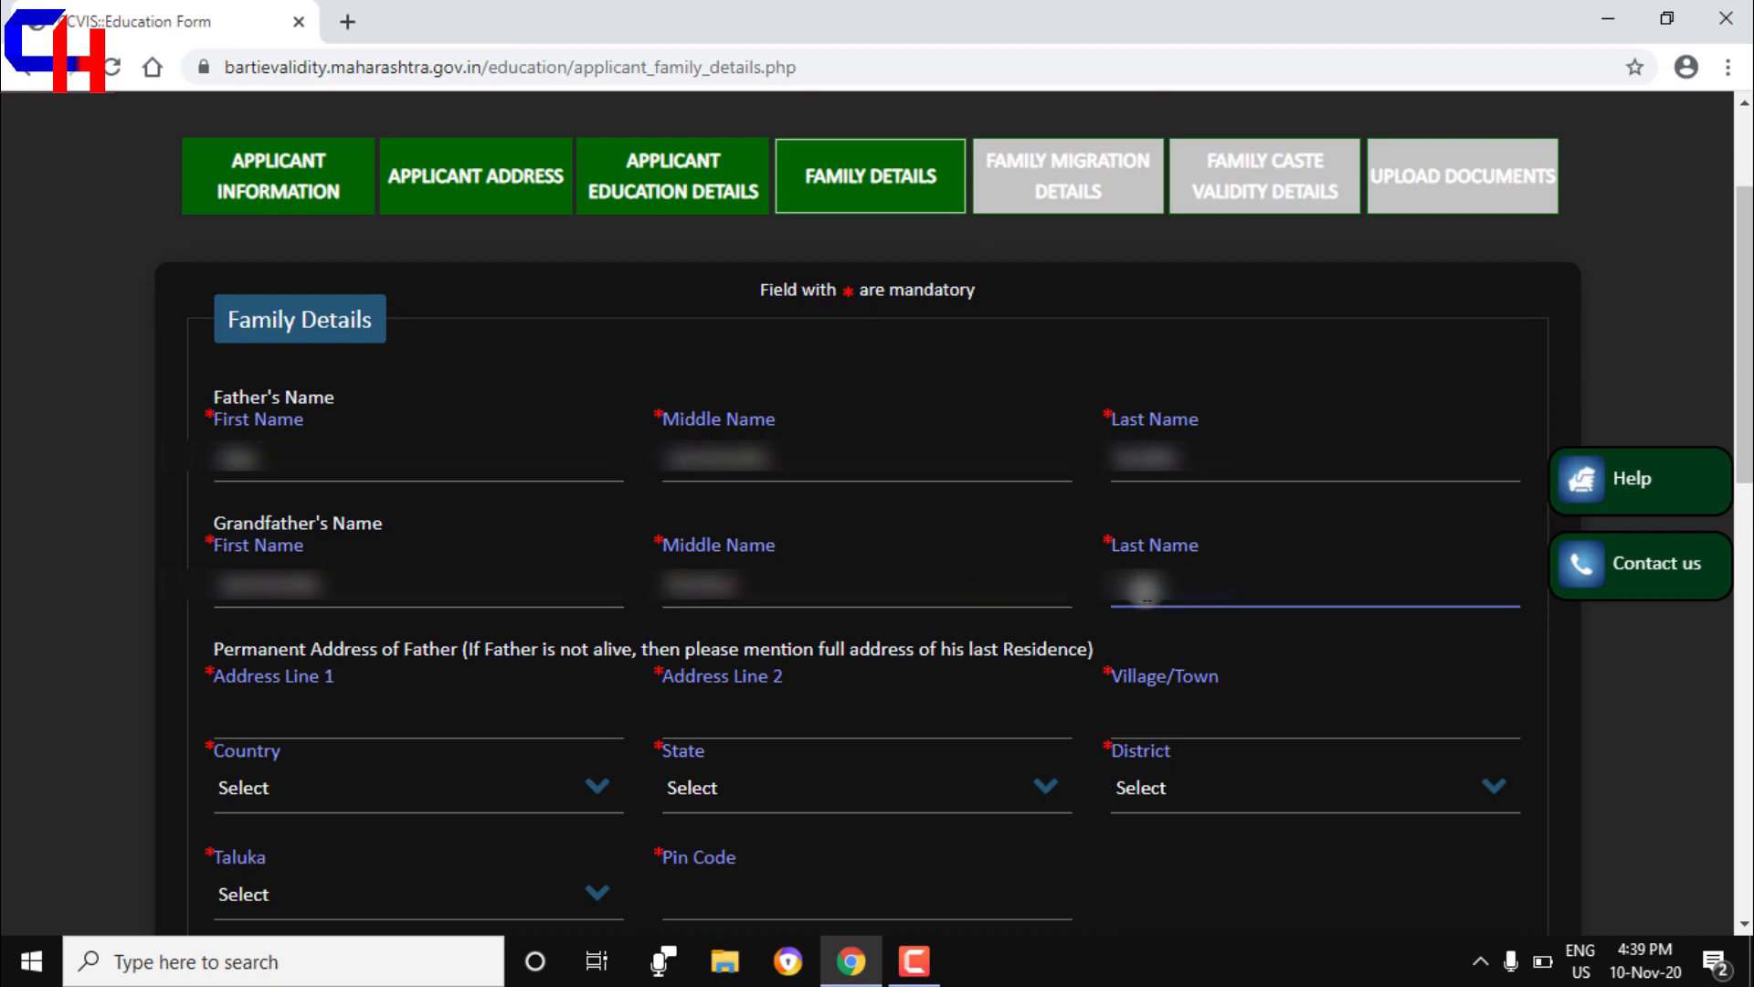
{"action": "type", "text": "..."}
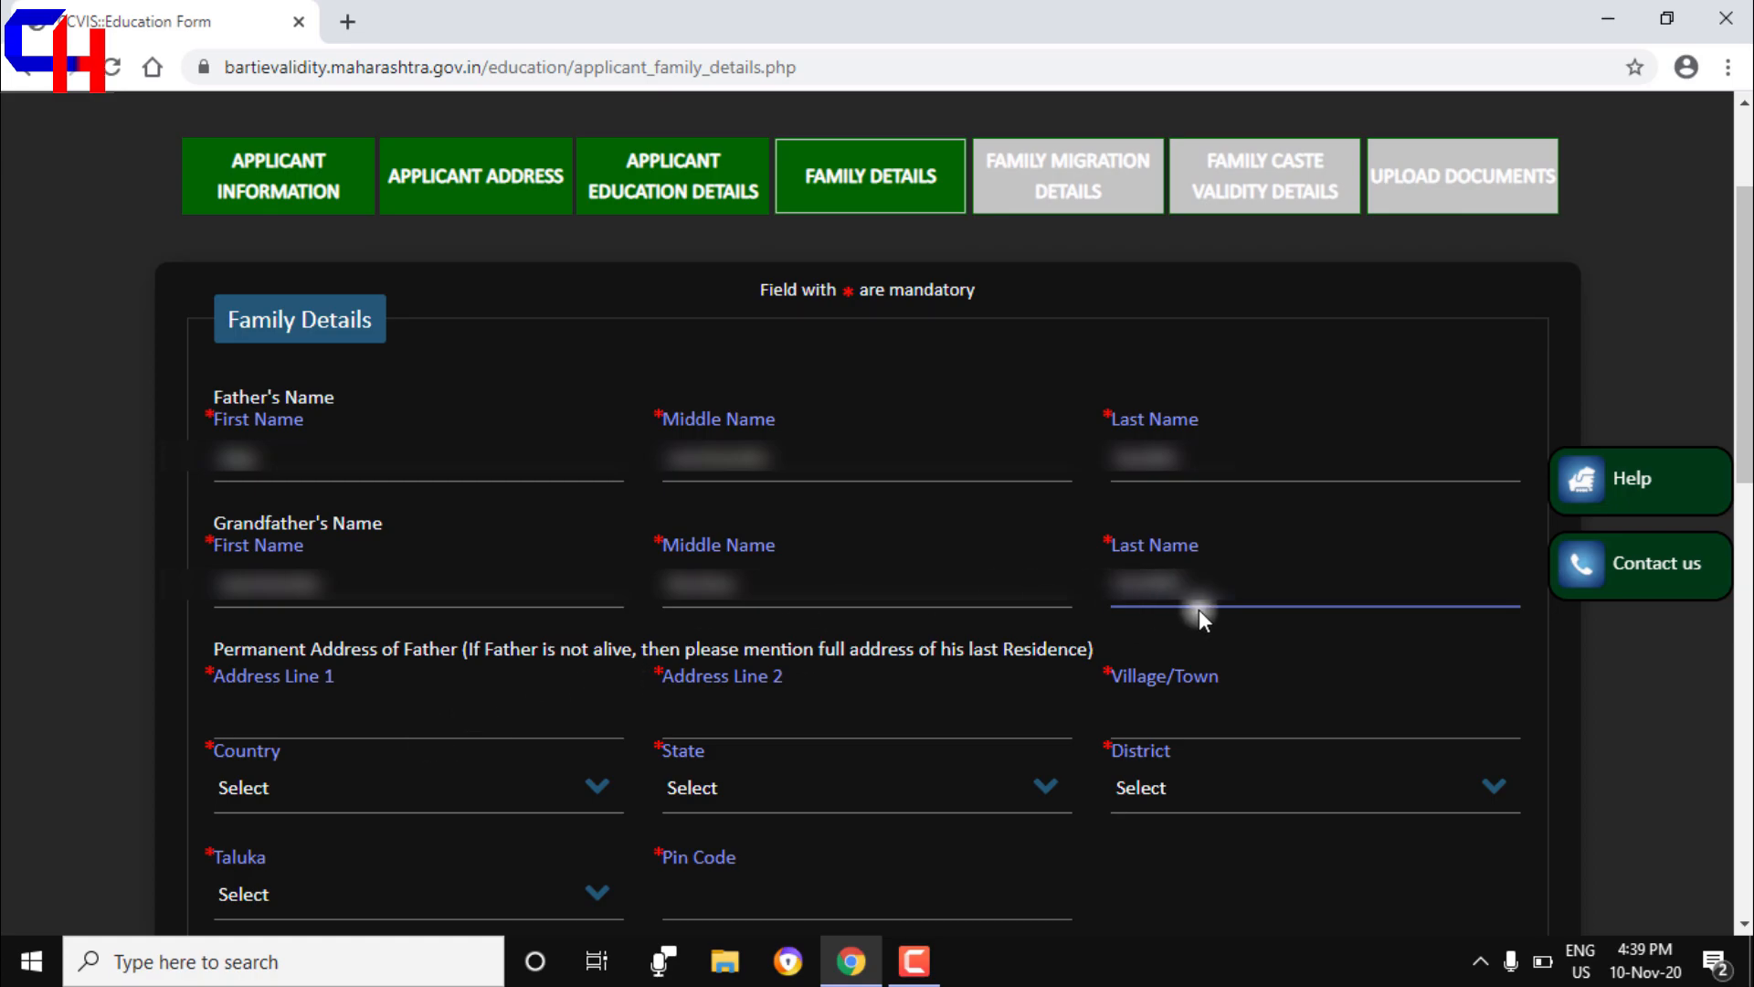
Fill in the father's permanent address lines and village or town.
{"action": "left_click_drag", "start_coordinate": [1745, 455], "coordinate": [1745, 570]}
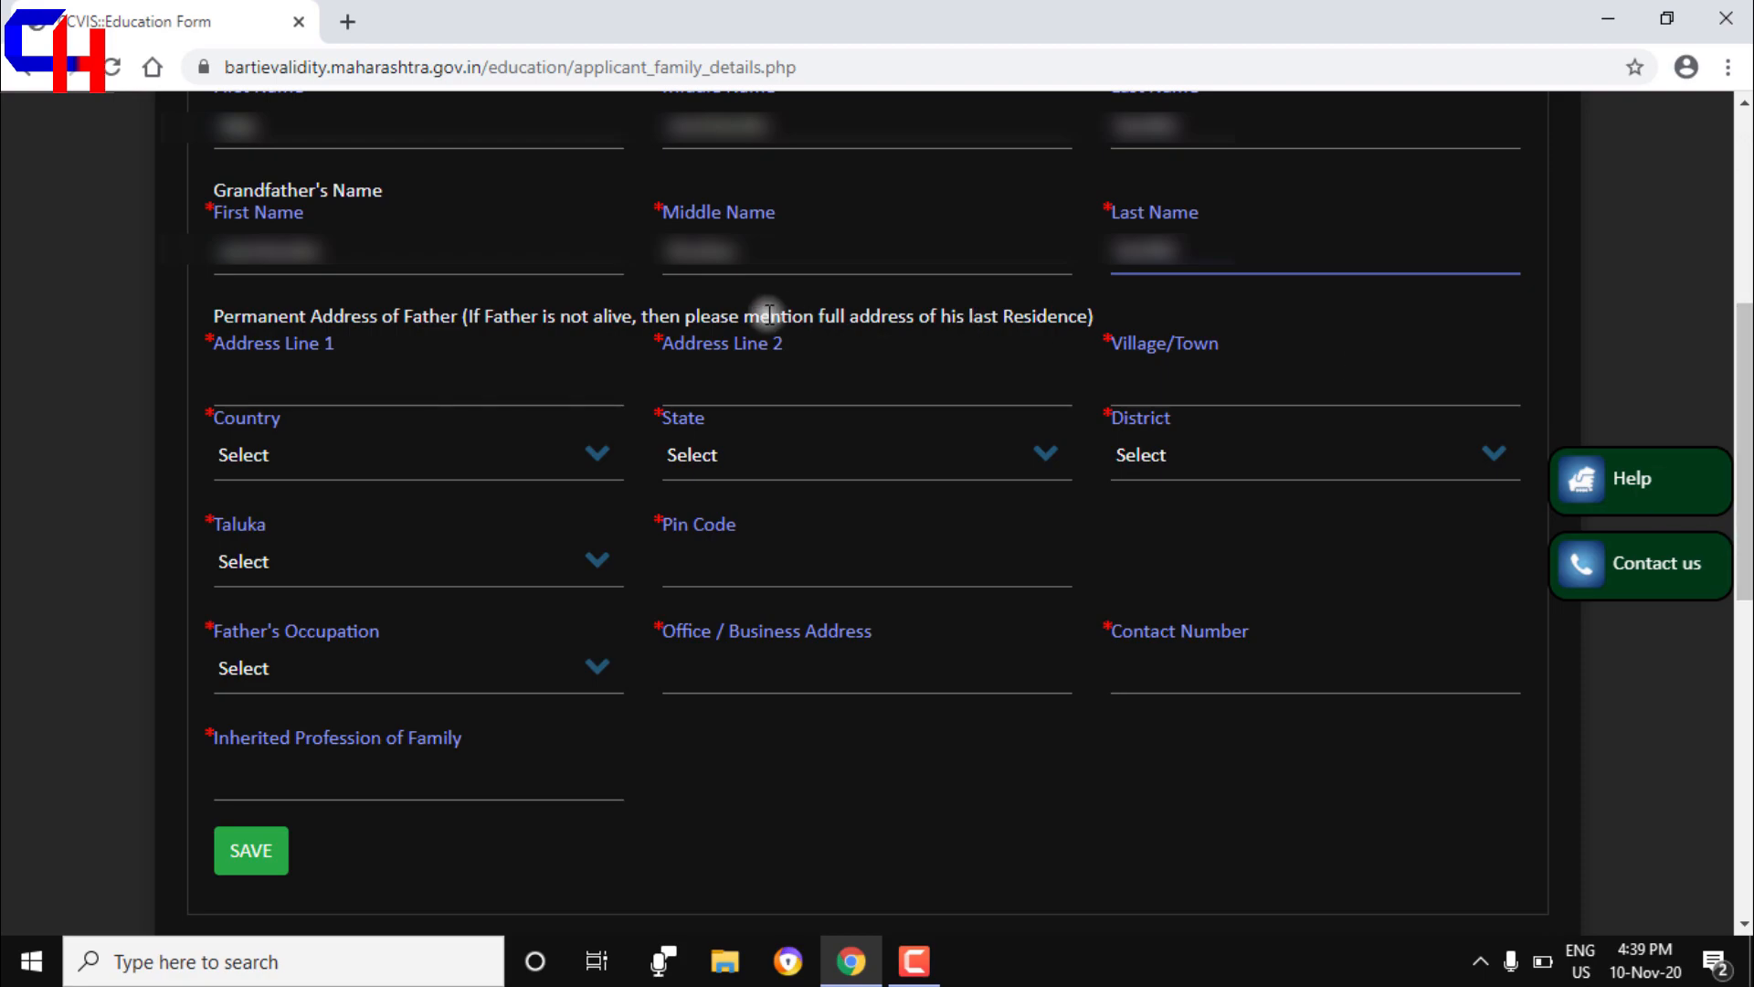
{"action": "left_click", "coordinate": [441, 385]}
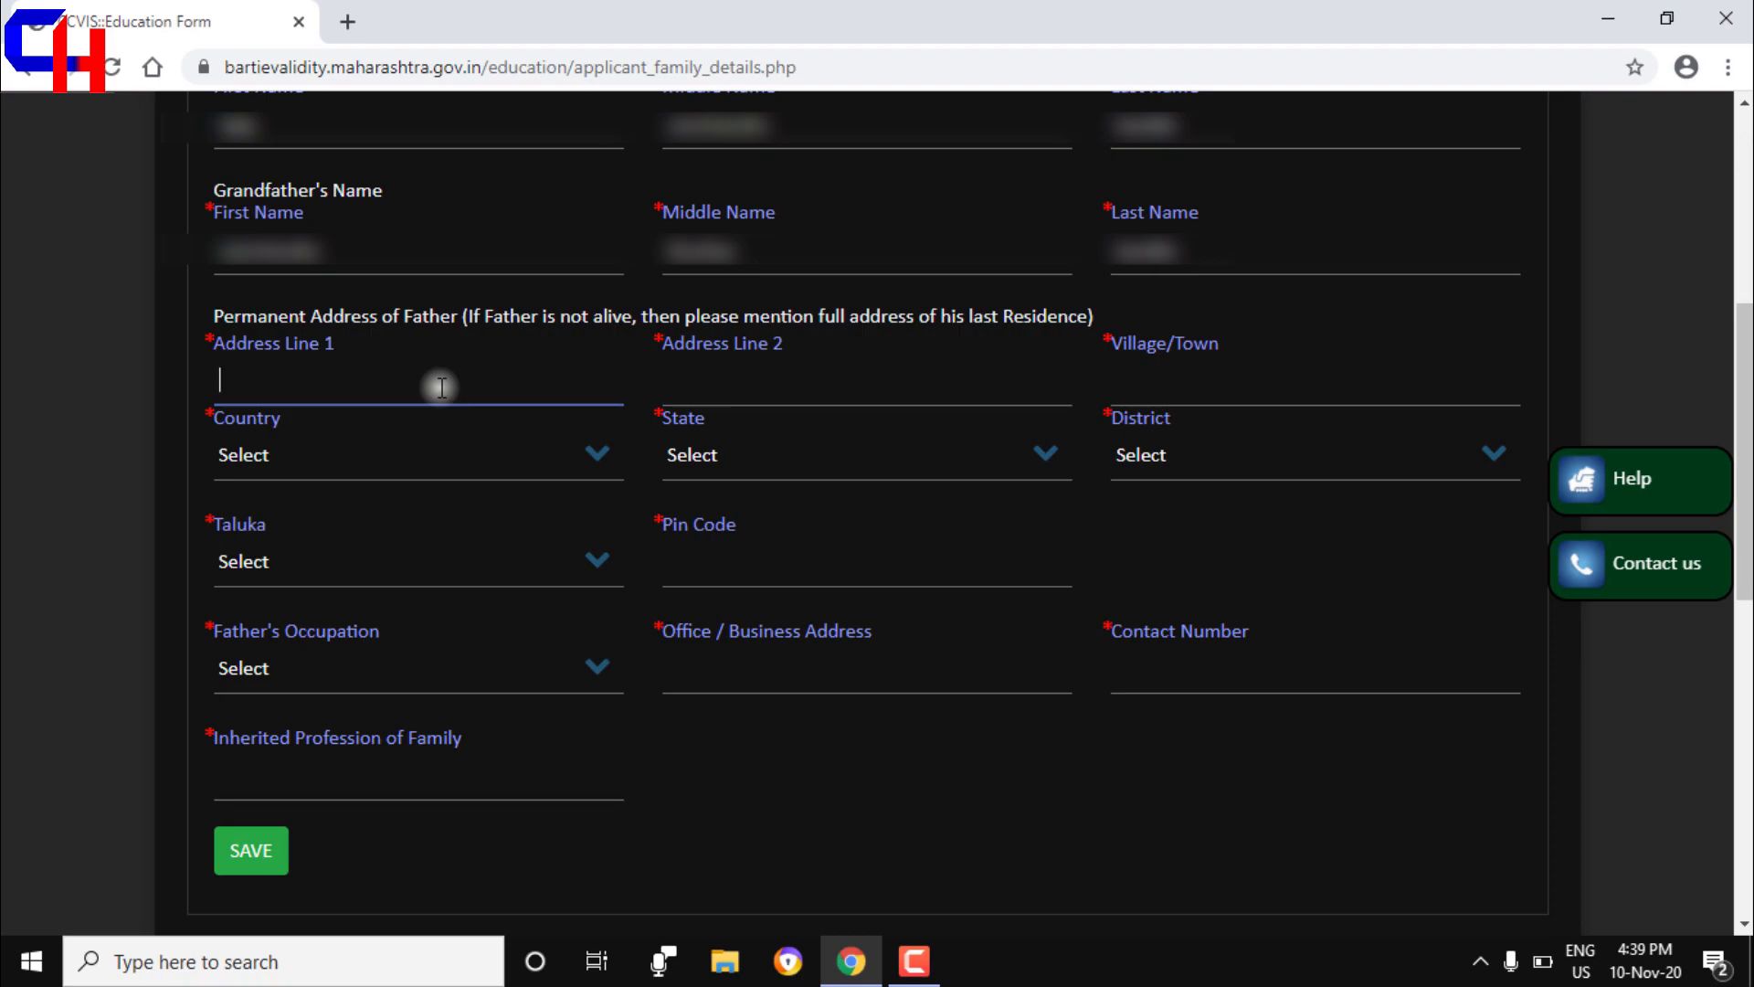
{"action": "type", "text": "jskdlfj fjds jofidsjo"}
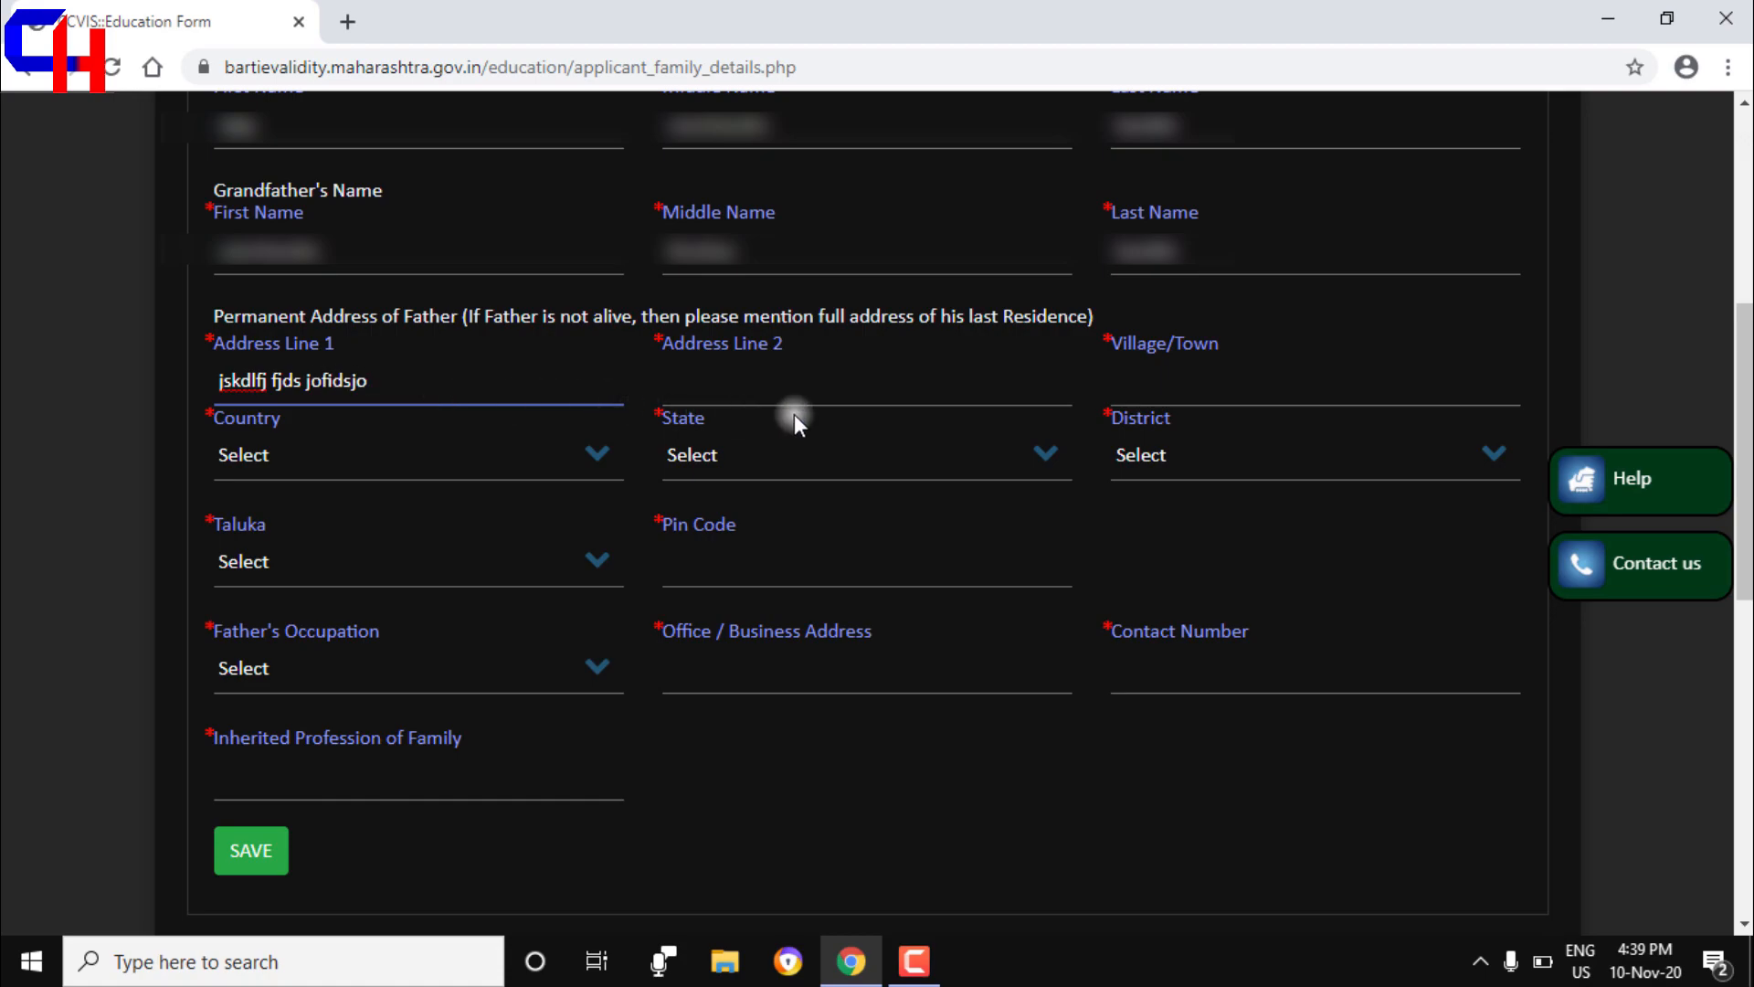
{"action": "left_click", "coordinate": [835, 390]}
{"action": "type", "text": "vxjxocvjxcjo"}
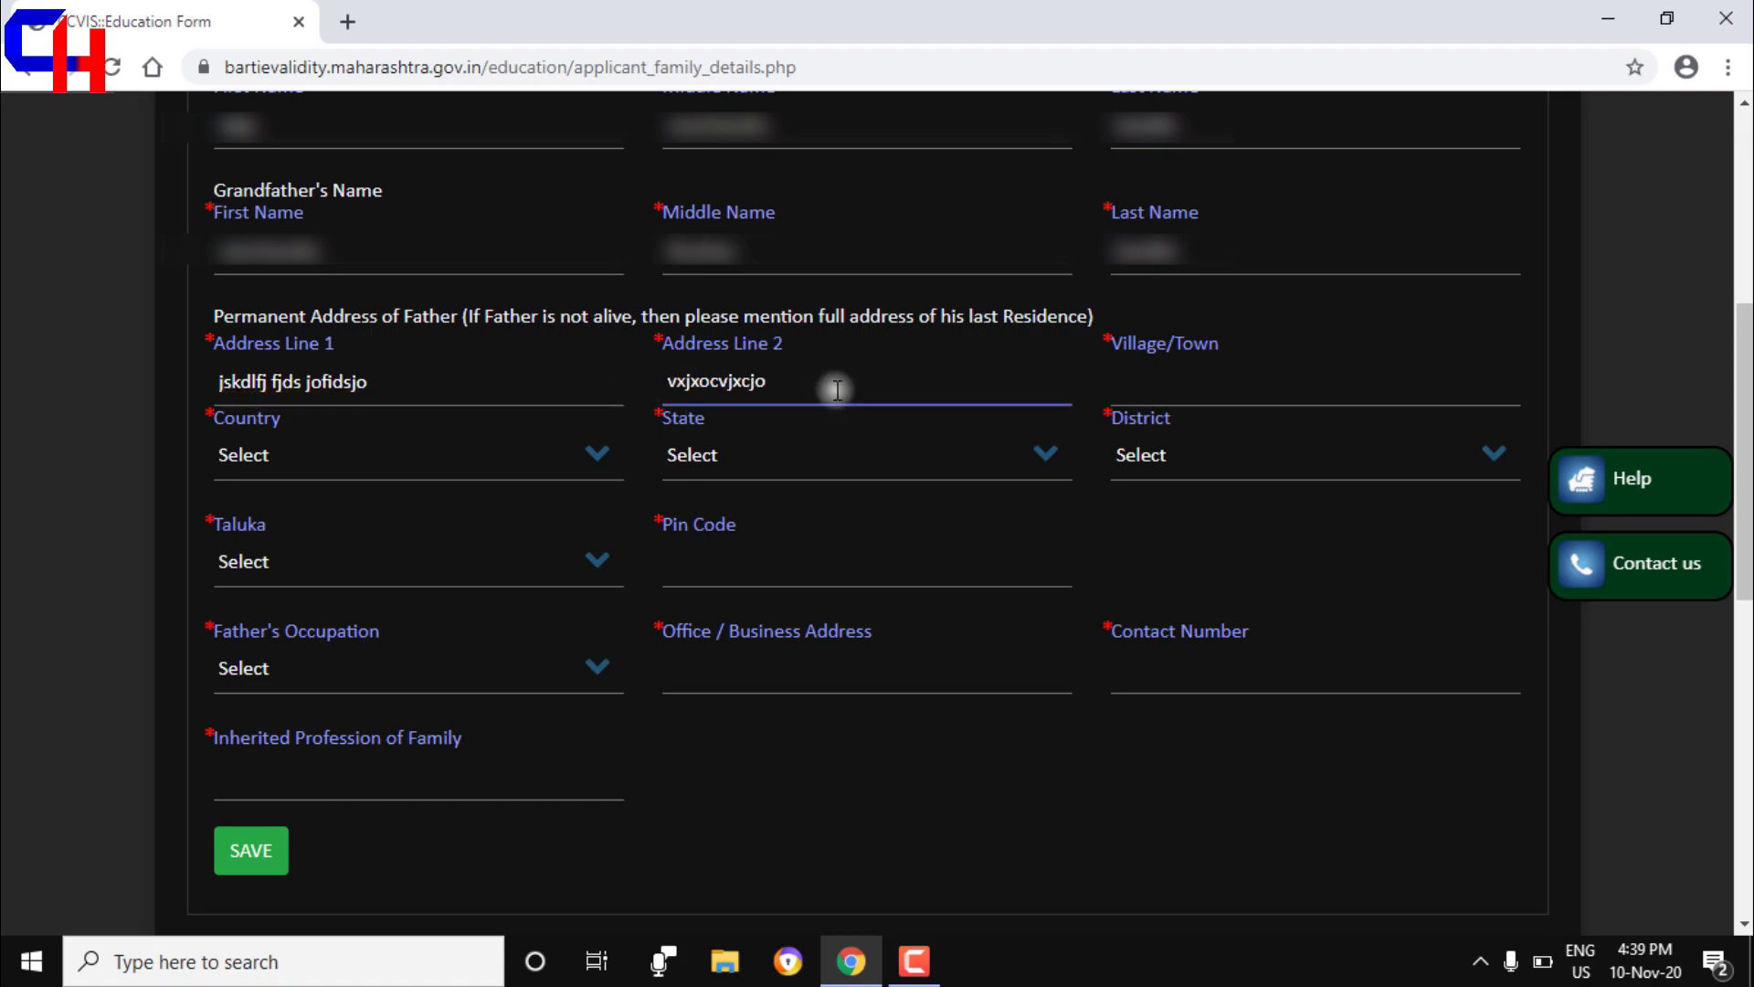
{"action": "left_click", "coordinate": [1288, 392]}
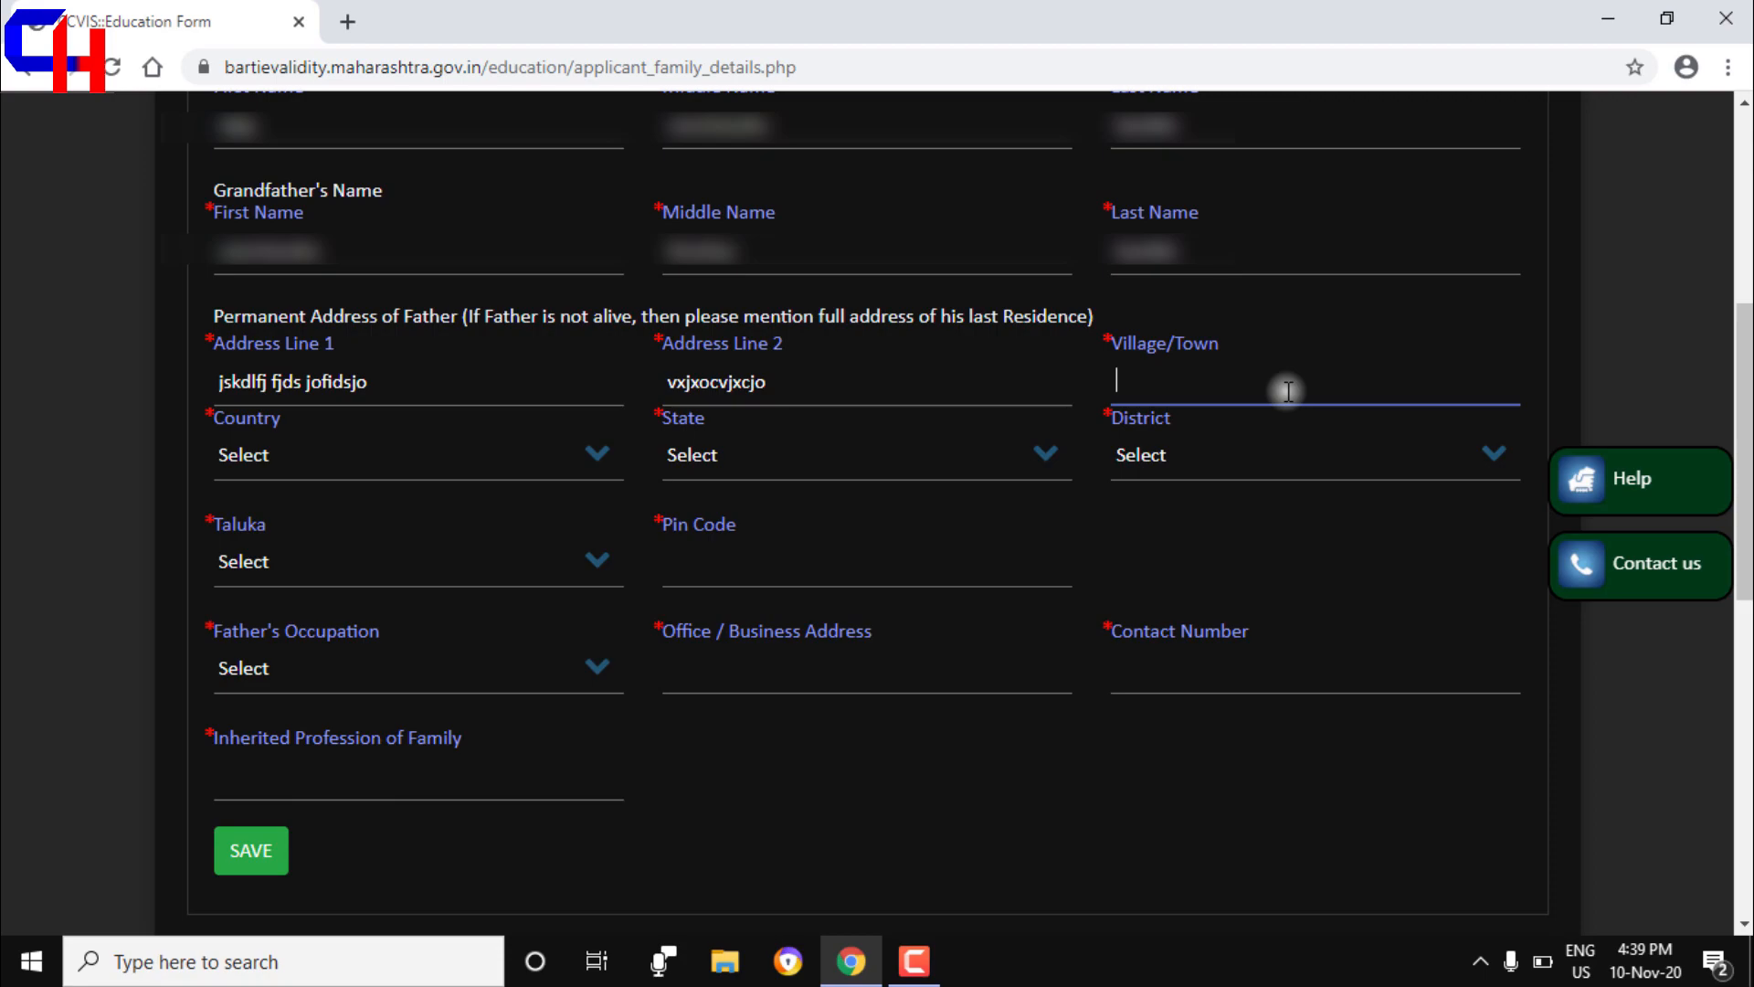
{"action": "type", "text": "citiy"}
{"action": "key", "text": "BackSpace"}
{"action": "key", "text": "BackSpace"}
{"action": "type", "text": "gf"}
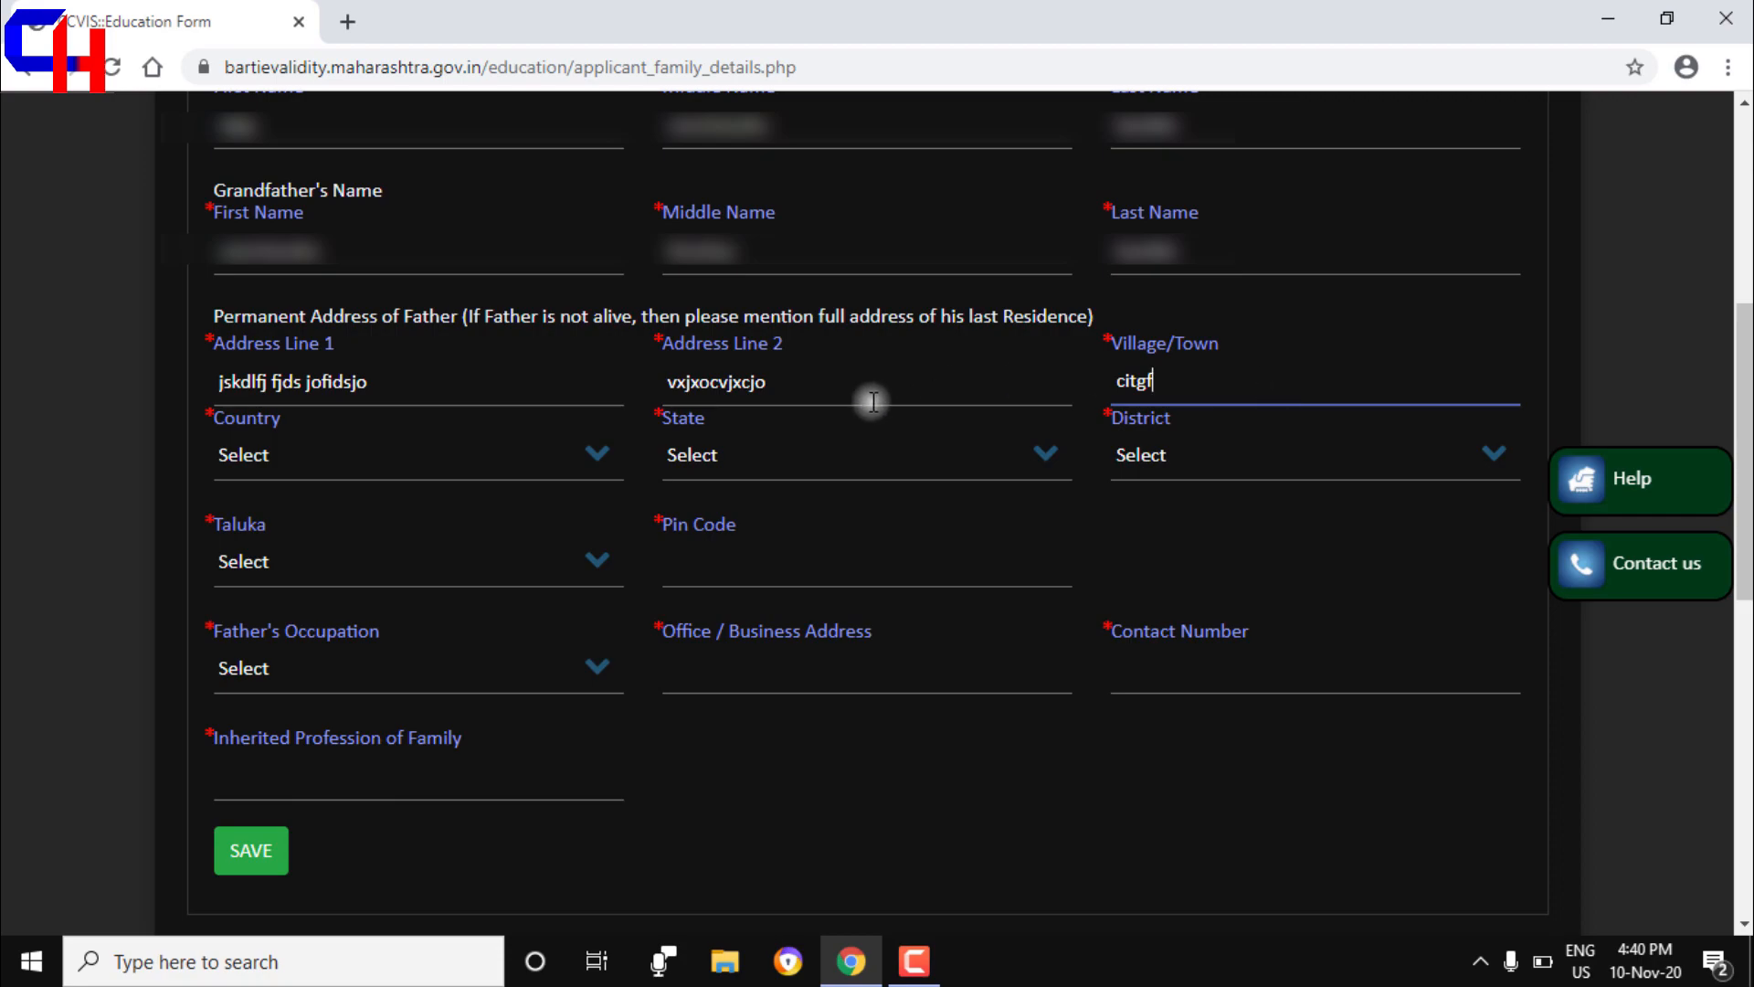
Set country India, state Maharashtra, district Amravati, taluka Warud and pin code 442220.
{"action": "left_click", "coordinate": [523, 454]}
{"action": "left_click", "coordinate": [508, 522]}
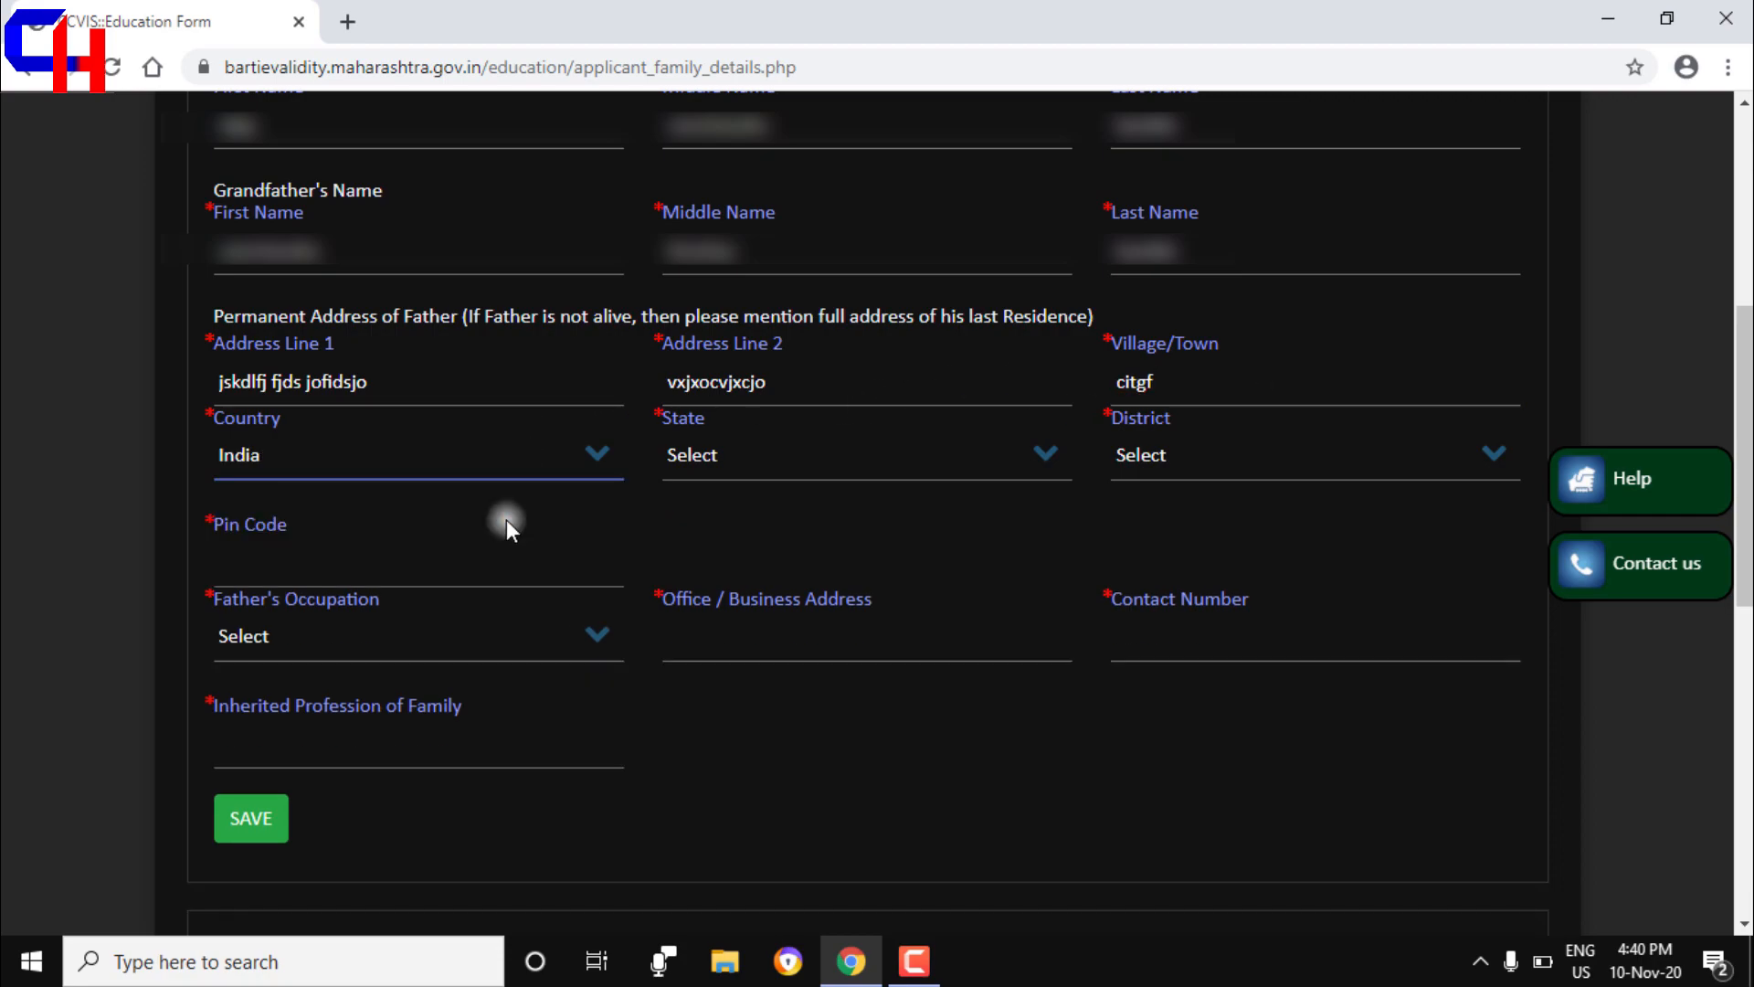
{"action": "left_click", "coordinate": [822, 451]}
{"action": "left_click", "coordinate": [796, 522]}
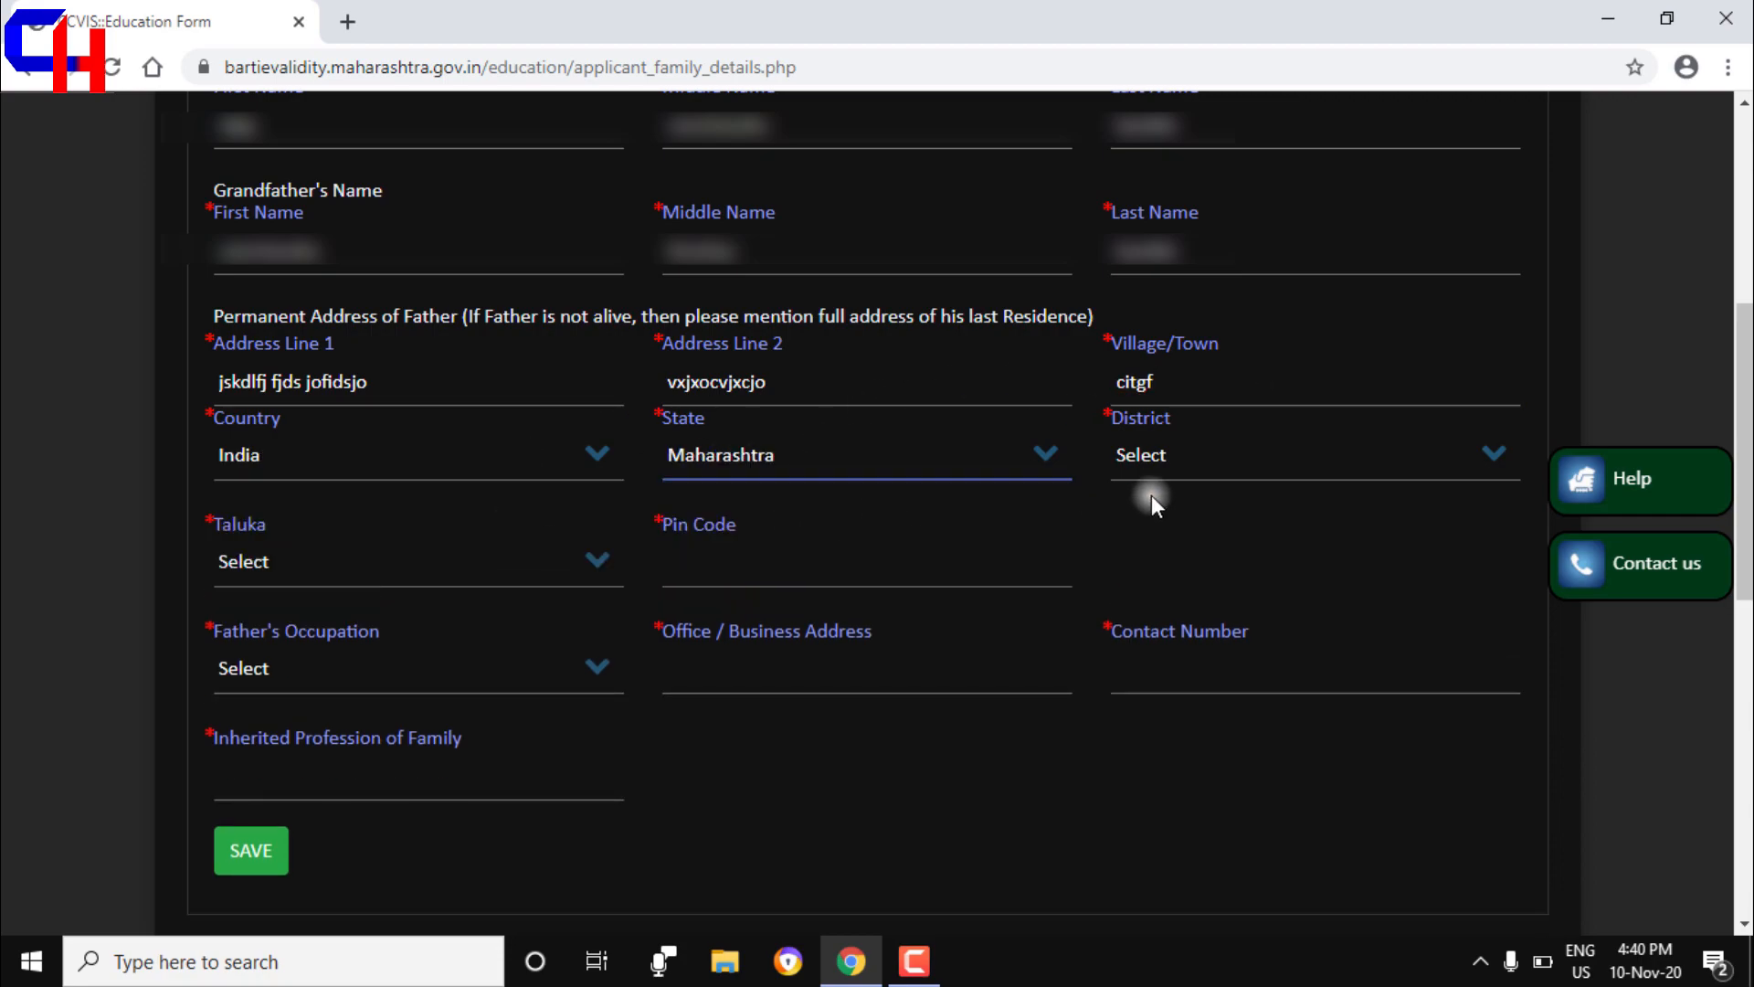
{"action": "left_click", "coordinate": [1327, 473]}
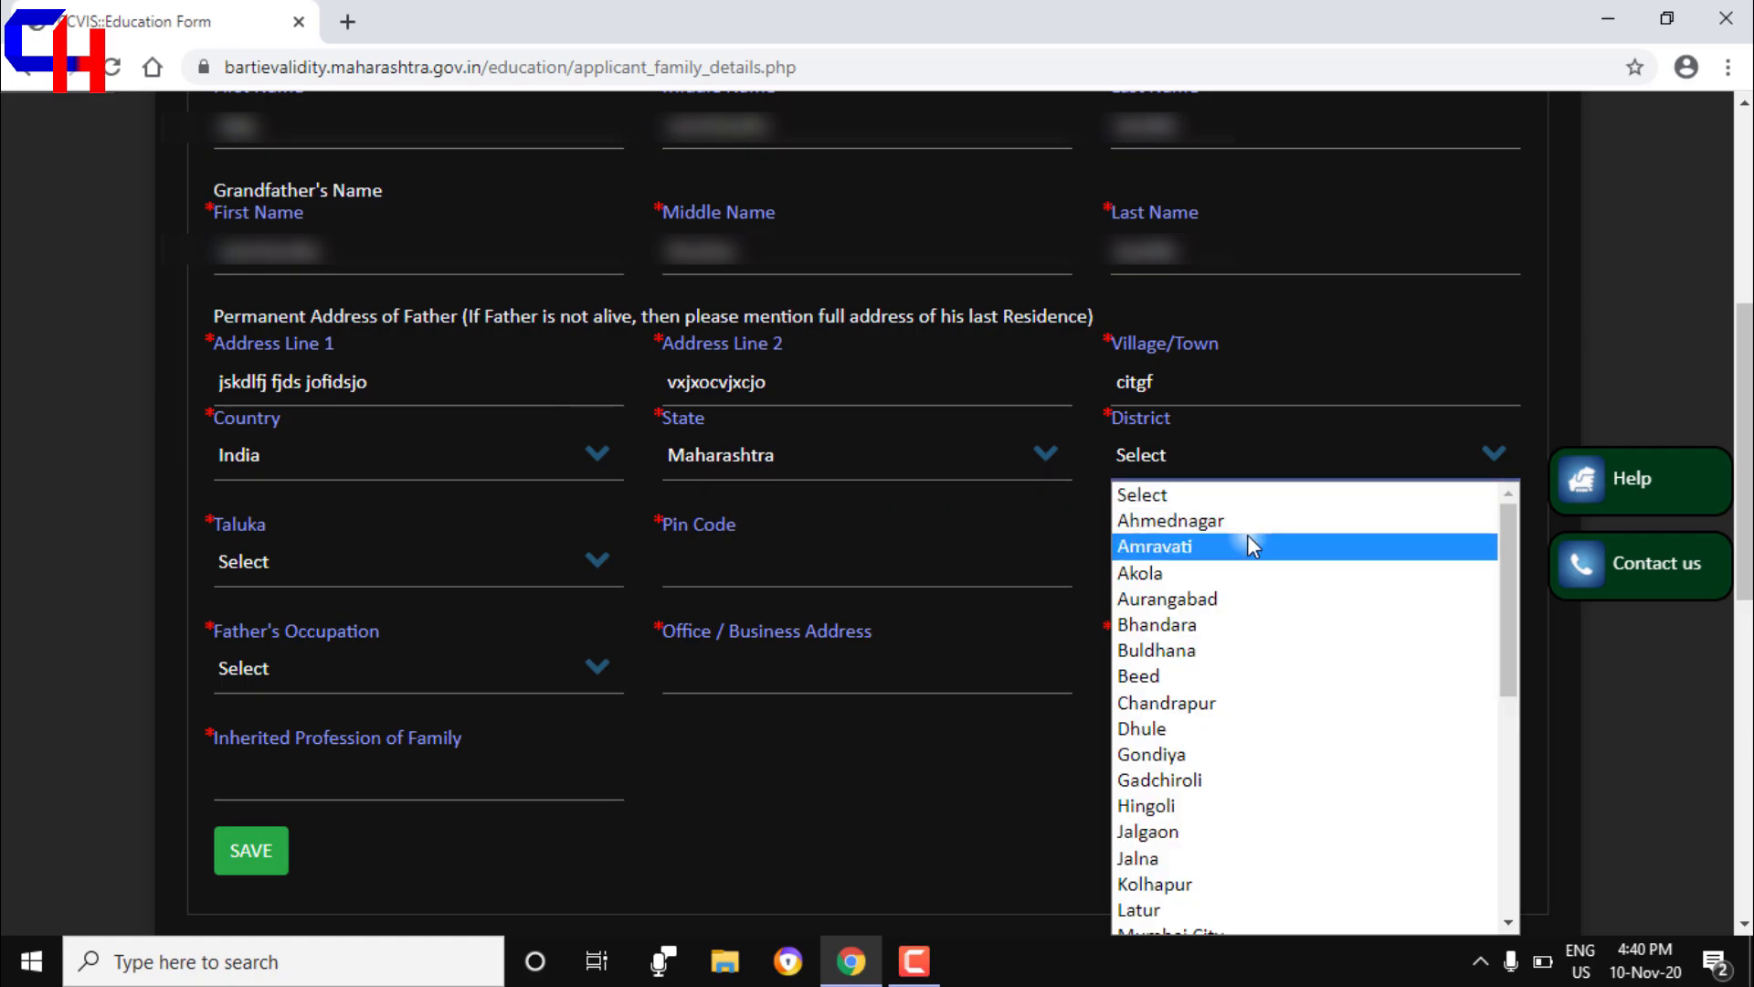
{"action": "left_click", "coordinate": [1247, 545]}
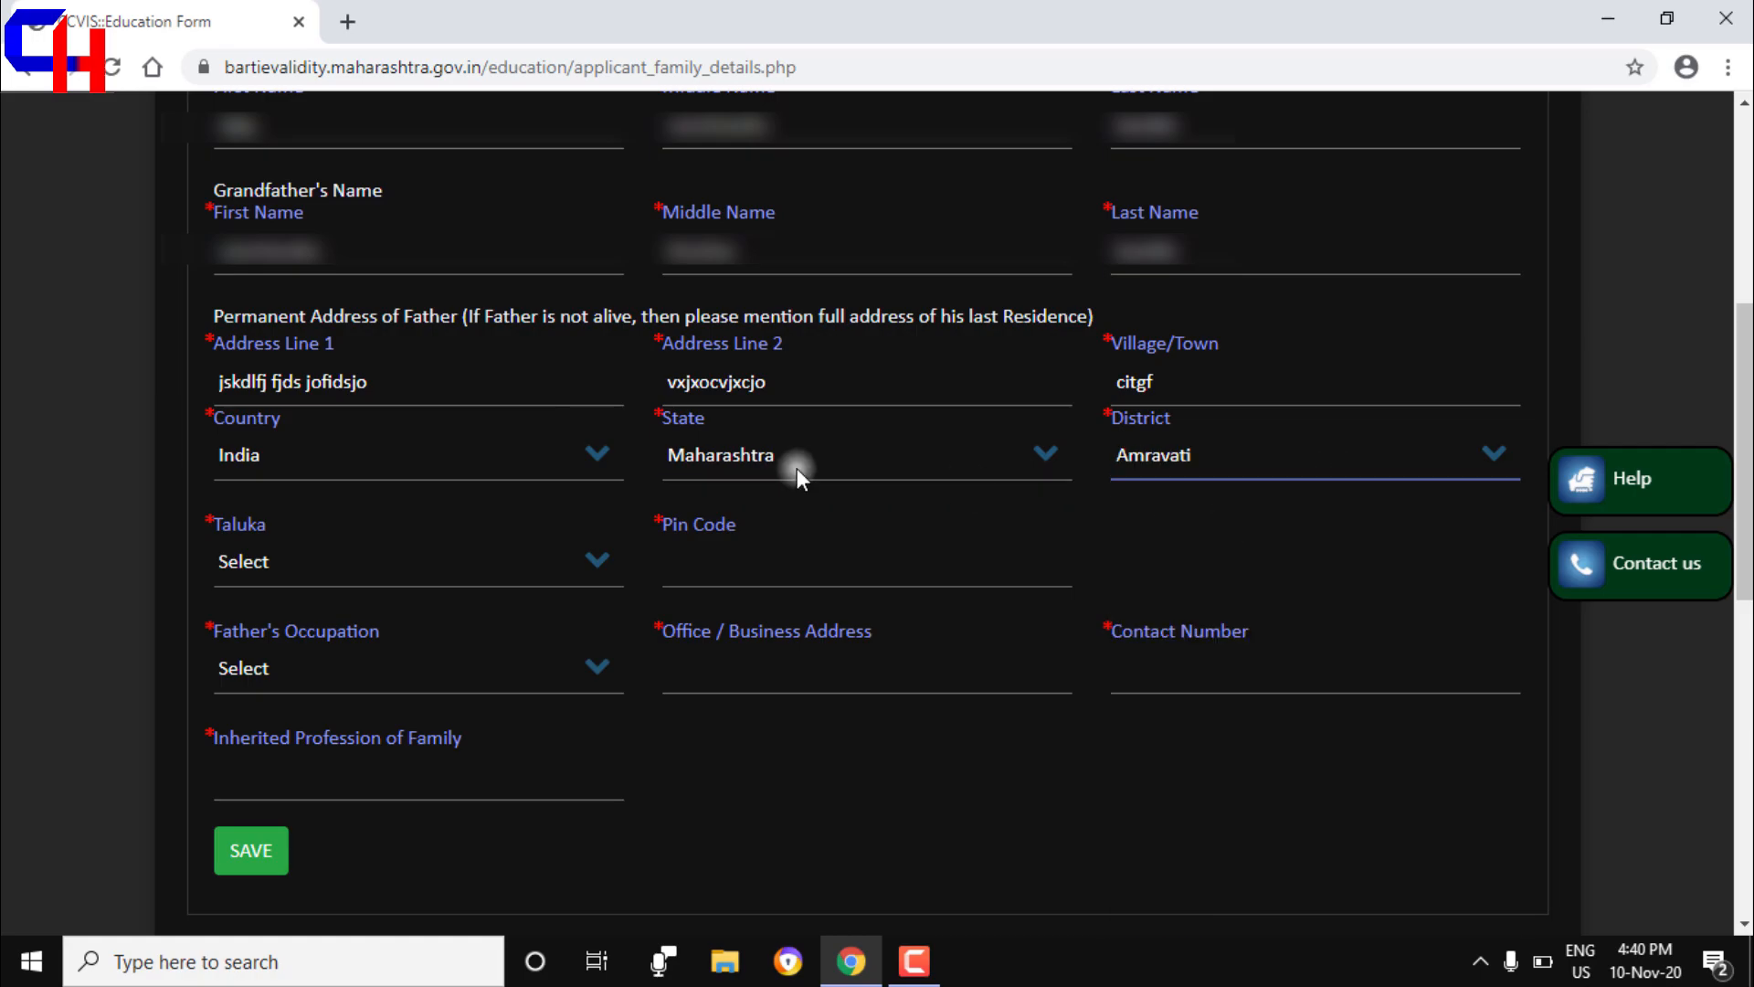
{"action": "left_click", "coordinate": [372, 559]}
{"action": "left_click", "coordinate": [374, 517]}
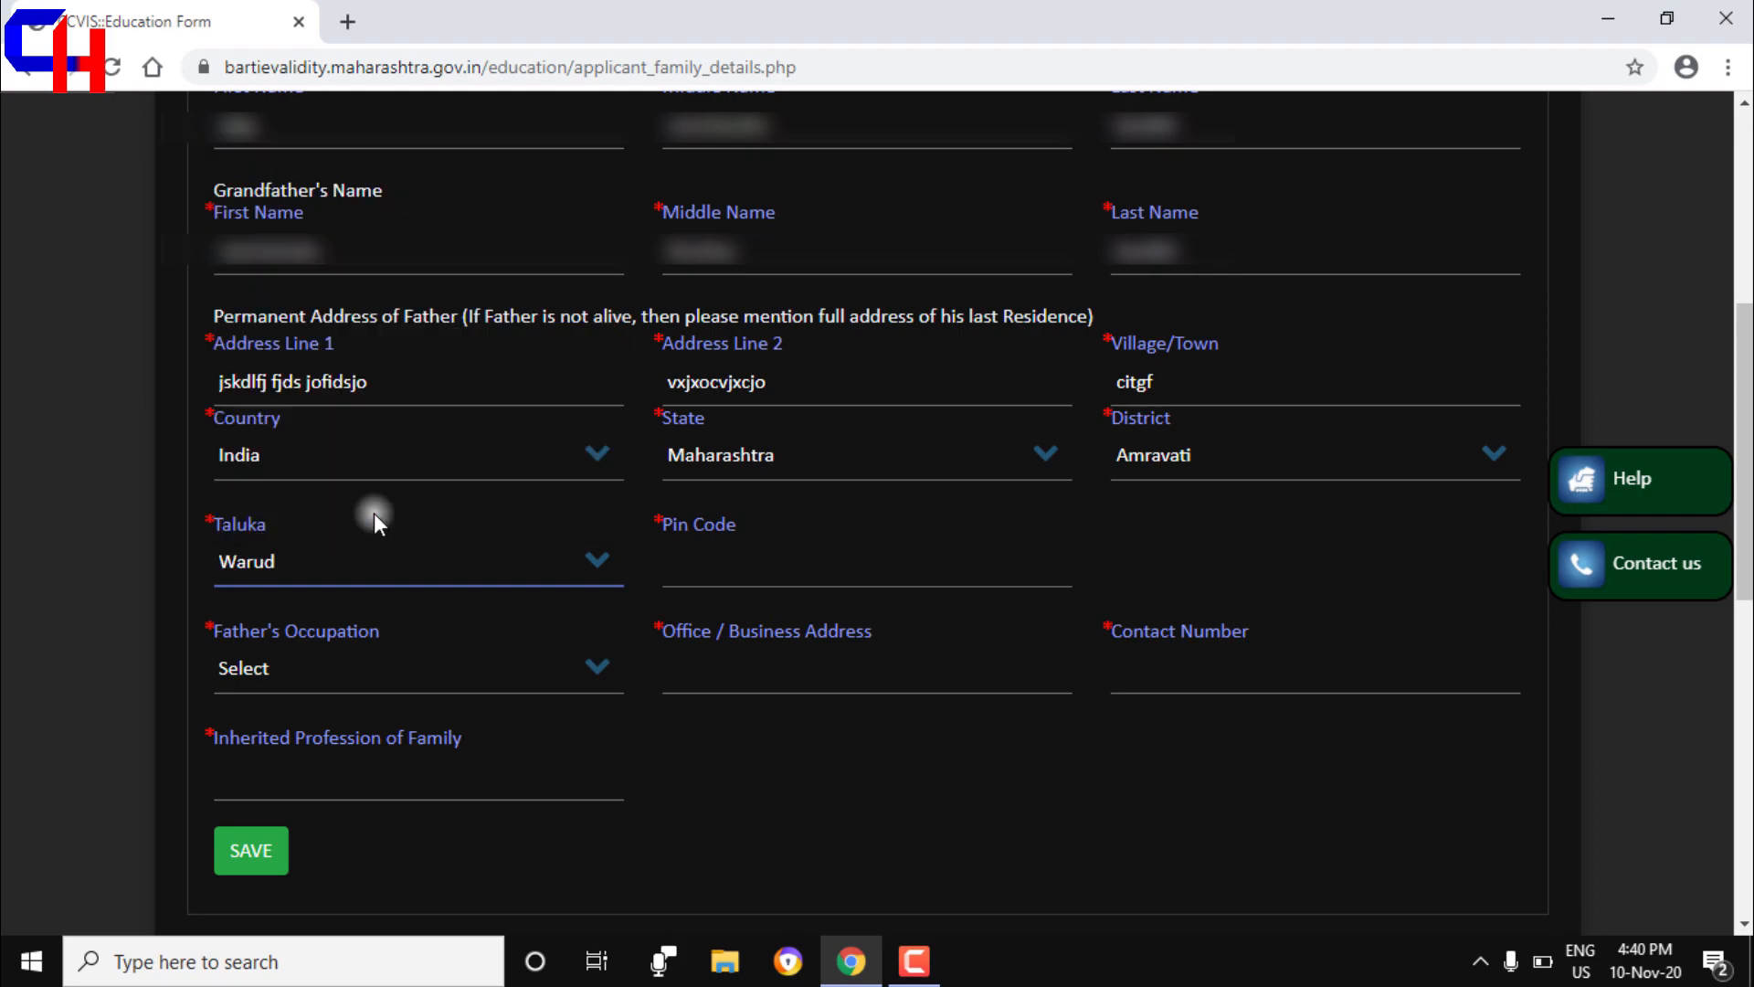
{"action": "left_click", "coordinate": [799, 581]}
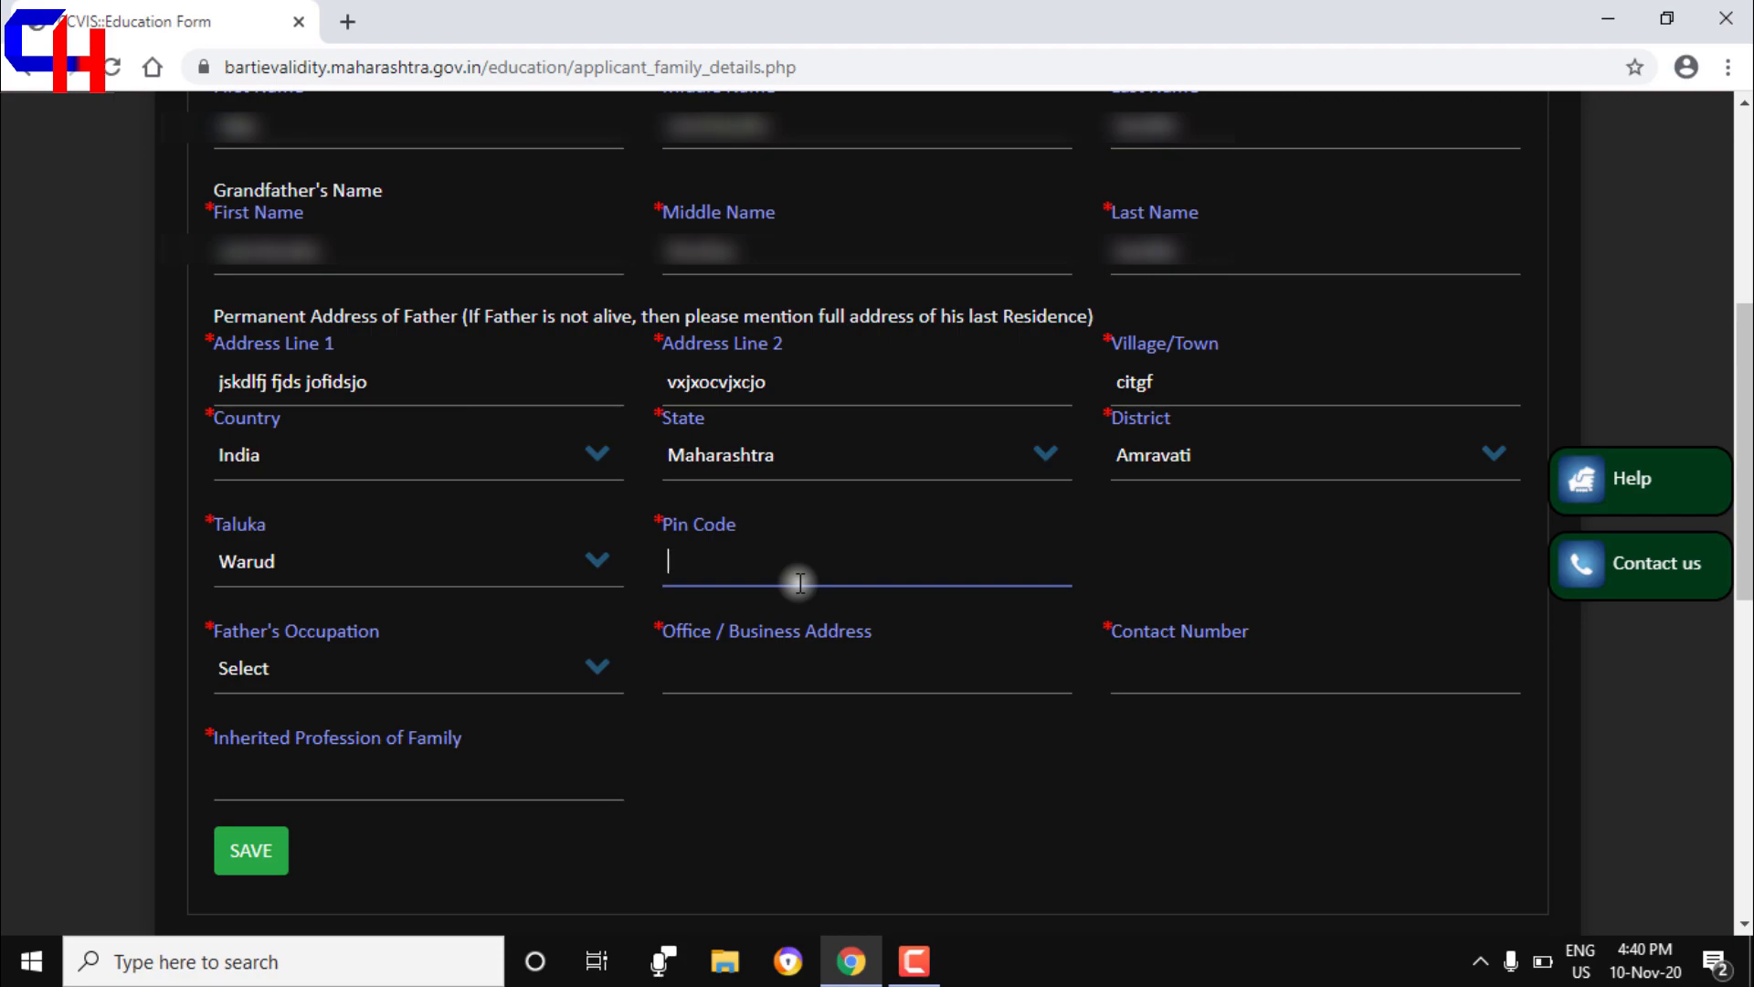
{"action": "type", "text": "442220"}
Set the father's occupation to Service and fill in the office address and contact number.
{"action": "left_click", "coordinate": [457, 671]}
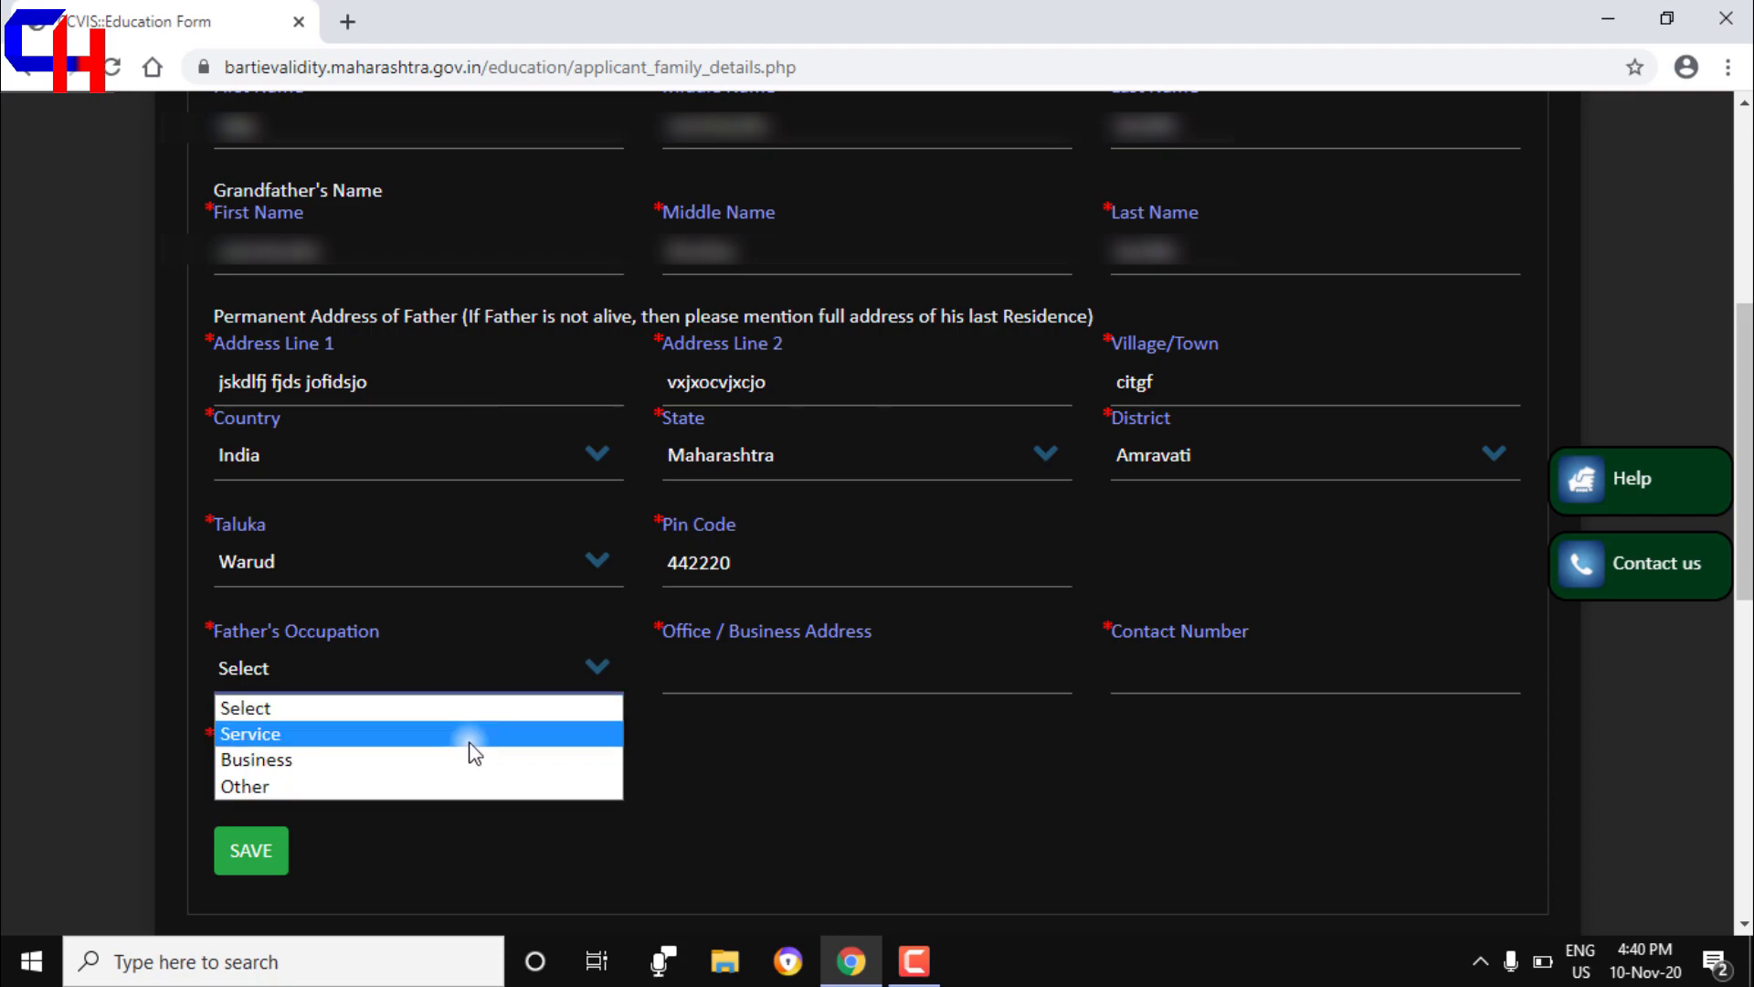
{"action": "left_click", "coordinate": [455, 785]}
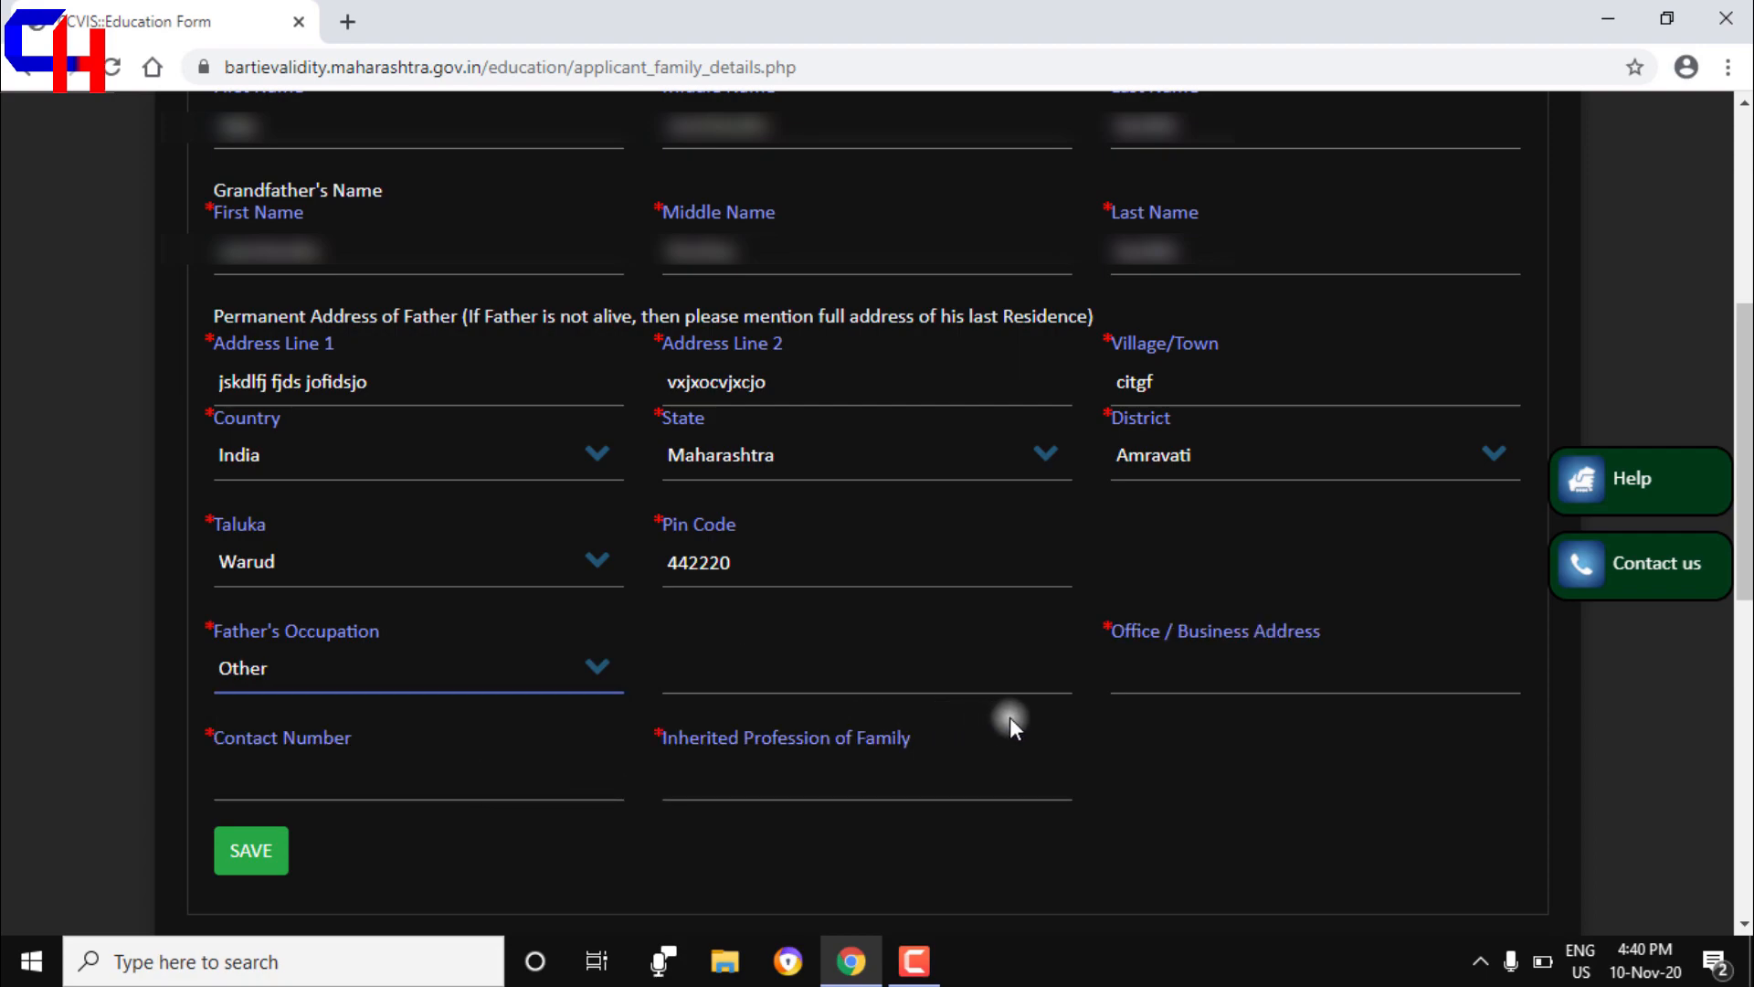
{"action": "left_click", "coordinate": [513, 668]}
{"action": "left_click", "coordinate": [471, 728]}
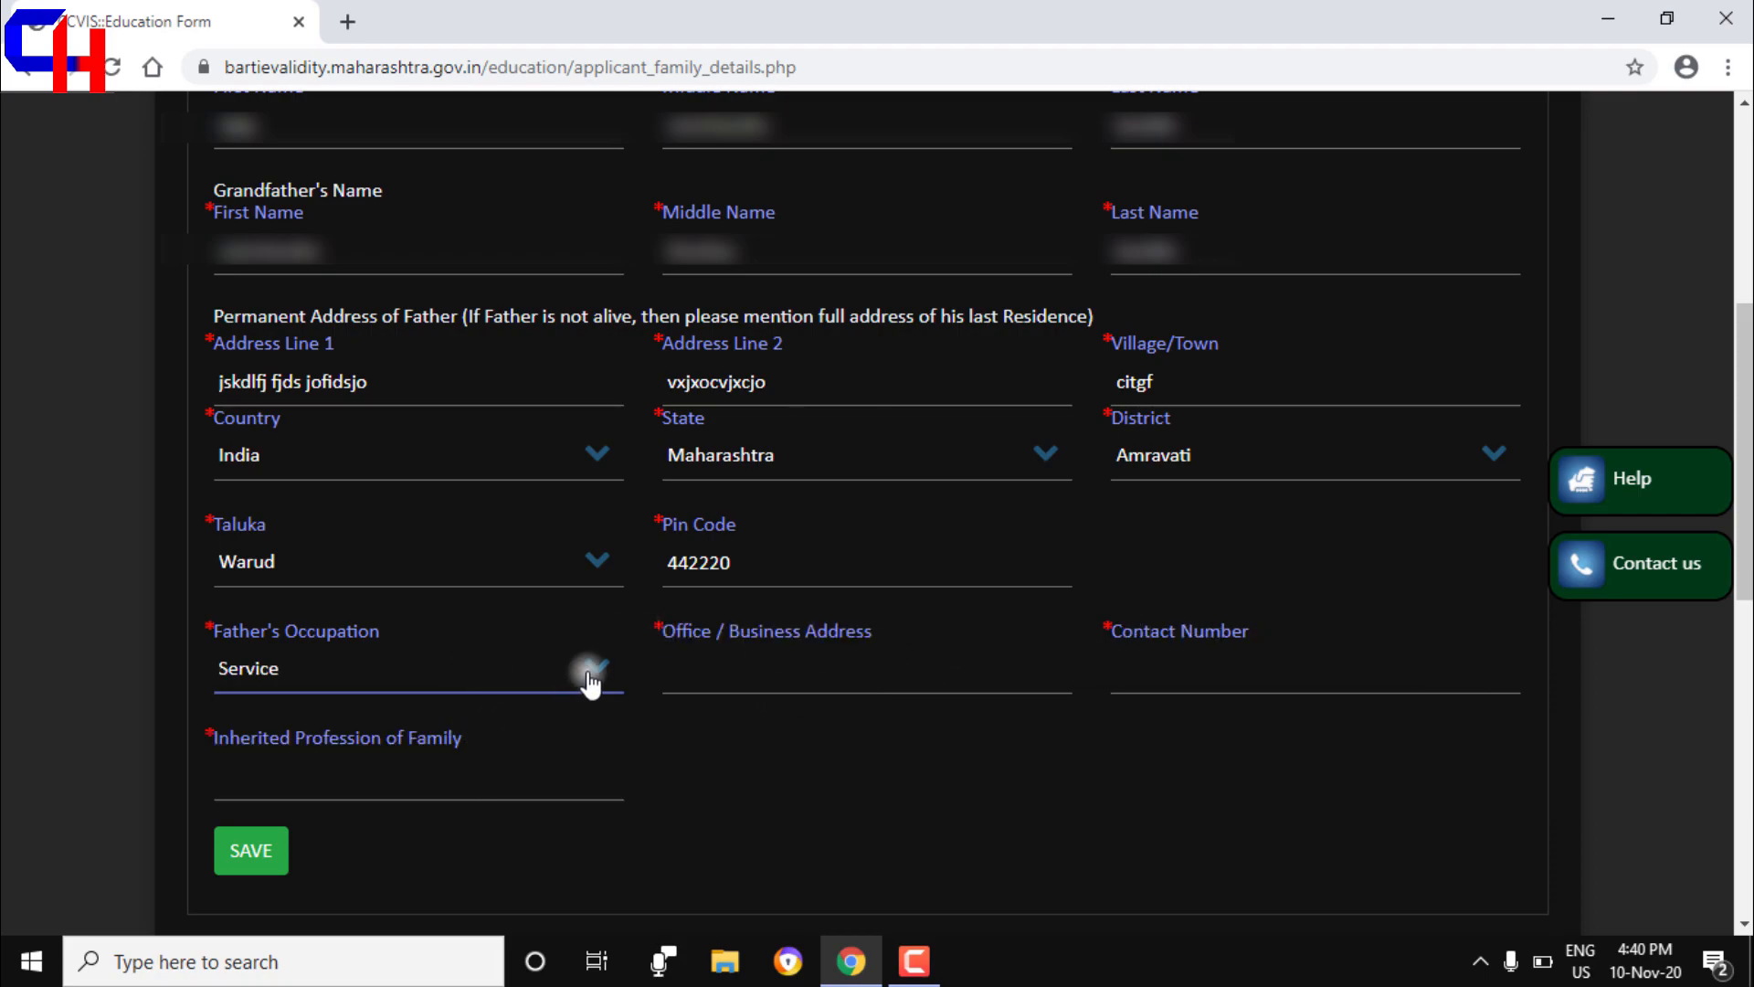
{"action": "left_click", "coordinate": [956, 678]}
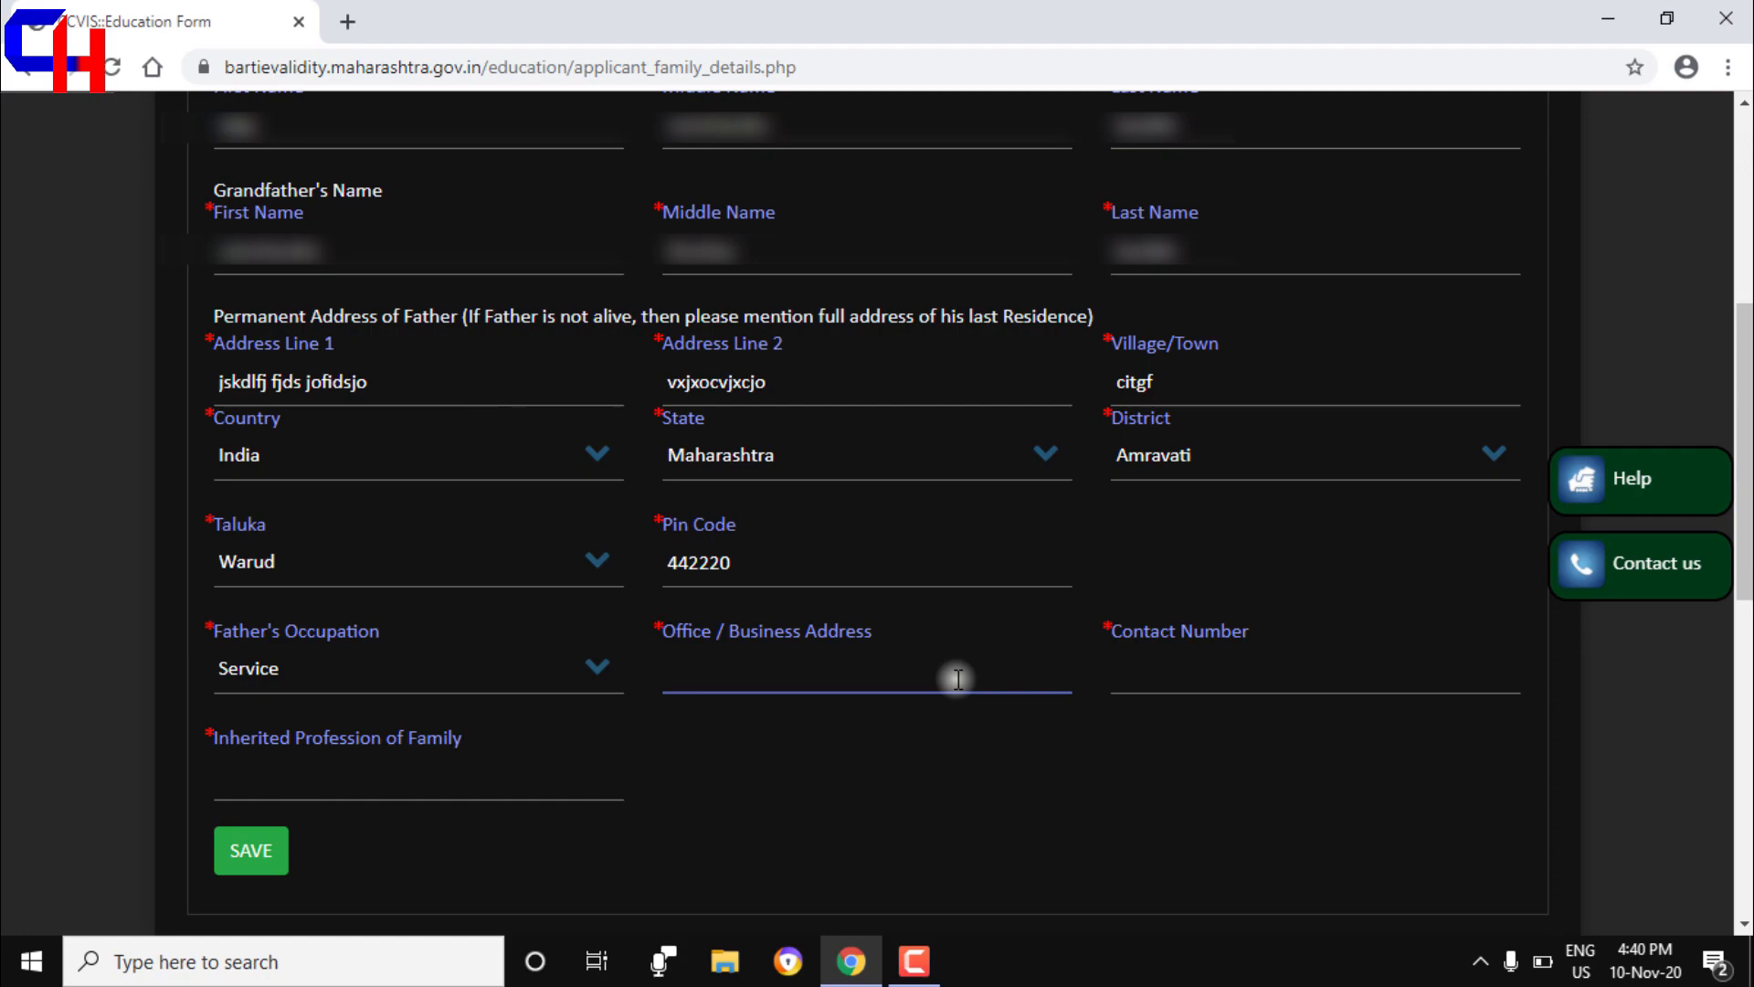
{"action": "type", "text": "sdjl lfdslf jsls"}
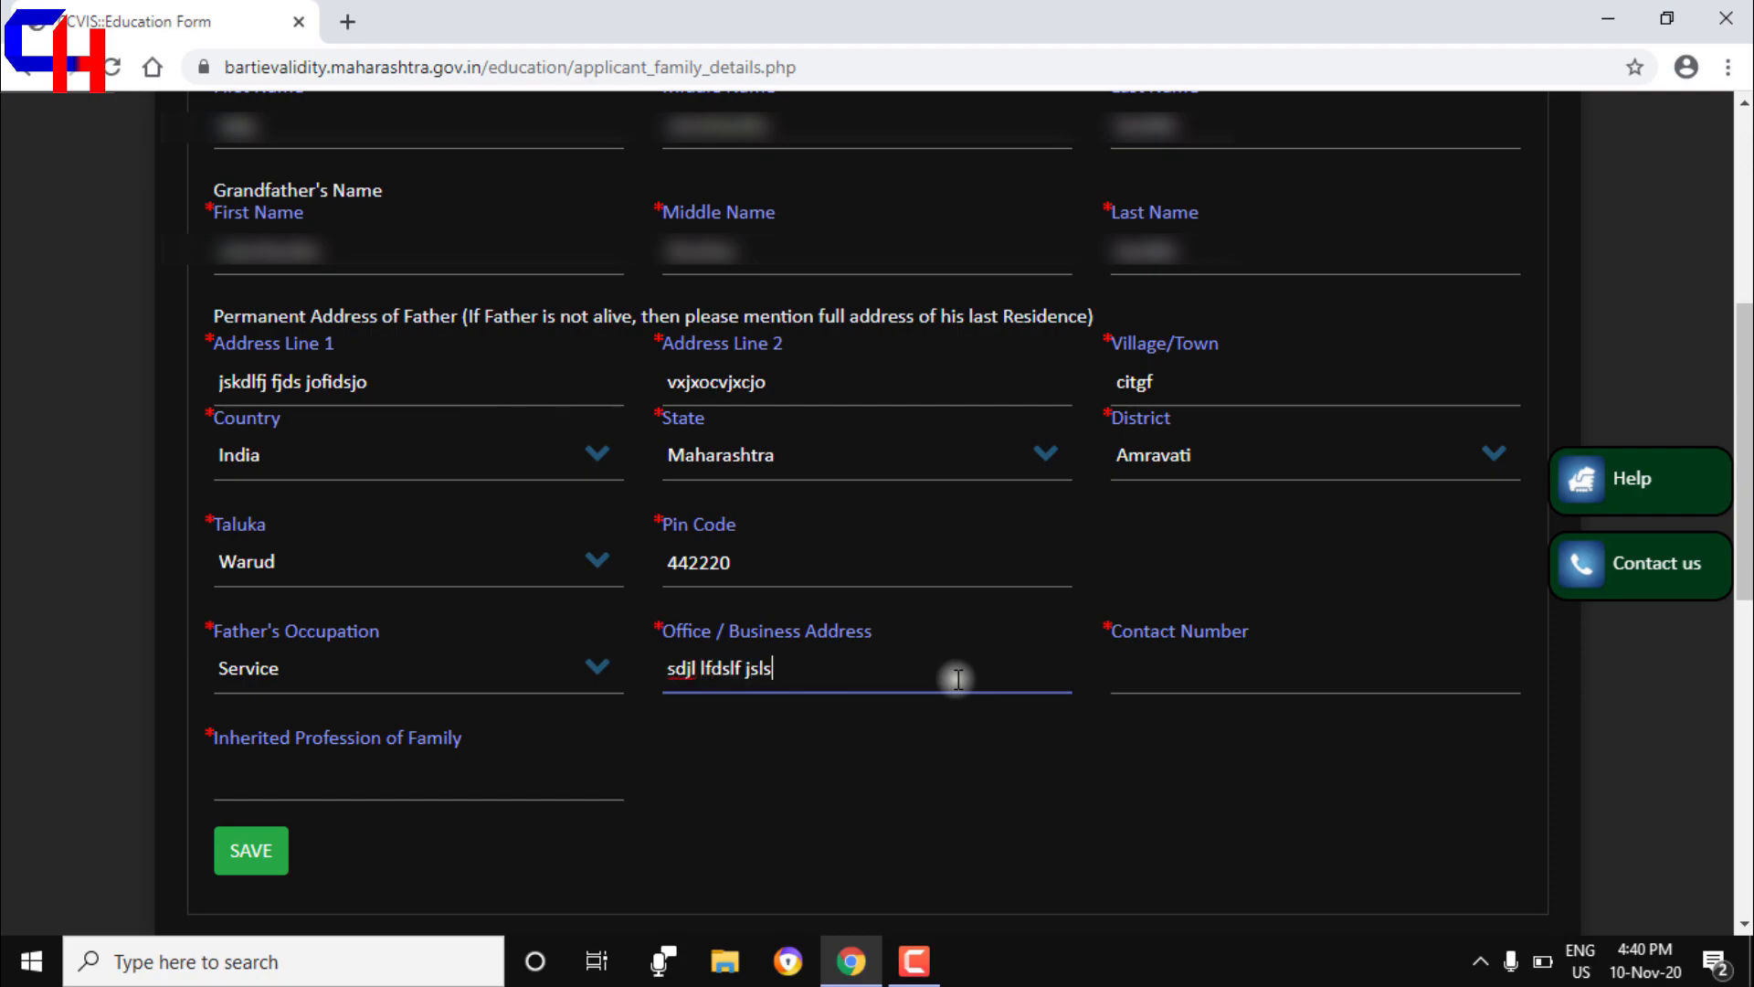
{"action": "left_click", "coordinate": [1154, 681]}
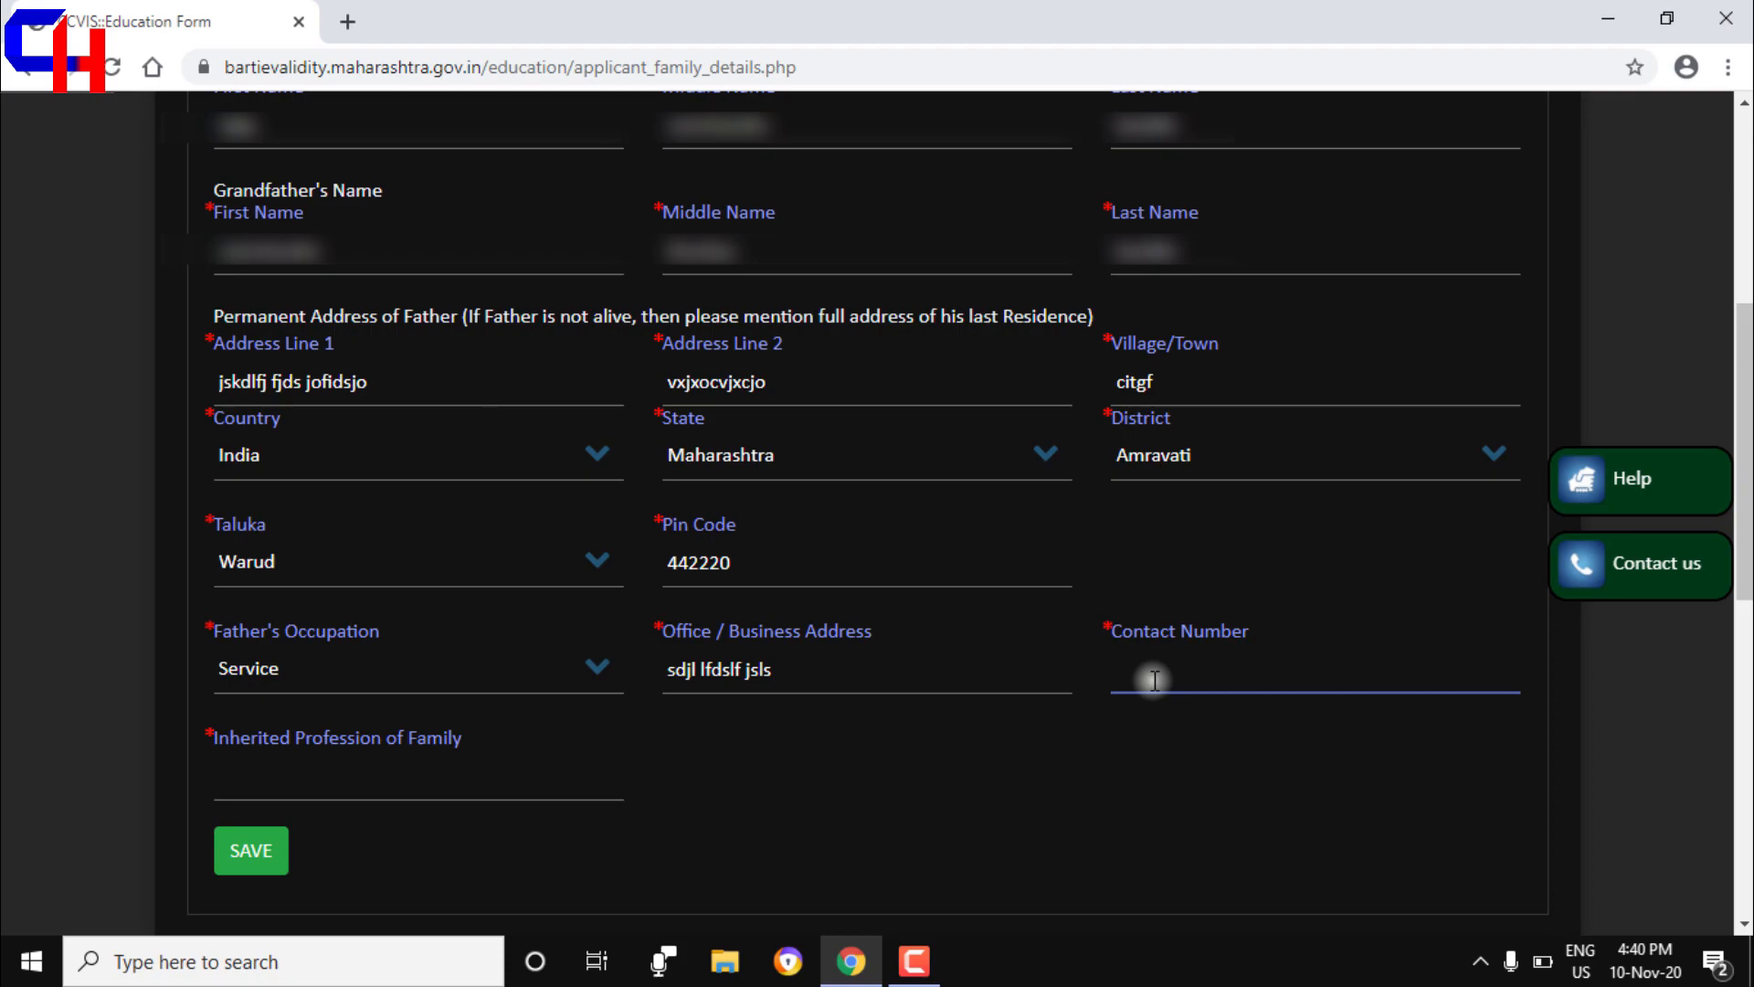
Enter 'farmer' as the inherited profession and save the family details.
{"action": "left_click", "coordinate": [393, 767]}
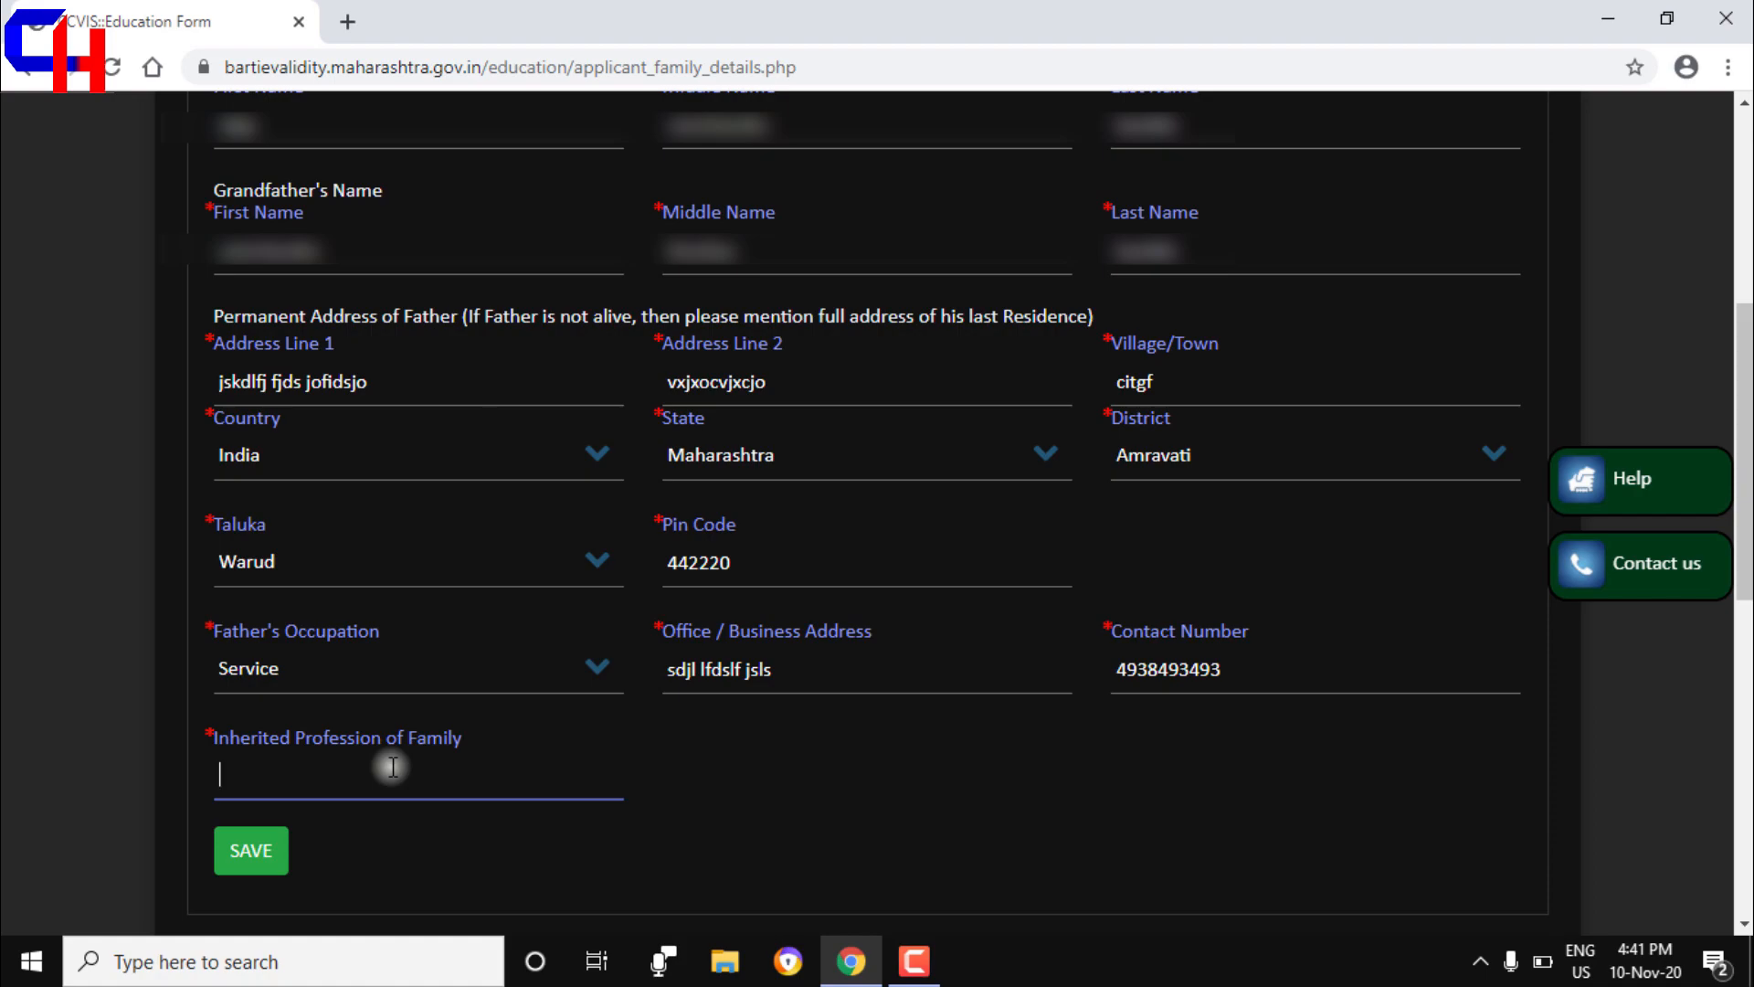
{"action": "type", "text": "farmer"}
{"action": "left_click", "coordinate": [264, 864]}
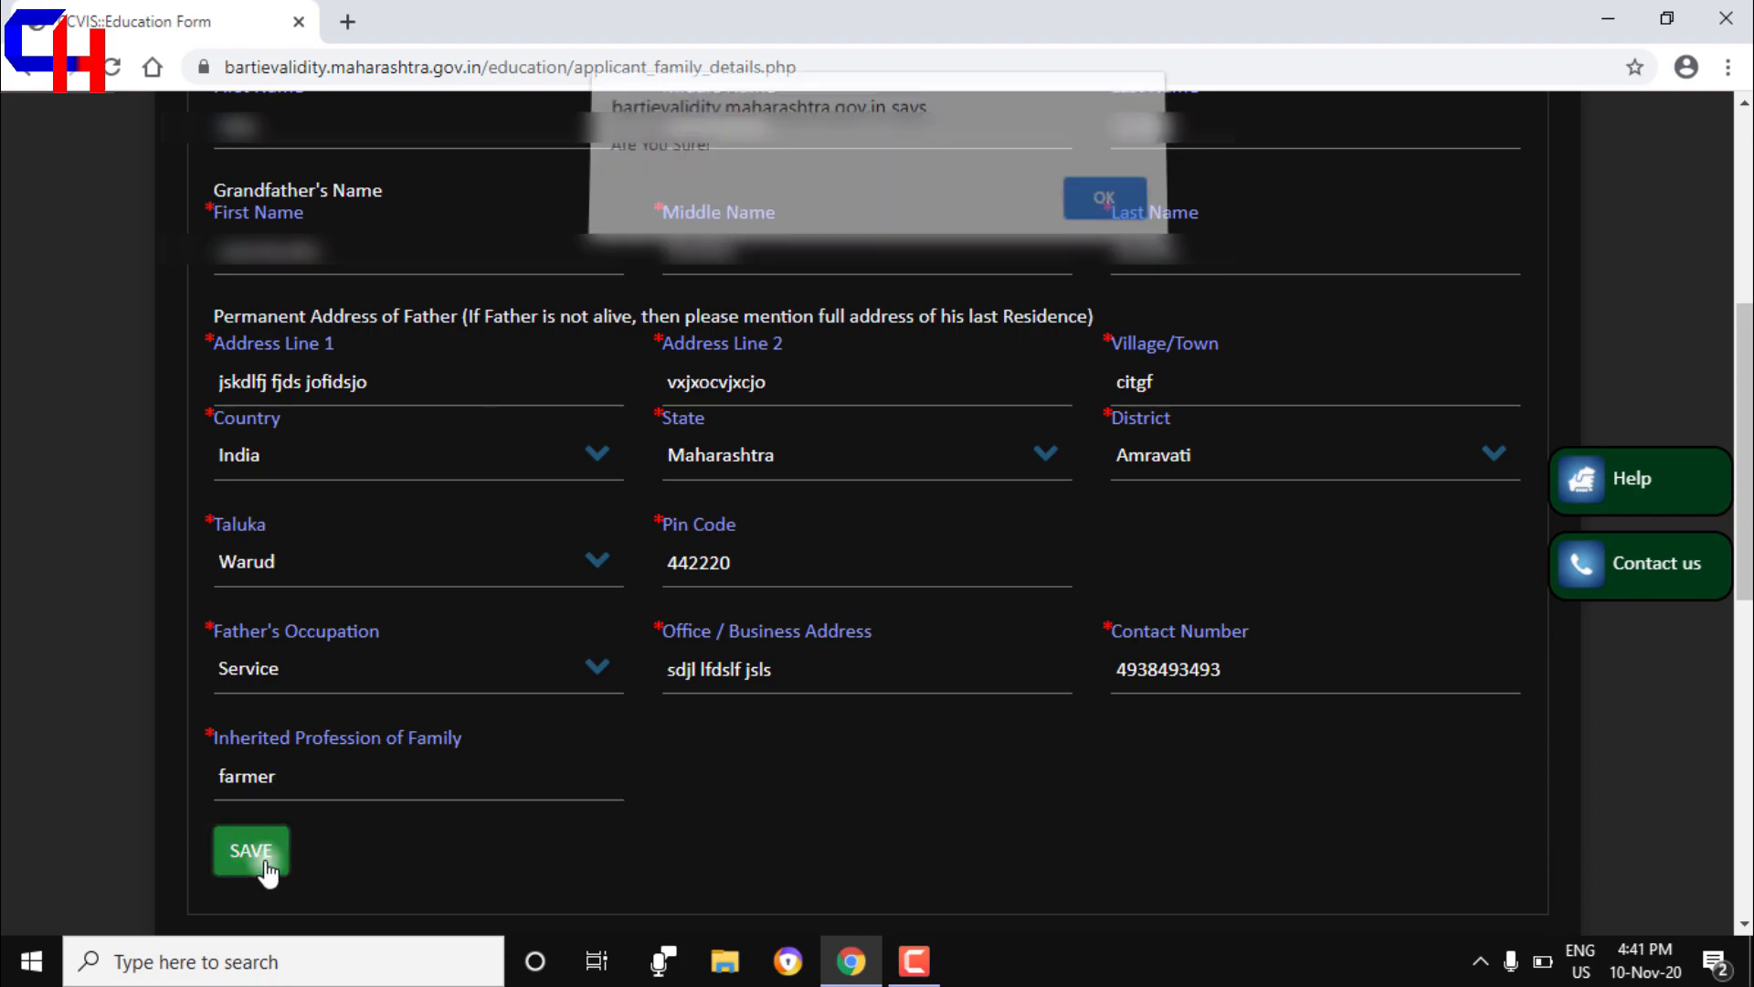
Confirm the family-details save and scroll to the father's education section.
{"action": "left_click", "coordinate": [1116, 202]}
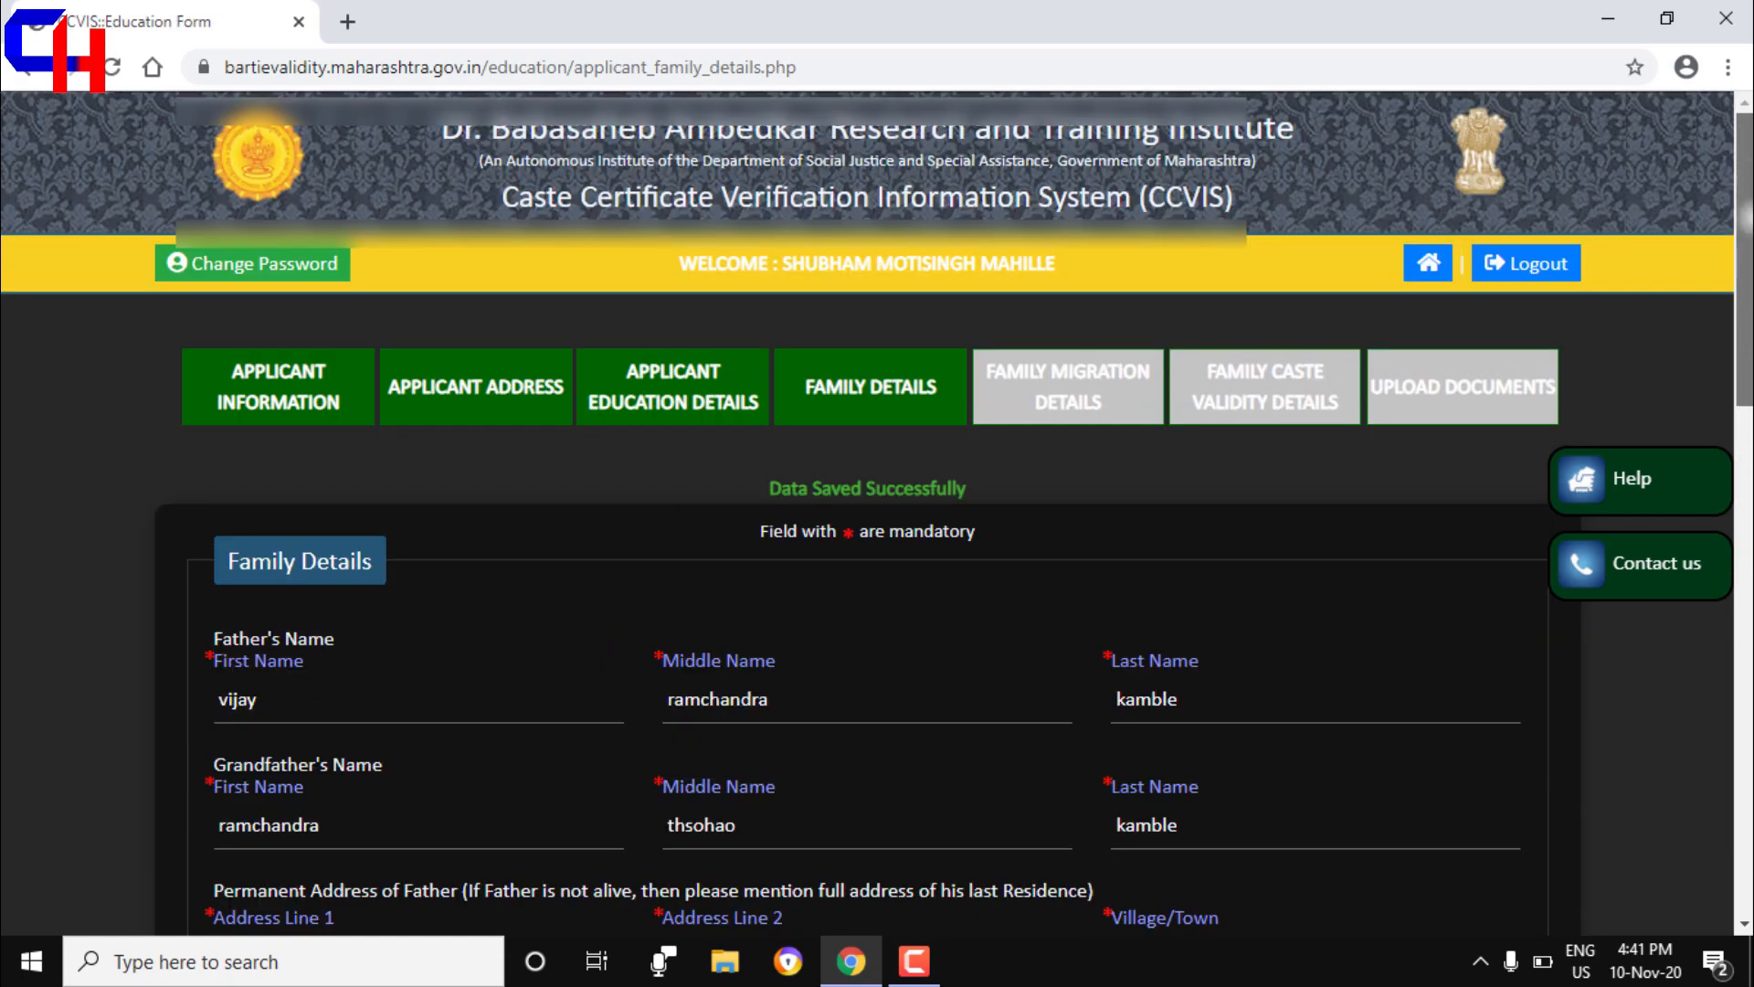
{"action": "scroll", "coordinate": [868, 511], "scroll_direction": "down", "scroll_amount": 10}
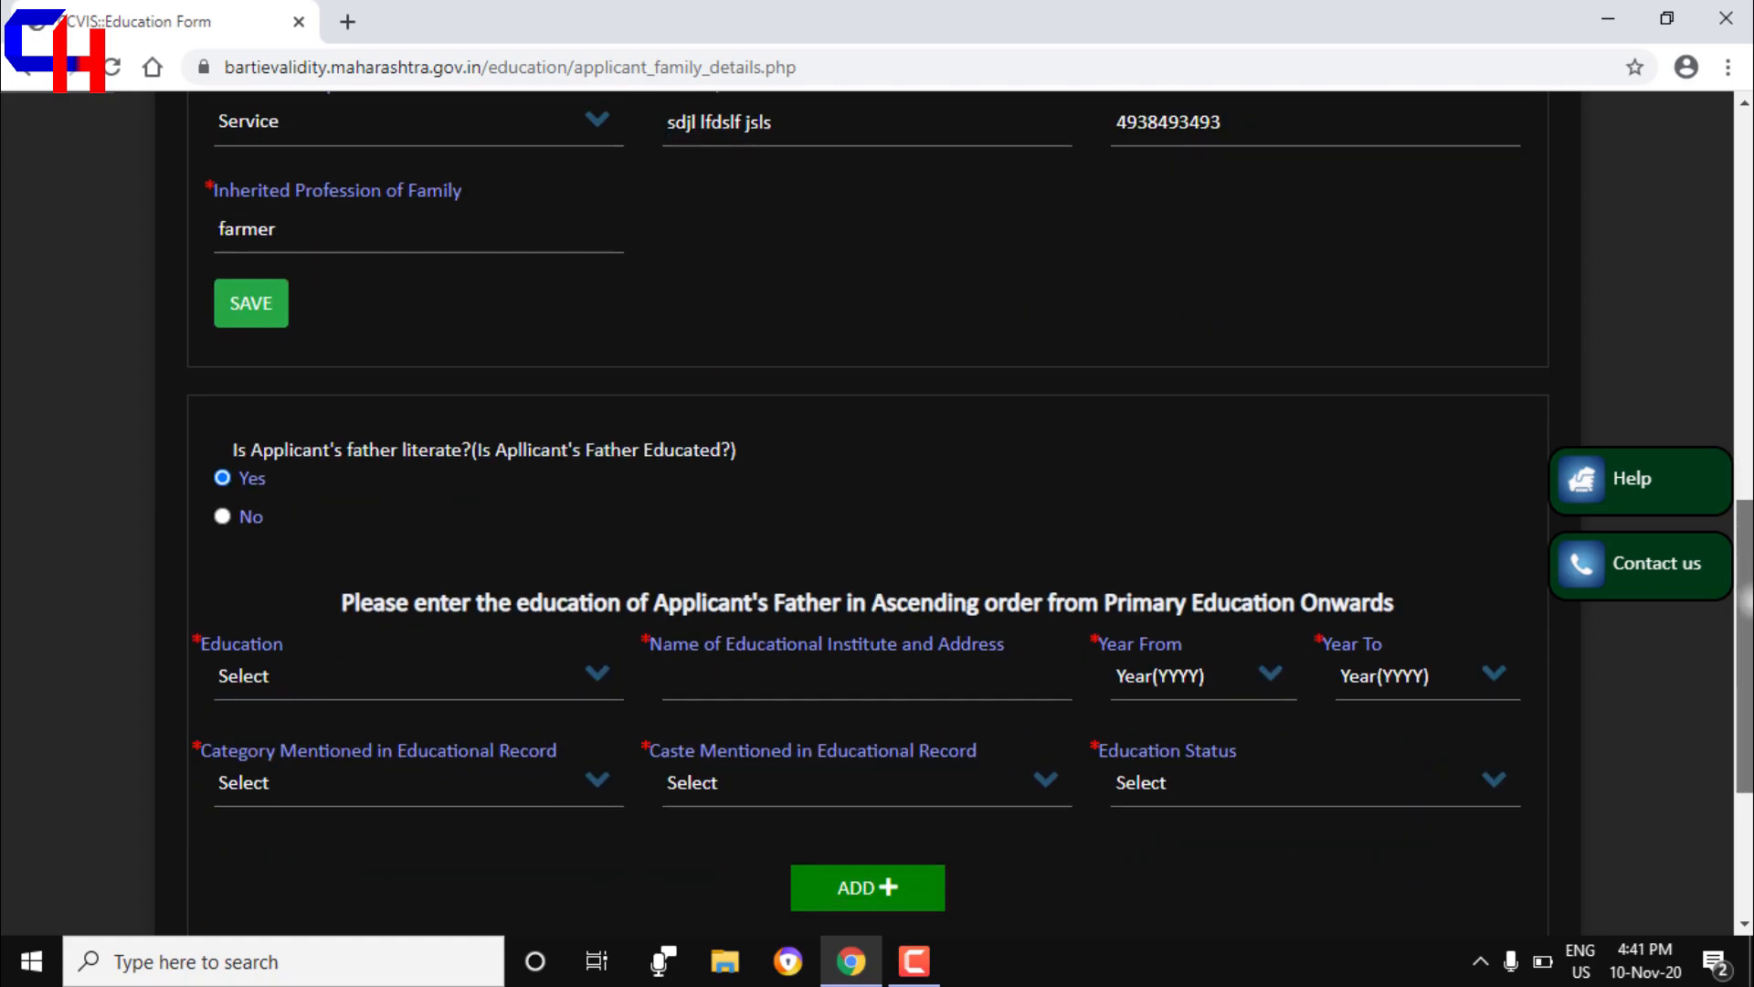
Mark the father as not literate with education level left at Select, then save and confirm.
{"action": "left_click", "coordinate": [223, 518]}
{"action": "left_click", "coordinate": [843, 639]}
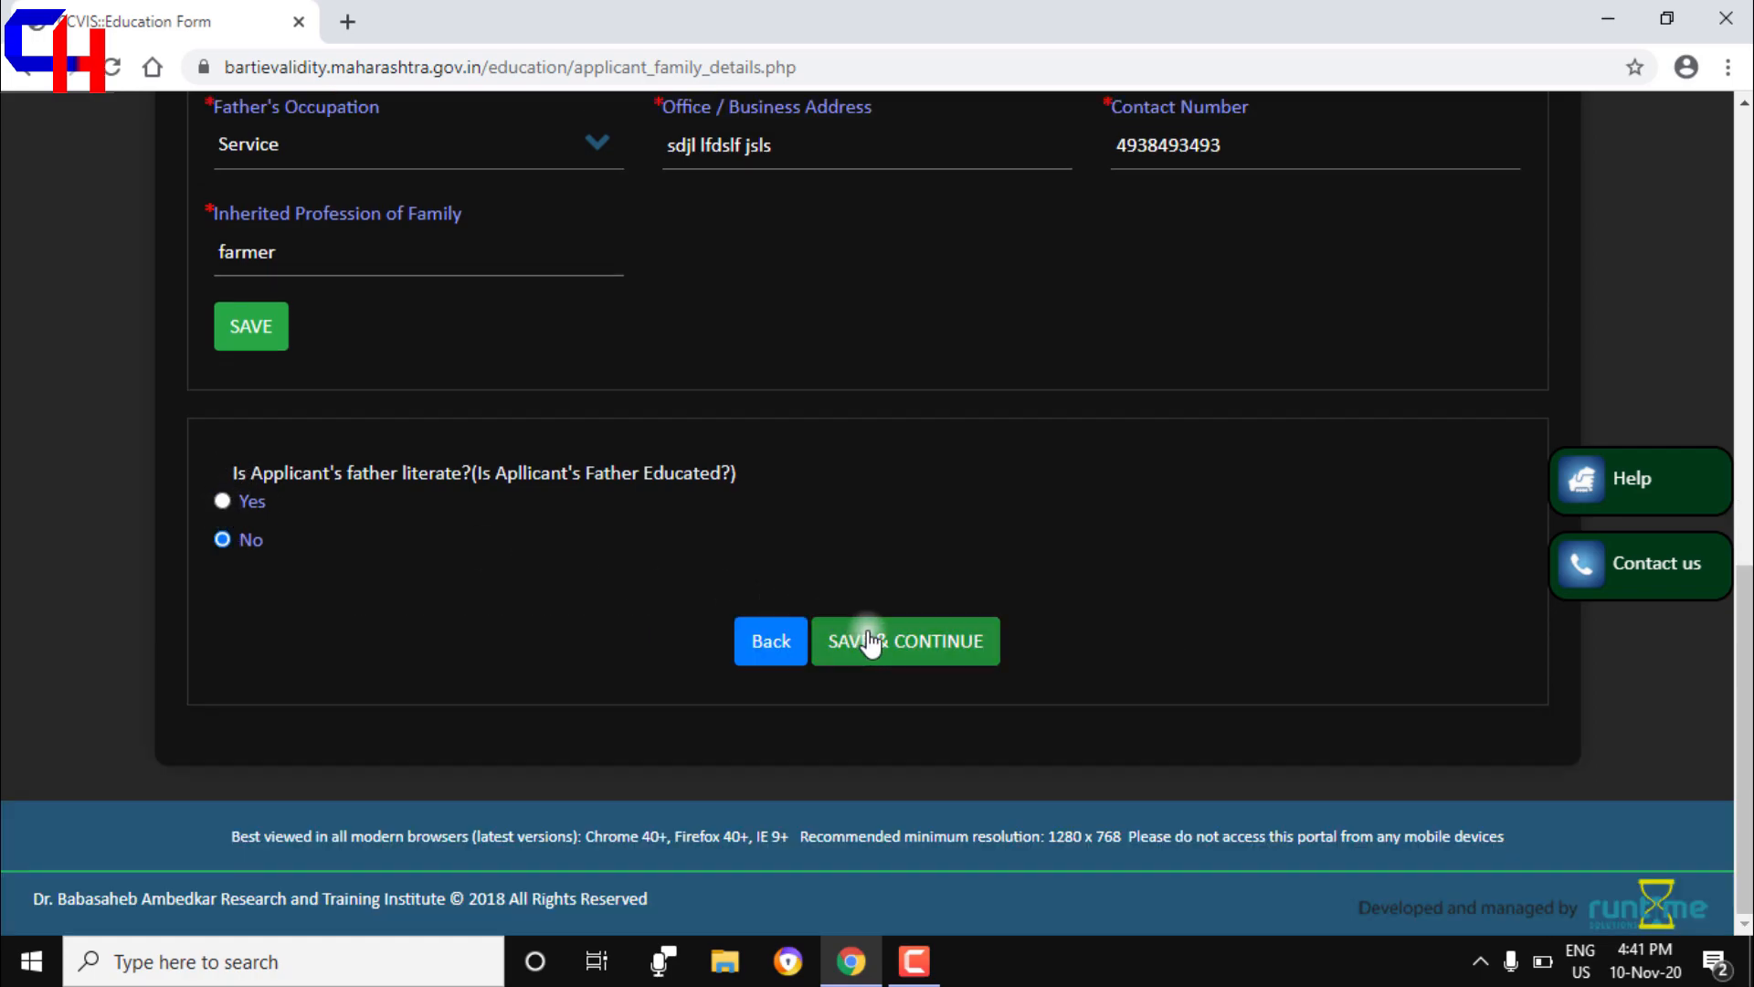
{"action": "left_click", "coordinate": [224, 501]}
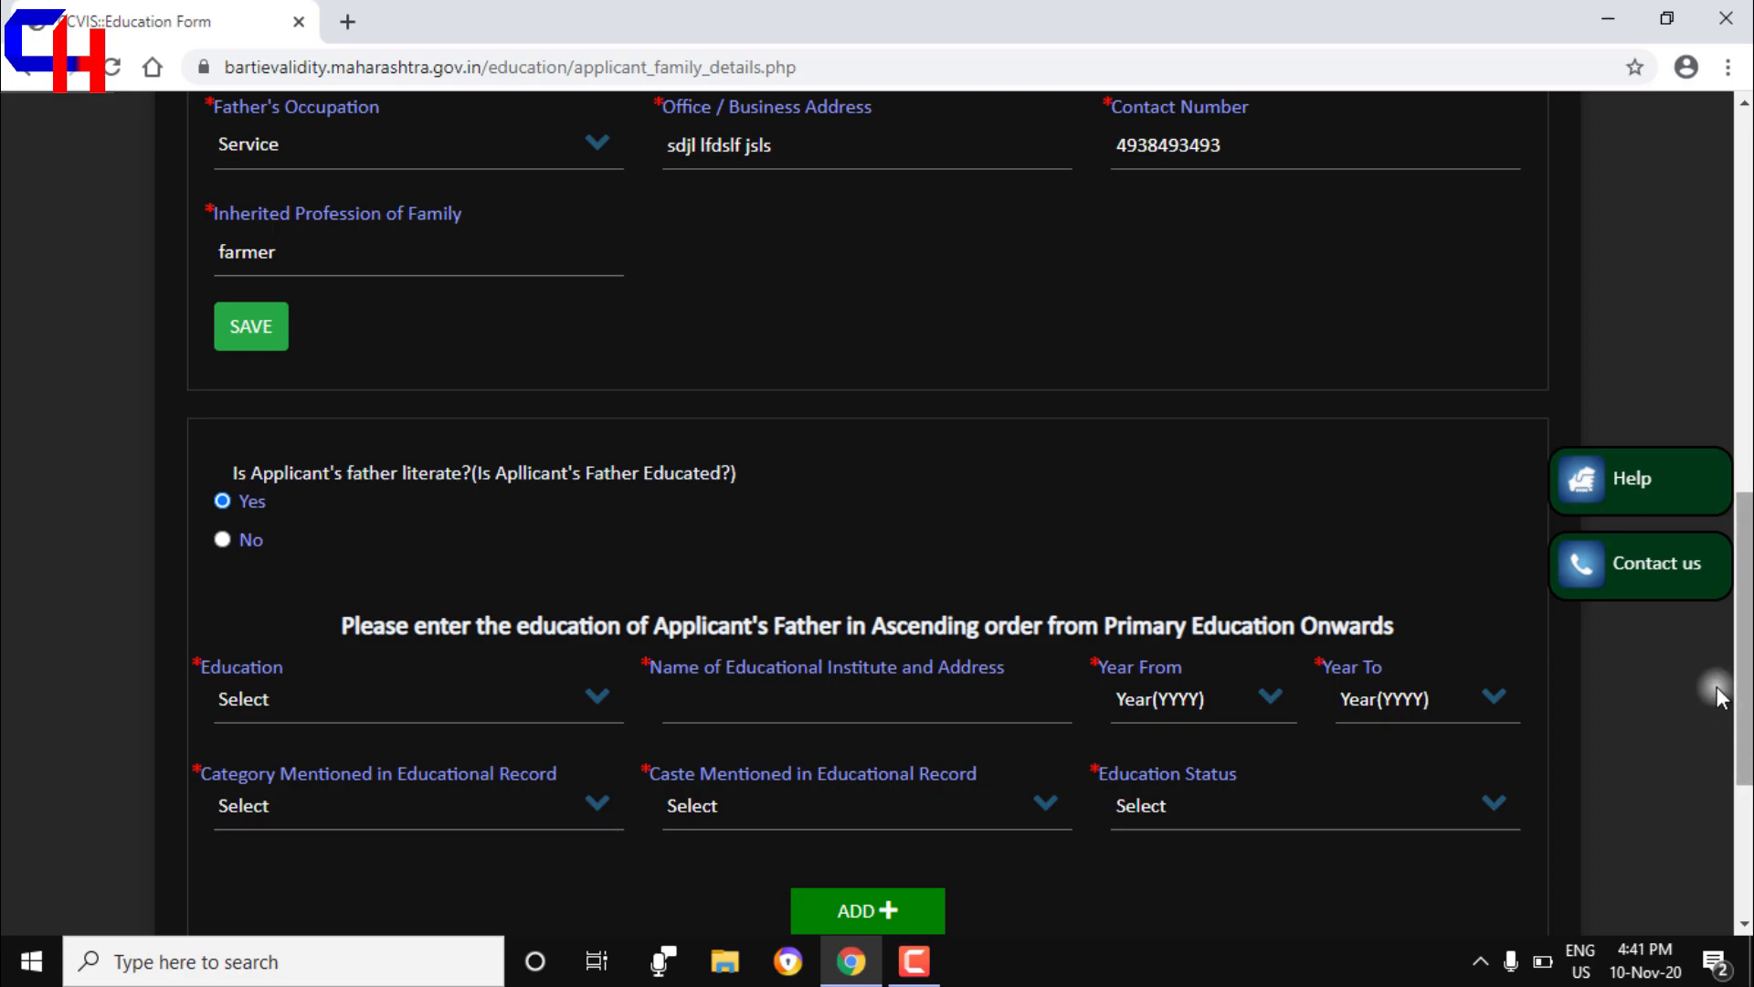
{"action": "scroll", "coordinate": [1723, 709], "scroll_direction": "down", "scroll_amount": 3}
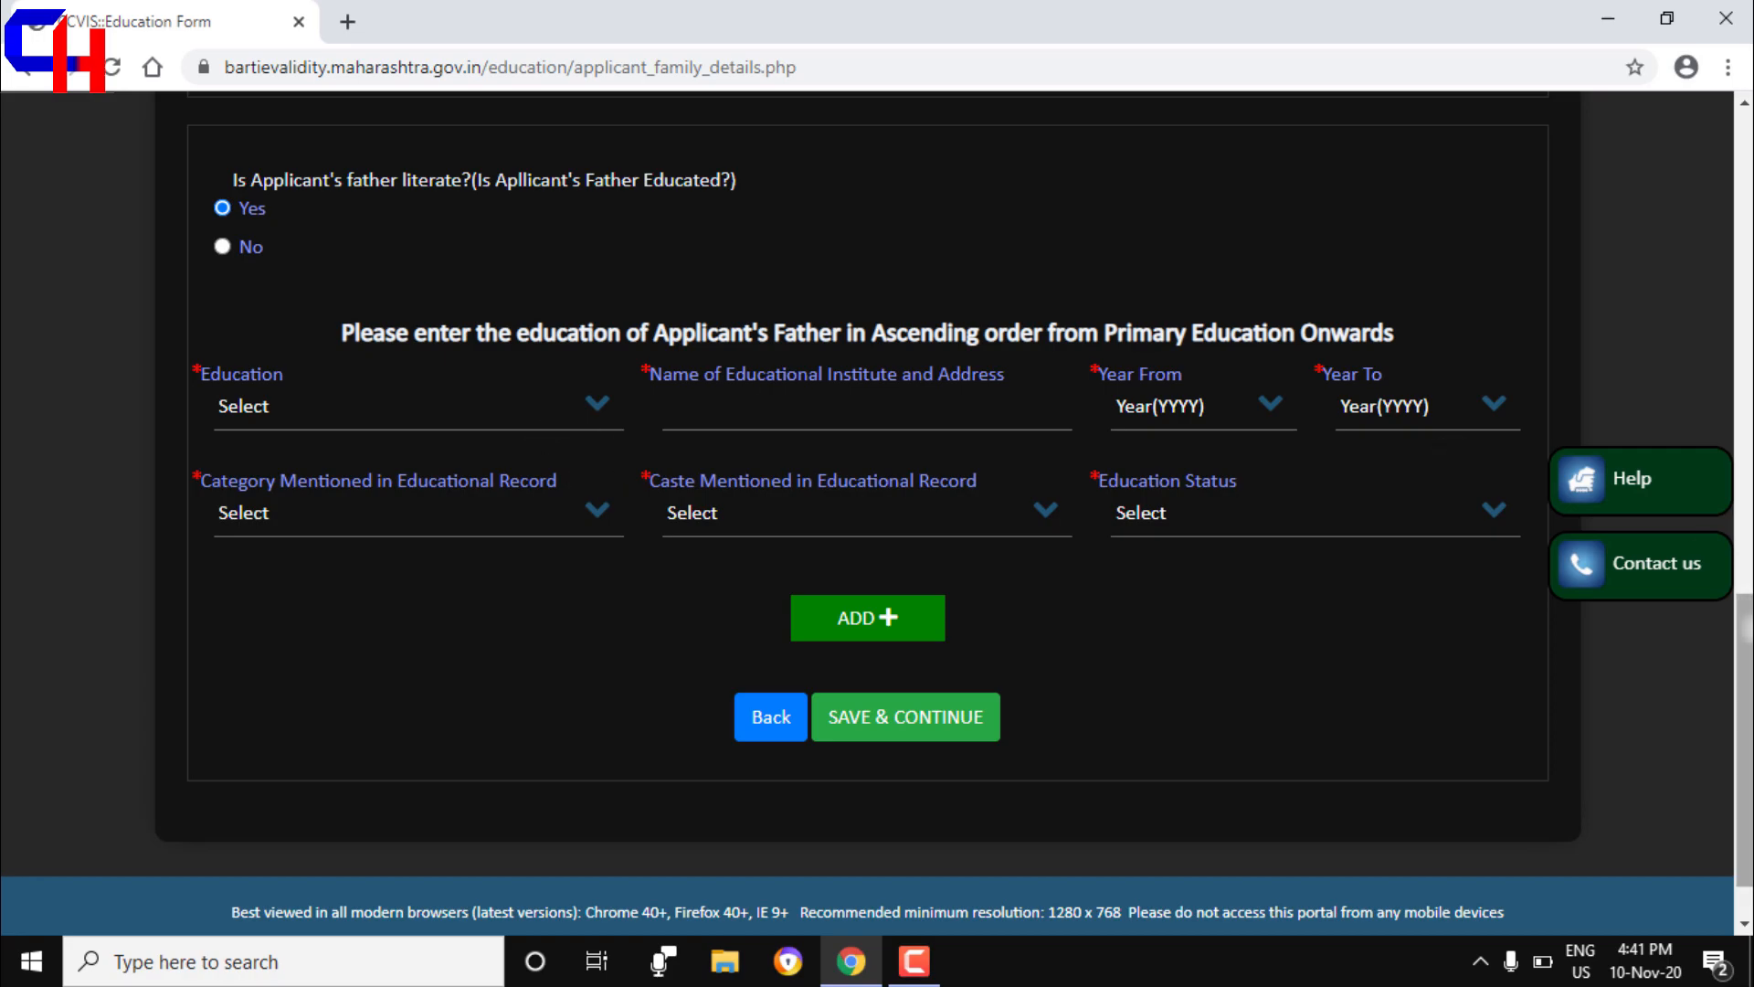
{"action": "left_click", "coordinate": [539, 416]}
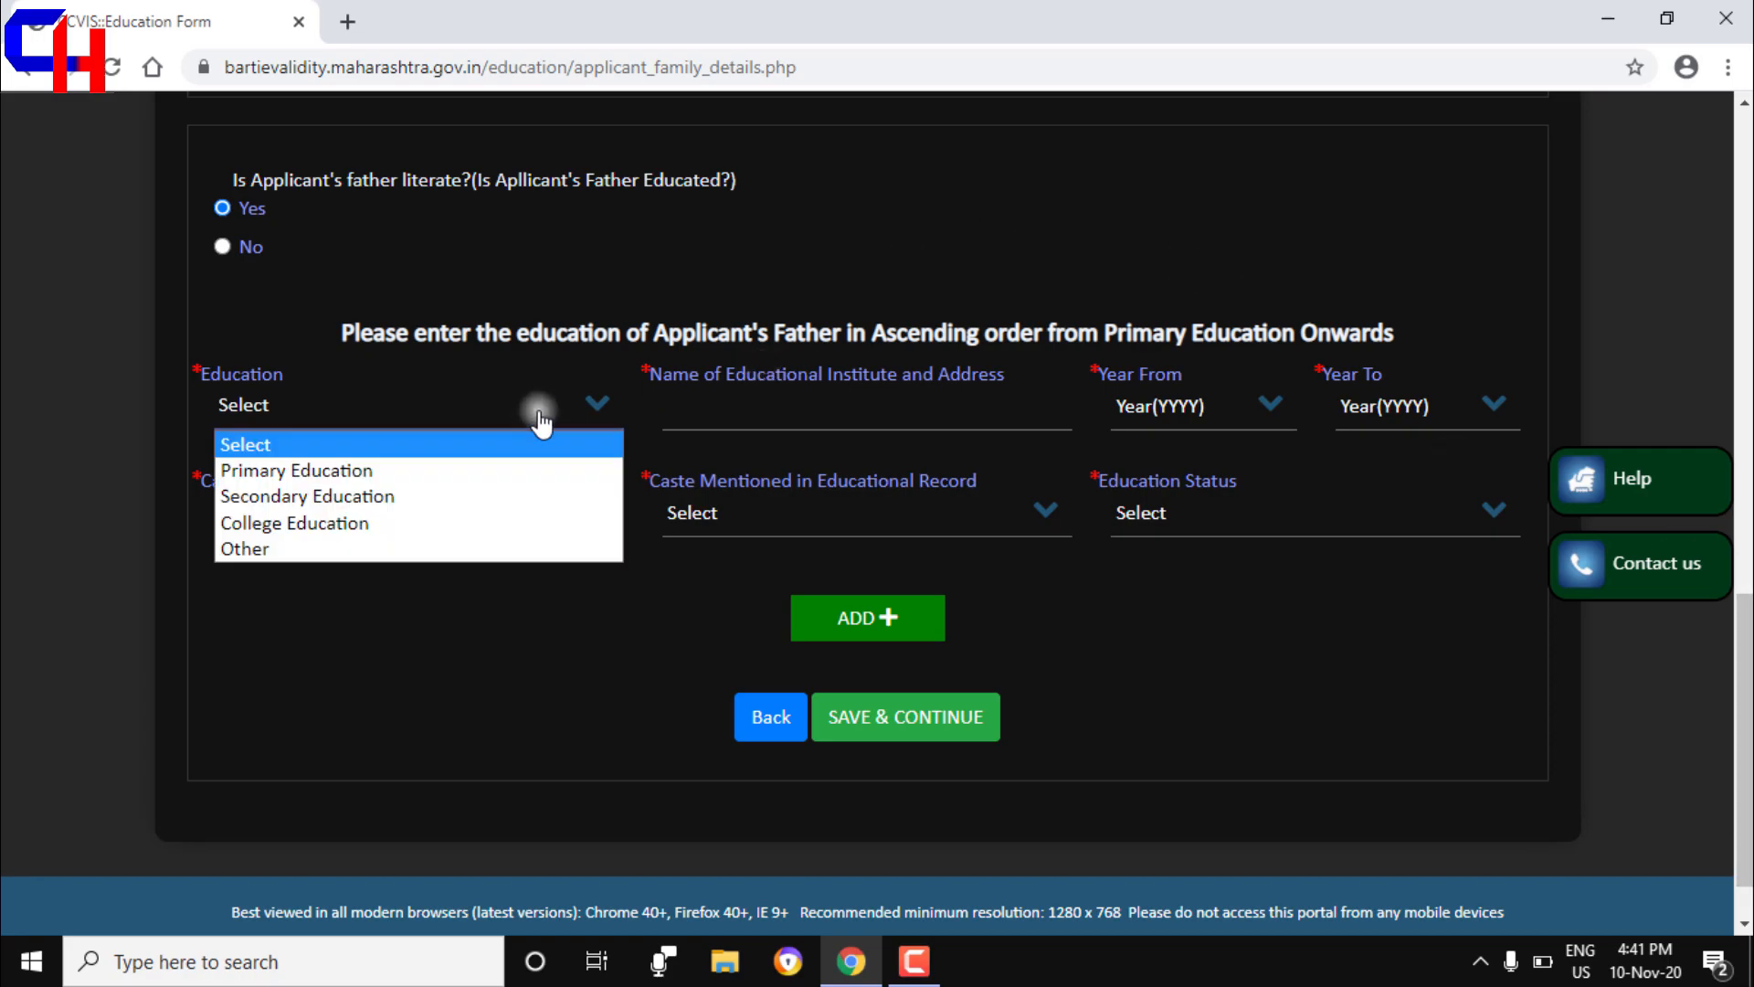
{"action": "left_click", "coordinate": [405, 481]}
{"action": "left_click", "coordinate": [411, 404]}
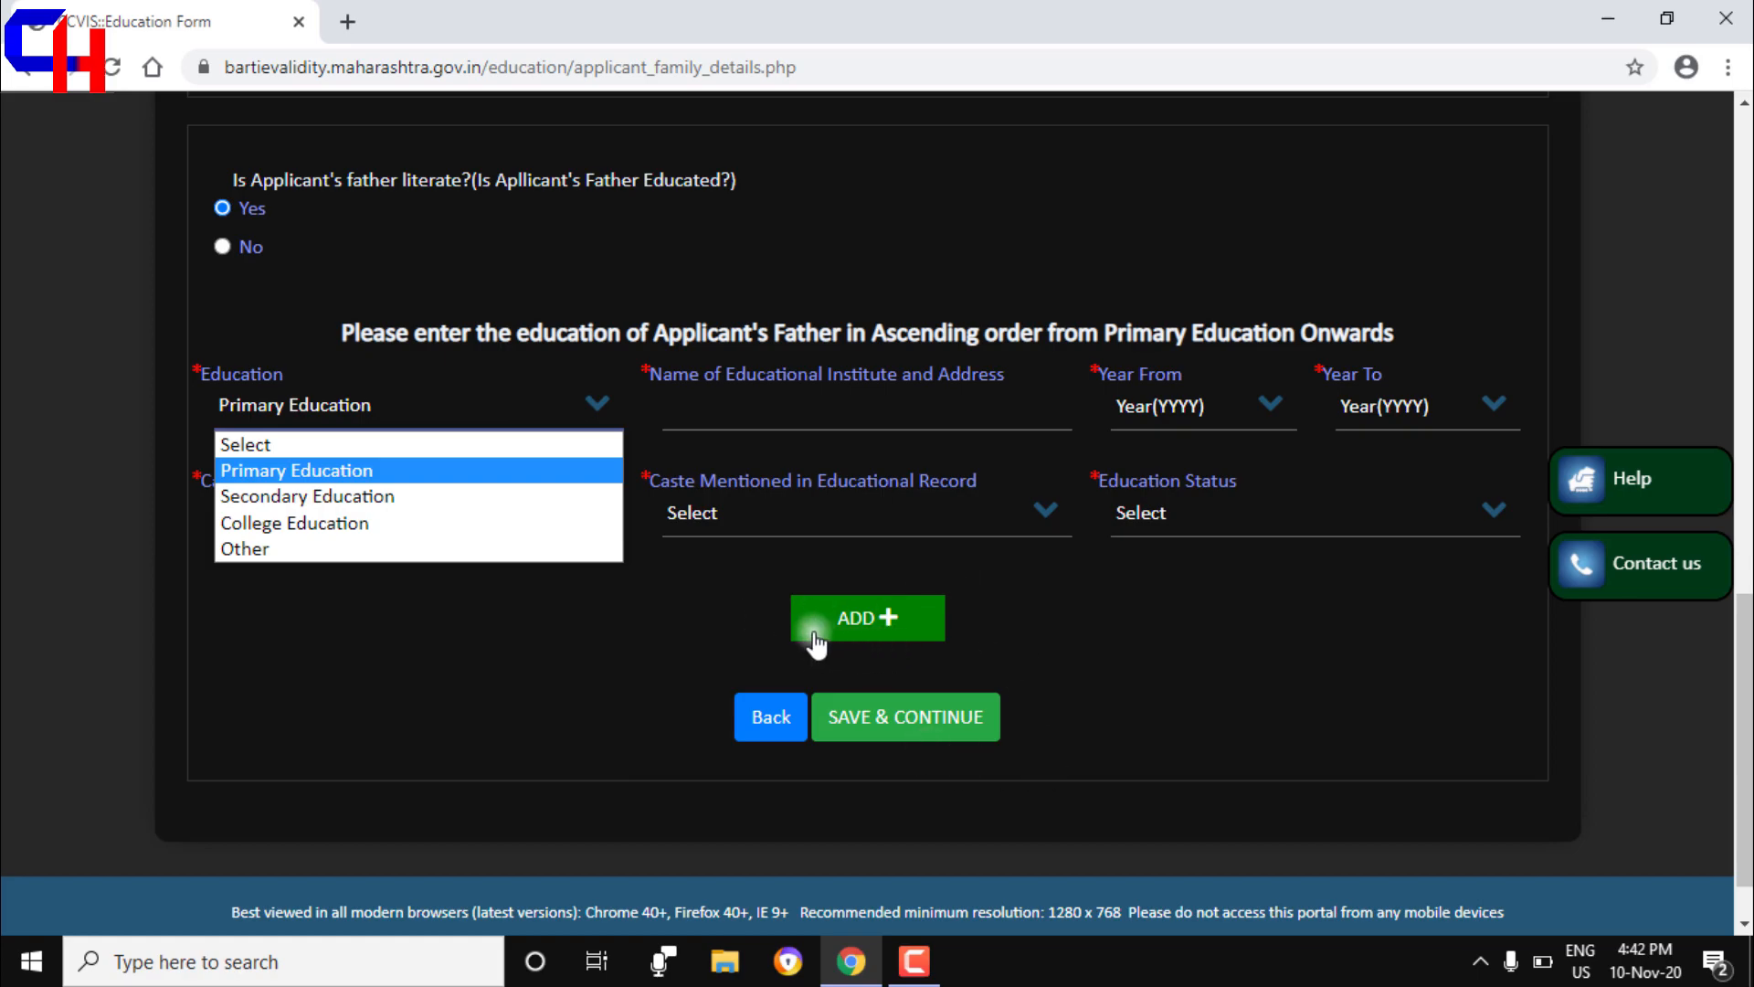
{"action": "left_click", "coordinate": [551, 445]}
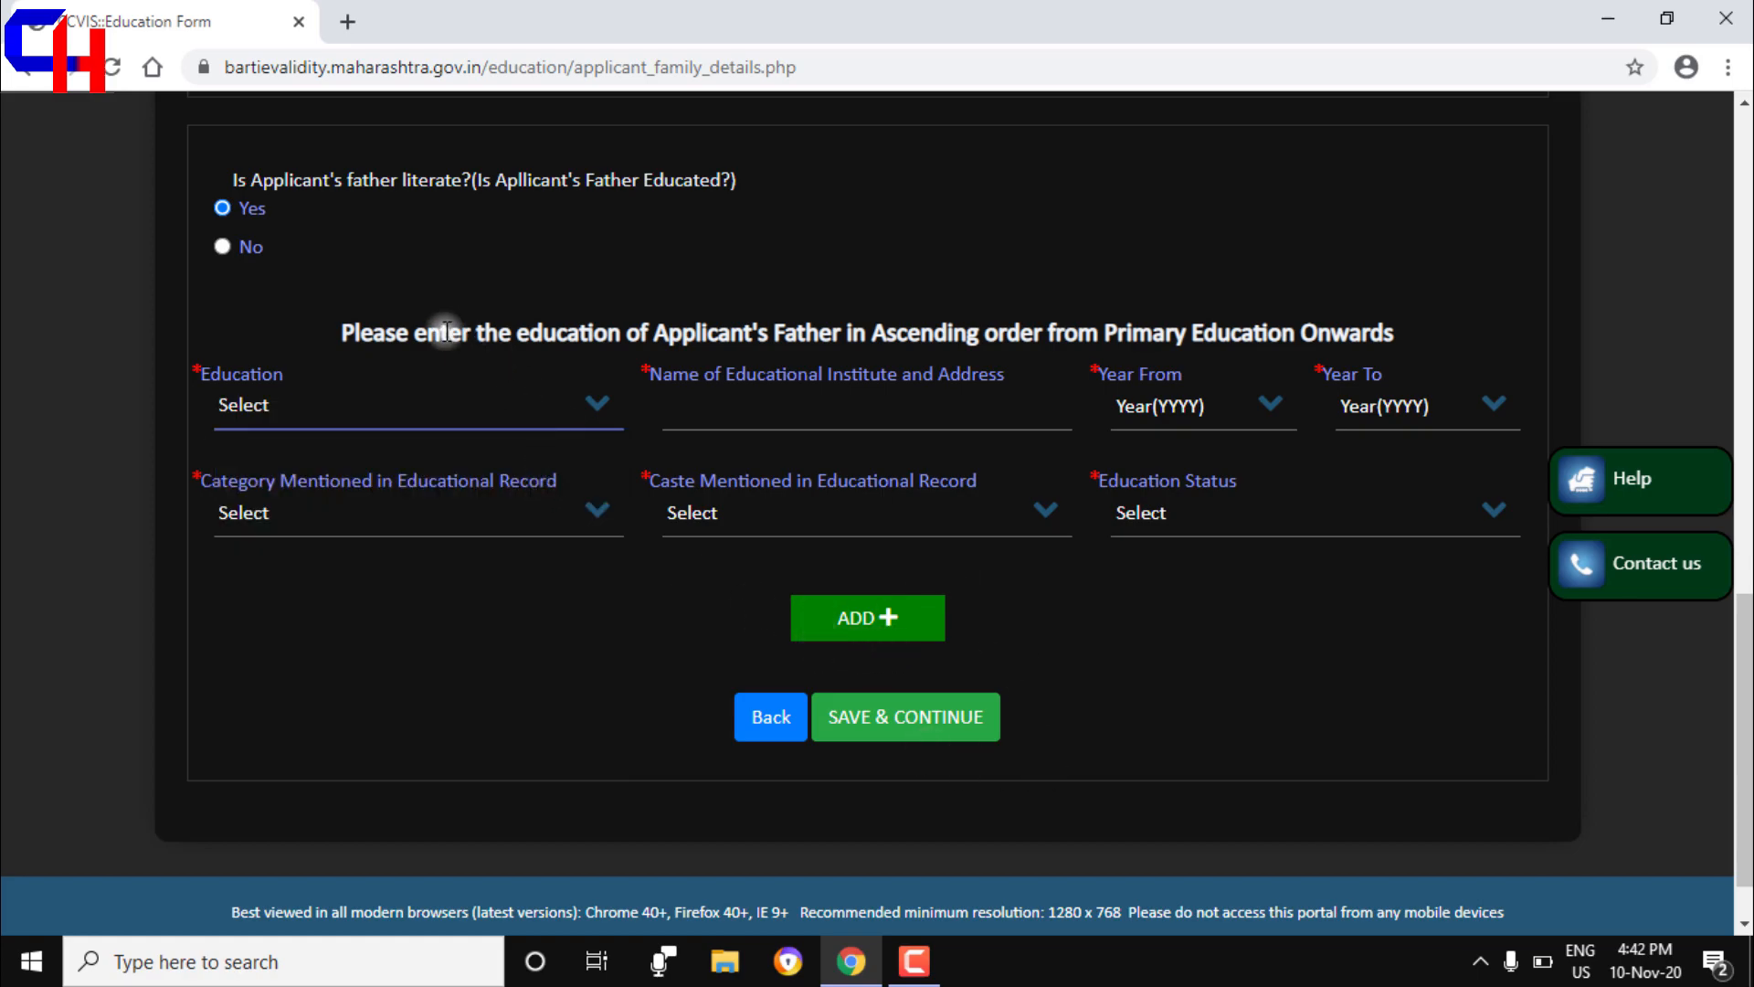
{"action": "left_click", "coordinate": [907, 737]}
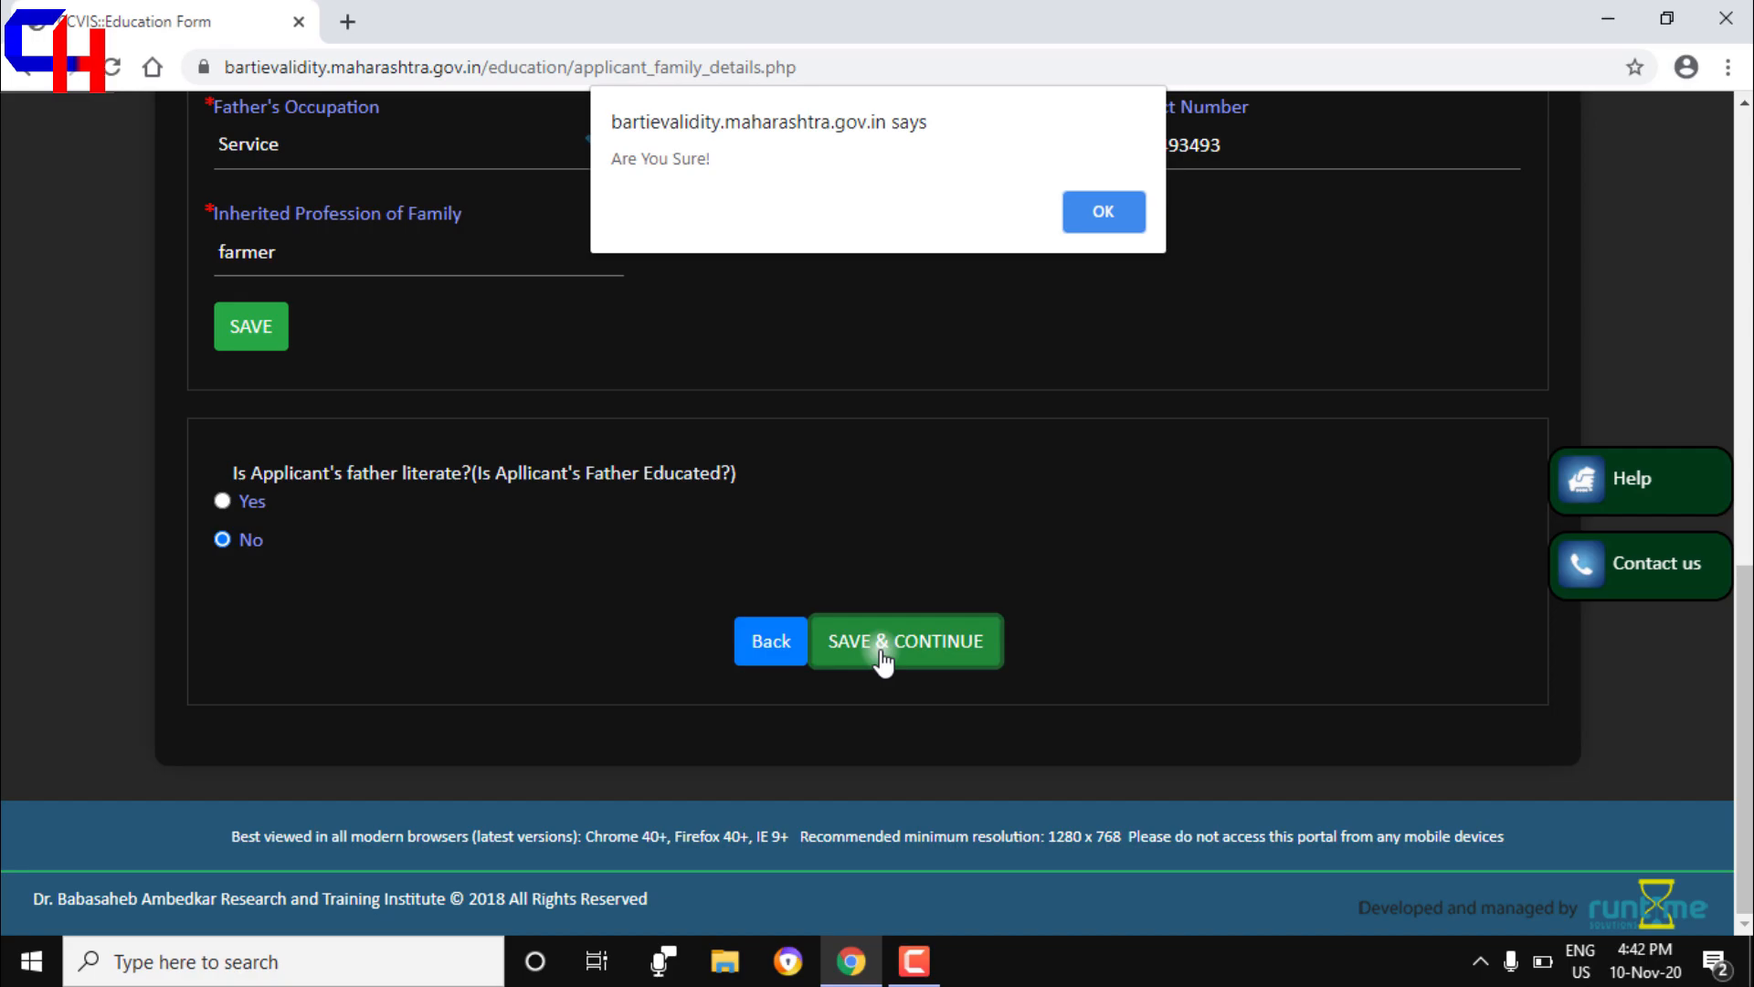
{"action": "left_click", "coordinate": [1132, 206]}
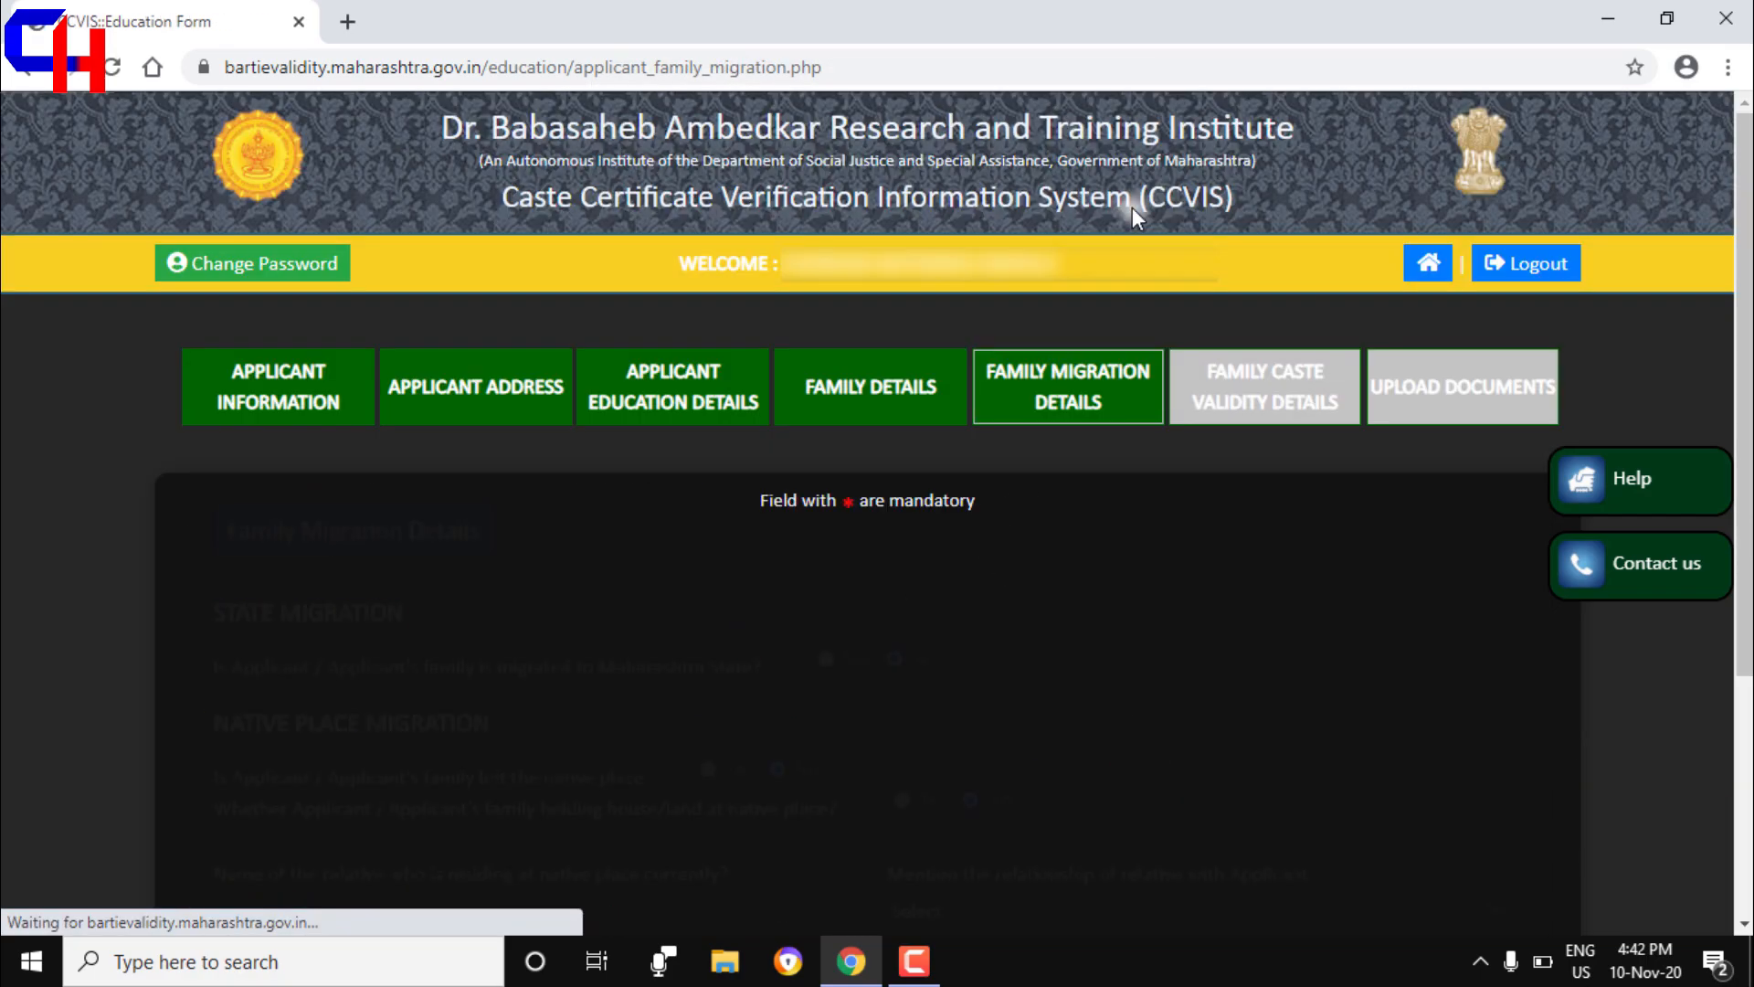
Save the family migration details with every migration answer left at No, confirming the alert.
{"action": "left_click_drag", "start_coordinate": [1746, 359], "coordinate": [1749, 523]}
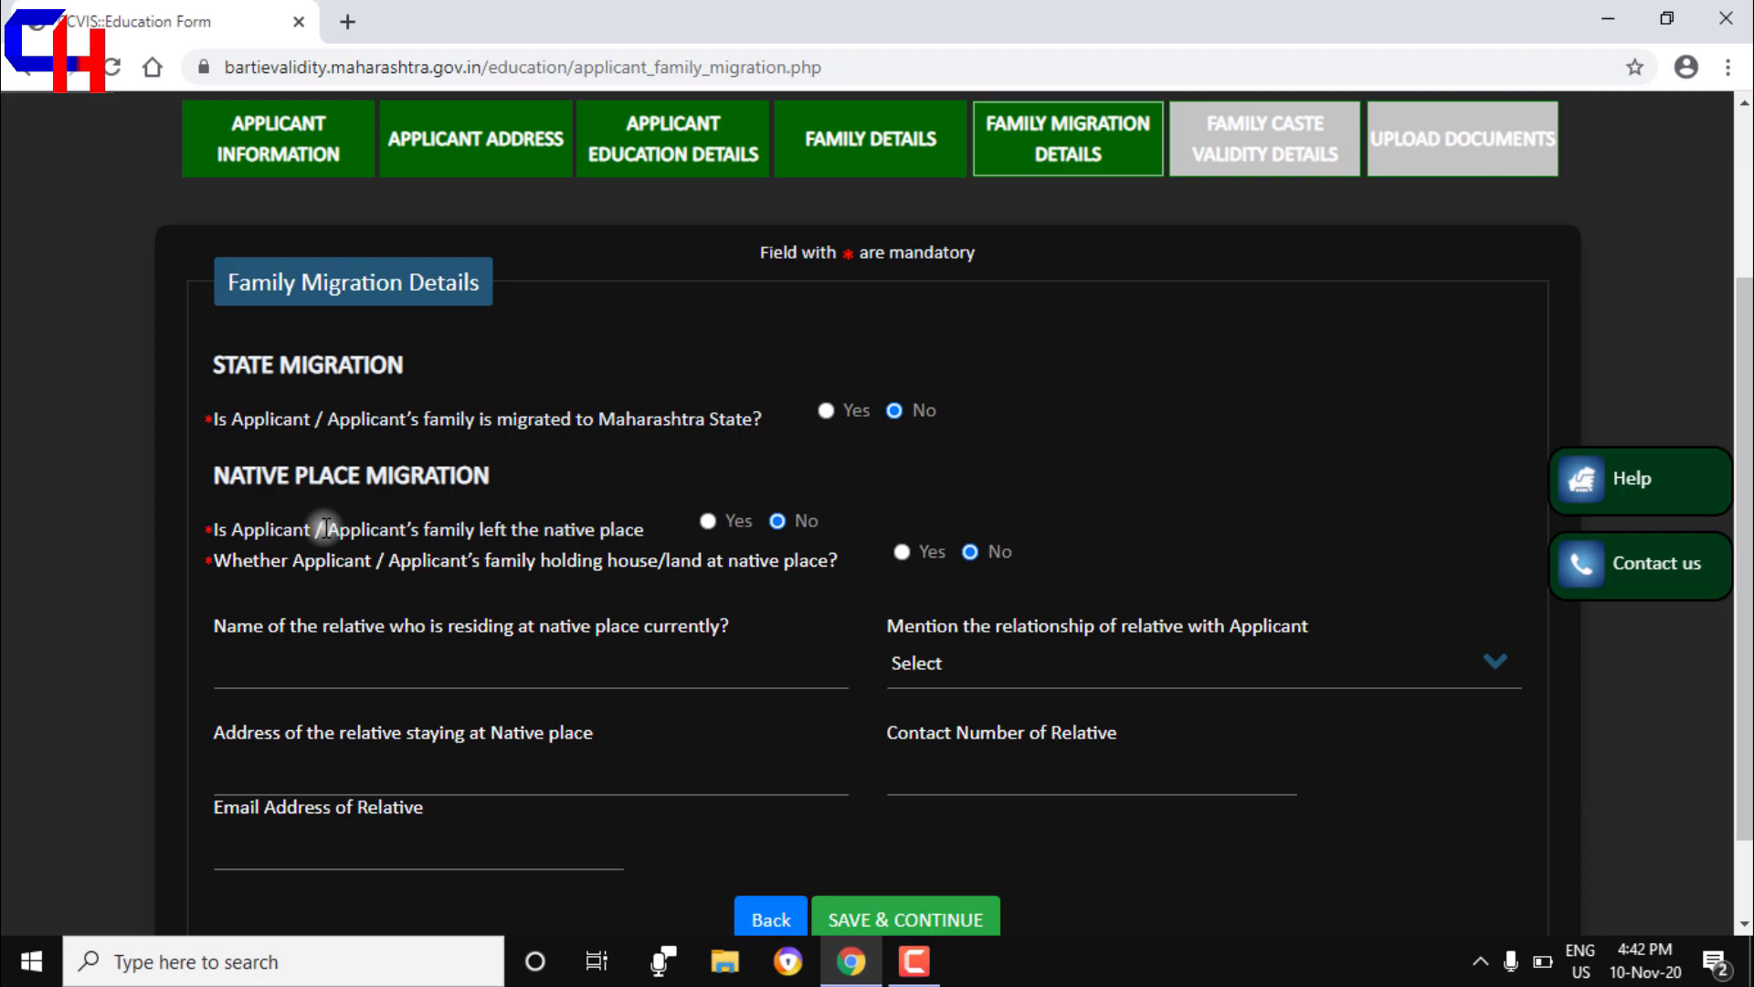
{"action": "scroll", "coordinate": [1745, 589], "scroll_direction": "down", "scroll_amount": 1}
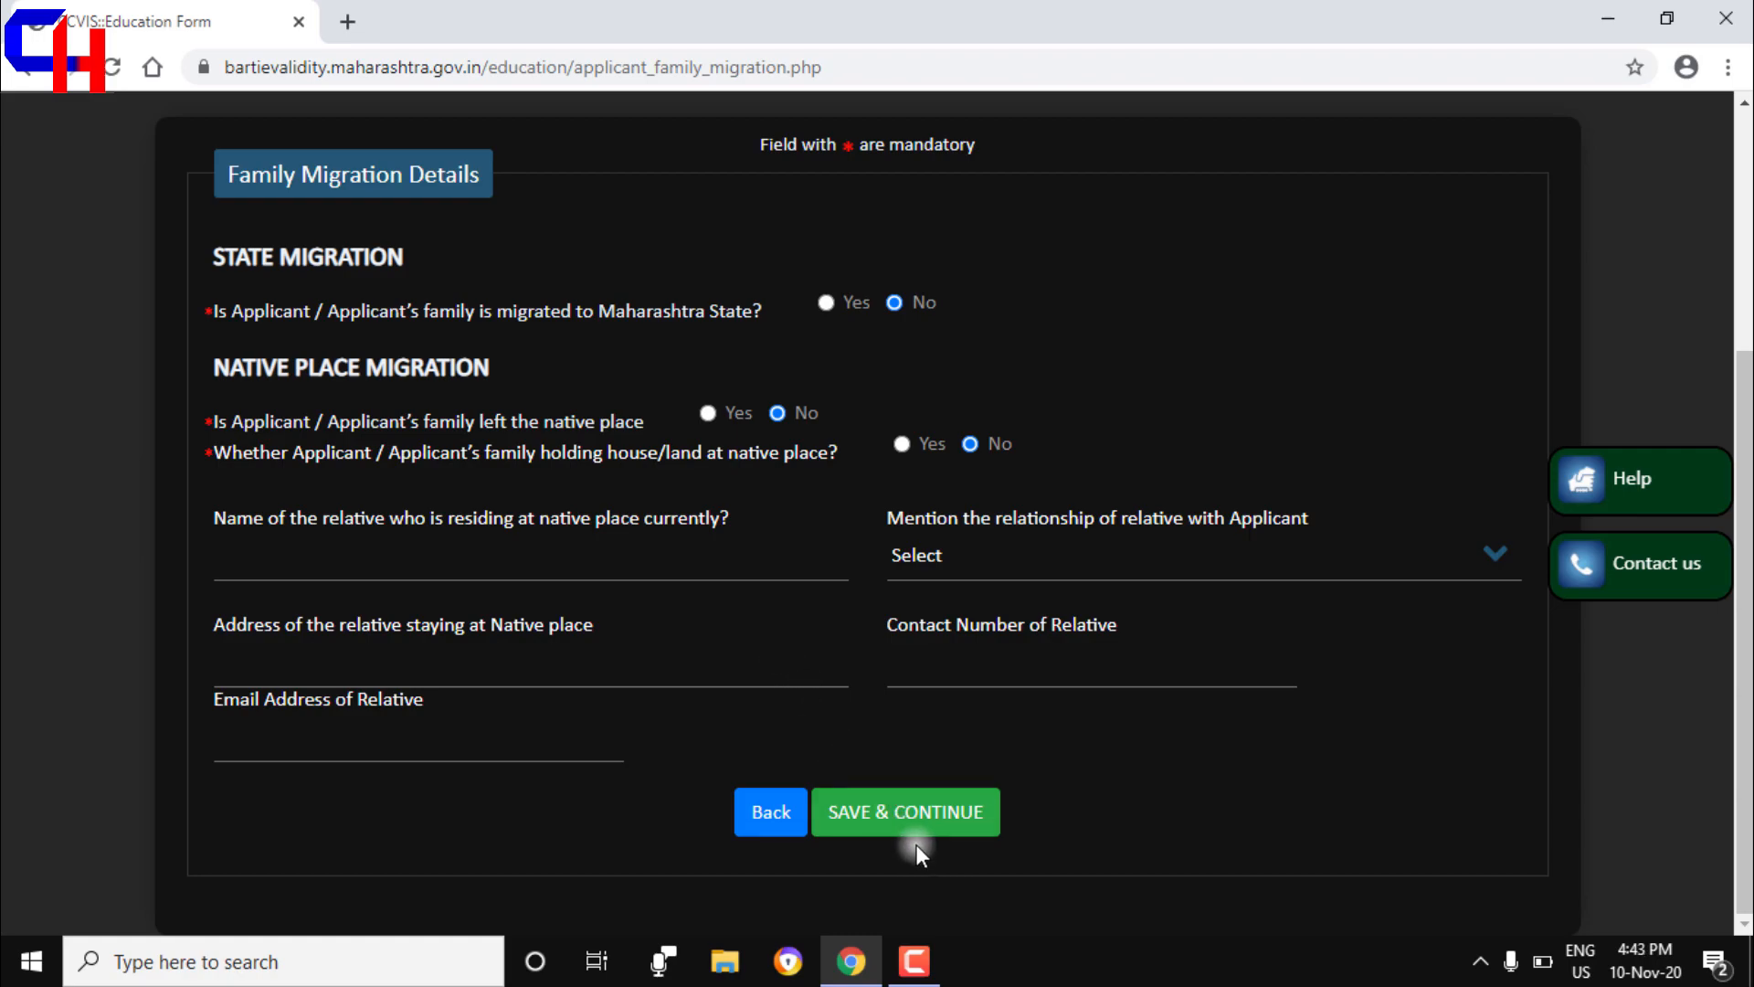
{"action": "left_click", "coordinate": [893, 834]}
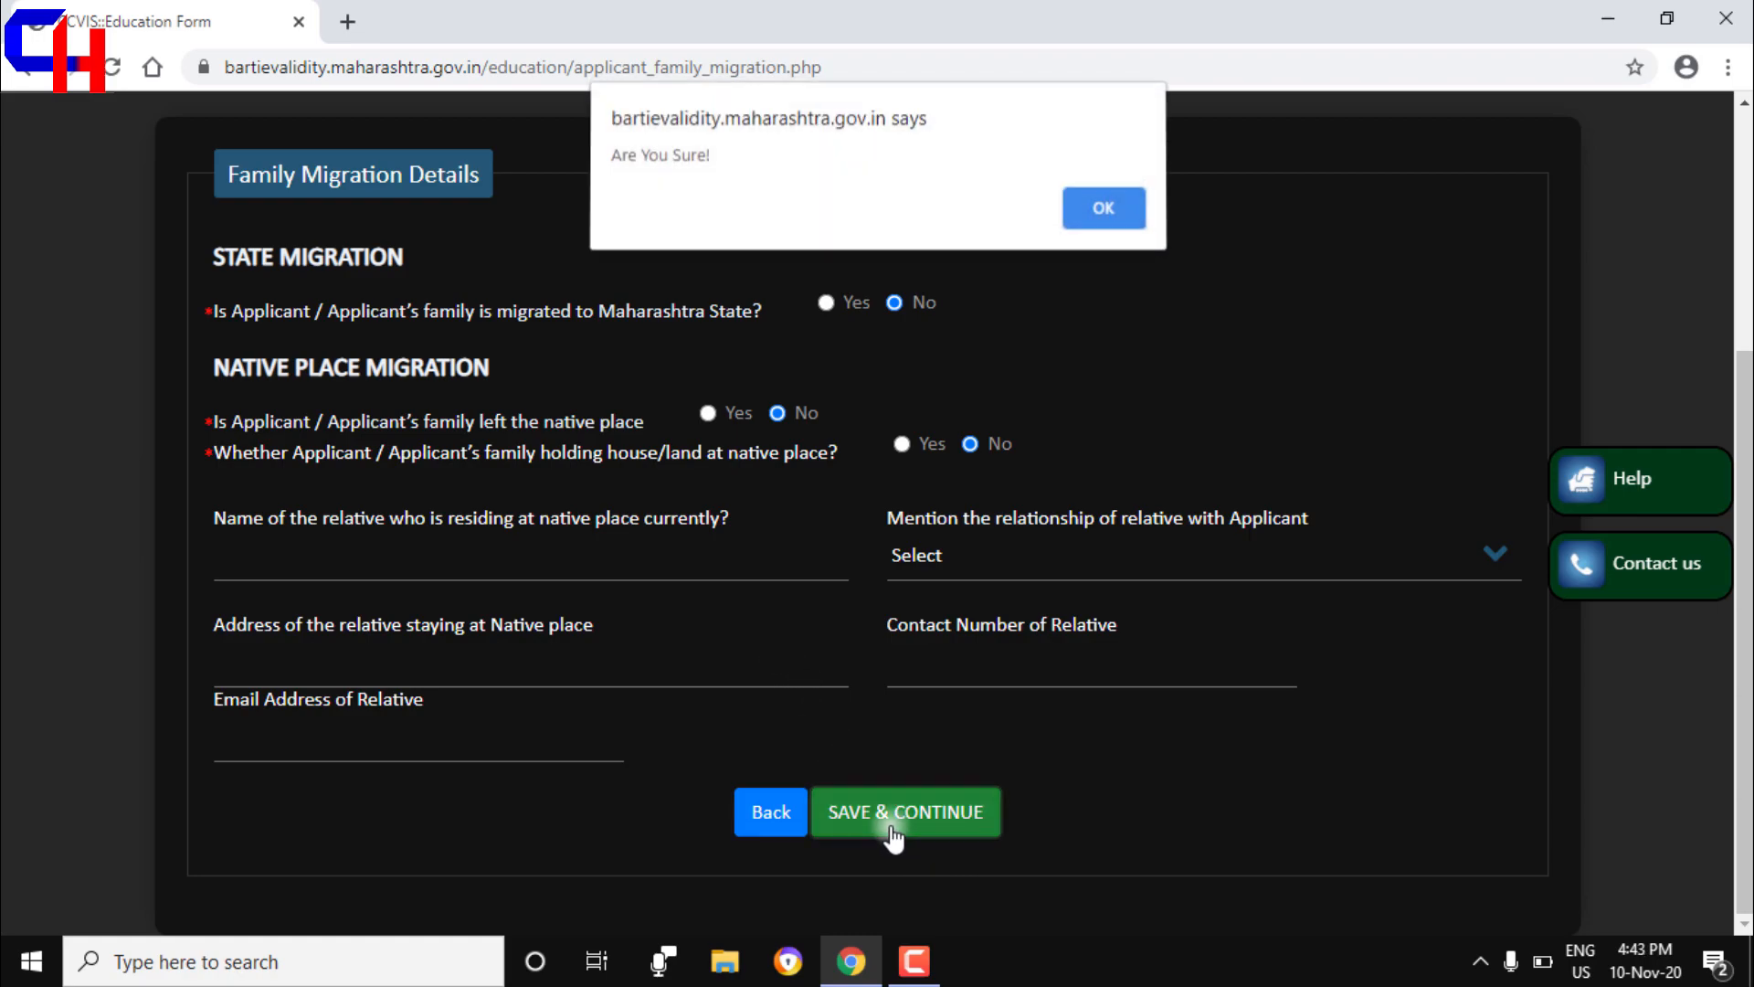
{"action": "left_click", "coordinate": [1094, 223]}
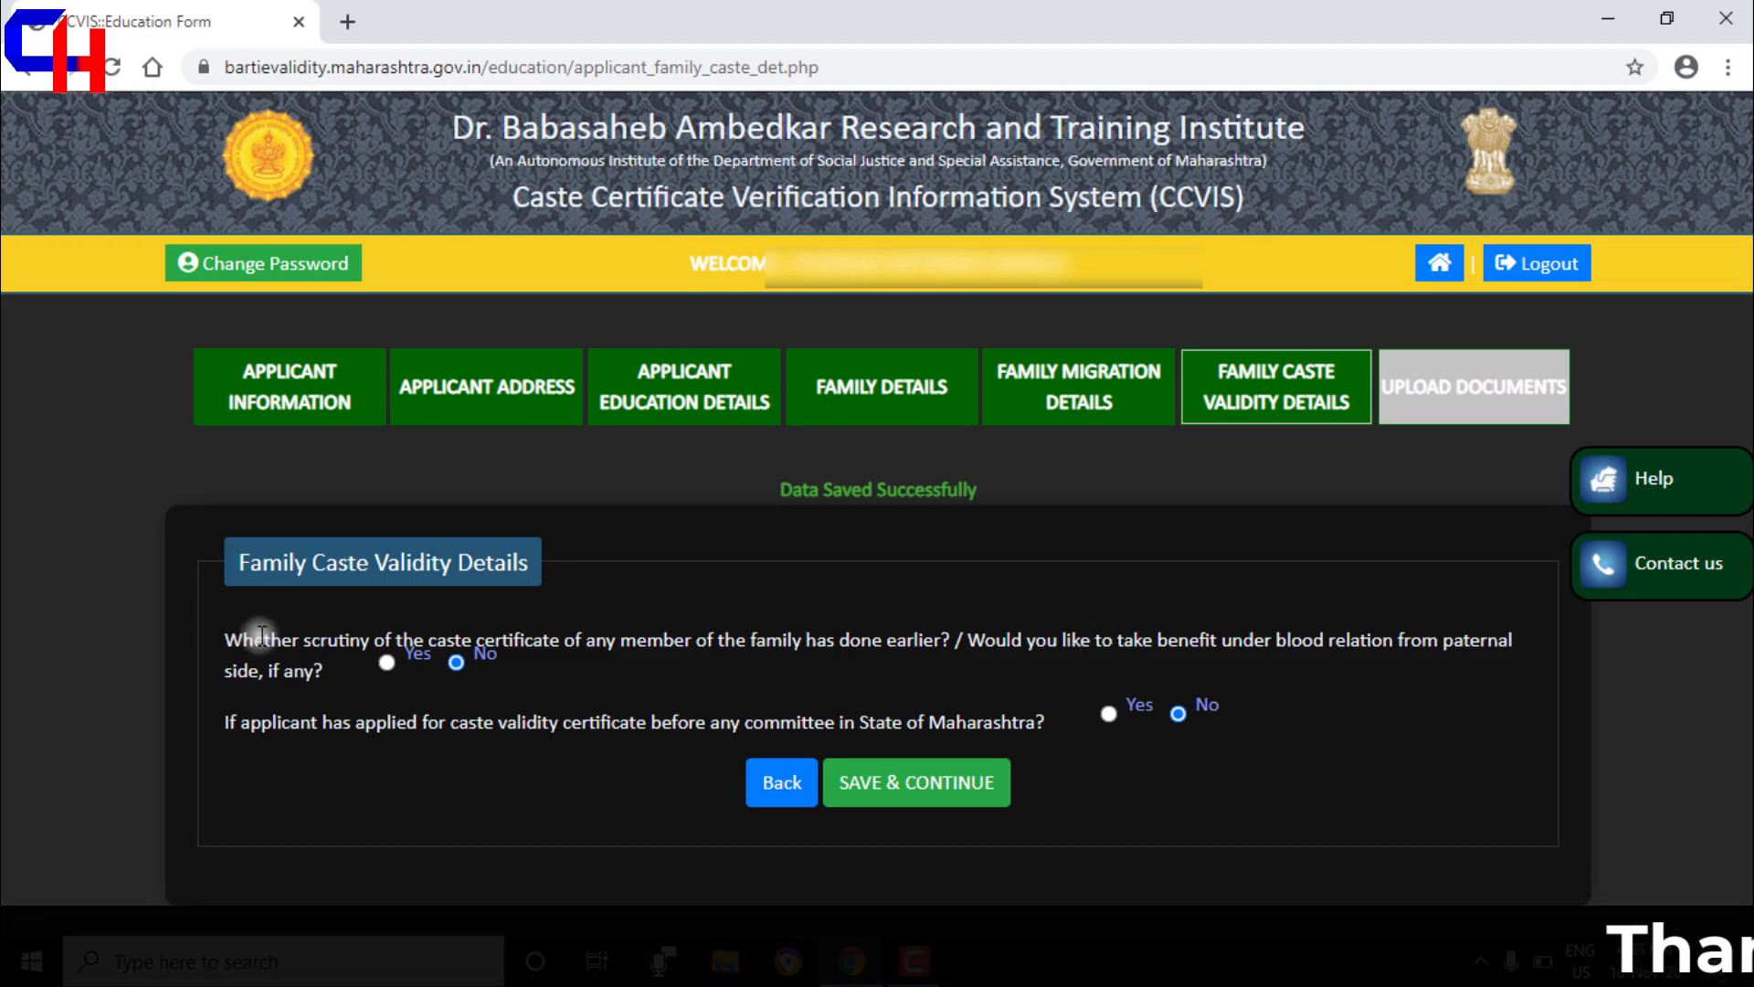
Answer No to earlier family caste scrutiny, then save the caste validity details and confirm.
{"action": "left_click", "coordinate": [385, 663]}
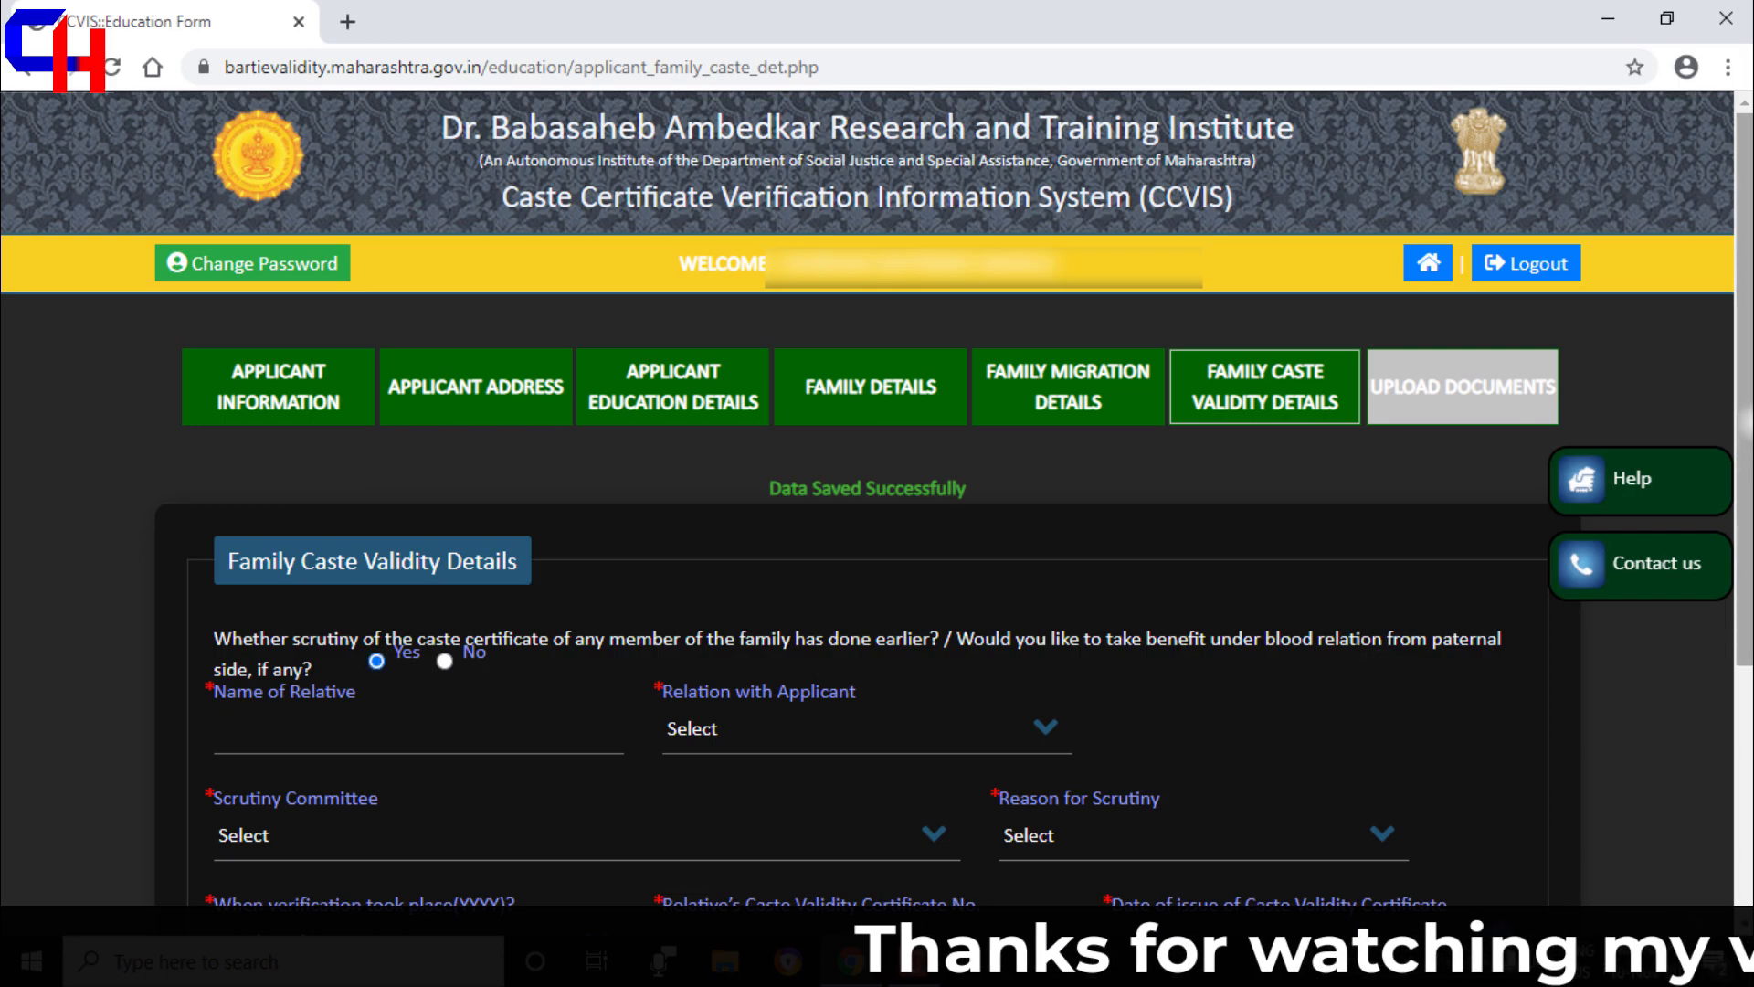
{"action": "scroll", "coordinate": [1613, 599], "scroll_direction": "down", "scroll_amount": 3}
{"action": "left_click_drag", "start_coordinate": [1751, 606], "coordinate": [1751, 632]}
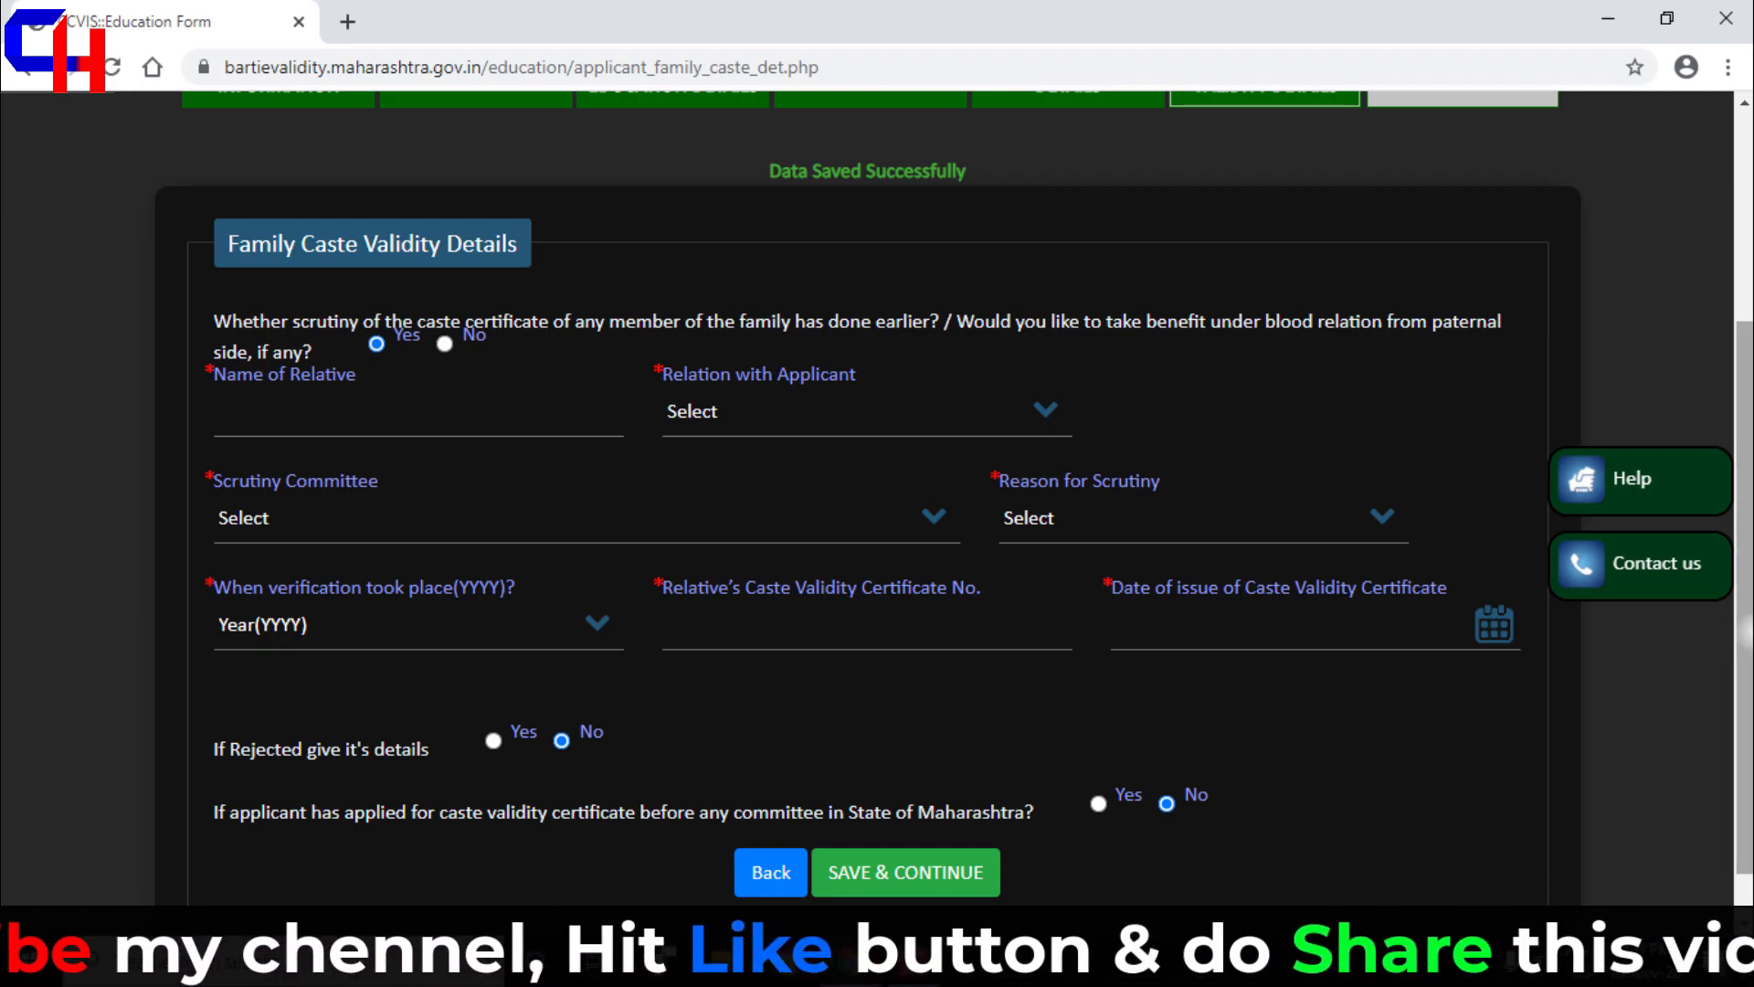
{"action": "left_click", "coordinate": [452, 338]}
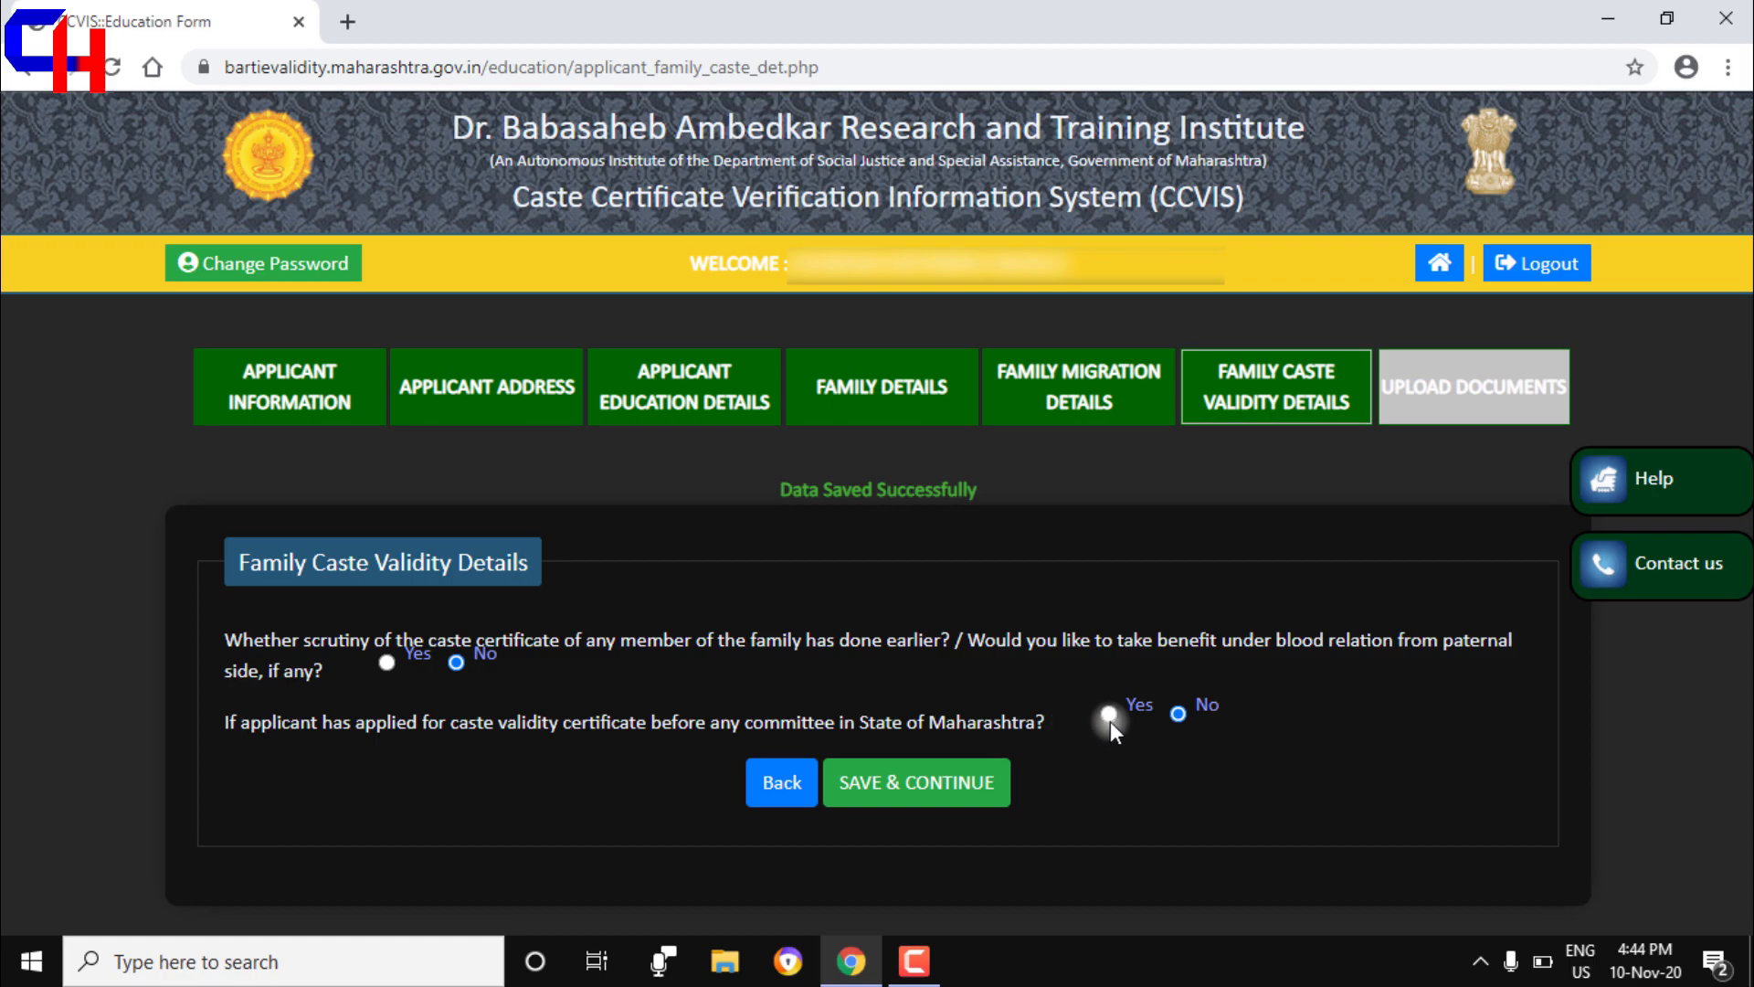
{"action": "left_click", "coordinate": [969, 781]}
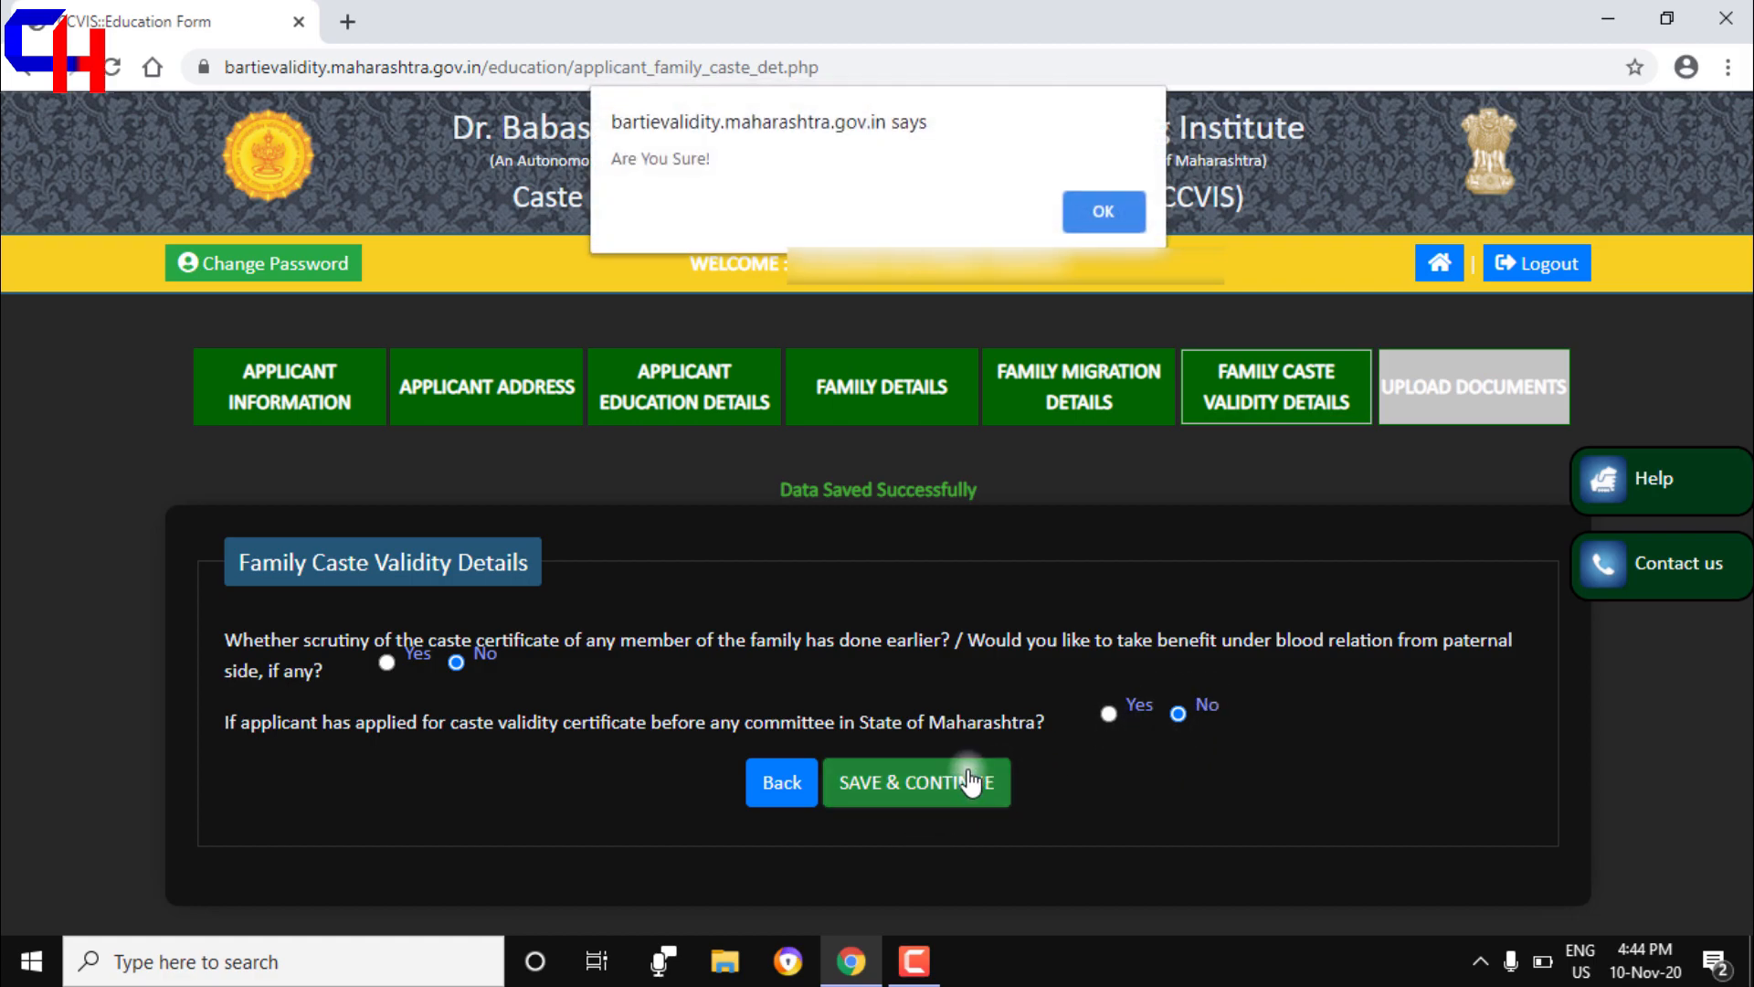
{"action": "left_click", "coordinate": [1115, 208]}
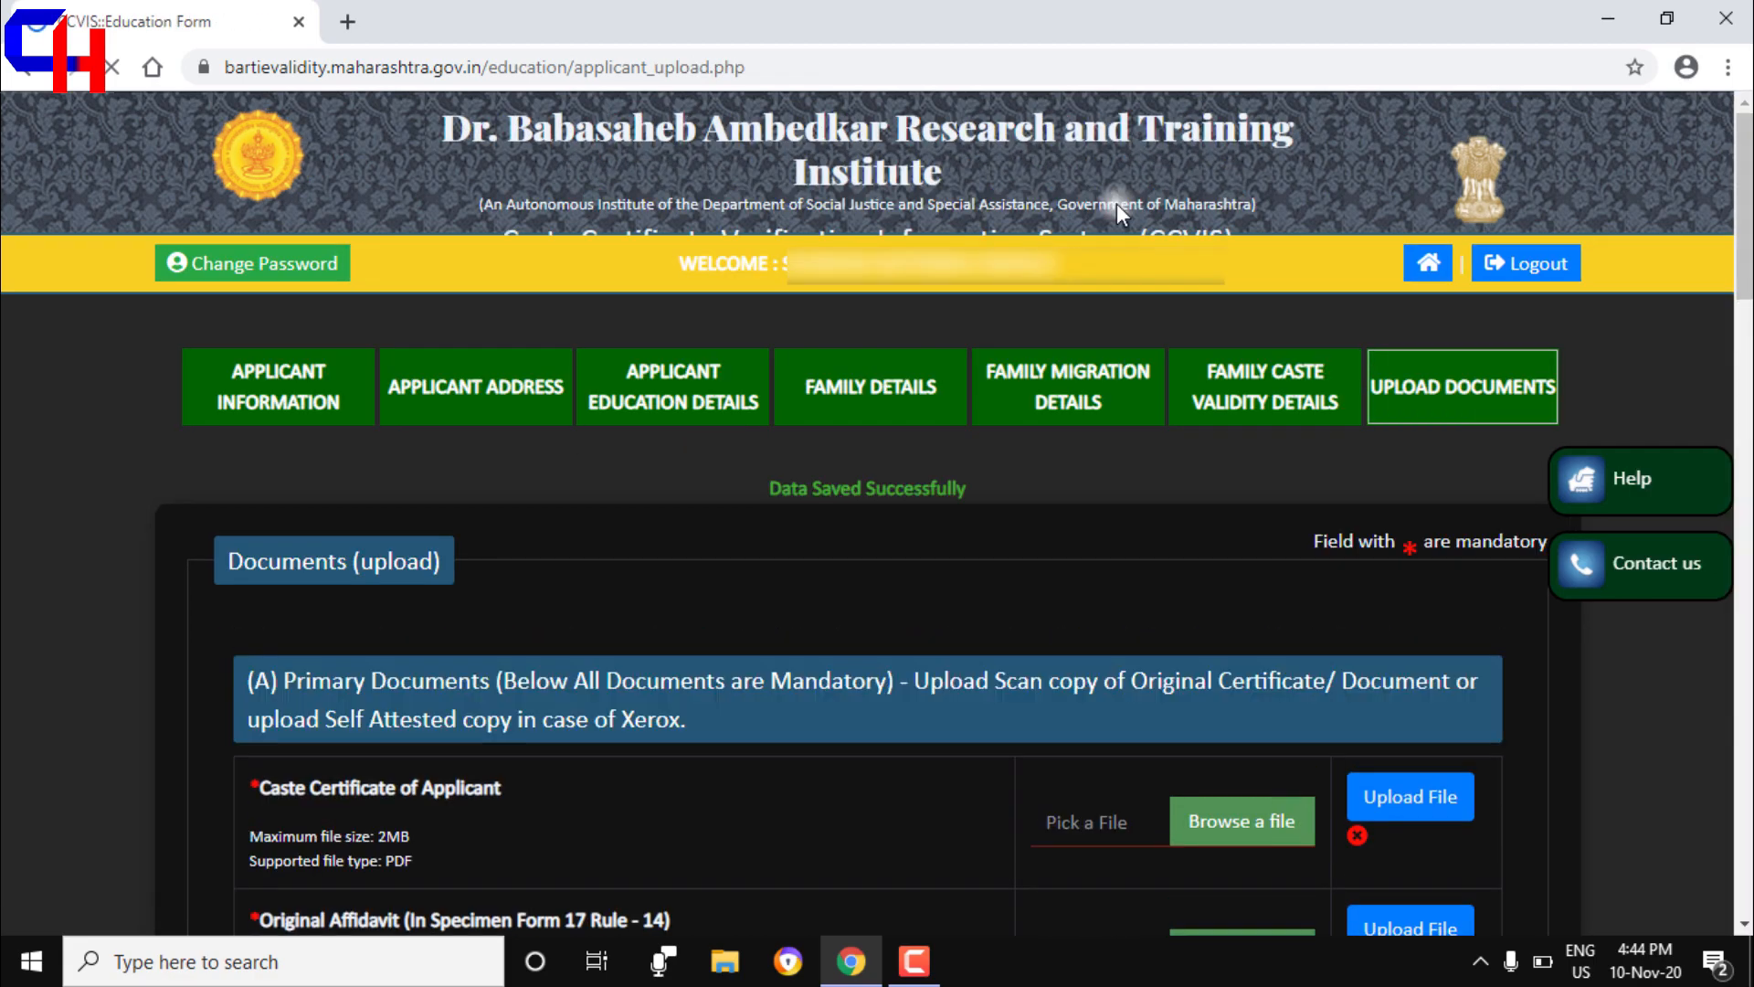
{"action": "left_click_drag", "start_coordinate": [1749, 258], "coordinate": [1748, 352]}
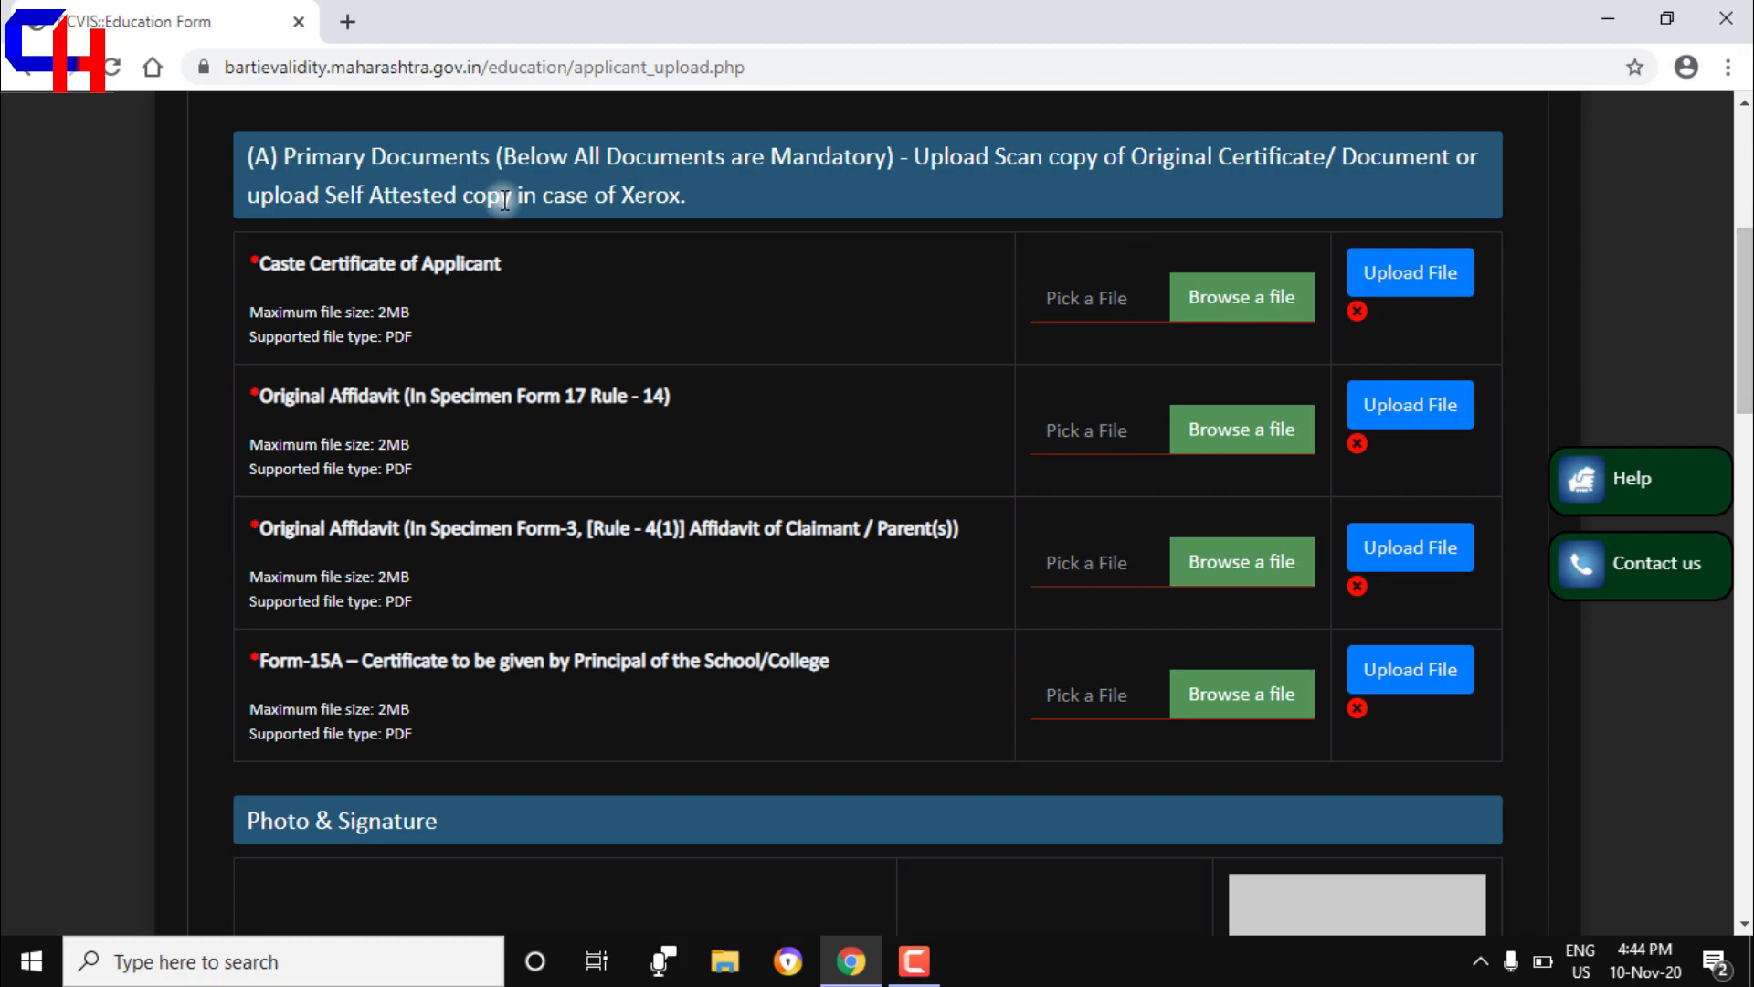
{"action": "left_click_drag", "start_coordinate": [259, 265], "coordinate": [513, 271]}
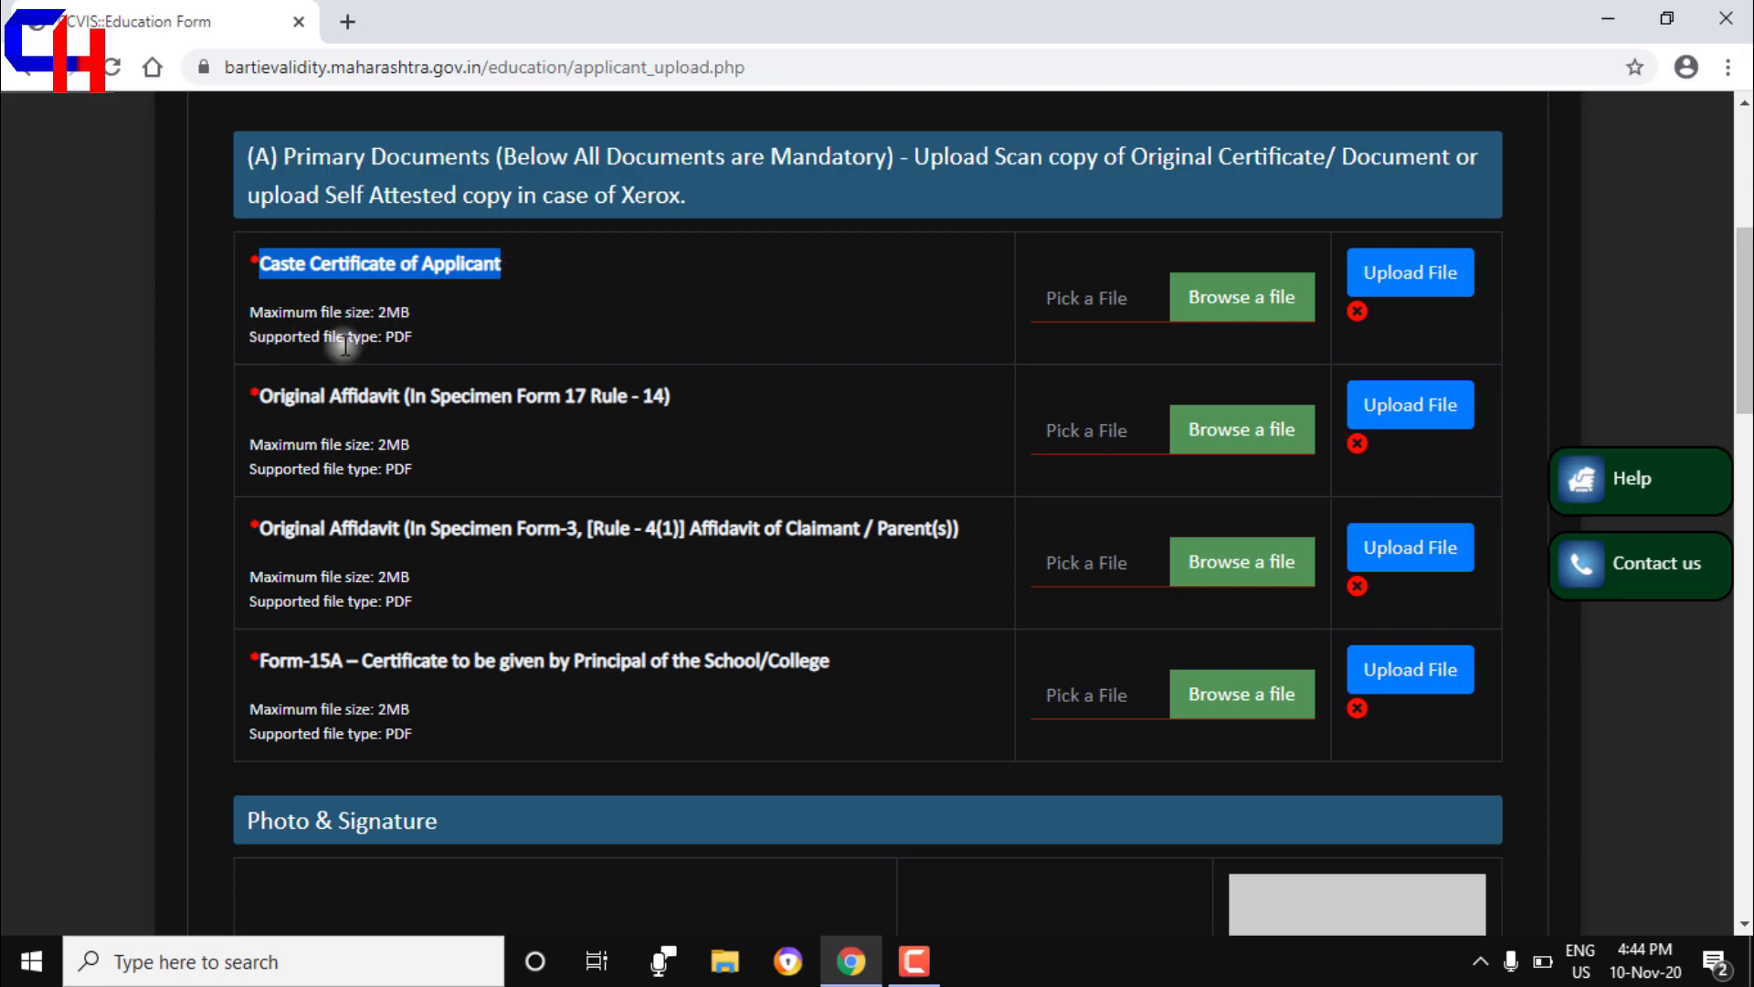
{"action": "left_click_drag", "start_coordinate": [390, 339], "coordinate": [413, 340]}
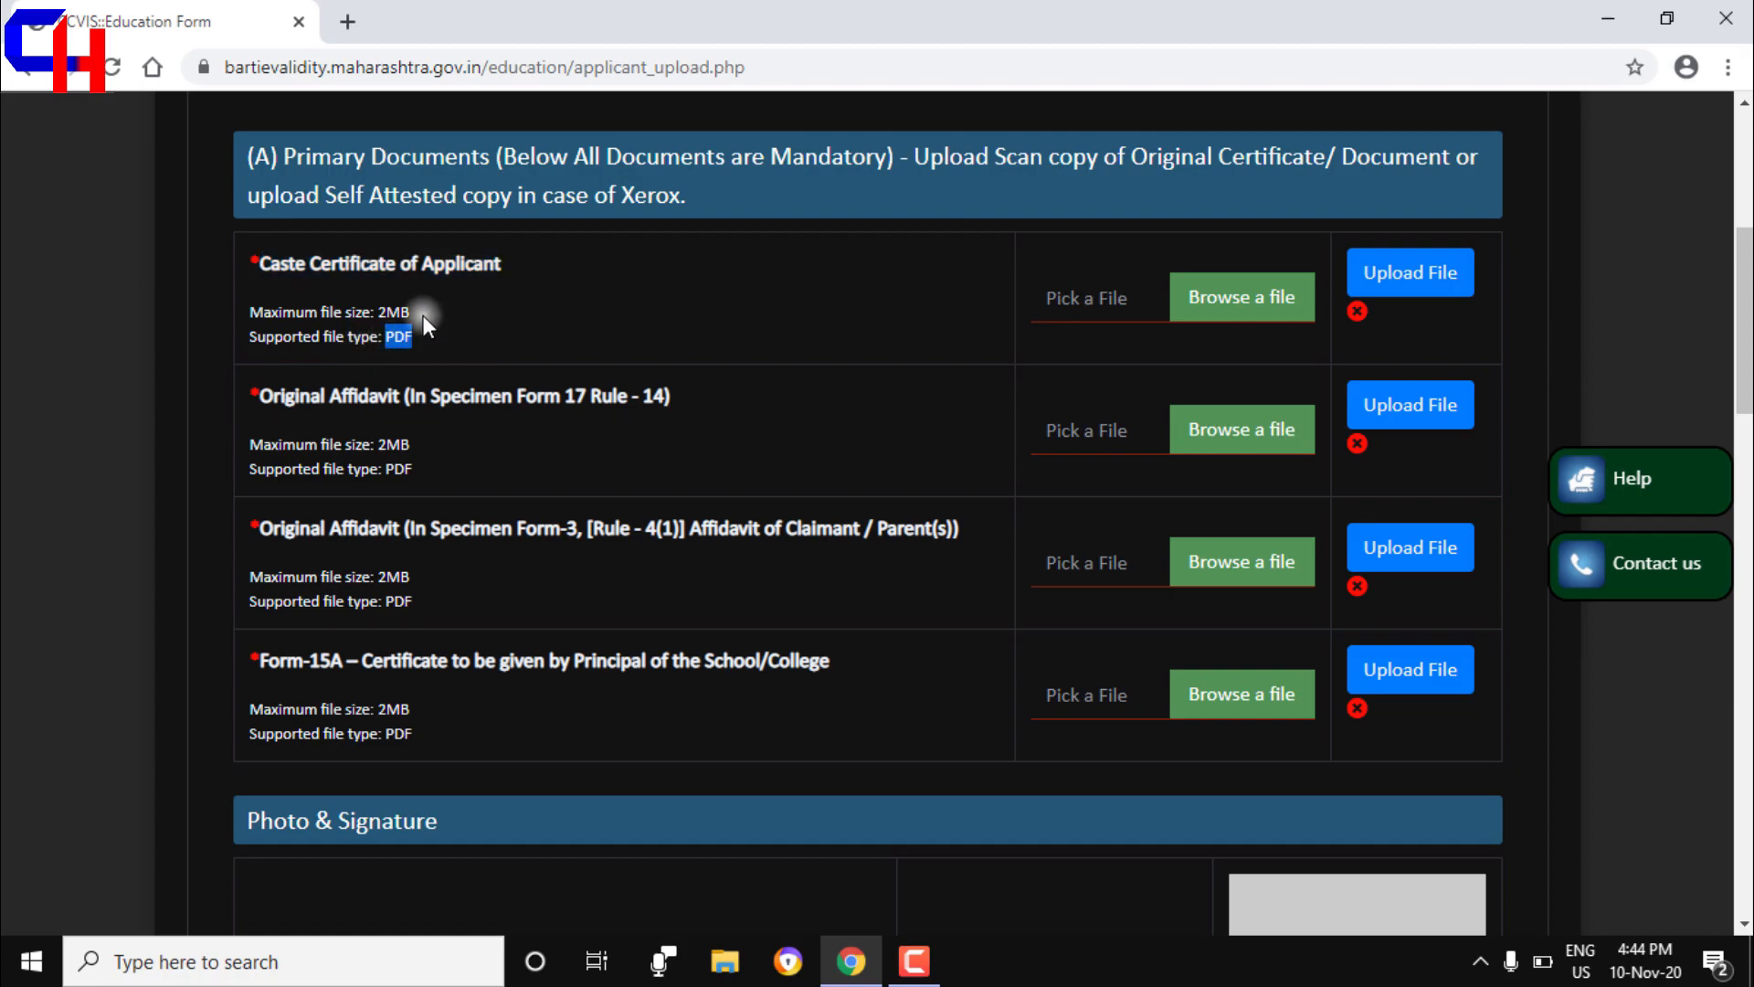
{"action": "left_click_drag", "start_coordinate": [410, 312], "coordinate": [388, 314]}
{"action": "scroll", "coordinate": [1745, 370], "scroll_direction": "down", "scroll_amount": 1}
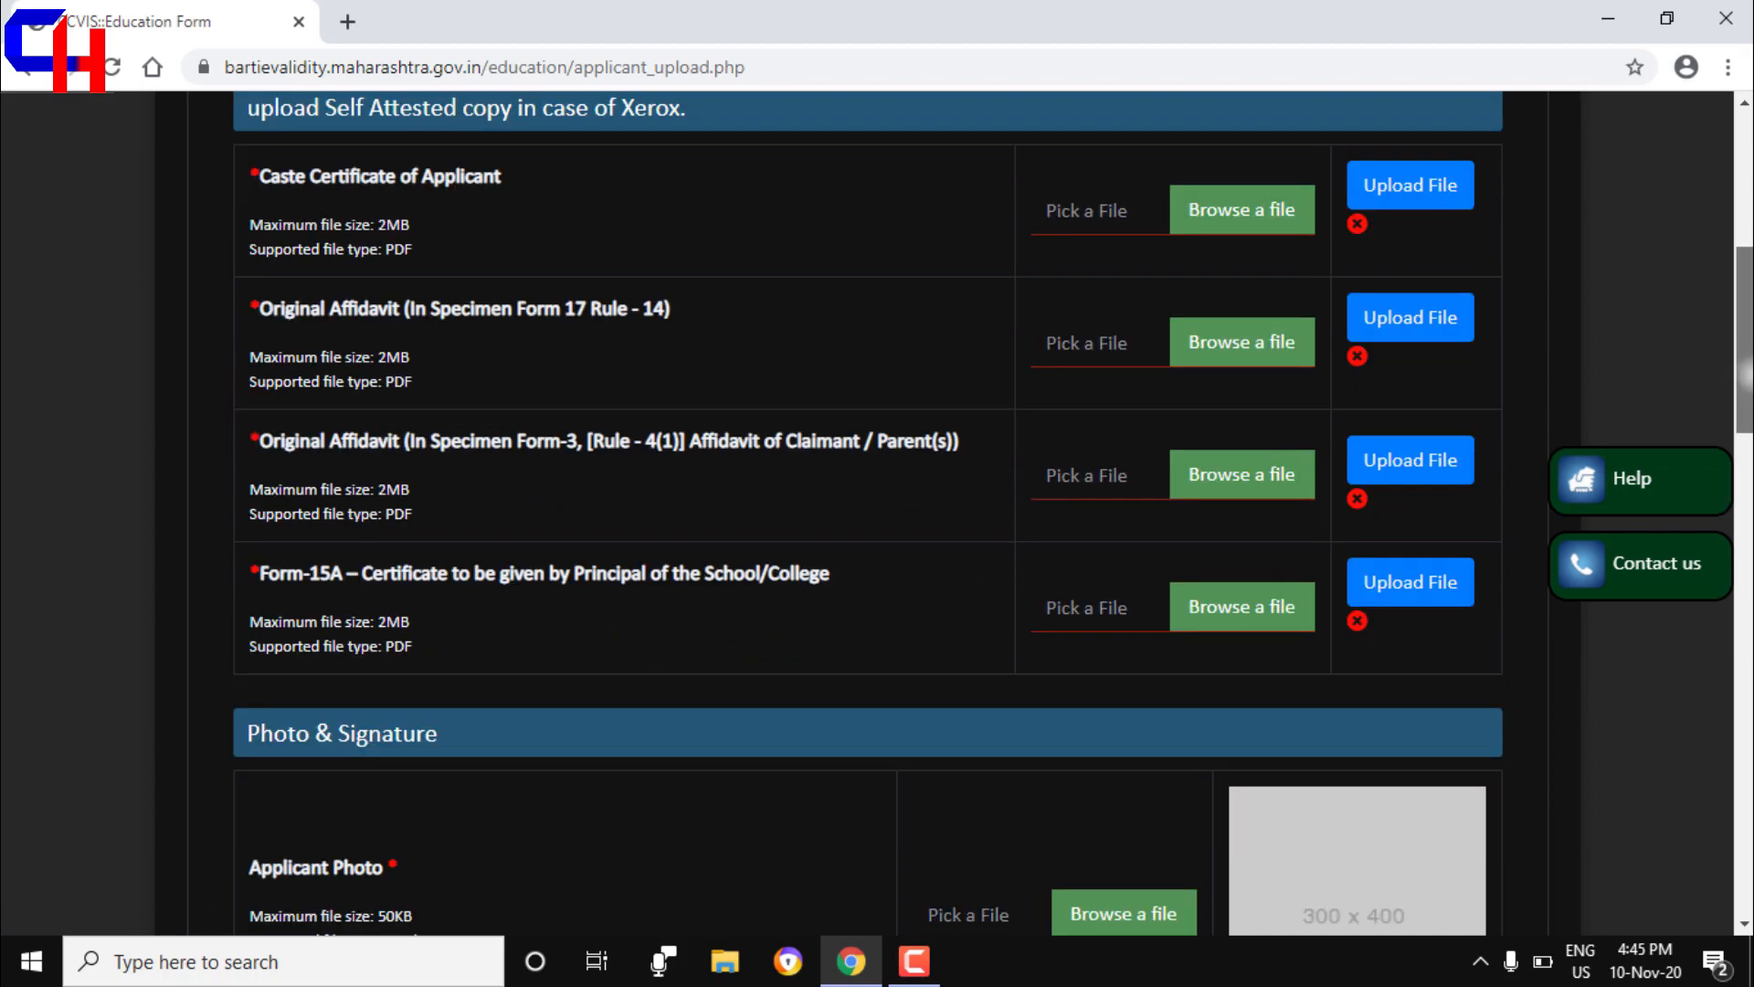
{"action": "scroll", "coordinate": [868, 512], "scroll_direction": "down", "scroll_amount": 1}
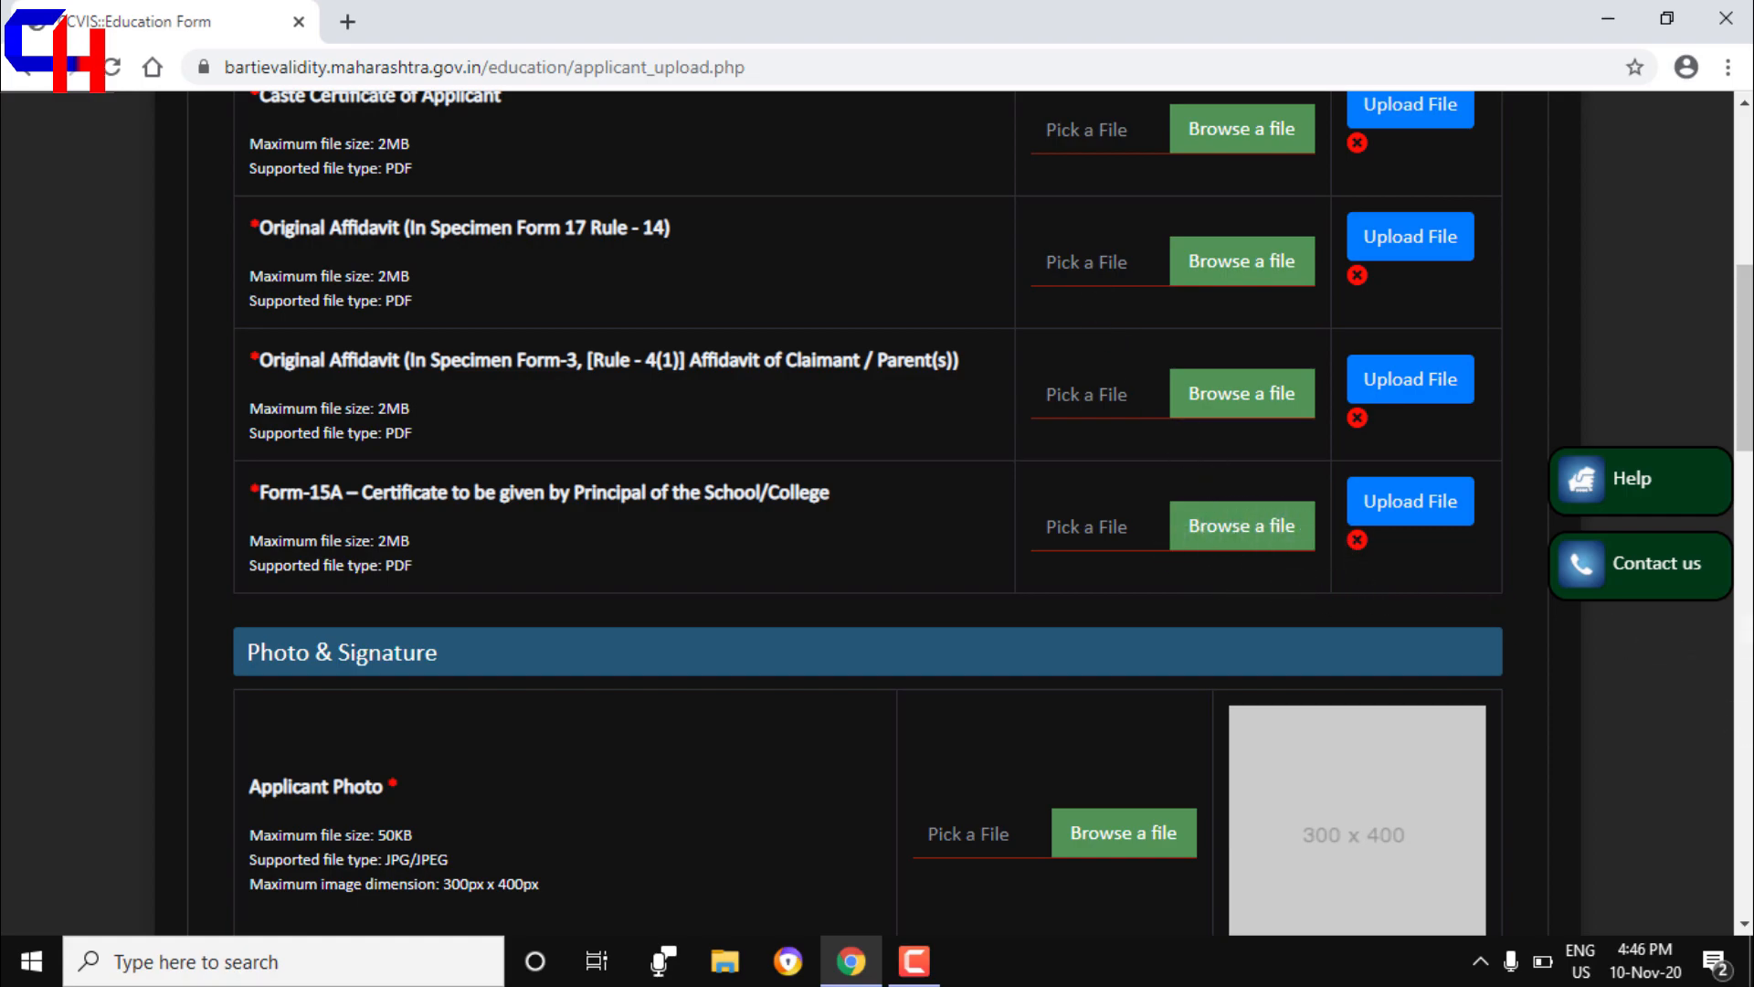
{"action": "scroll", "coordinate": [868, 512], "scroll_direction": "down", "scroll_amount": 10}
{"action": "scroll", "coordinate": [867, 512], "scroll_direction": "up", "scroll_amount": 6}
{"action": "scroll", "coordinate": [1410, 462], "scroll_direction": "up", "scroll_amount": 1}
{"action": "scroll", "coordinate": [1410, 462], "scroll_direction": "down", "scroll_amount": 1}
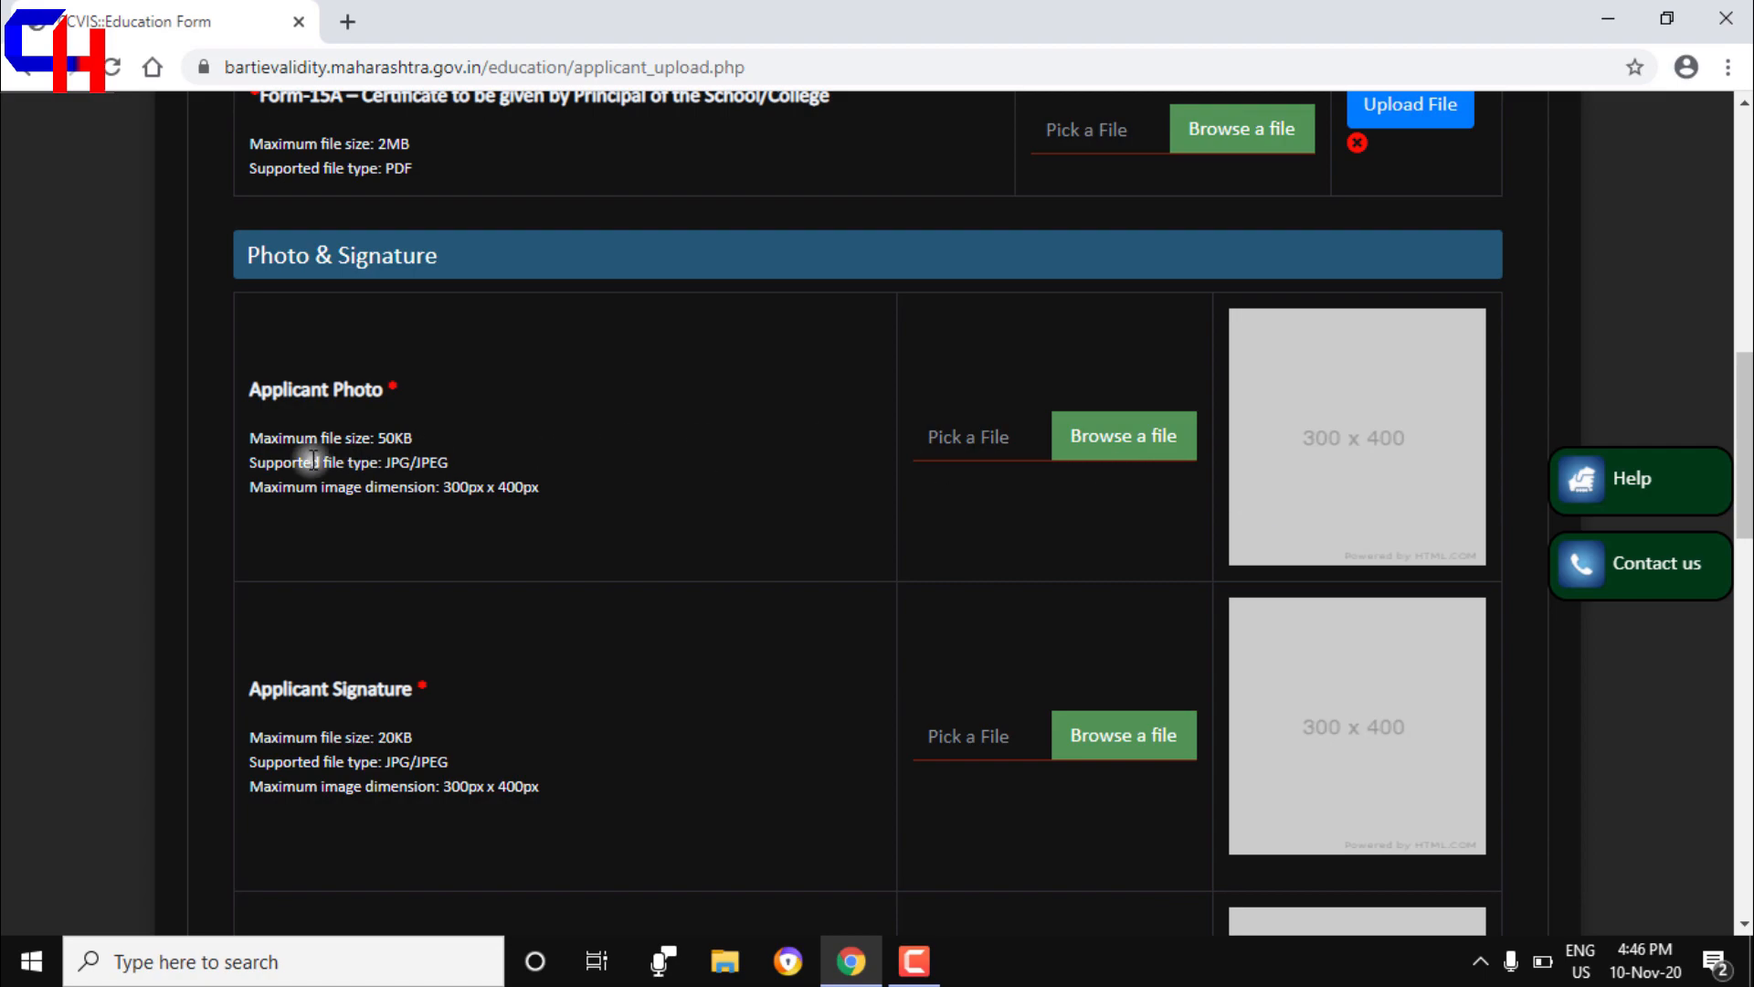
{"action": "left_click_drag", "start_coordinate": [378, 446], "coordinate": [420, 448]}
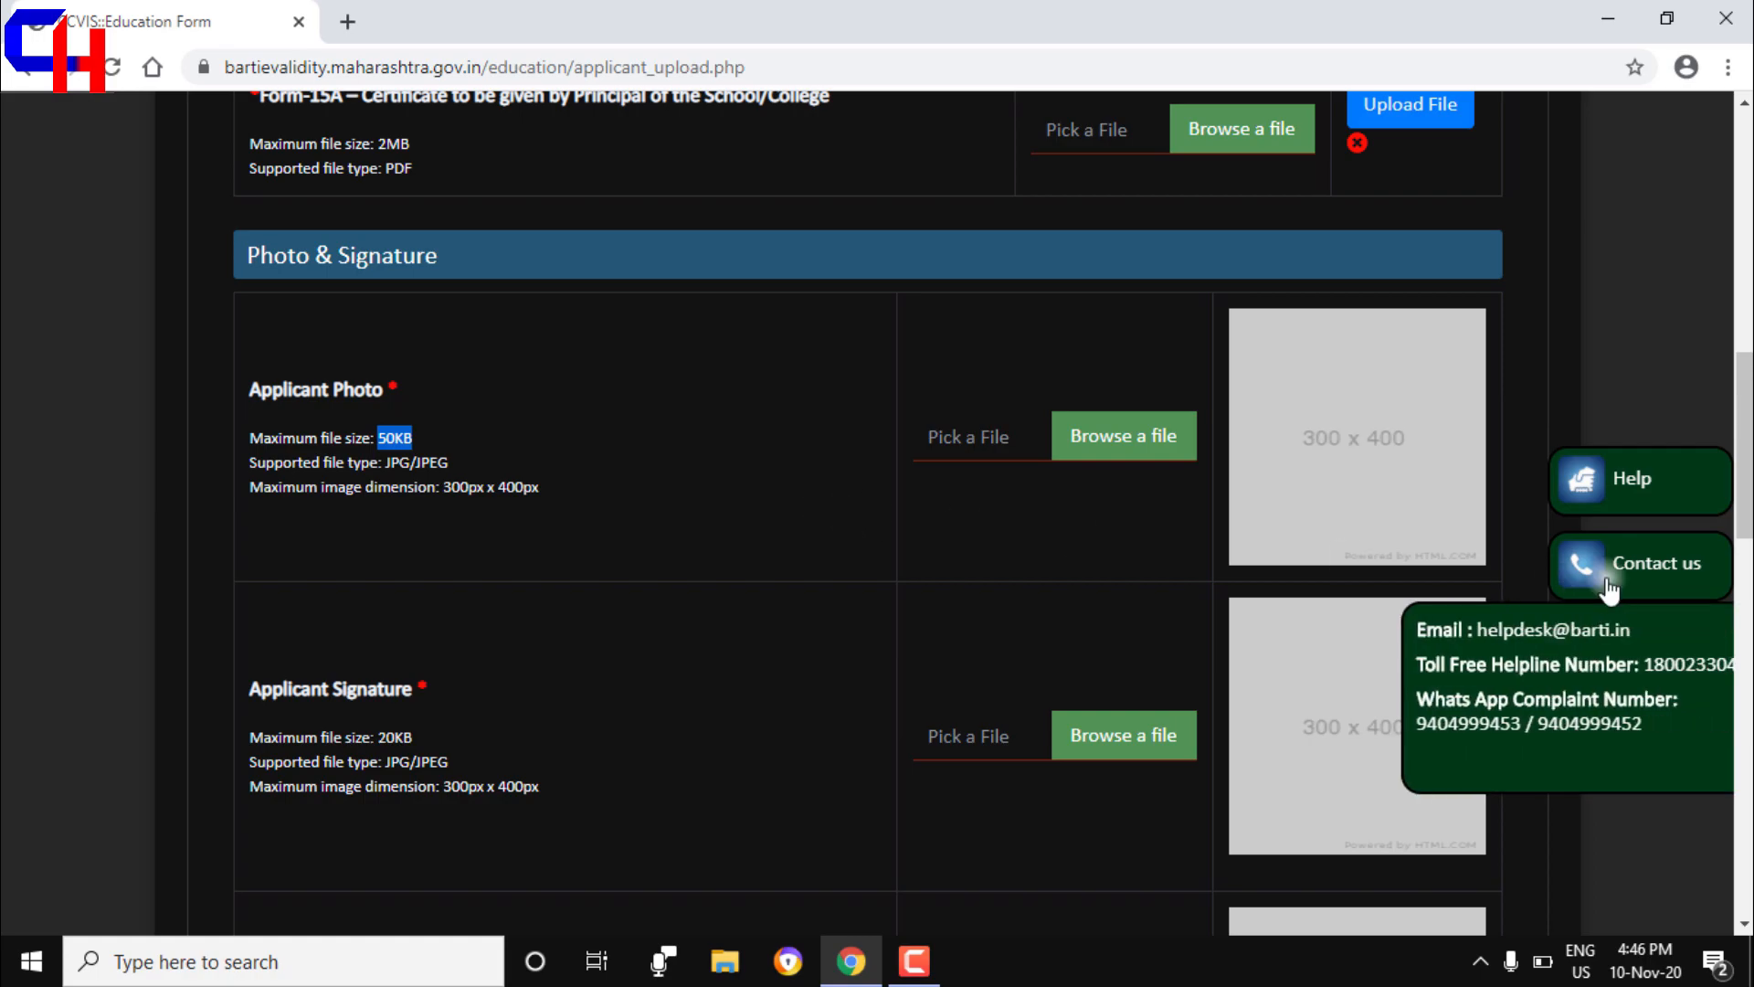
{"action": "scroll", "coordinate": [1745, 500], "scroll_direction": "down", "scroll_amount": 2}
{"action": "left_click_drag", "start_coordinate": [1745, 503], "coordinate": [1747, 545]}
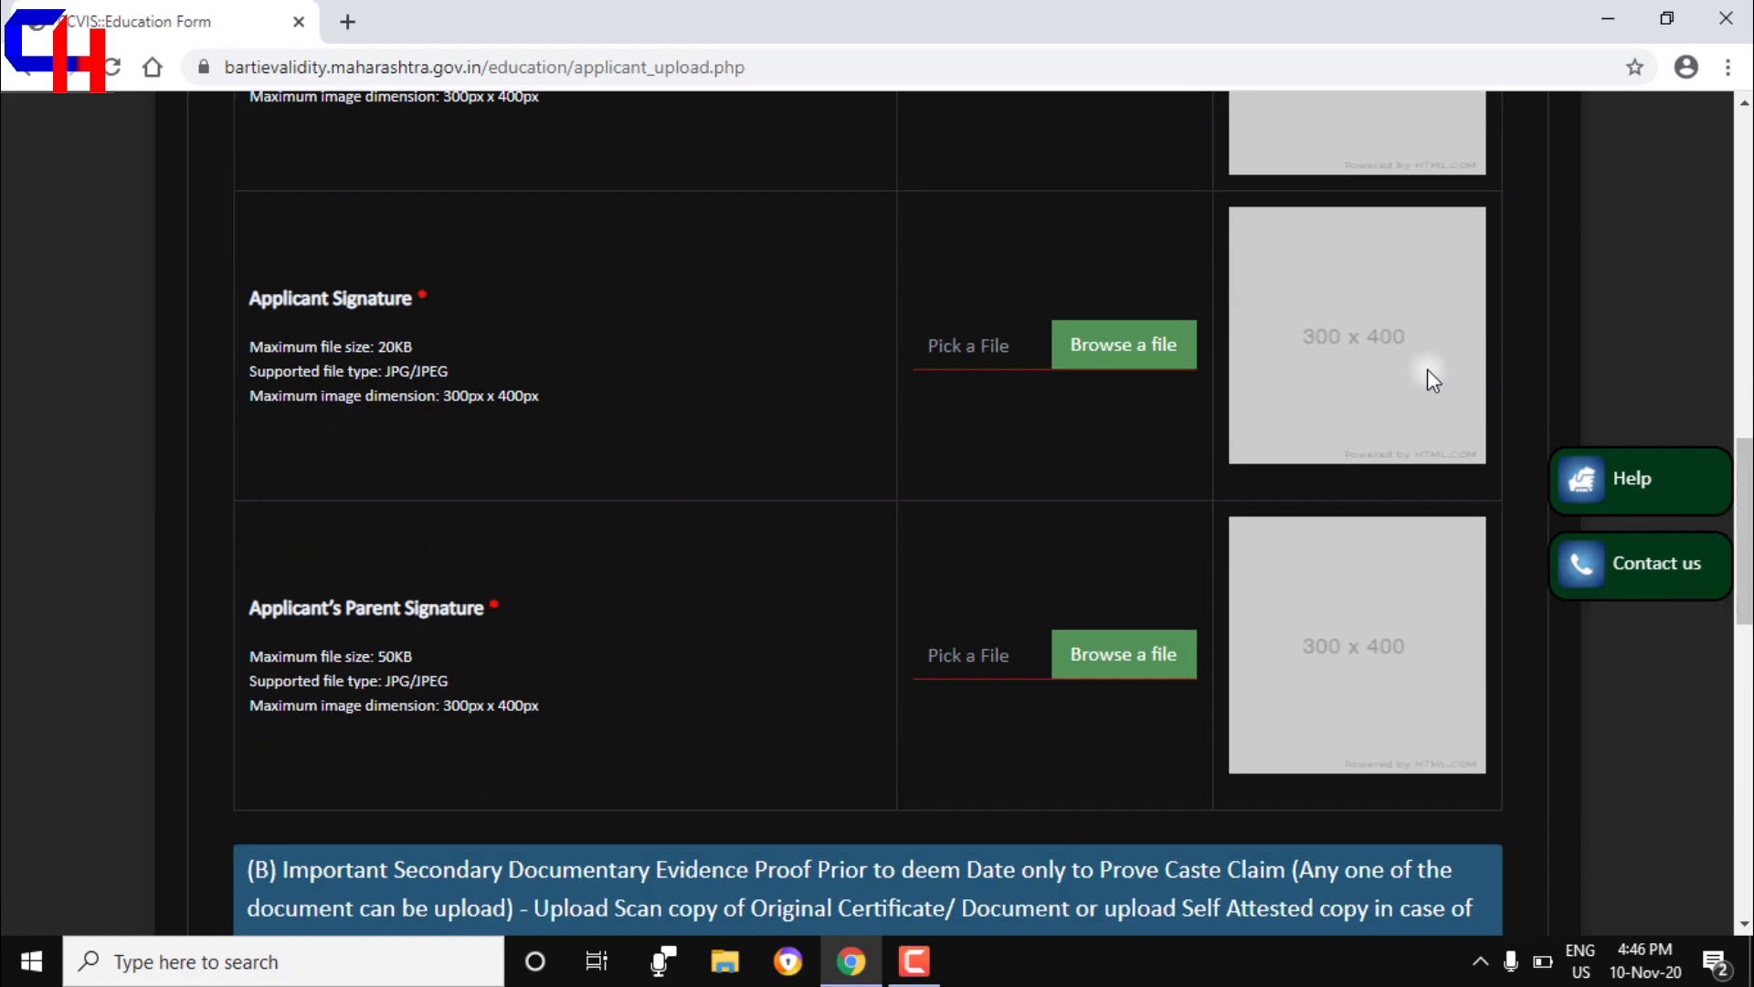
{"action": "scroll", "coordinate": [1750, 549], "scroll_direction": "down", "scroll_amount": 2}
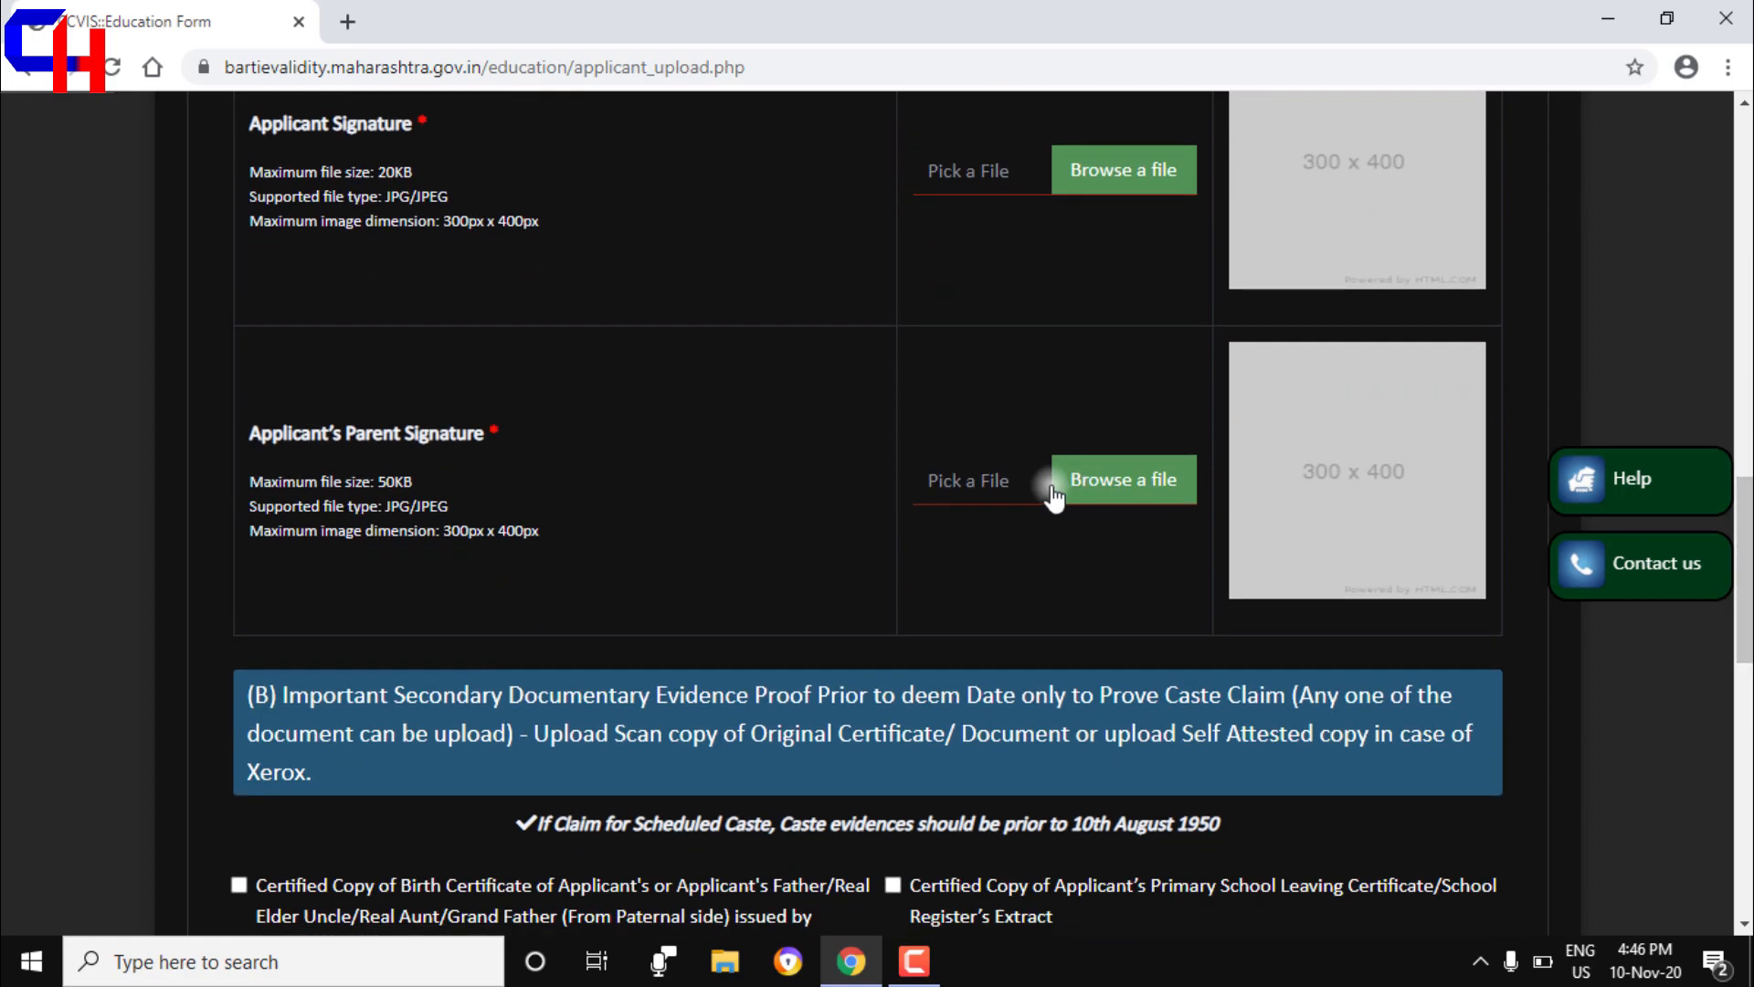
{"action": "scroll", "coordinate": [1747, 567], "scroll_direction": "down", "scroll_amount": 1}
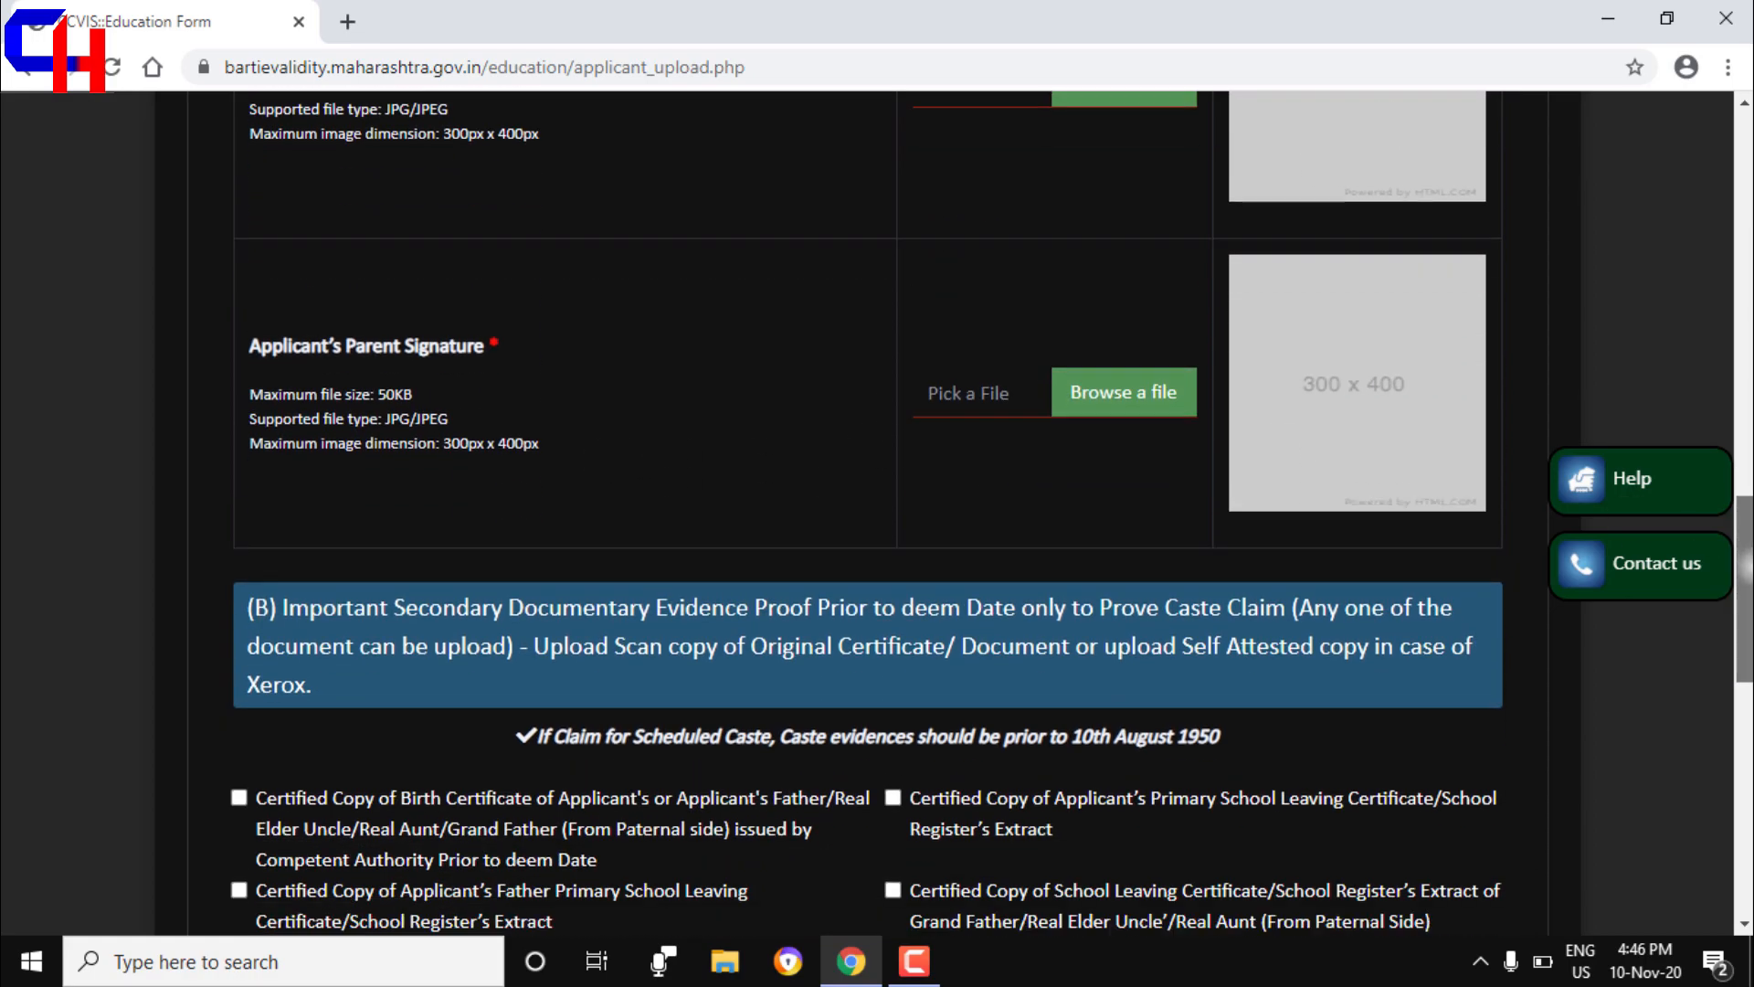
{"action": "left_click_drag", "start_coordinate": [1749, 567], "coordinate": [1749, 653]}
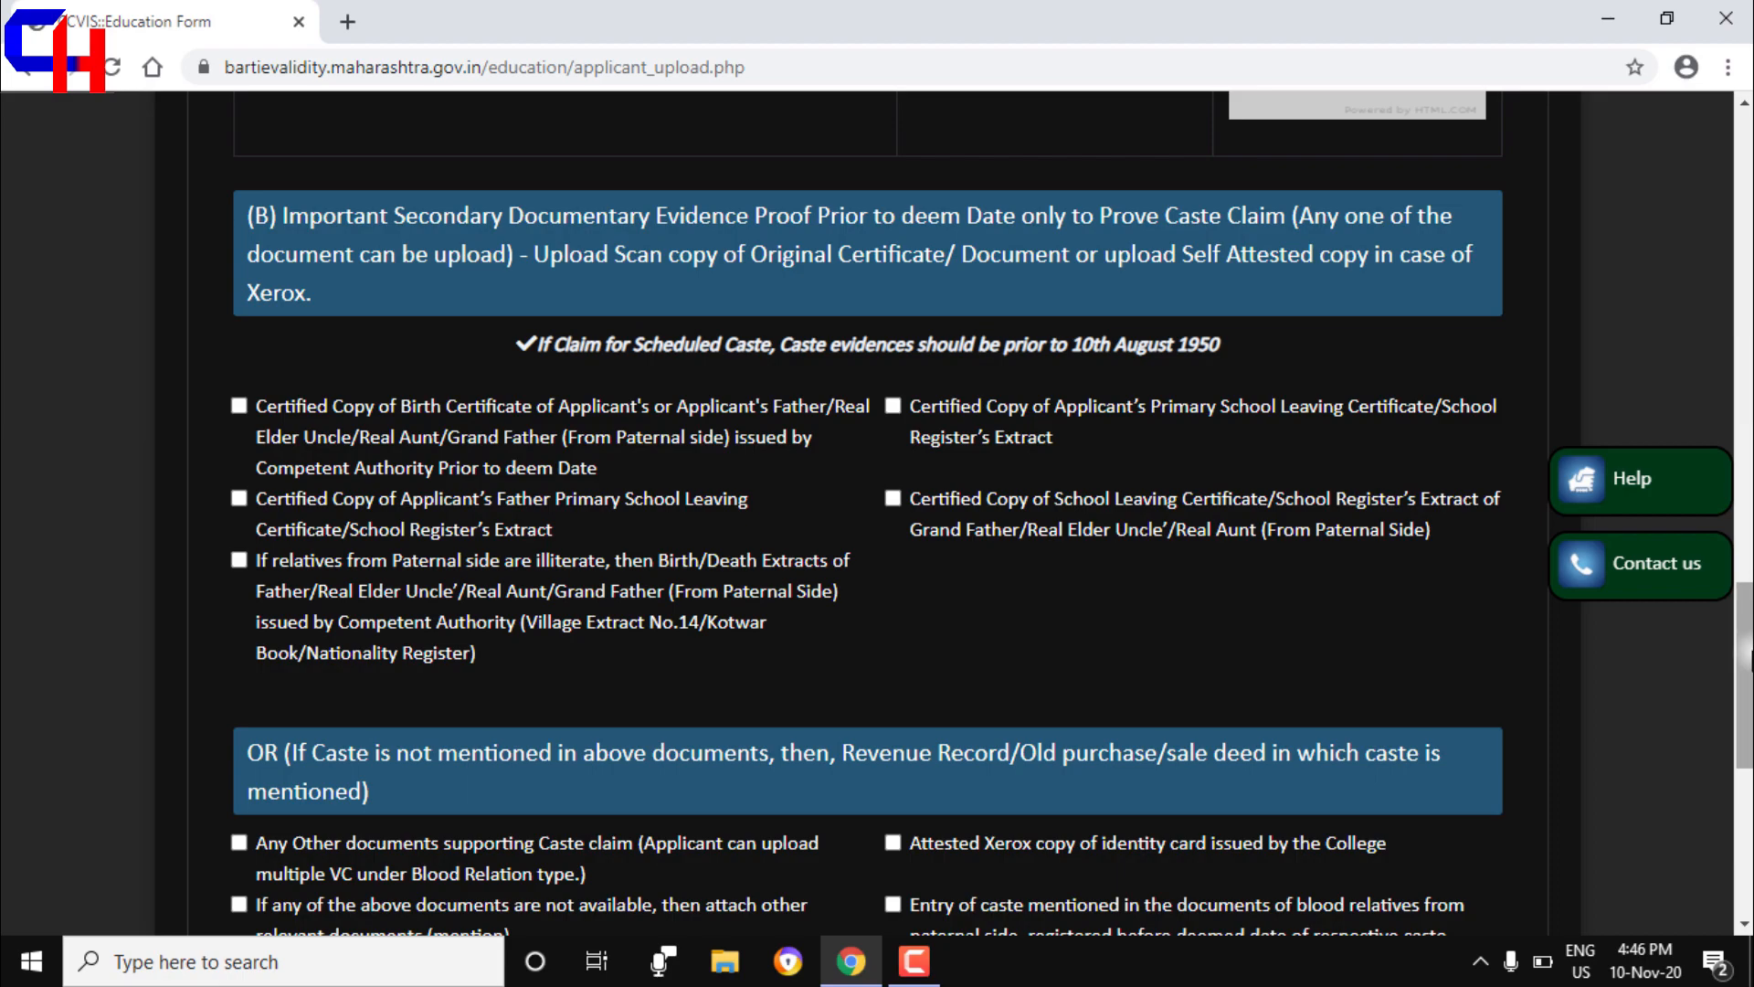
Select Primary School Leaving Certificate and paternal relatives' birth/death extracts as caste evidence.
{"action": "left_click", "coordinate": [893, 405]}
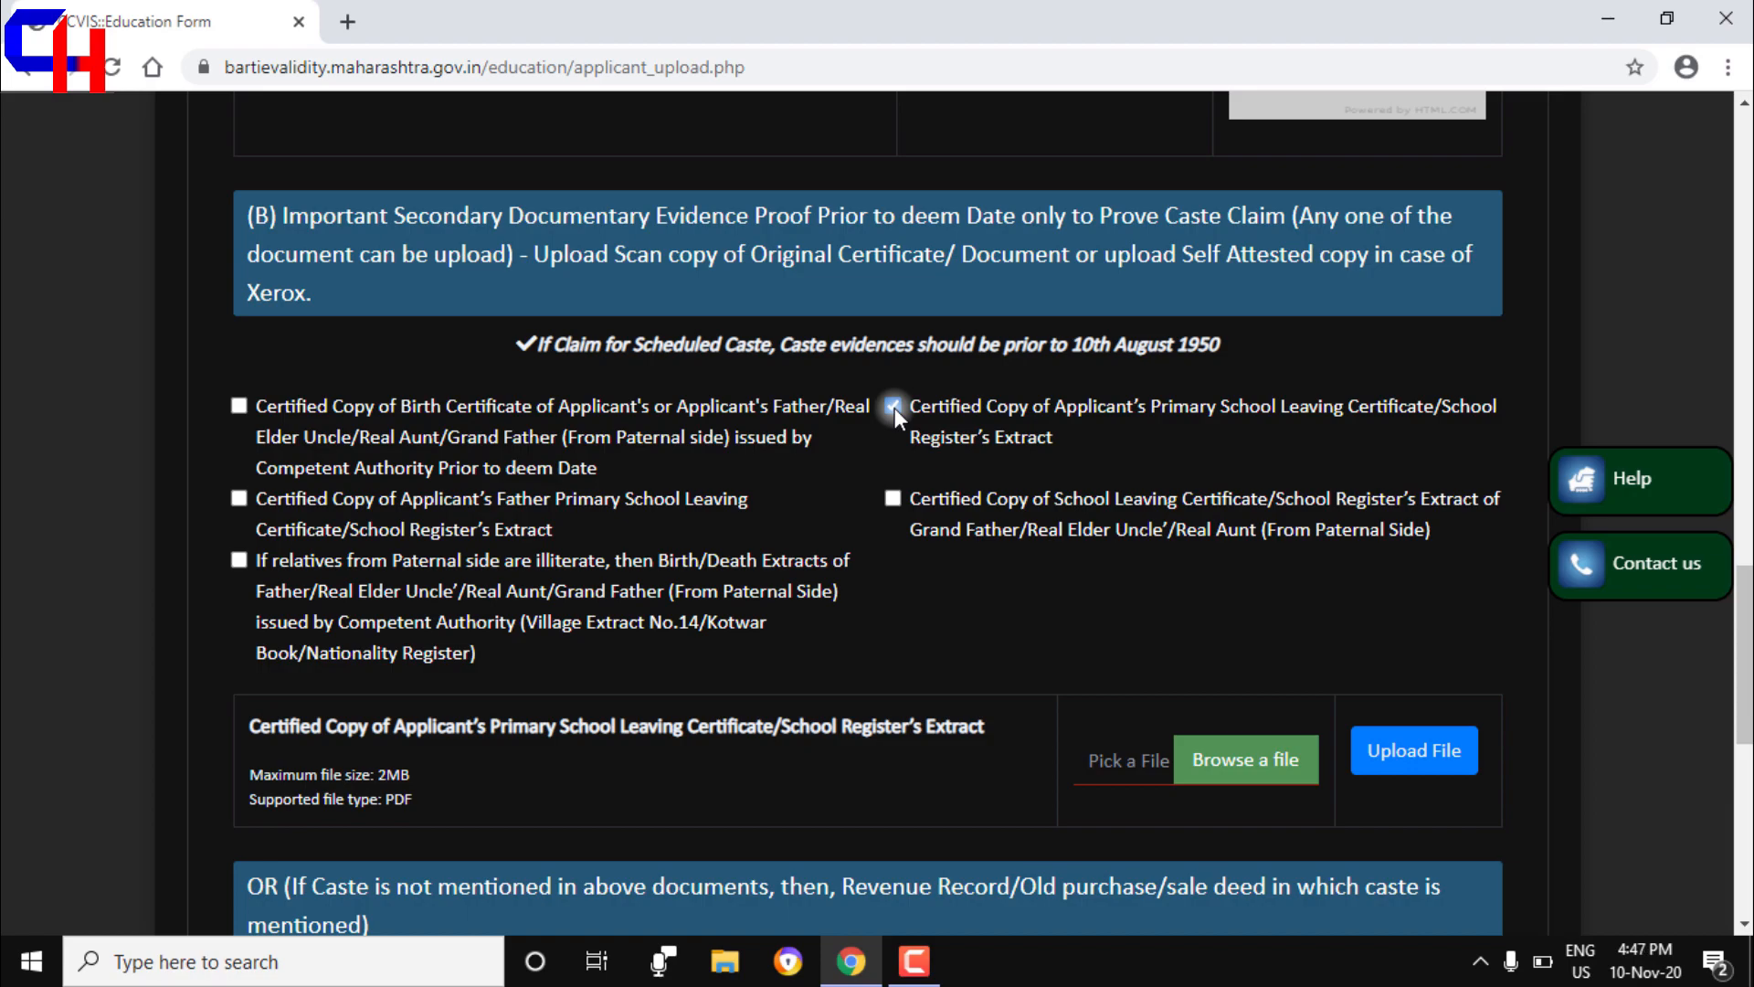
{"action": "left_click", "coordinate": [240, 558]}
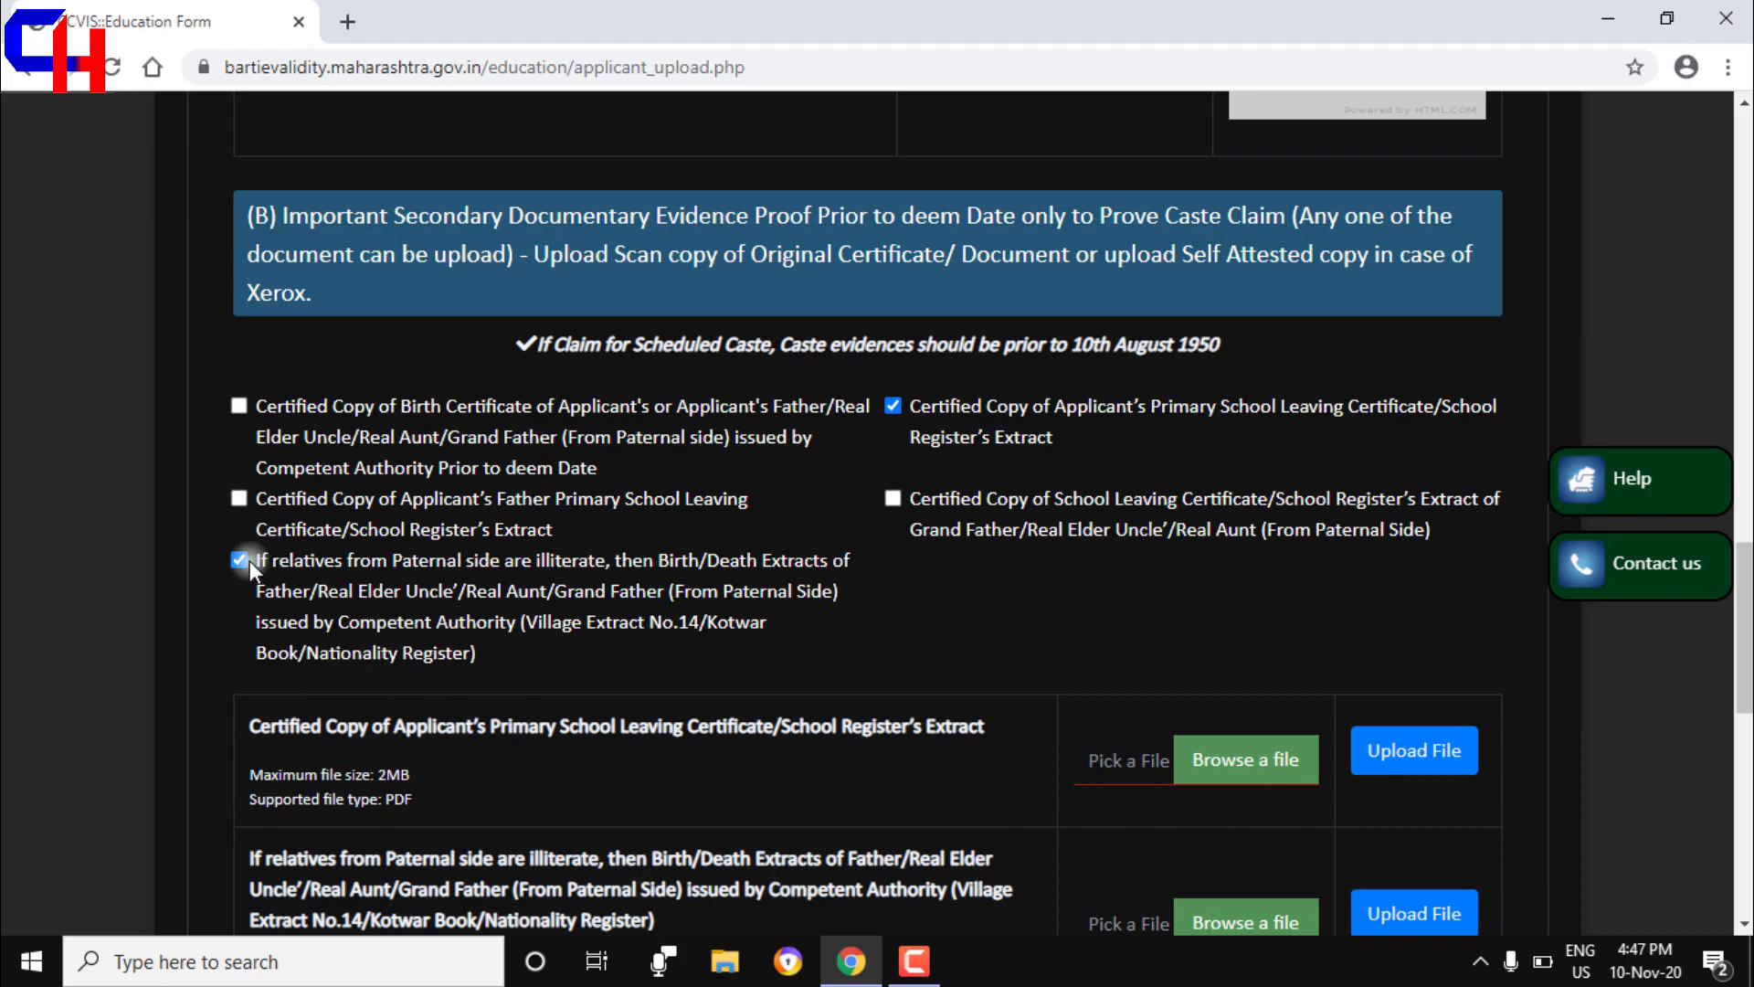
{"action": "scroll", "coordinate": [868, 512], "scroll_direction": "down", "scroll_amount": 3}
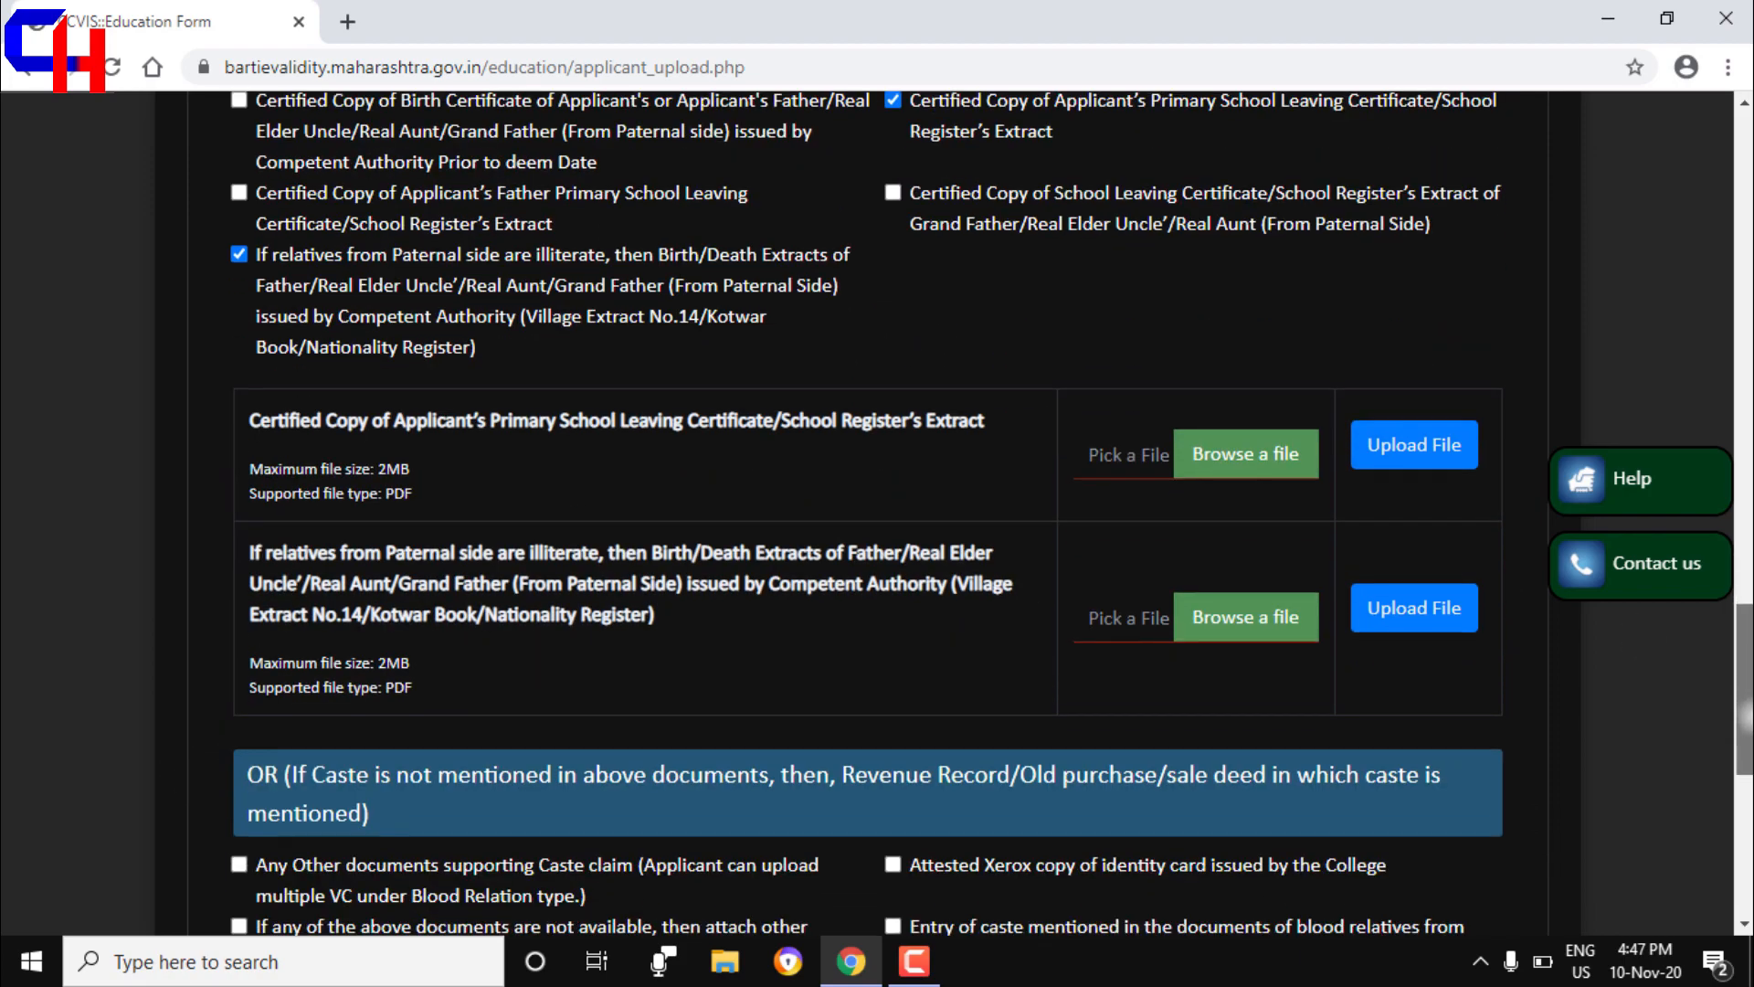
{"action": "scroll", "coordinate": [868, 511], "scroll_direction": "up", "scroll_amount": 1}
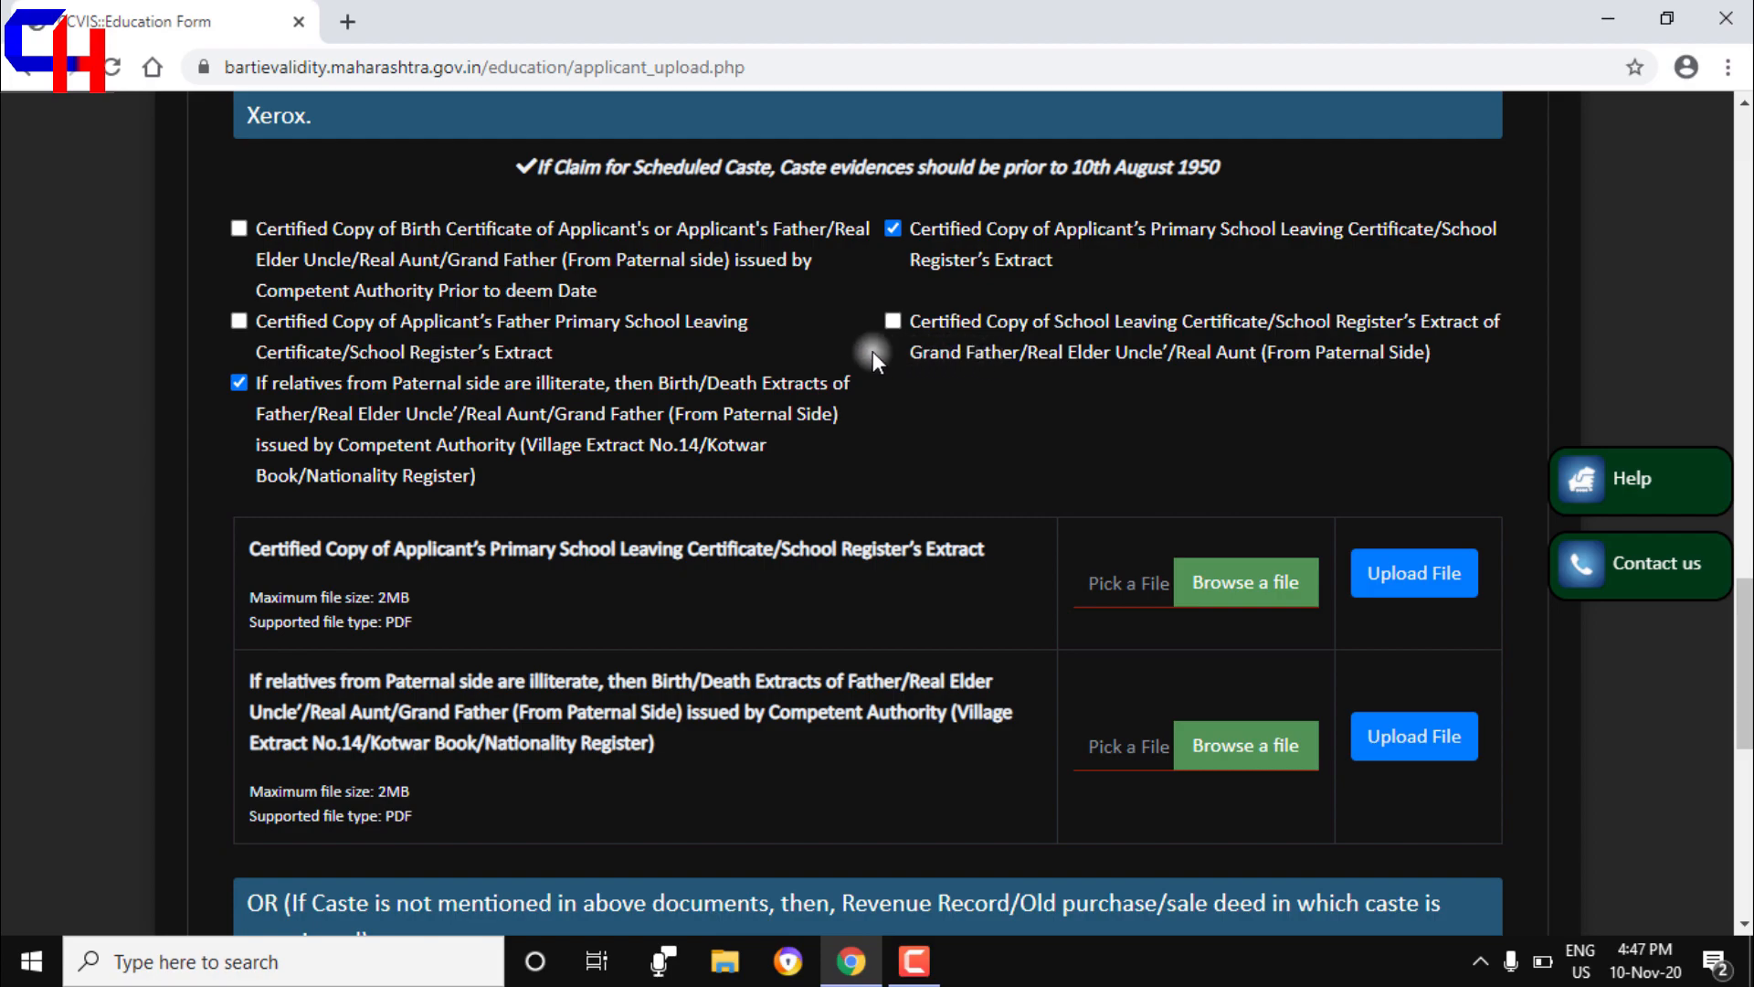
{"action": "left_click", "coordinate": [1226, 582]}
{"action": "left_click_drag", "start_coordinate": [1752, 610], "coordinate": [1751, 751]}
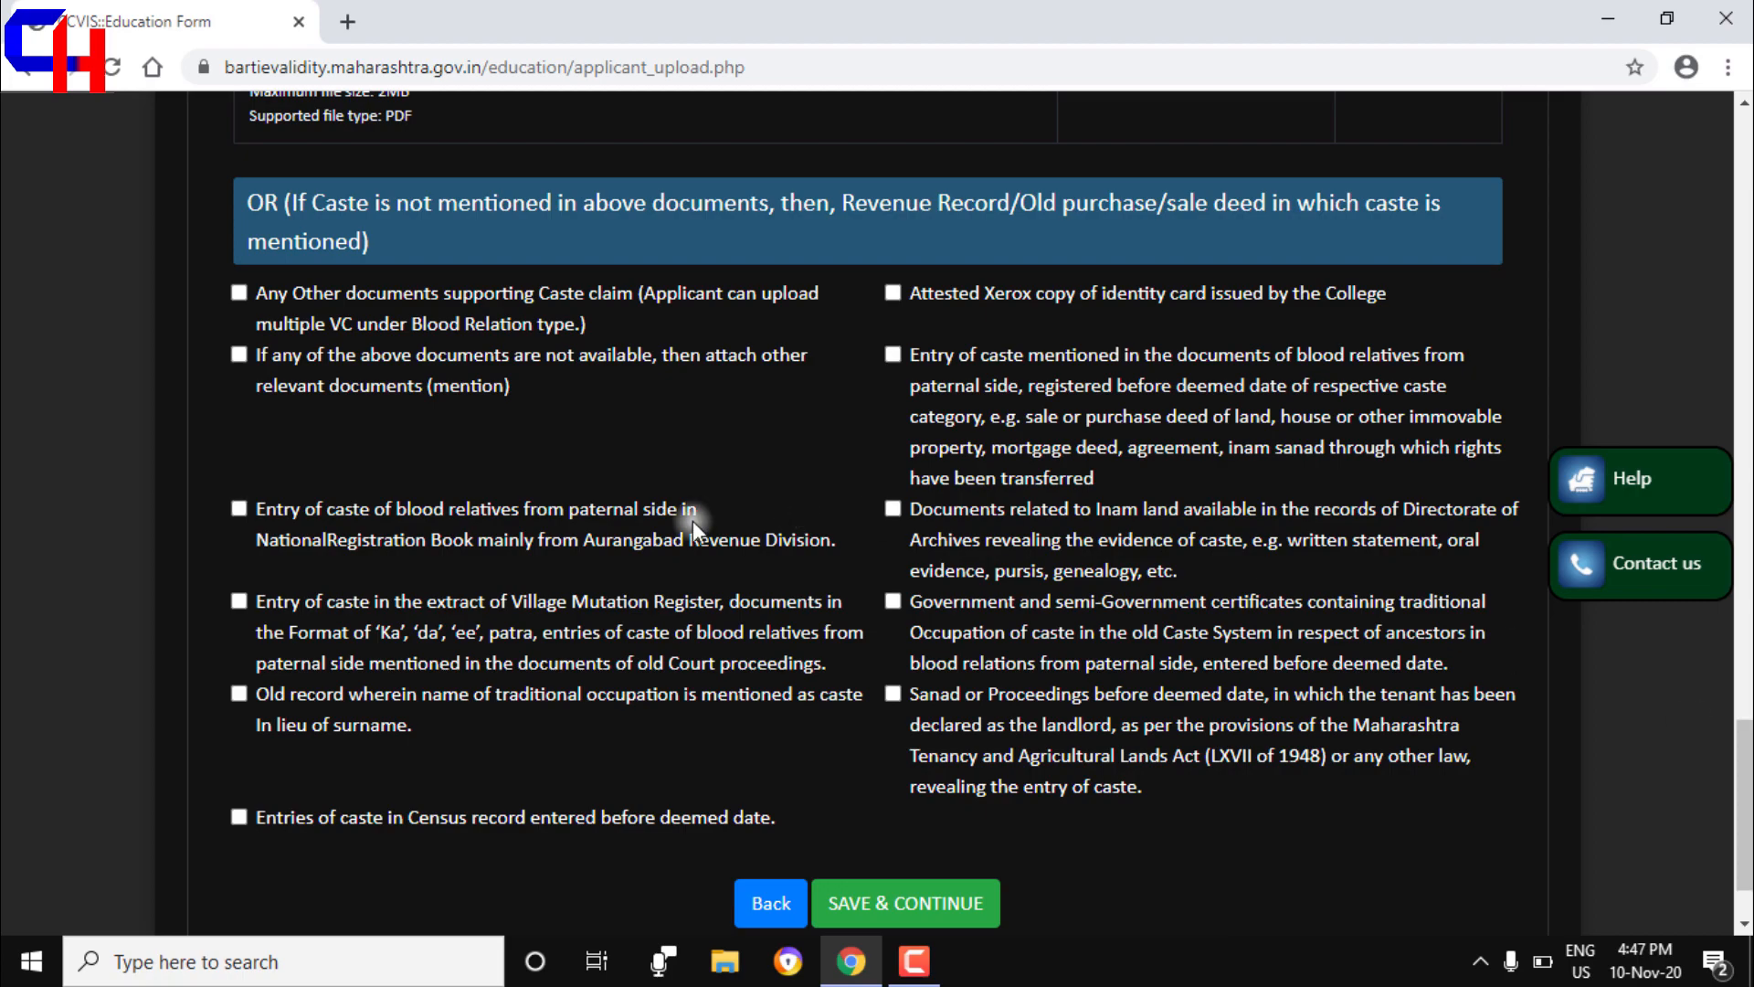
Add 'Any Other documents supporting Caste claim' and census caste entries as evidence, then save.
{"action": "left_click", "coordinate": [238, 294]}
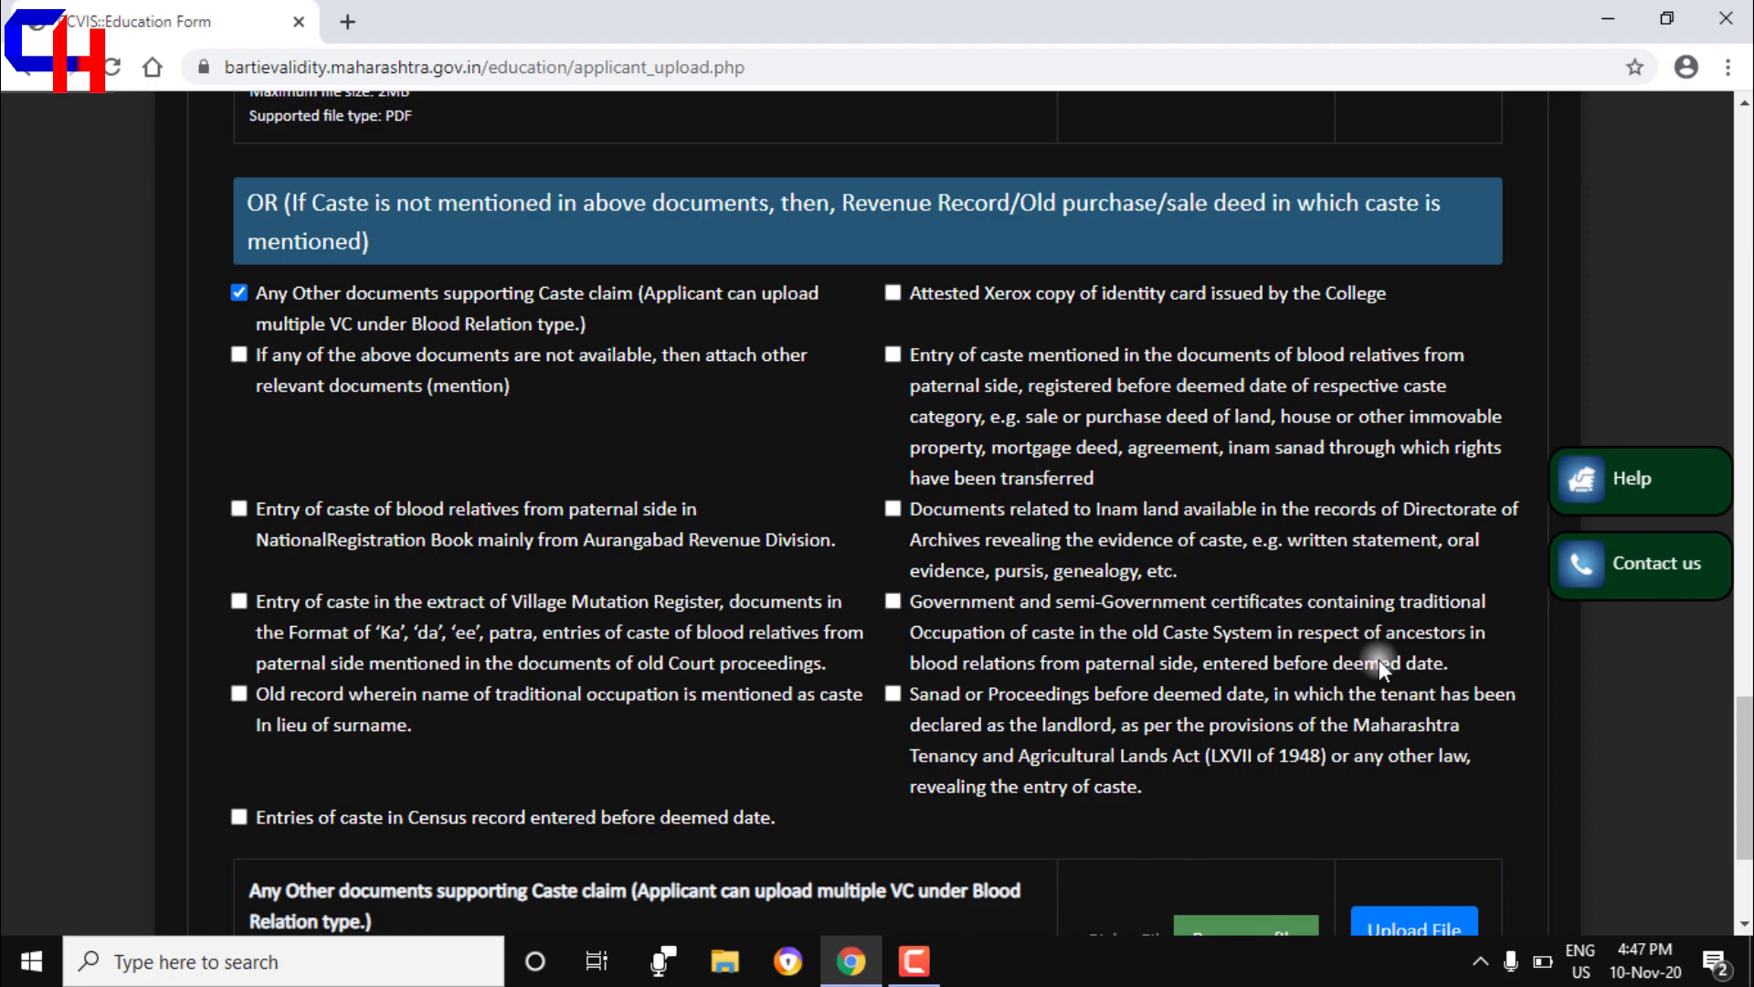
{"action": "left_click_drag", "start_coordinate": [1747, 783], "coordinate": [1750, 846]}
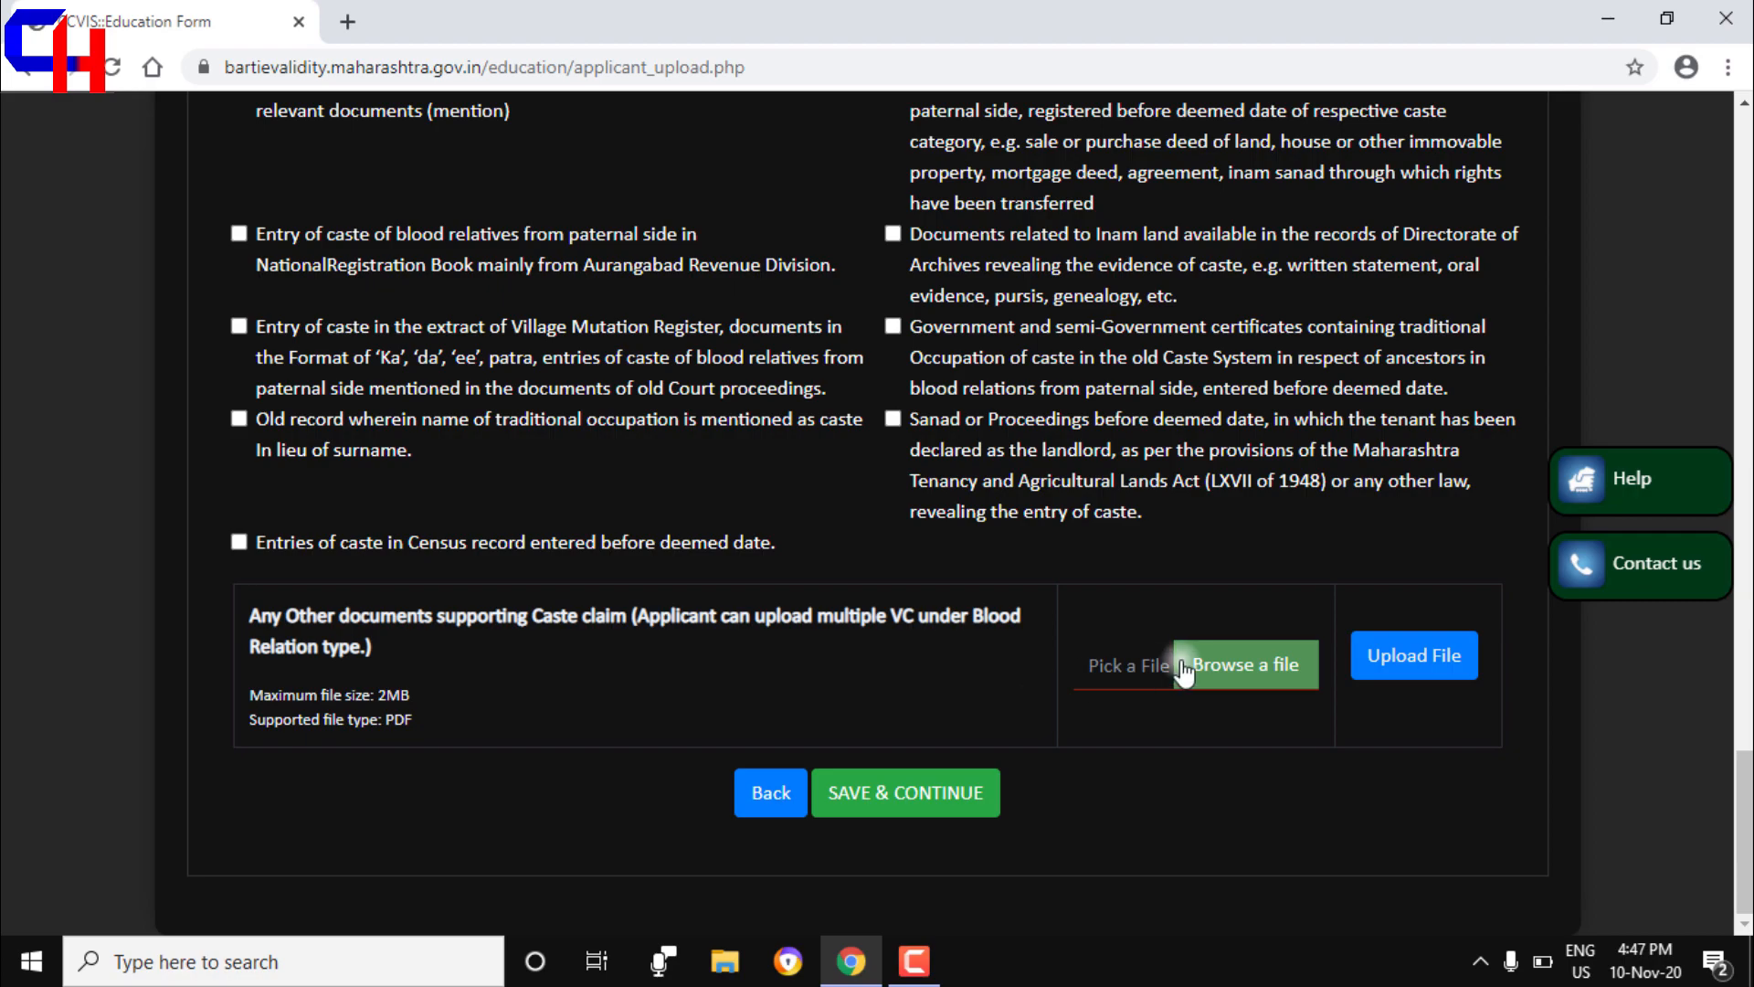
{"action": "left_click", "coordinate": [242, 543]}
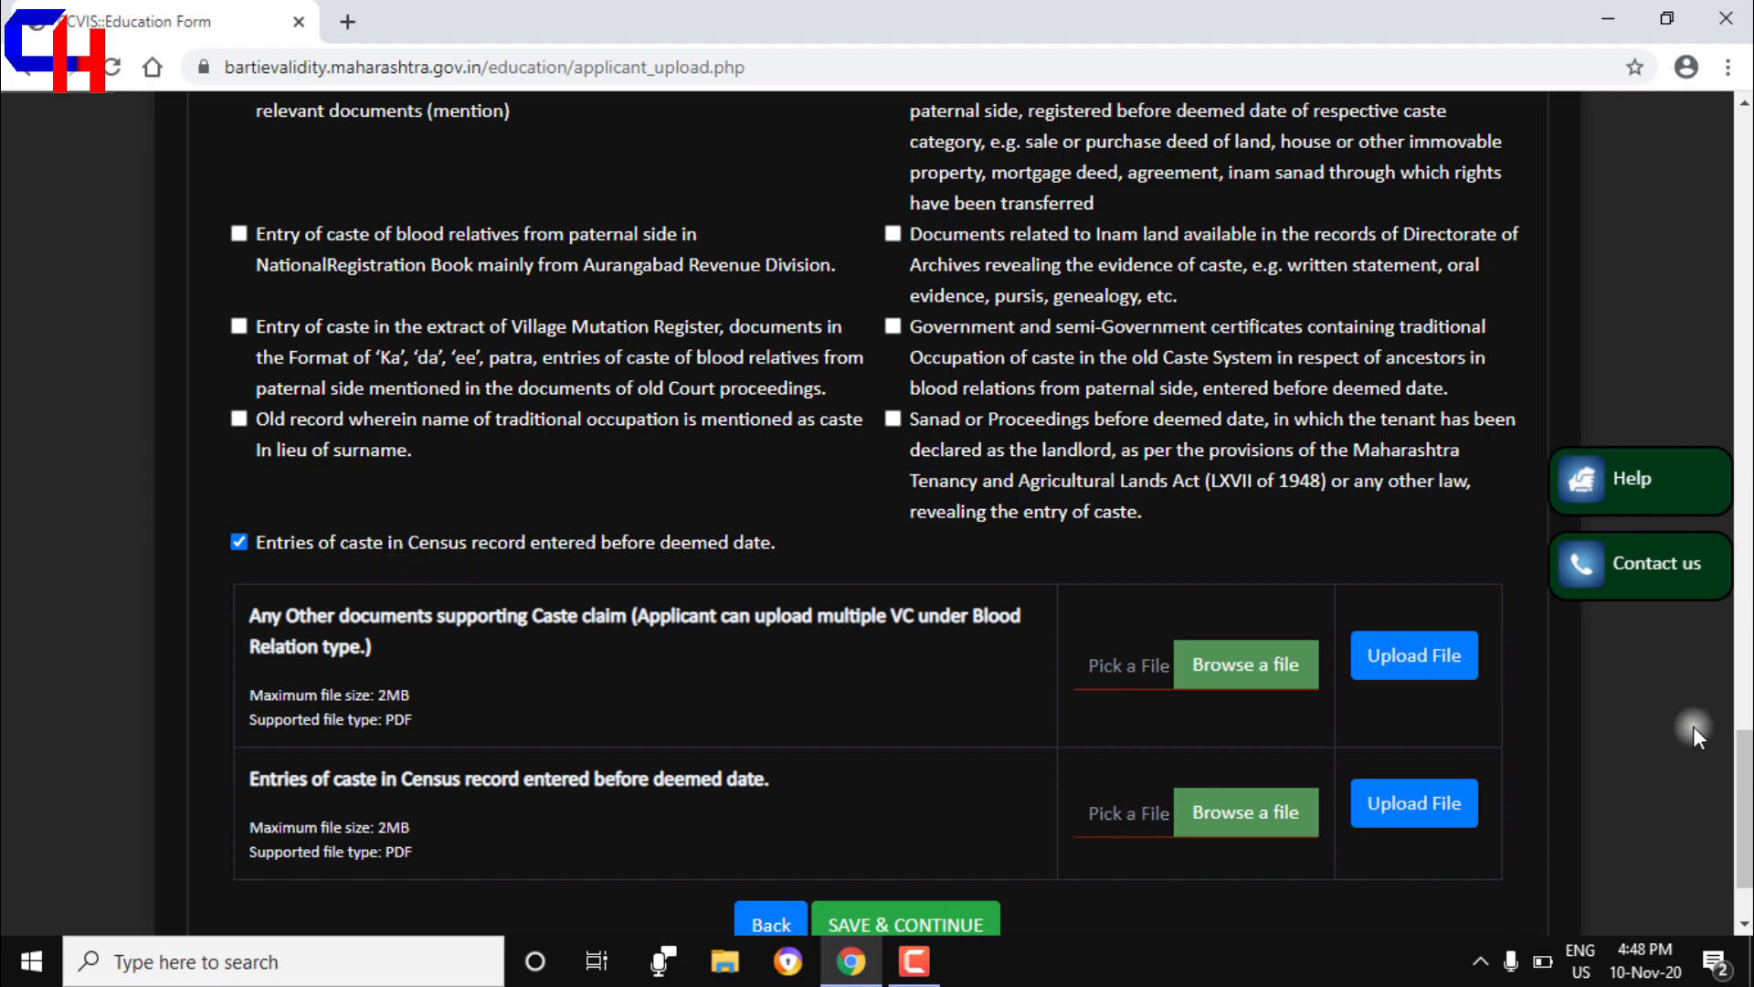
{"action": "scroll", "coordinate": [992, 511], "scroll_direction": "down", "scroll_amount": 2}
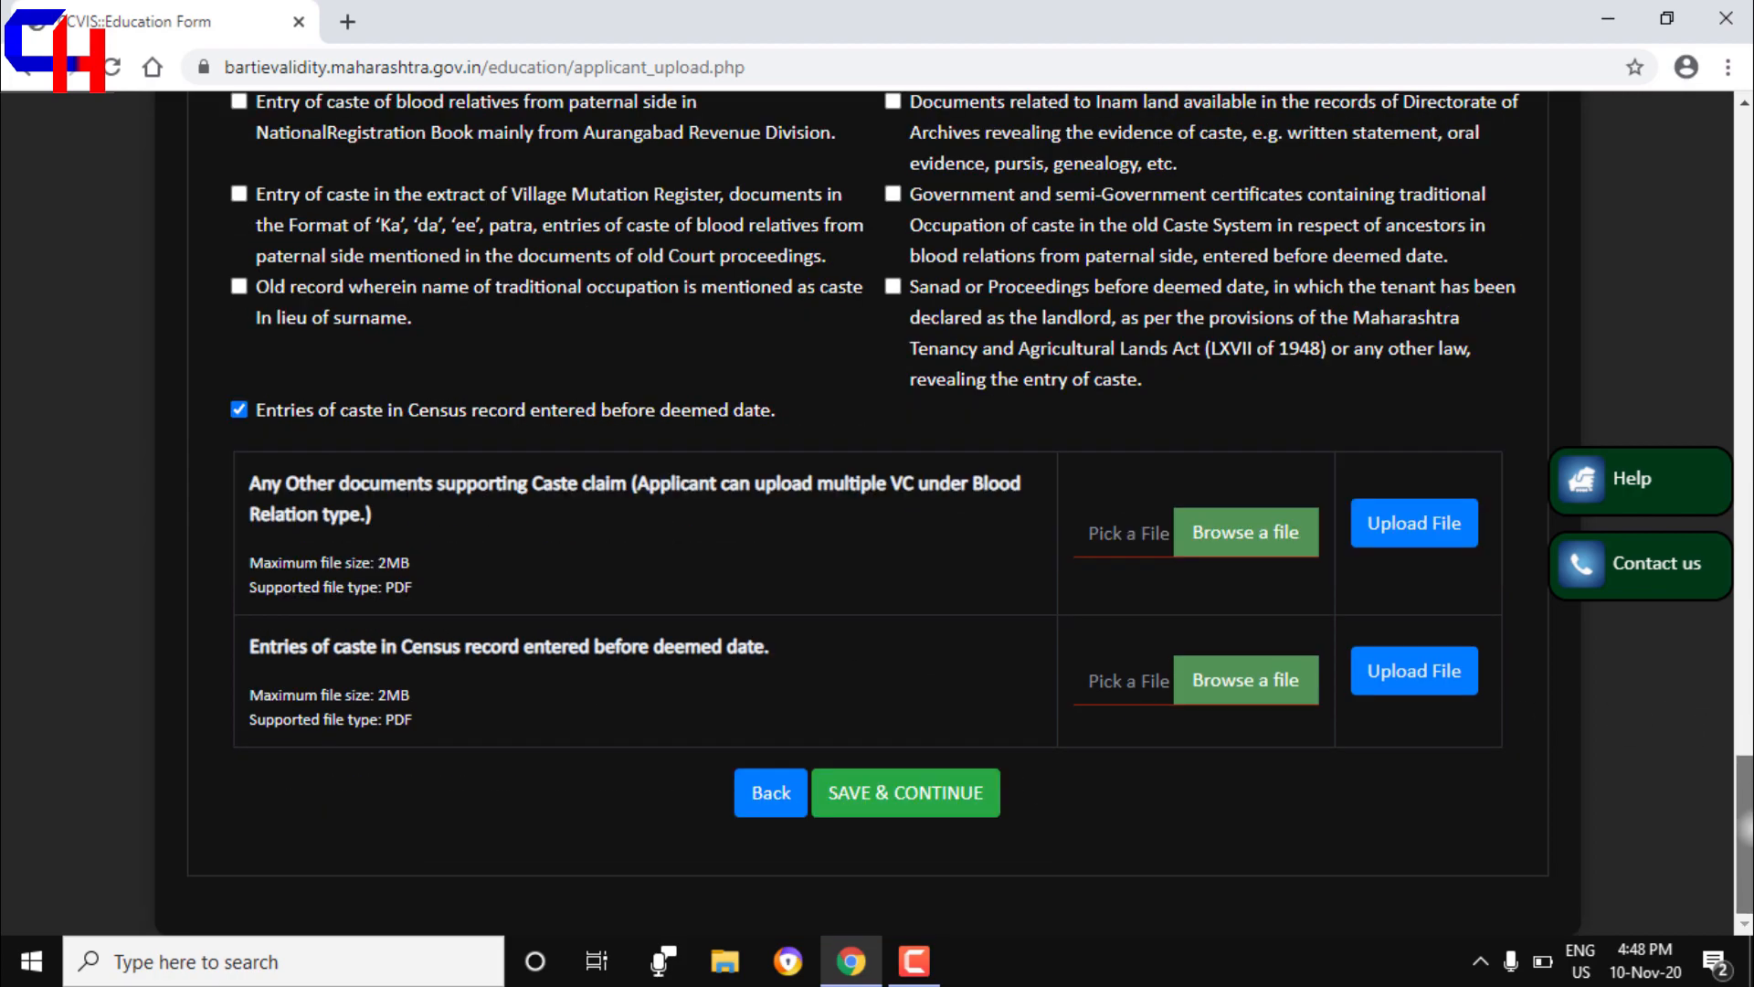
{"action": "left_click", "coordinate": [976, 797]}
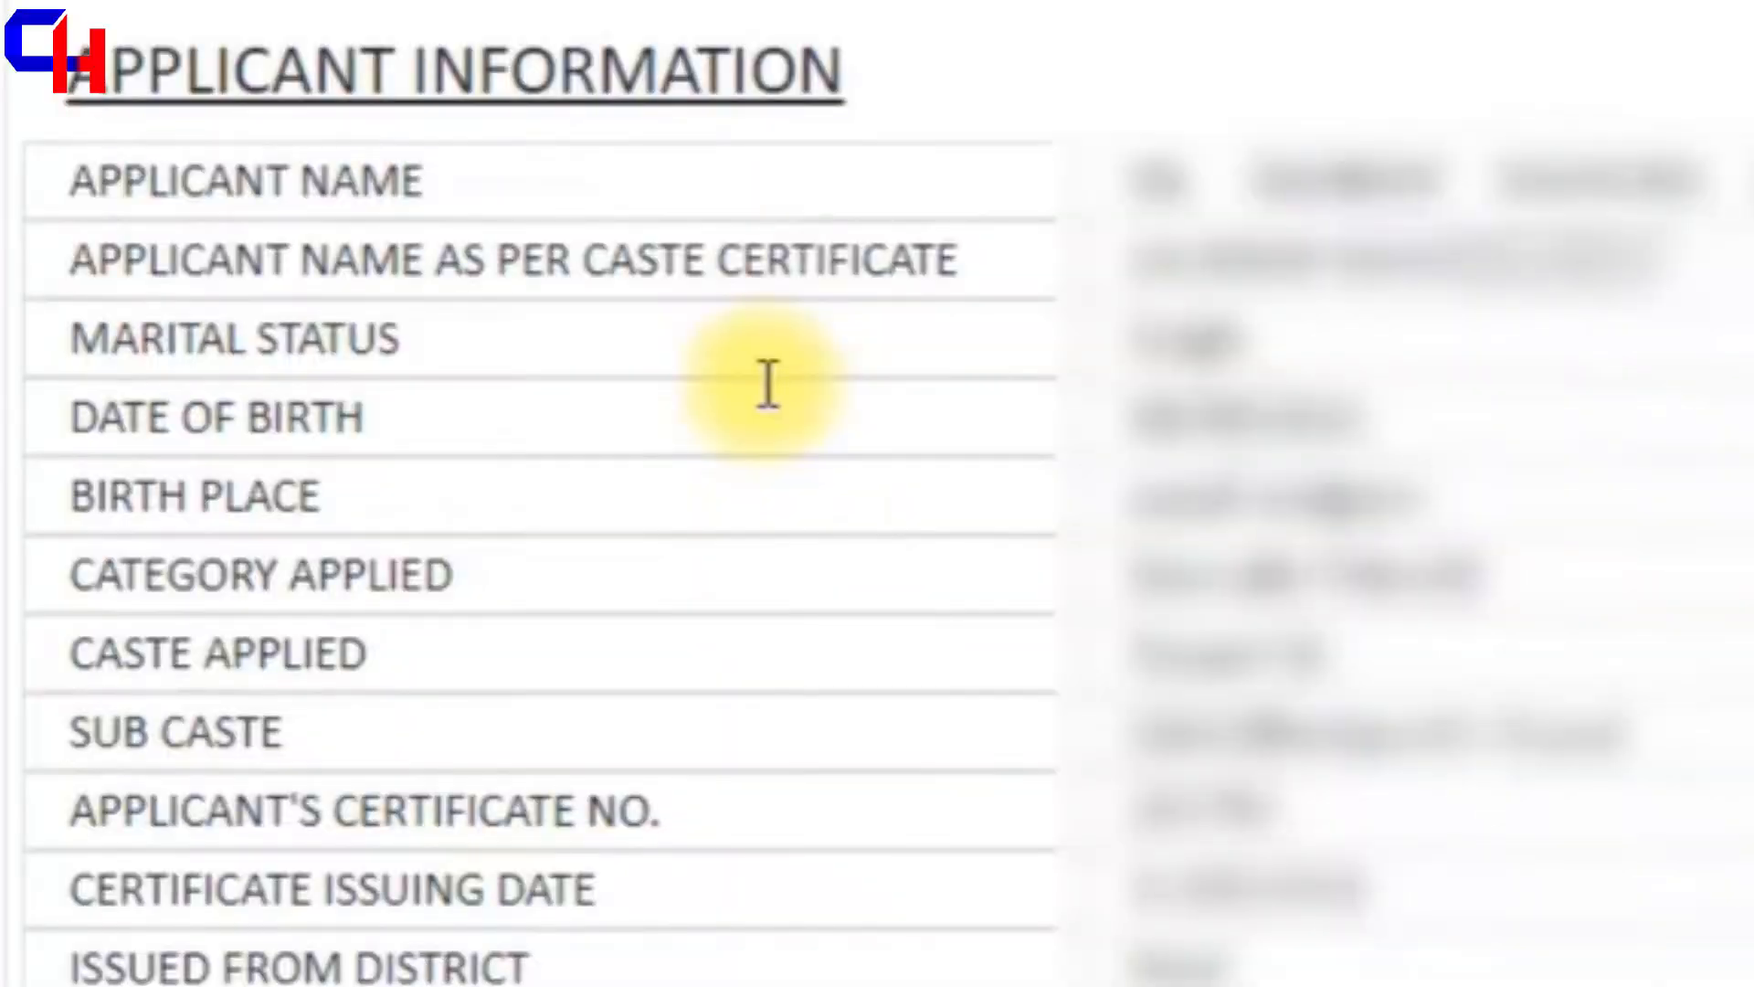
{"action": "scroll", "coordinate": [768, 383], "scroll_direction": "down", "scroll_amount": 2}
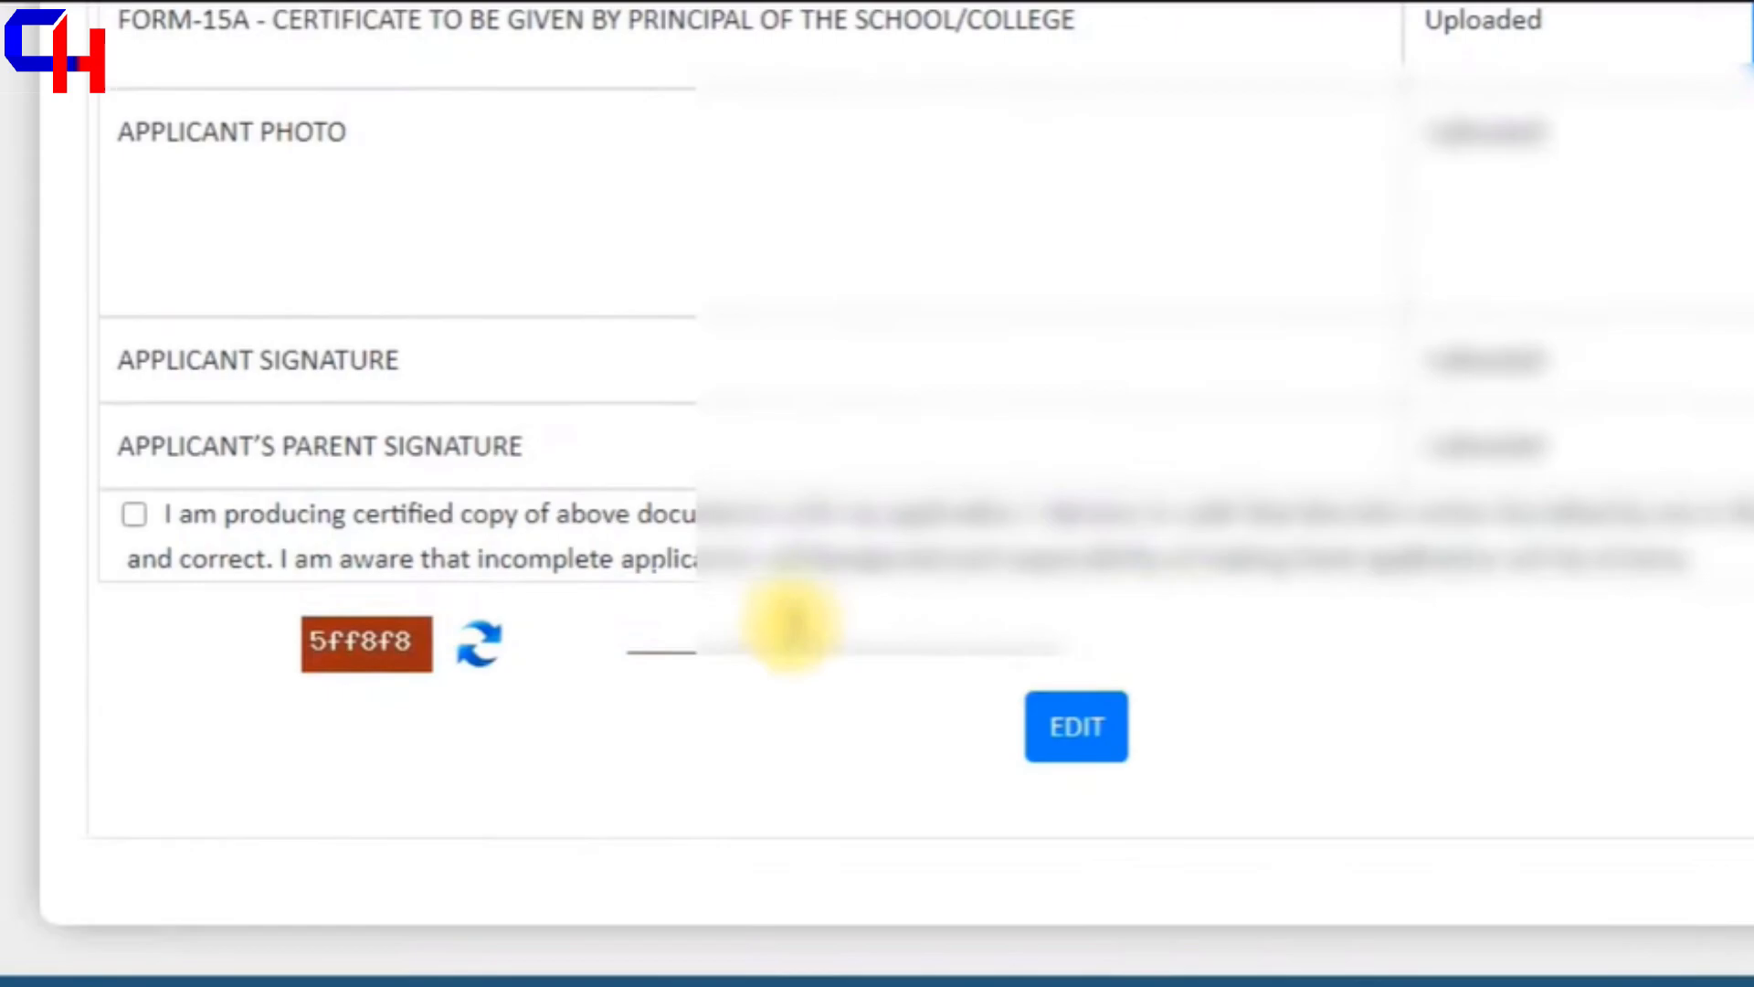
Tick the declaration that certified copies are attached and the information is true.
{"action": "left_click", "coordinate": [134, 514]}
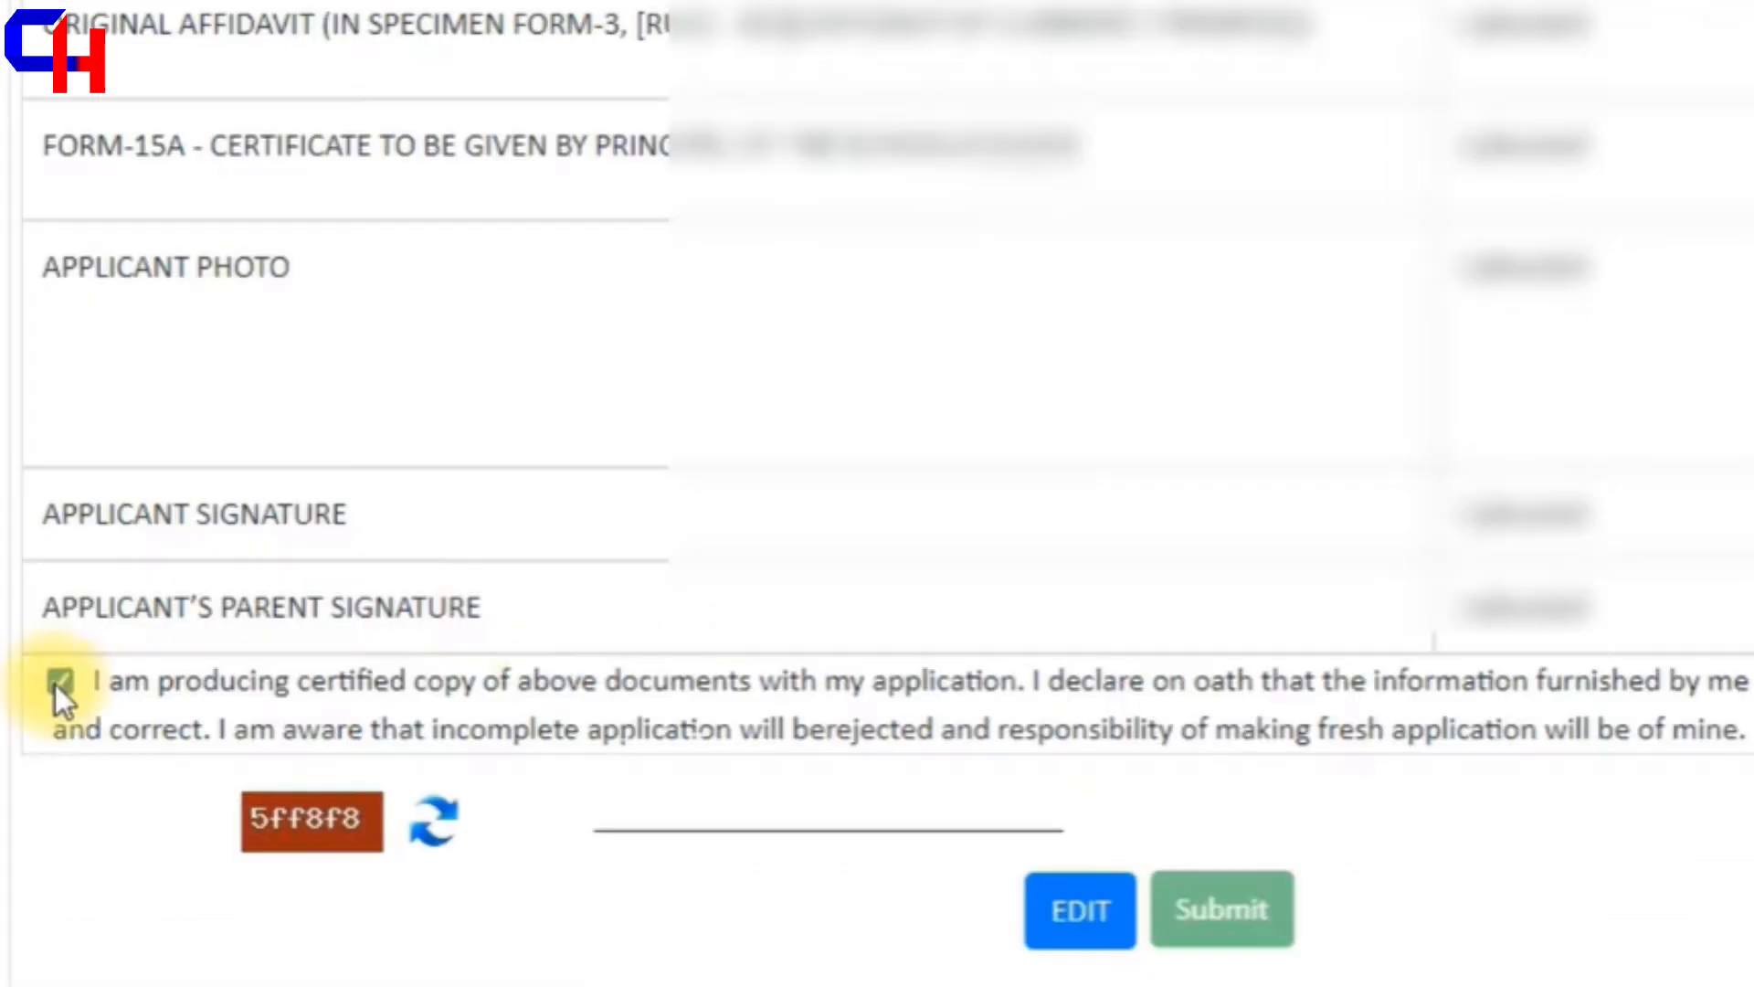